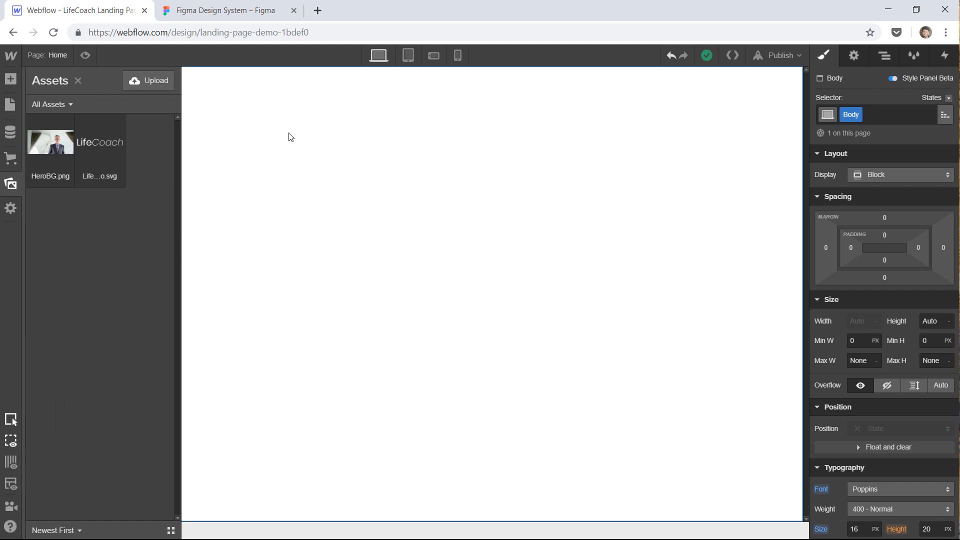
- Examine the hero section of the LifeCoach landing page design in Figma against the blank Webflow page
{"action": "left_click", "coordinate": [241, 9]}
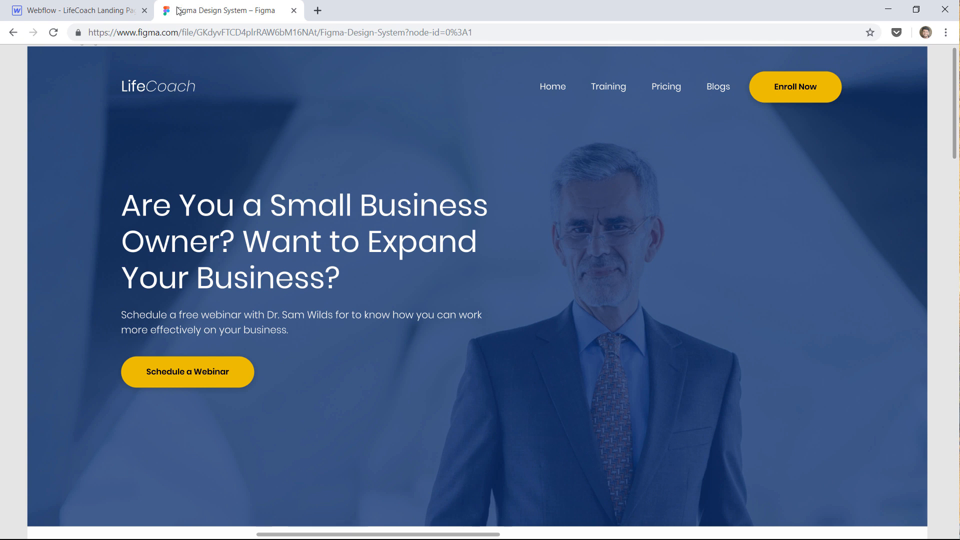
{"action": "left_click", "coordinate": [74, 15]}
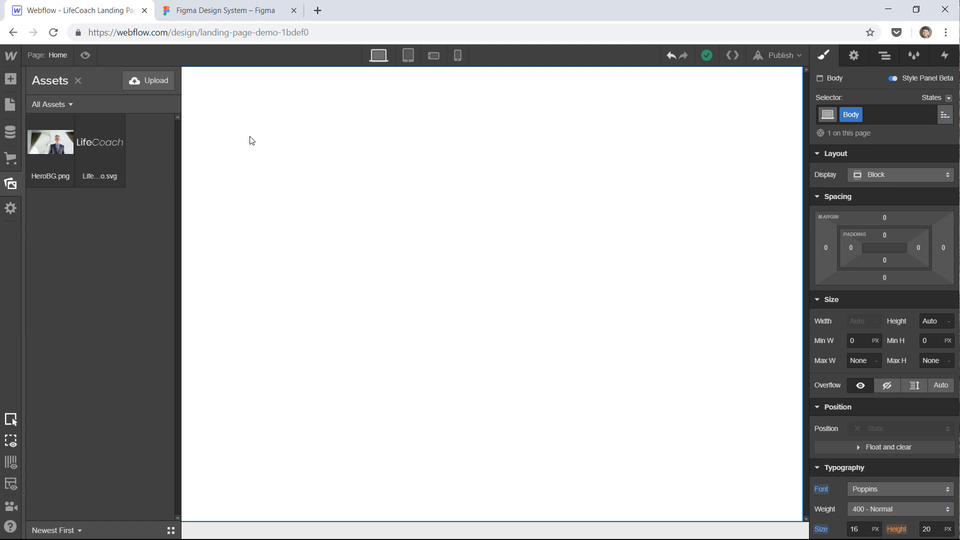
{"action": "left_click", "coordinate": [233, 15]}
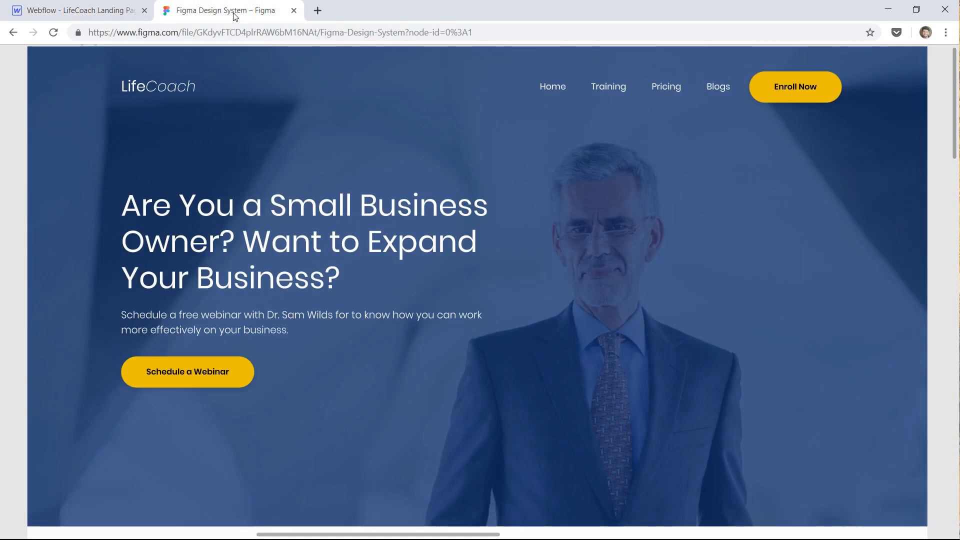
{"action": "left_click", "coordinate": [64, 14]}
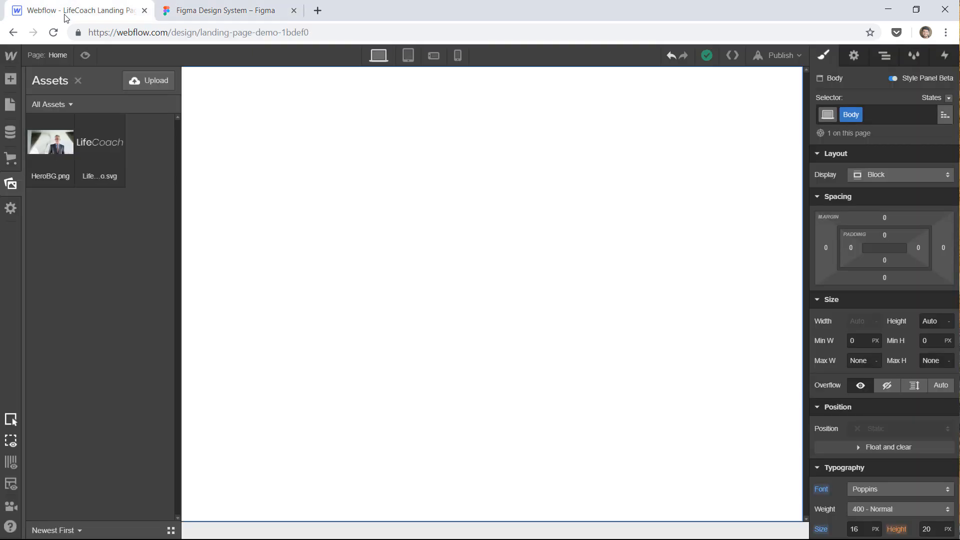
{"action": "left_click", "coordinate": [196, 10]}
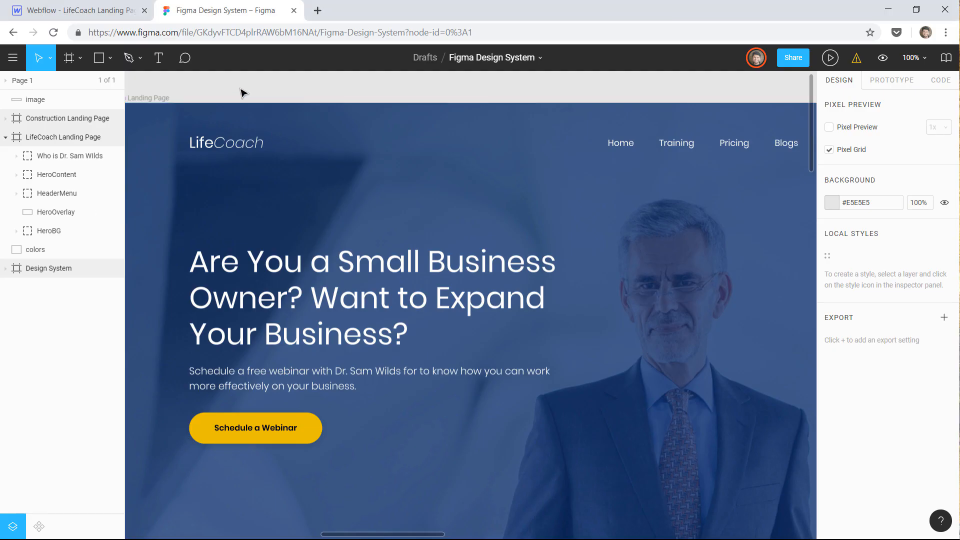
{"action": "left_click_drag", "start_coordinate": [334, 204], "coordinate": [405, 133]}
{"action": "left_click_drag", "start_coordinate": [400, 202], "coordinate": [349, 237]}
{"action": "left_click_drag", "start_coordinate": [567, 268], "coordinate": [288, 310]}
{"action": "left_click_drag", "start_coordinate": [447, 320], "coordinate": [602, 253]}
{"action": "left_click_drag", "start_coordinate": [373, 266], "coordinate": [454, 360]}
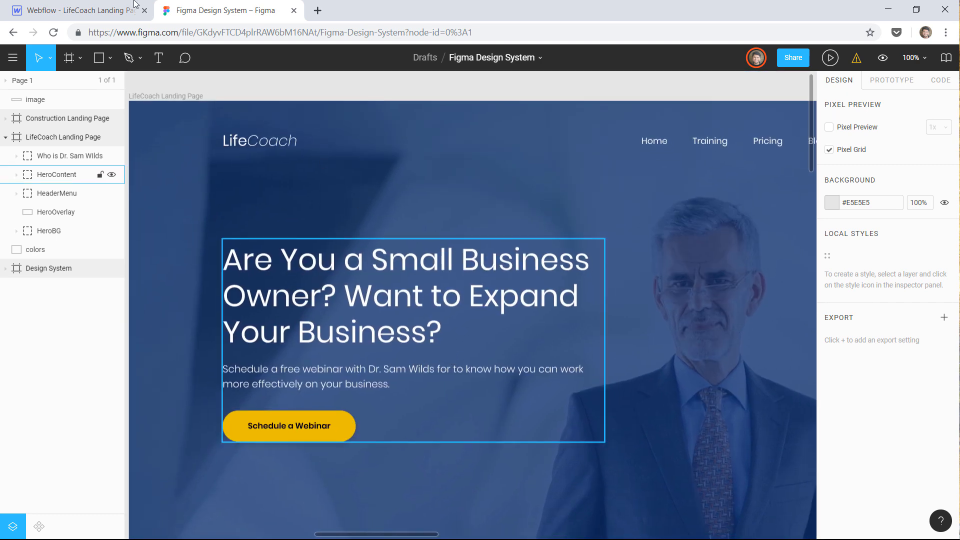
- Switch back to Webflow and add a Section element to the empty page body
{"action": "left_click", "coordinate": [68, 11]}
{"action": "left_click", "coordinate": [334, 159]}
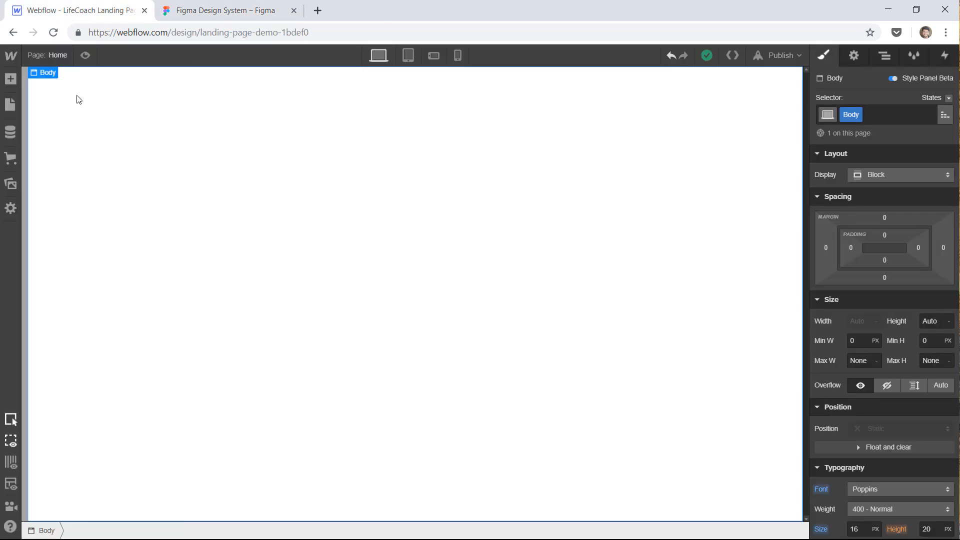
{"action": "left_click", "coordinate": [11, 80]}
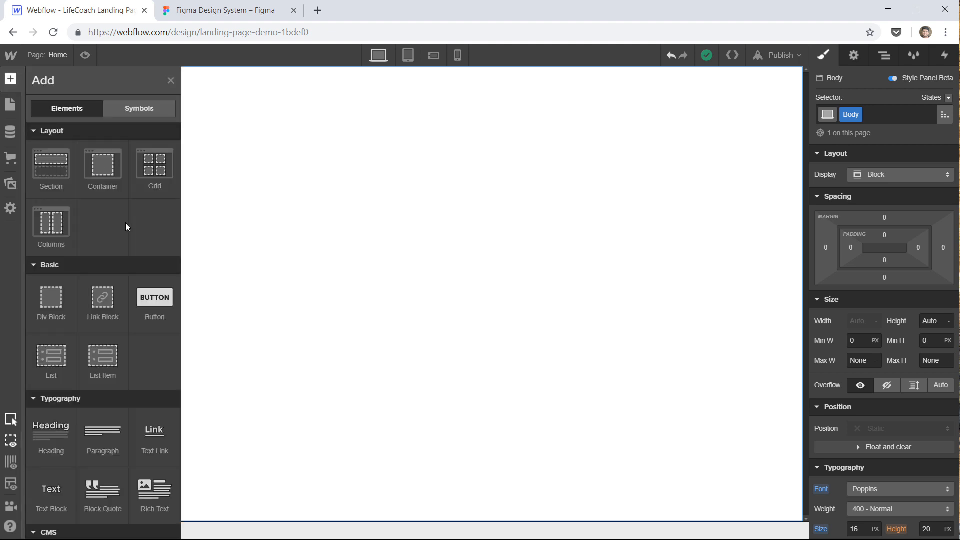
{"action": "scroll", "coordinate": [126, 226], "scroll_direction": "down", "scroll_amount": 3}
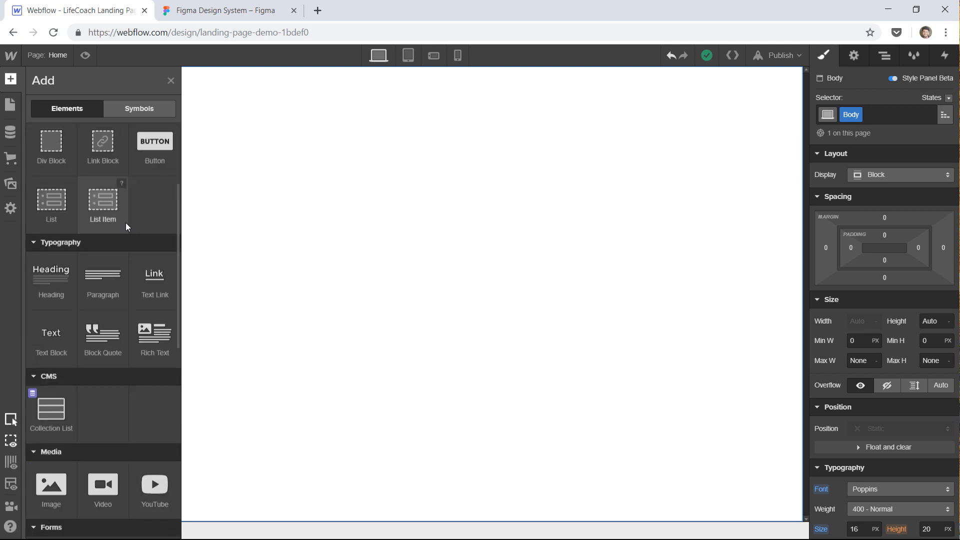
{"action": "scroll", "coordinate": [125, 223], "scroll_direction": "up", "scroll_amount": 3}
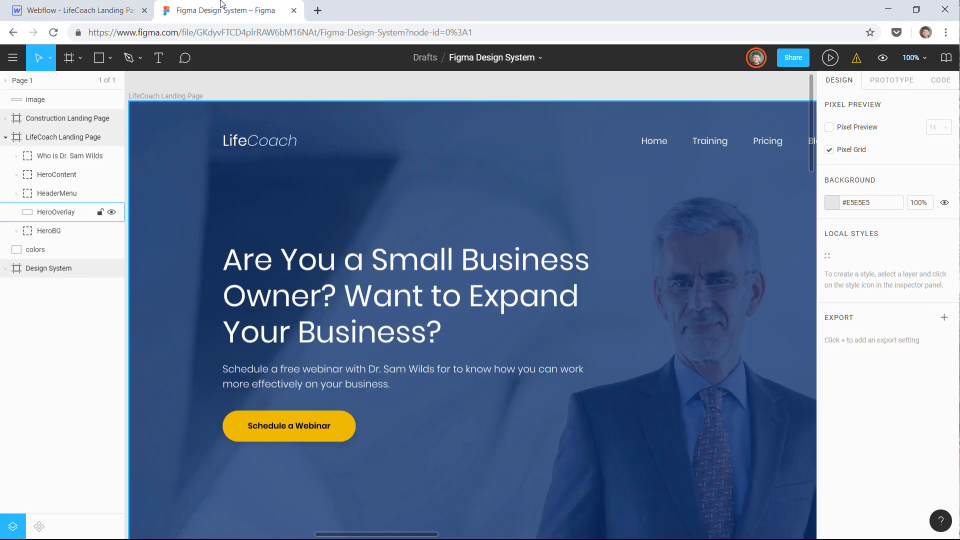
{"action": "left_click", "coordinate": [220, 10]}
{"action": "left_click_drag", "start_coordinate": [443, 183], "coordinate": [479, 185]}
{"action": "left_click", "coordinate": [63, 10]}
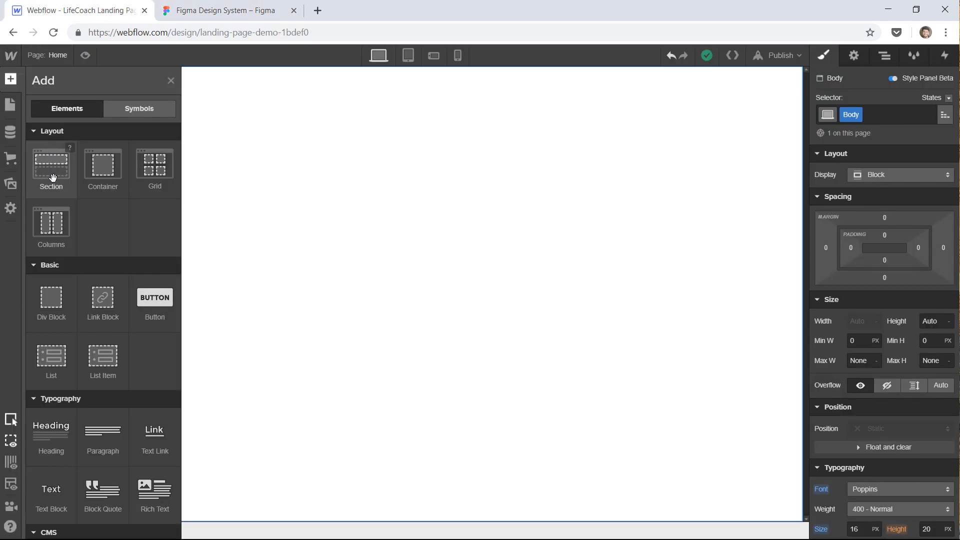
{"action": "left_click_drag", "start_coordinate": [44, 170], "coordinate": [343, 203]}
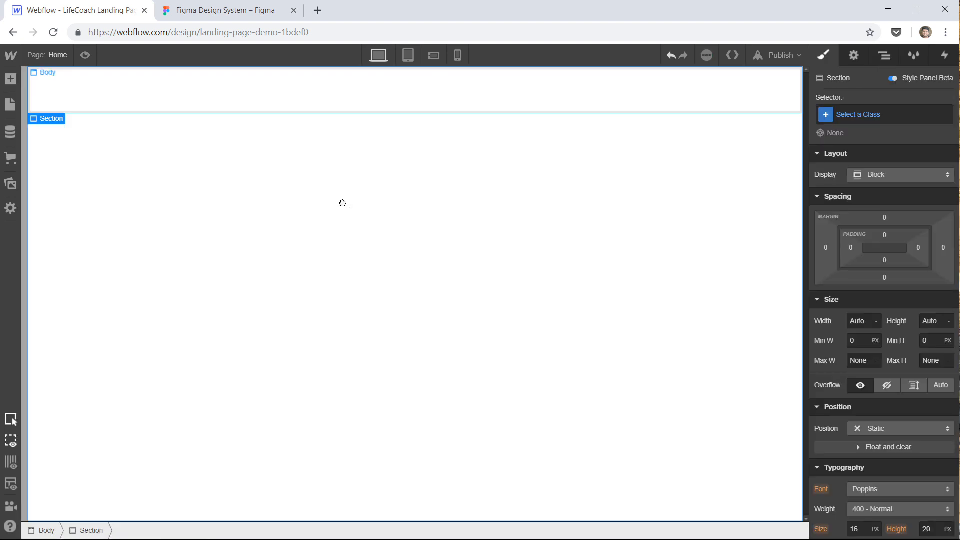
{"action": "left_click", "coordinate": [11, 78]}
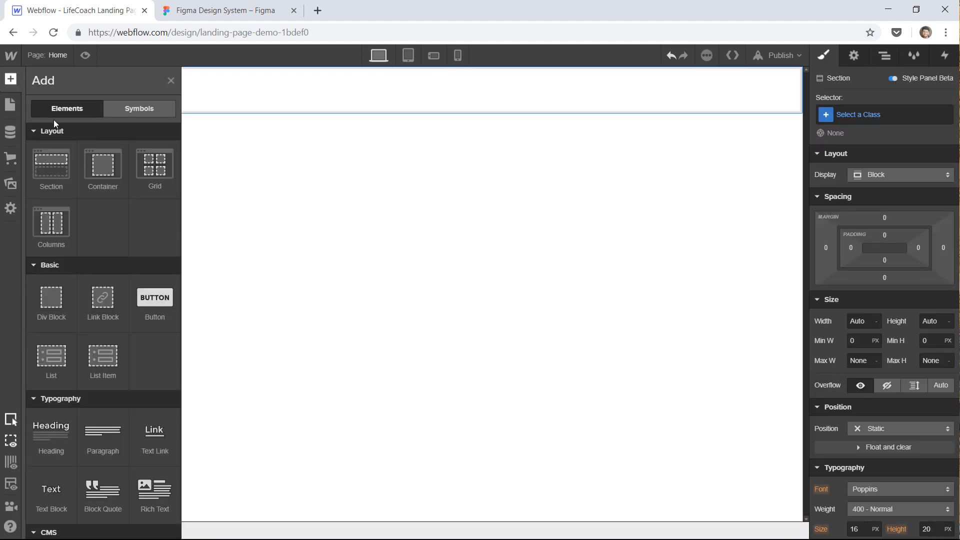
{"action": "left_click", "coordinate": [354, 163]}
{"action": "left_click", "coordinate": [360, 107]}
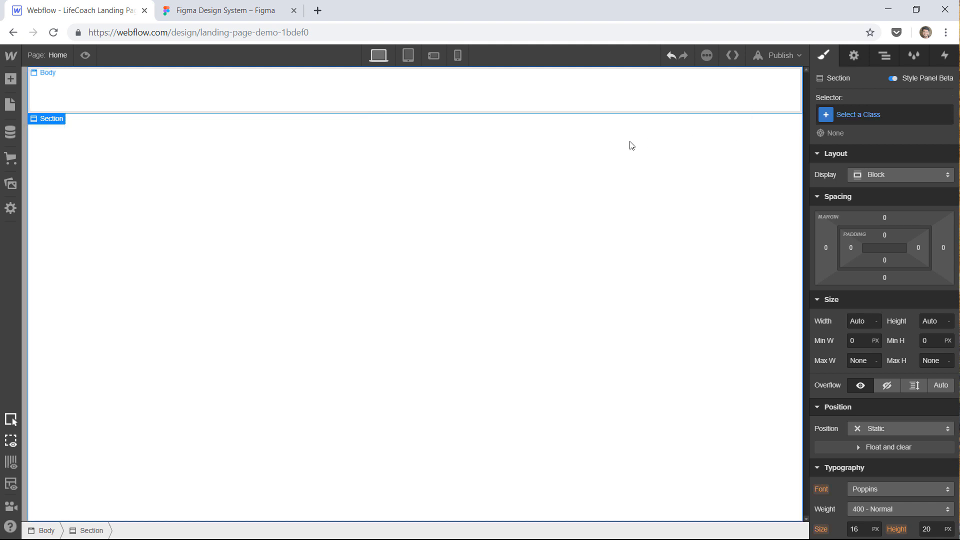
{"action": "left_click", "coordinate": [562, 162]}
{"action": "left_click", "coordinate": [518, 107]}
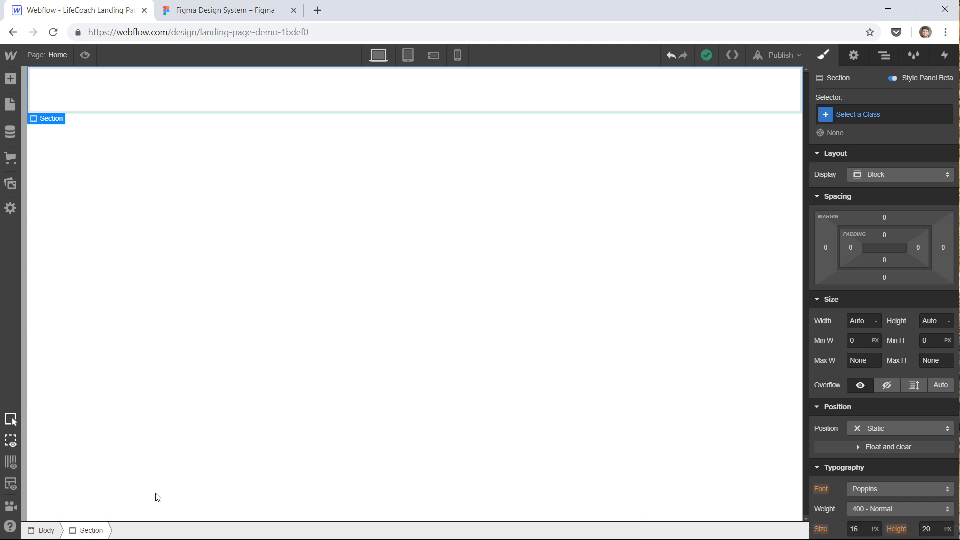
- Create the class HeroBg and assign it to the new section
{"action": "left_click", "coordinate": [889, 57]}
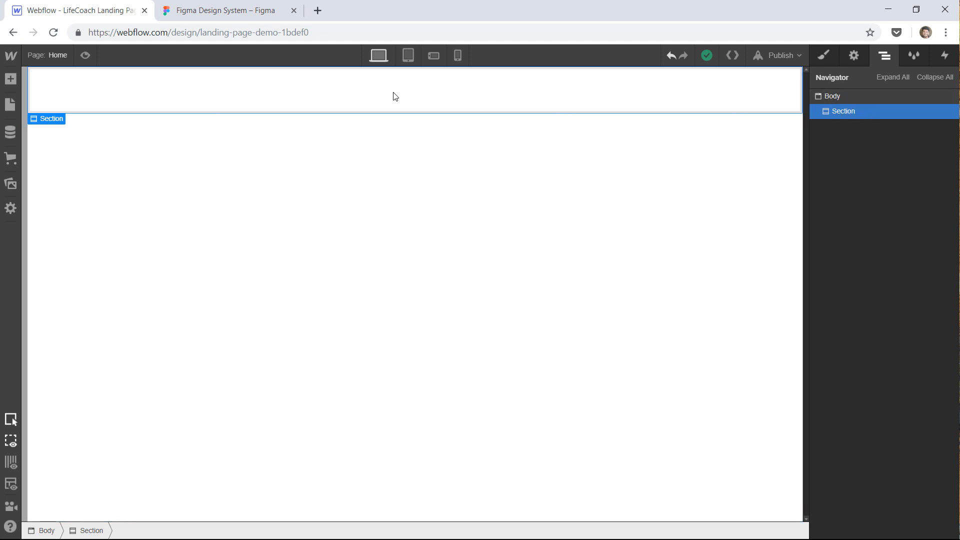
{"action": "left_click", "coordinate": [199, 18]}
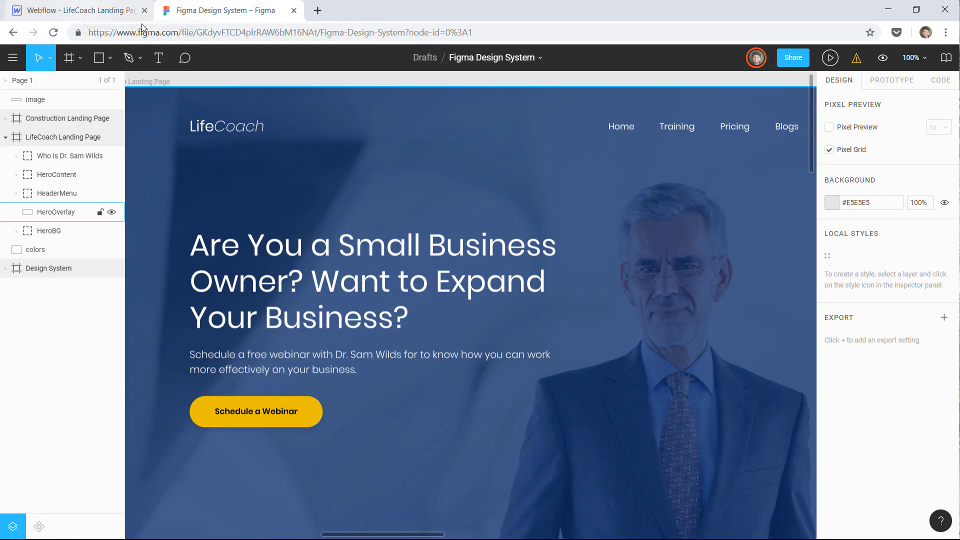
{"action": "left_click", "coordinate": [90, 11]}
{"action": "left_click", "coordinate": [823, 56]}
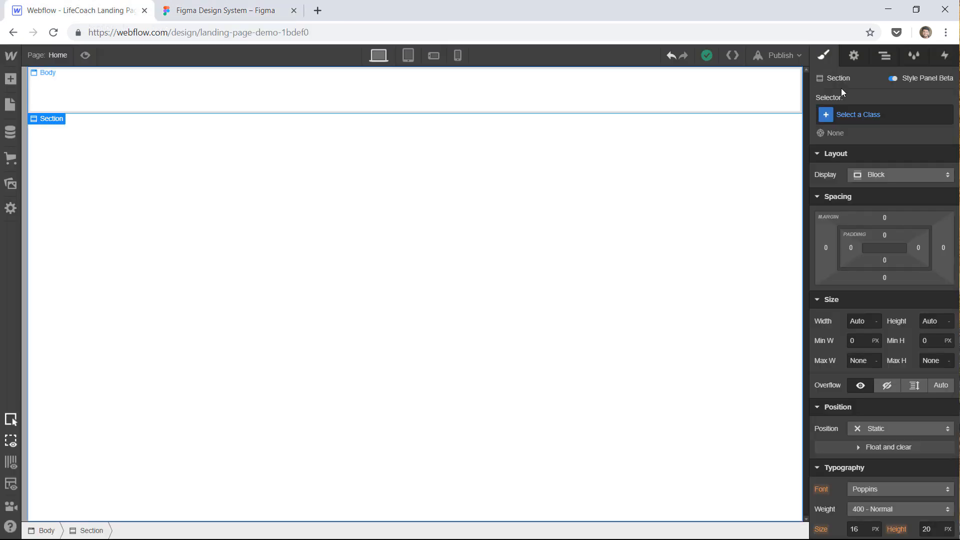
{"action": "left_click", "coordinate": [877, 115]}
{"action": "type", "text": "Her"}
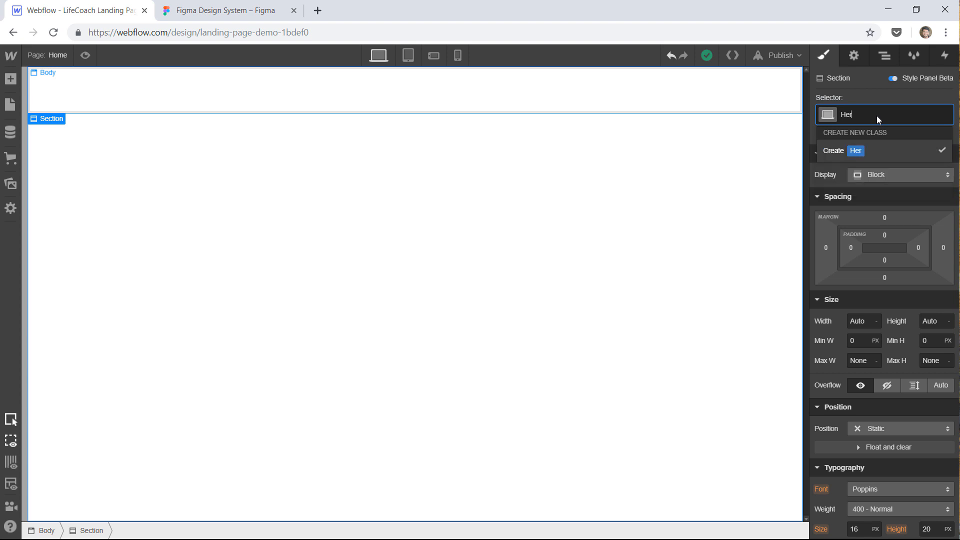
{"action": "type", "text": "oBg"}
{"action": "key", "text": "Return"}
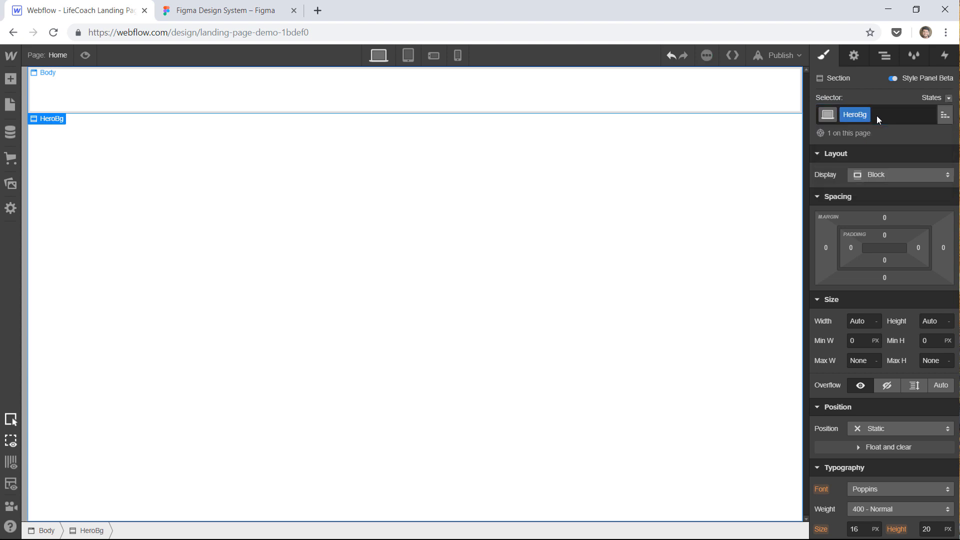
- Set the HeroBg section's width to 100 VW and its height to 100 VH
{"action": "scroll", "coordinate": [888, 145], "scroll_direction": "down", "scroll_amount": 2}
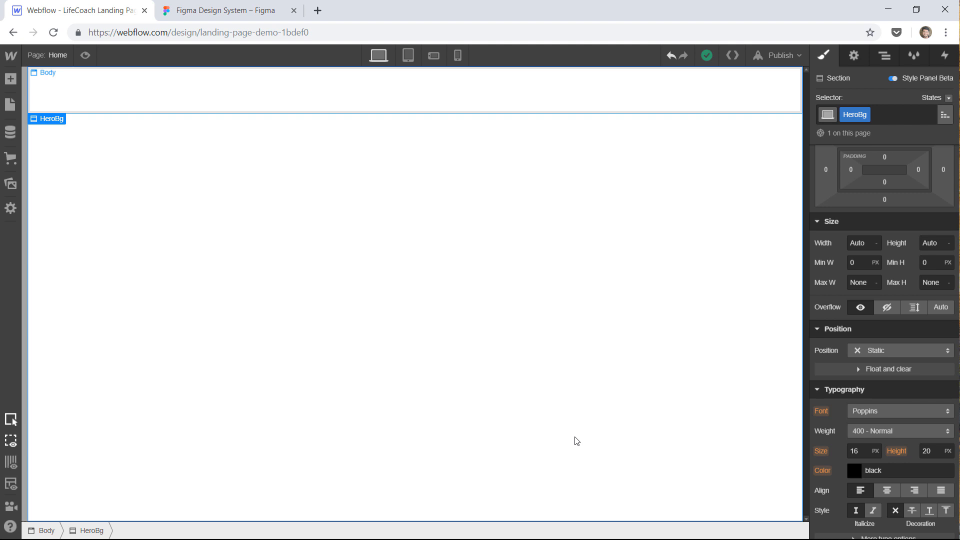
{"action": "left_click", "coordinate": [874, 242]}
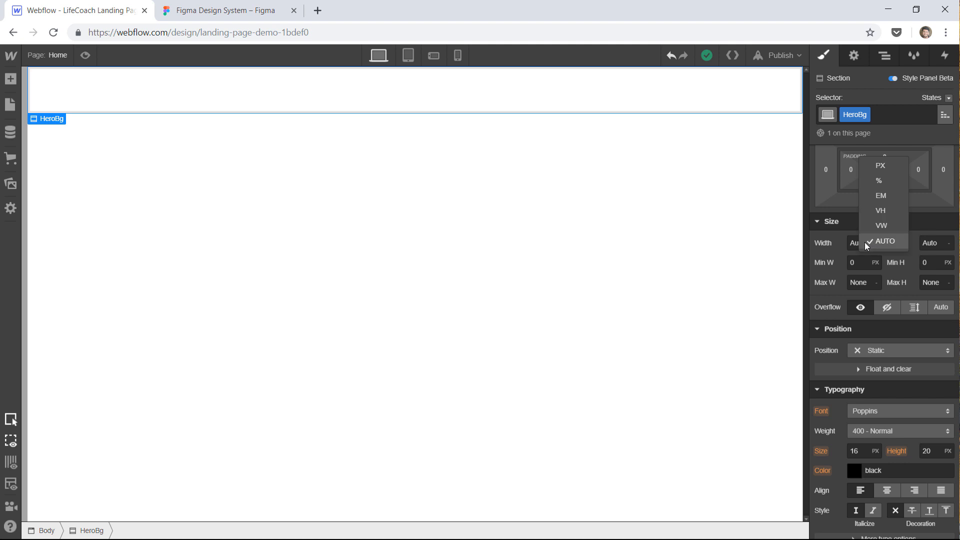
{"action": "left_click", "coordinate": [854, 243]}
{"action": "left_click", "coordinate": [855, 243]}
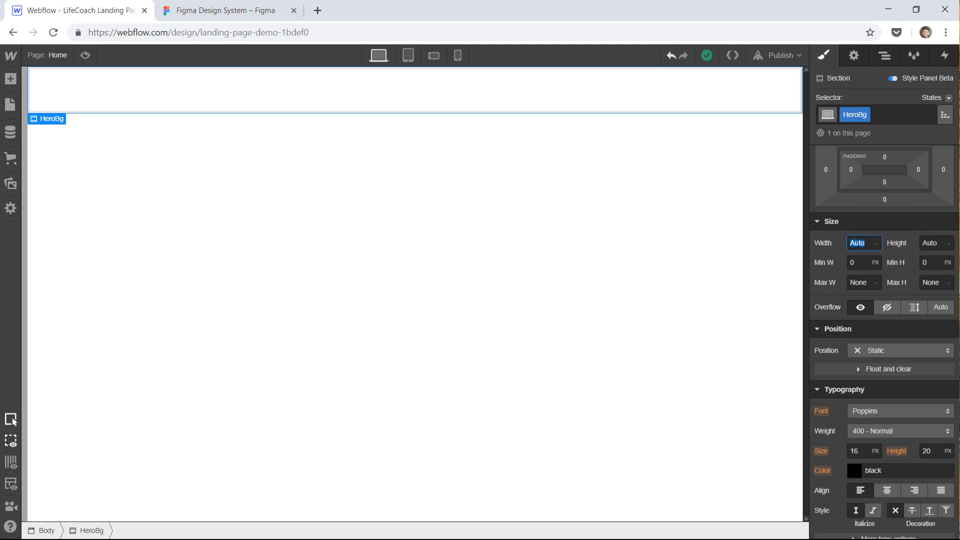
{"action": "type", "text": "100vw"}
{"action": "key", "text": "Return"}
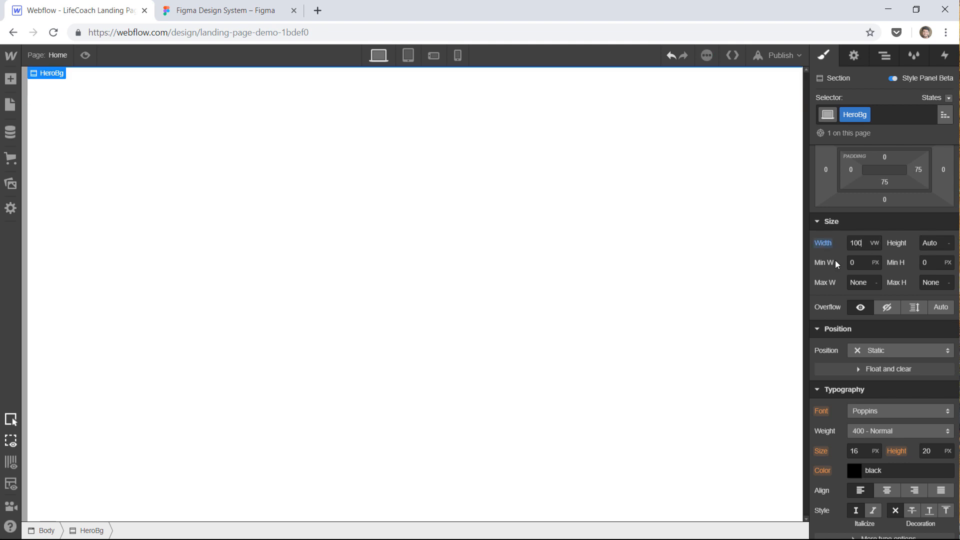
{"action": "left_click", "coordinate": [935, 243]}
{"action": "type", "text": "100vh"}
{"action": "key", "text": "Return"}
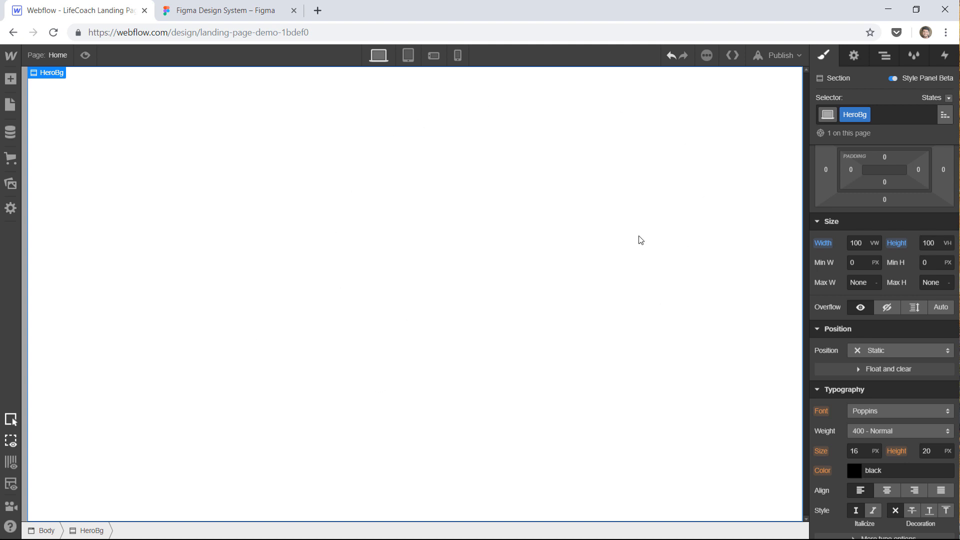
{"action": "scroll", "coordinate": [827, 315], "scroll_direction": "down", "scroll_amount": 5}
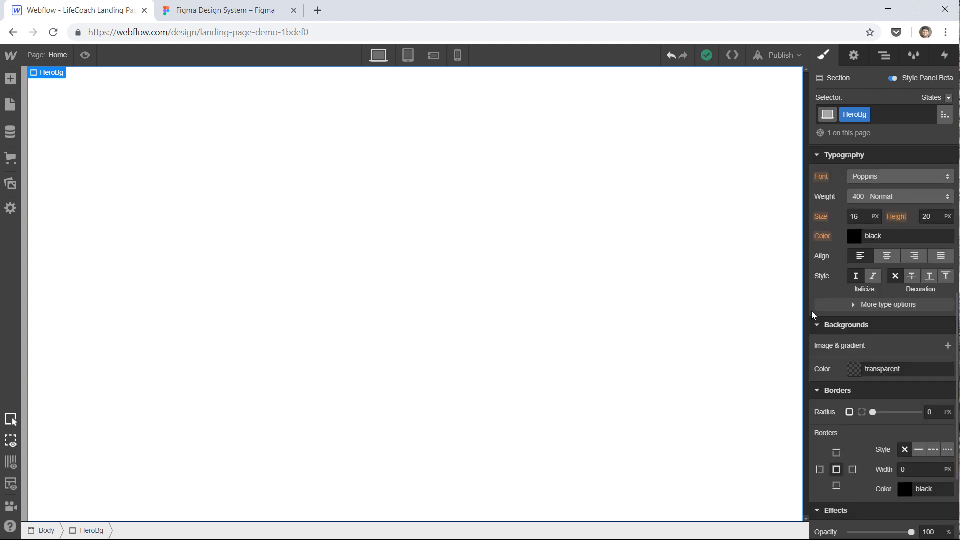
{"action": "scroll", "coordinate": [869, 330], "scroll_direction": "down", "scroll_amount": 2}
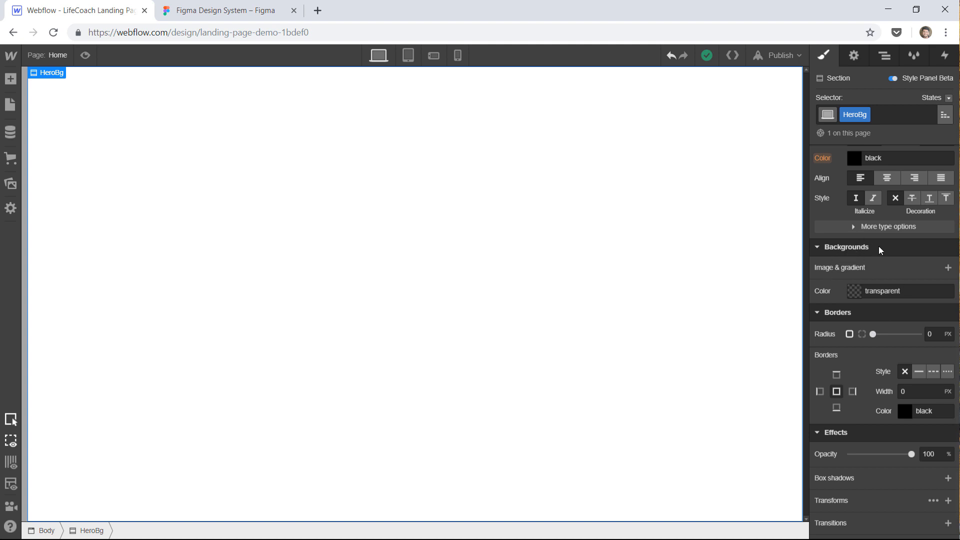
{"action": "left_click", "coordinate": [948, 268]}
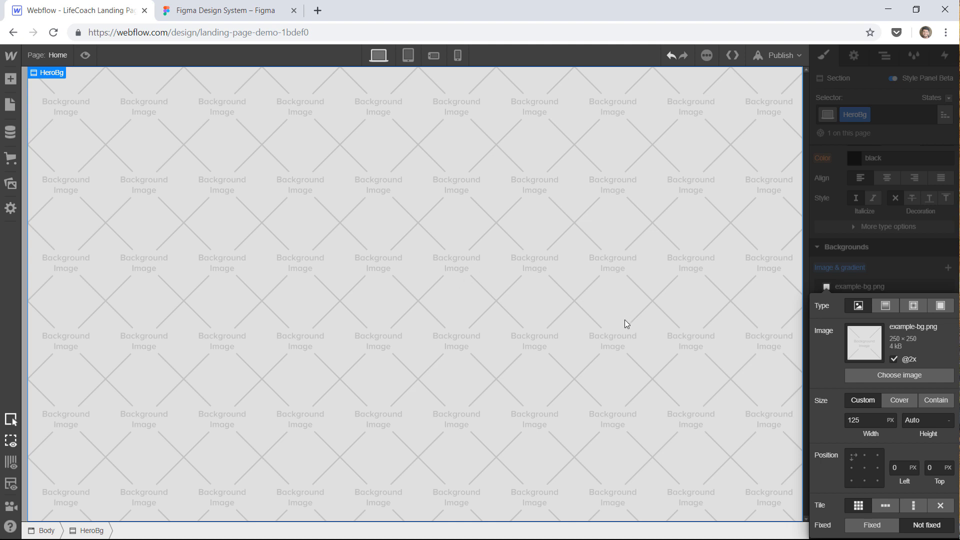
{"action": "left_click", "coordinate": [894, 359]}
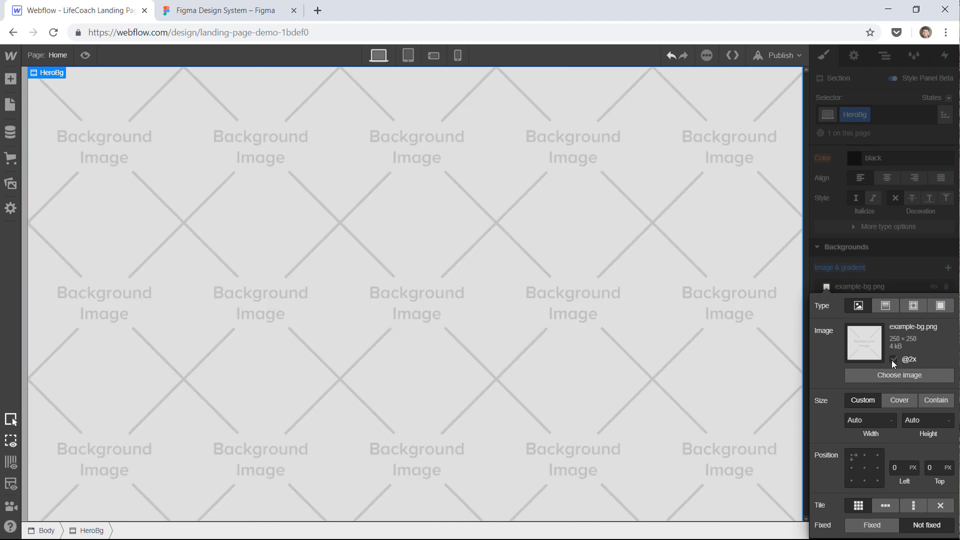
- Use HeroBG.png as the section's background image and set its size to Cover
{"action": "left_click", "coordinate": [890, 377]}
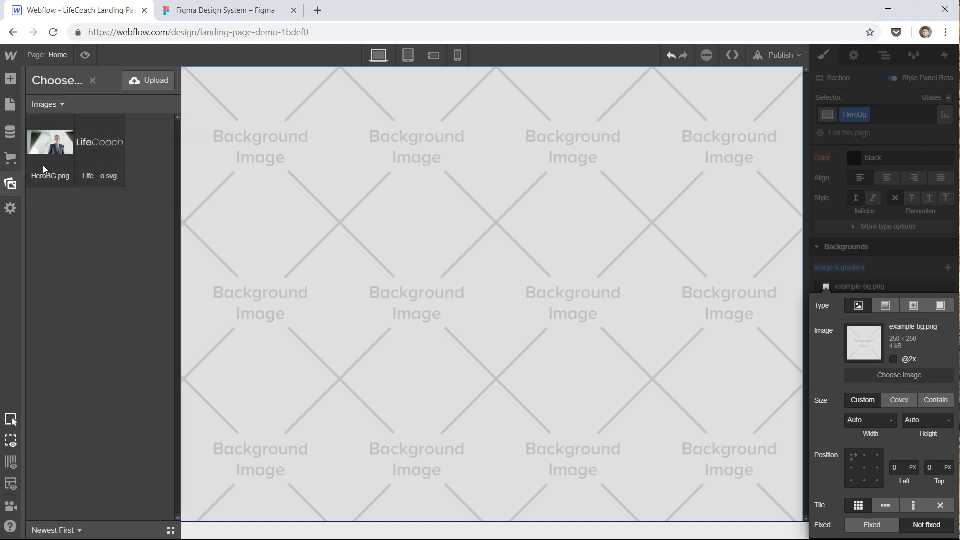
{"action": "left_click", "coordinate": [47, 145]}
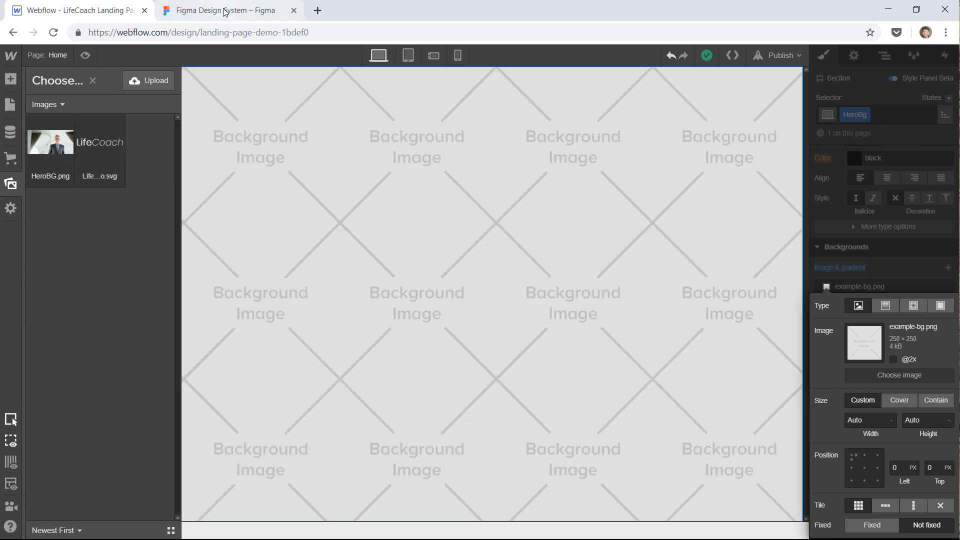
{"action": "left_click", "coordinate": [223, 11]}
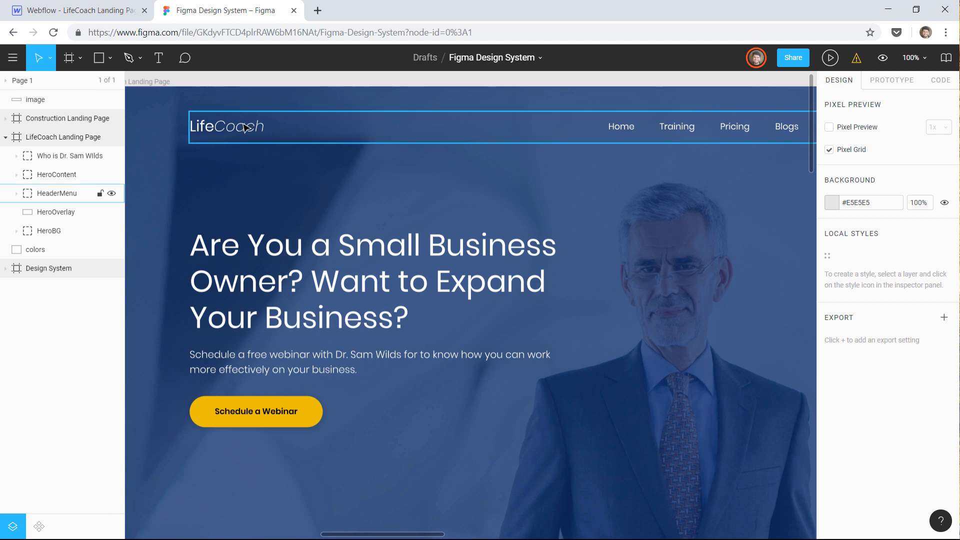
{"action": "left_click", "coordinate": [75, 11]}
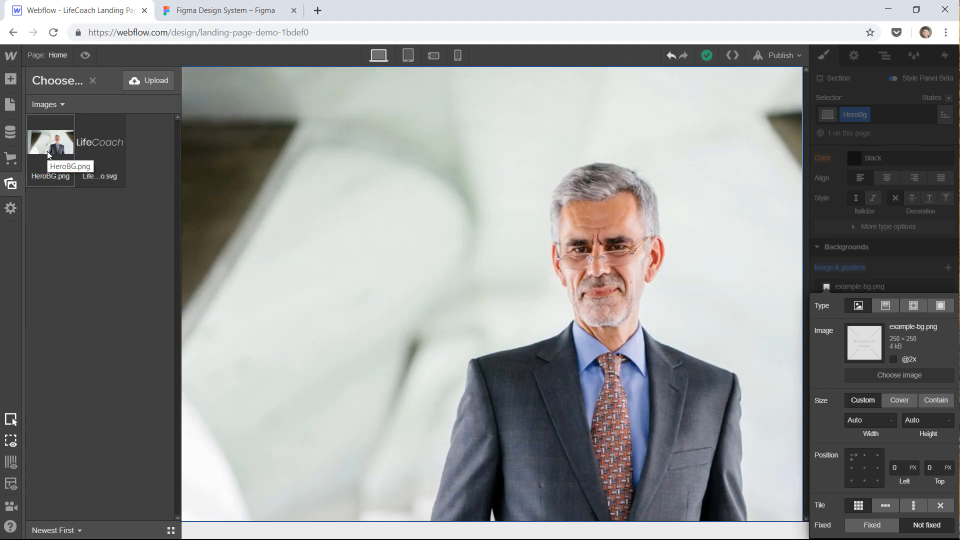
{"action": "left_click", "coordinate": [48, 153]}
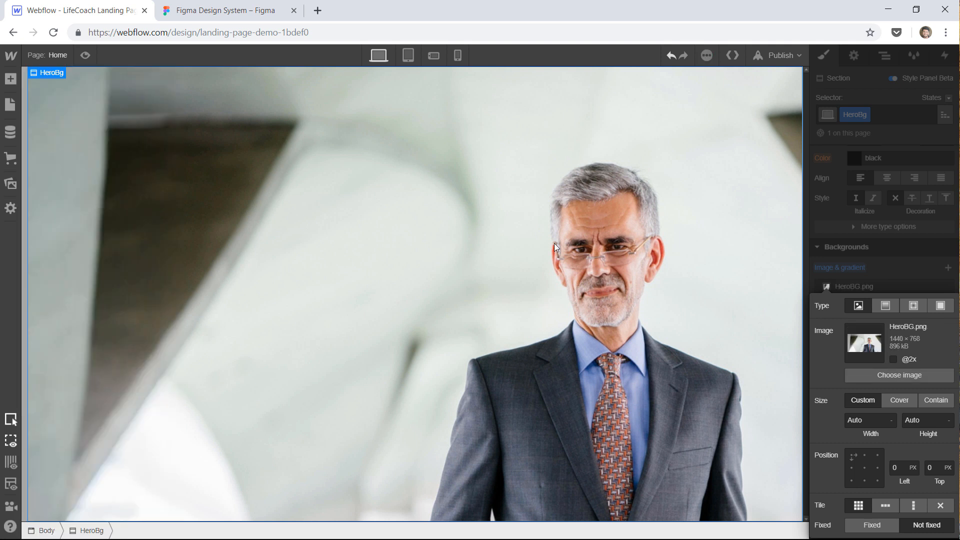
{"action": "left_click", "coordinate": [900, 400]}
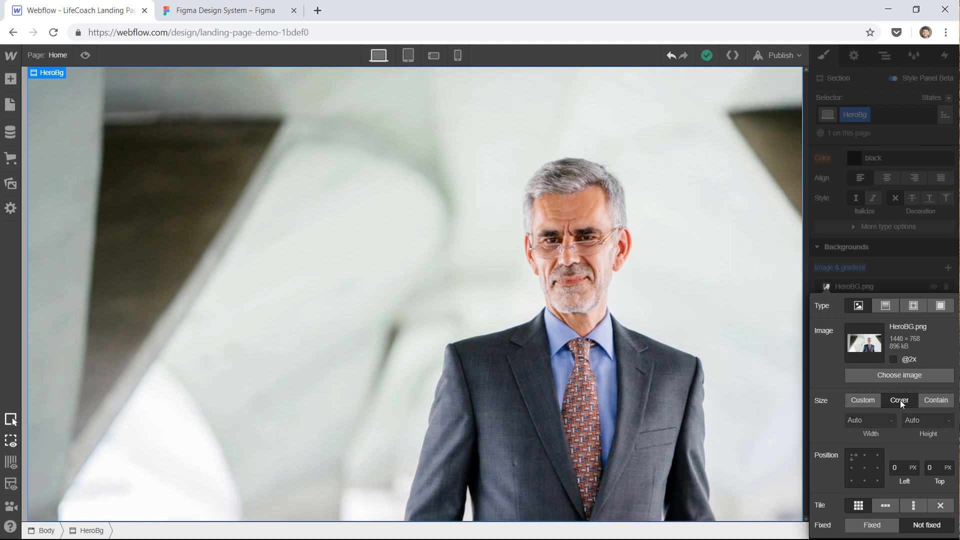
- Position the HeroBG.png background image at 50% left and 50% top and turn off its tiling
{"action": "left_click", "coordinate": [864, 469]}
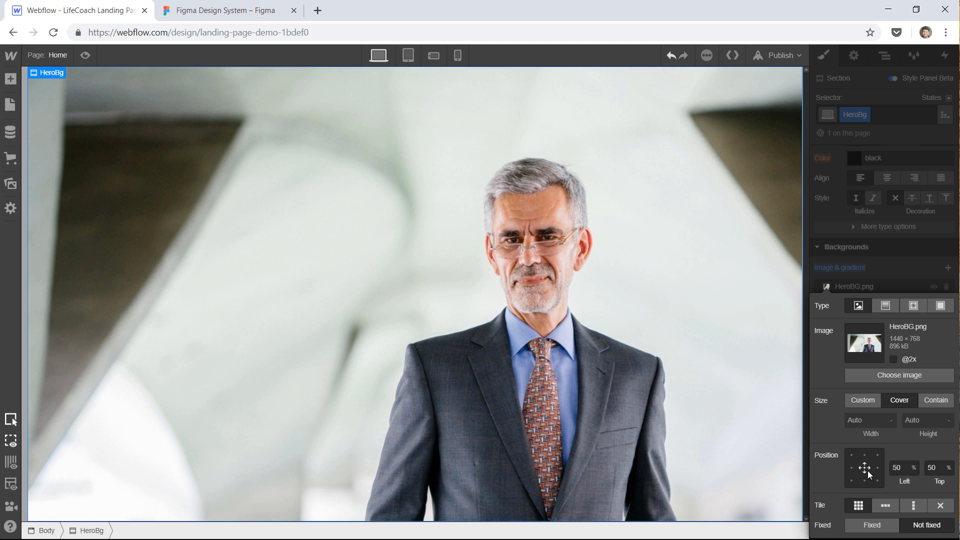
{"action": "scroll", "coordinate": [907, 479], "scroll_direction": "down", "scroll_amount": 2}
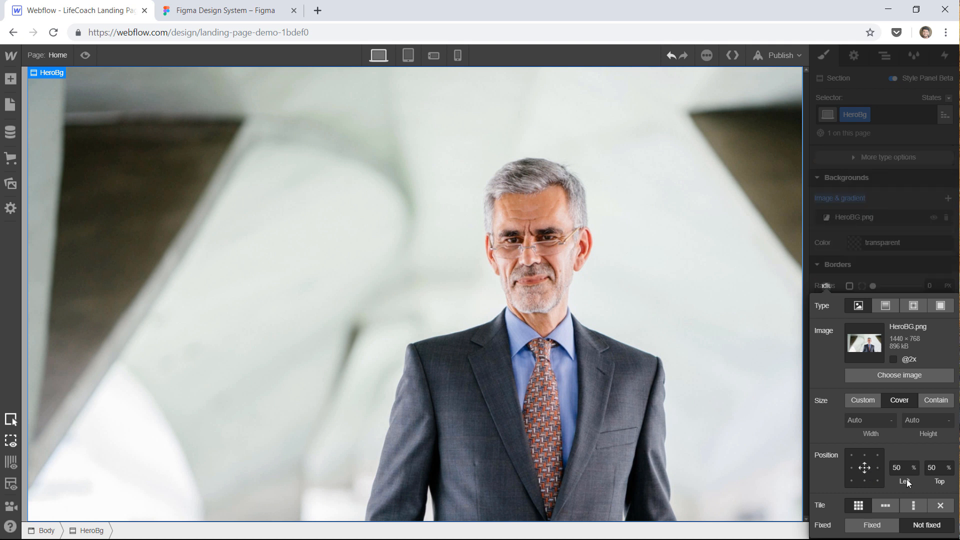
{"action": "left_click", "coordinate": [946, 509]}
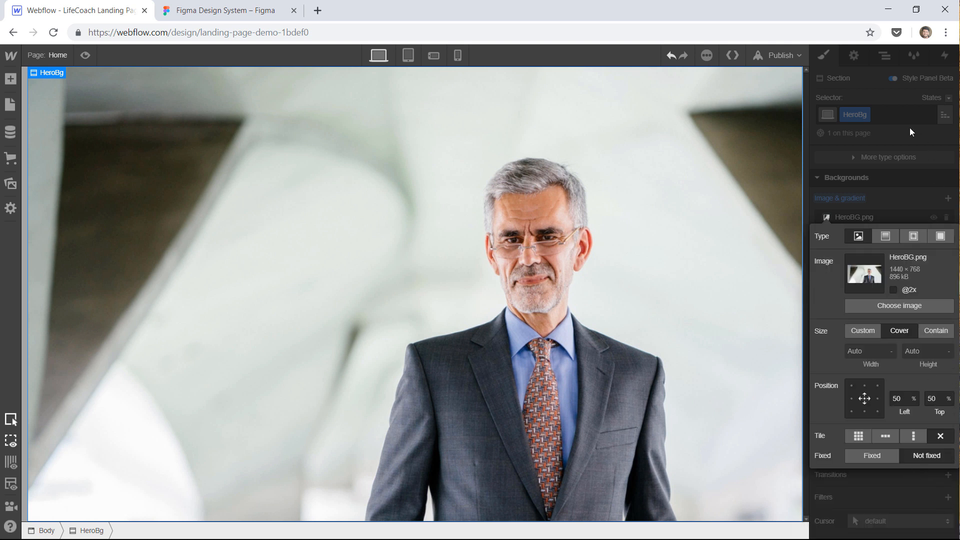
{"action": "left_click", "coordinate": [899, 142]}
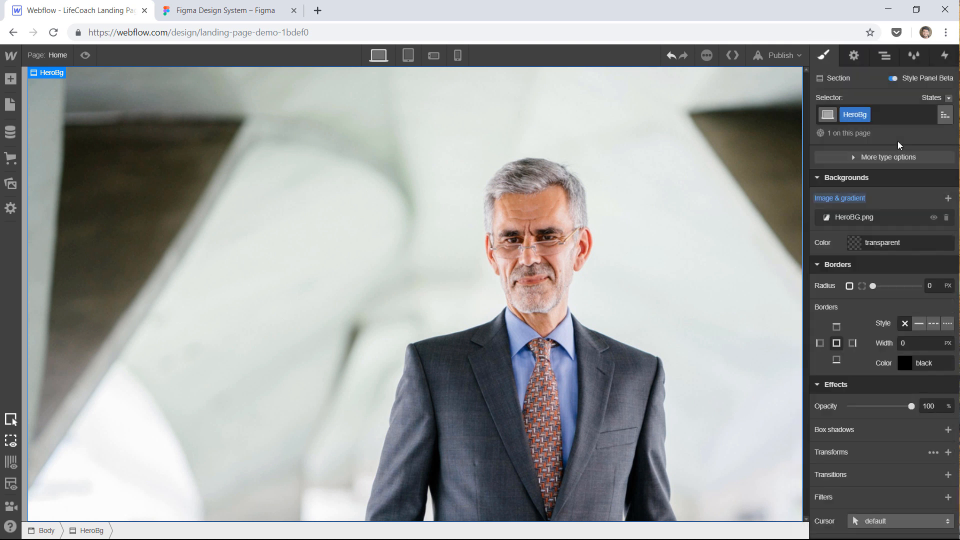
- Compare the section with the Figma hero design and add a solid colour overlay above HeroBG.png in the HeroBg backgrounds
{"action": "left_click", "coordinate": [203, 9]}
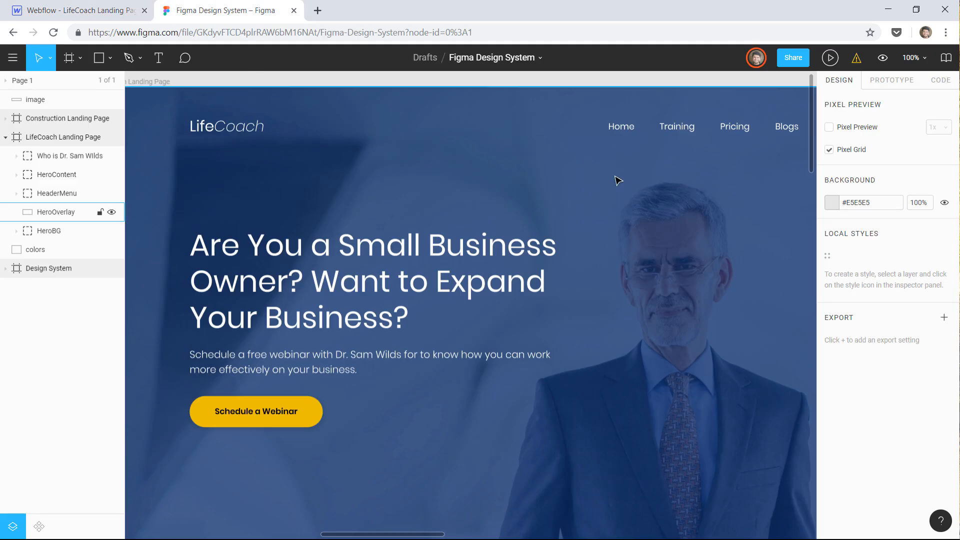
{"action": "left_click", "coordinate": [60, 11]}
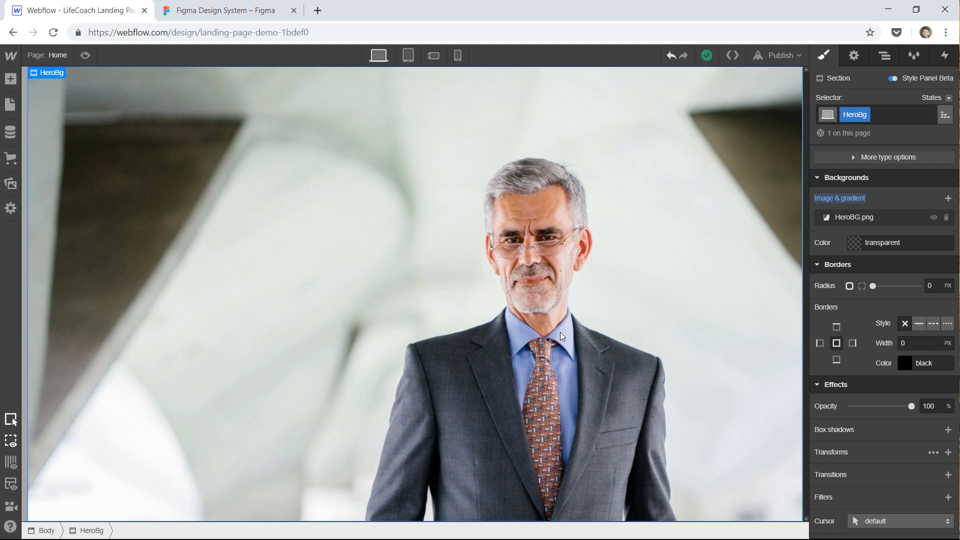
{"action": "left_click", "coordinate": [213, 10]}
{"action": "left_click", "coordinate": [85, 6]}
{"action": "scroll", "coordinate": [880, 307], "scroll_direction": "up", "scroll_amount": 2}
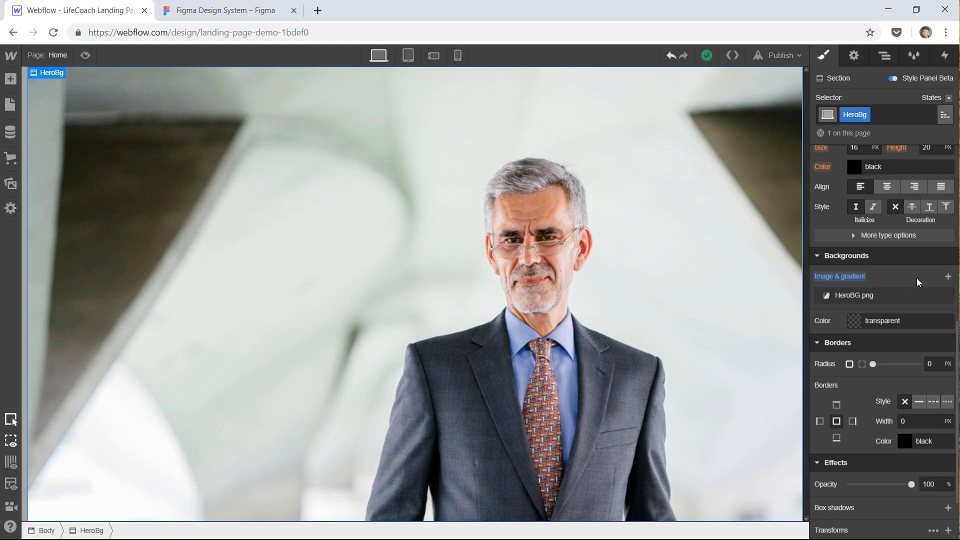
{"action": "left_click", "coordinate": [946, 278]}
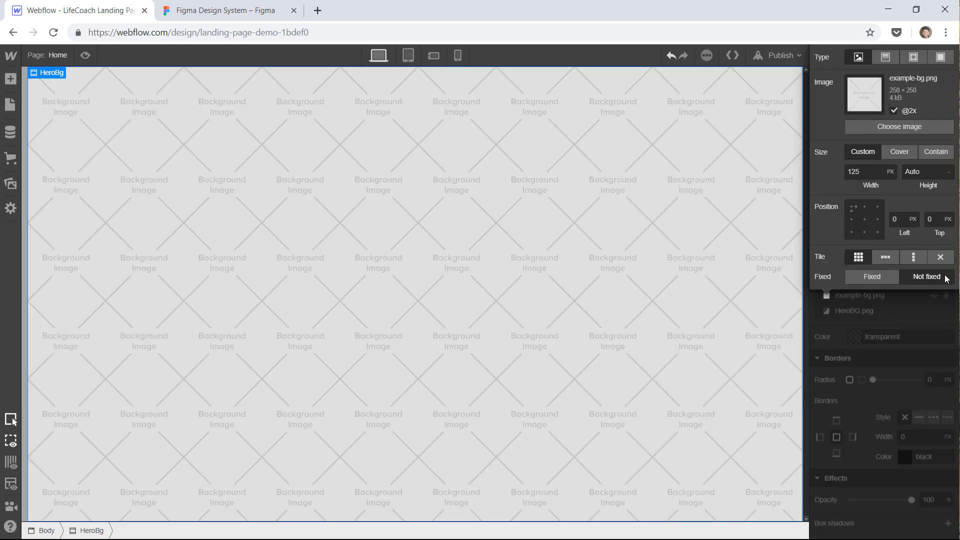
{"action": "left_click", "coordinate": [940, 58]}
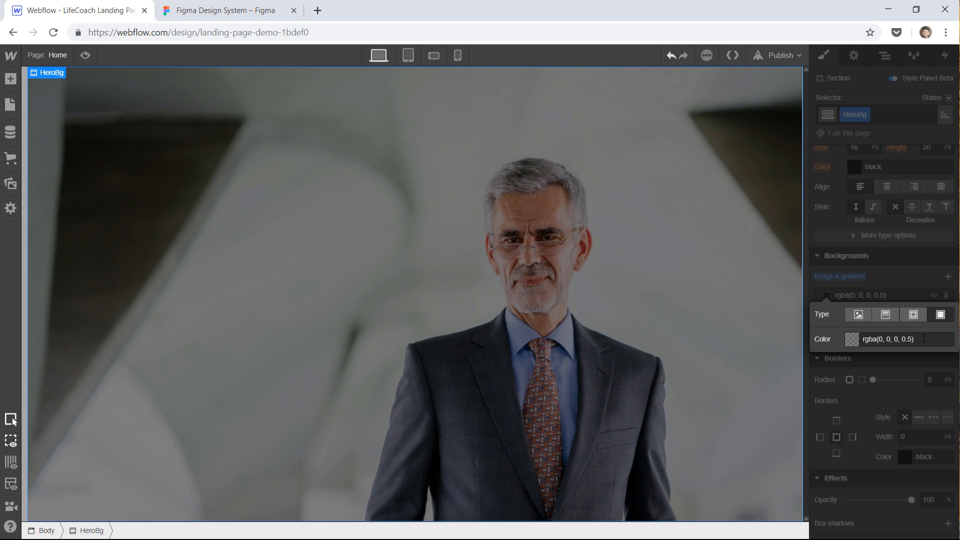
- In Figma, copy the fill colour code #10316B of the HeroOverlay layer
{"action": "left_click", "coordinate": [223, 12]}
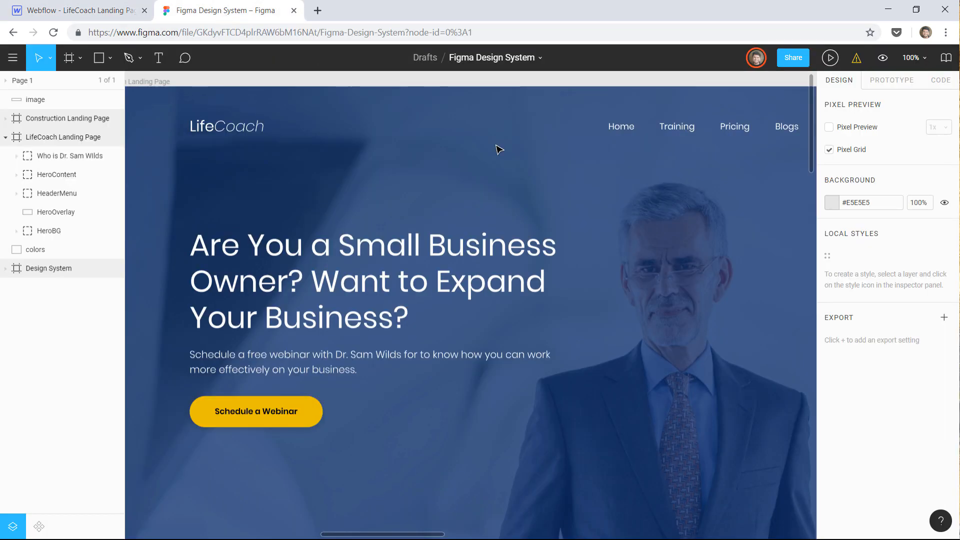
{"action": "left_click", "coordinate": [518, 160]}
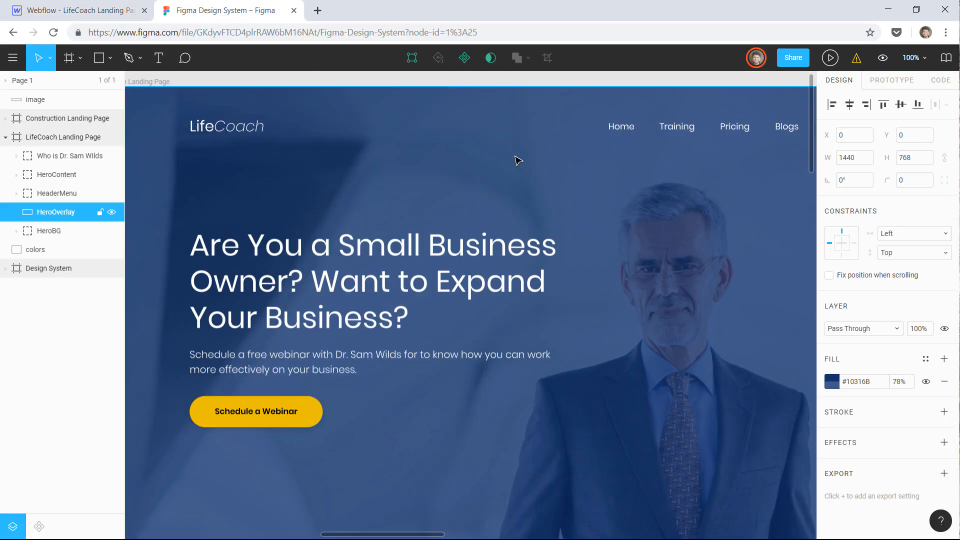
{"action": "left_click", "coordinate": [876, 387]}
{"action": "key", "text": "ctrl+c"}
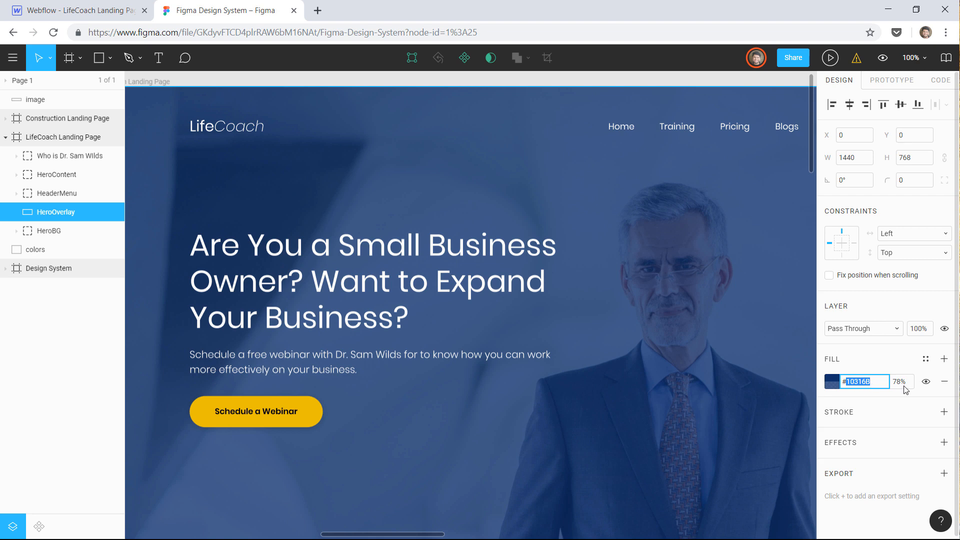
- Switch to Webflow and set the HeroBg overlay's colour to #10316b
{"action": "left_click", "coordinate": [70, 15]}
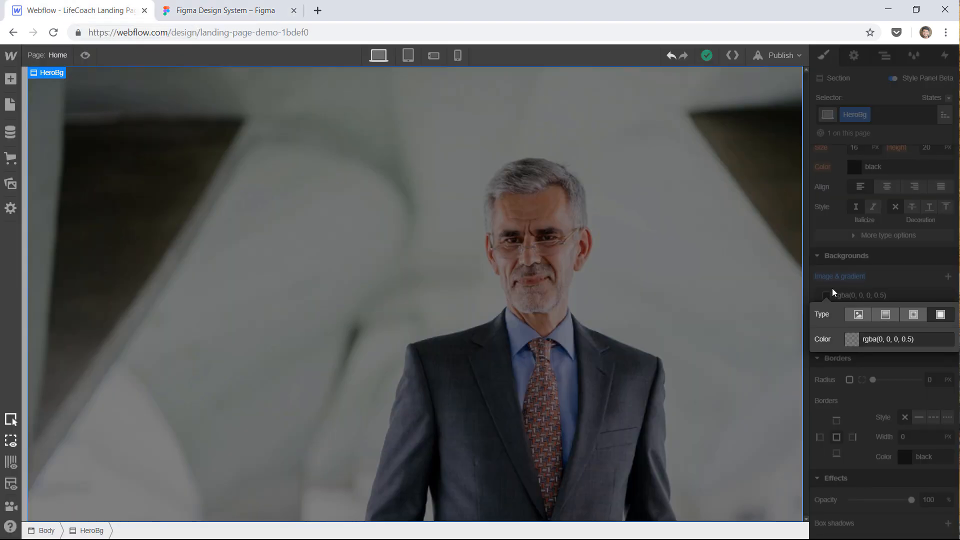
{"action": "left_click", "coordinate": [924, 342]}
{"action": "key", "text": "ctrl+a"}
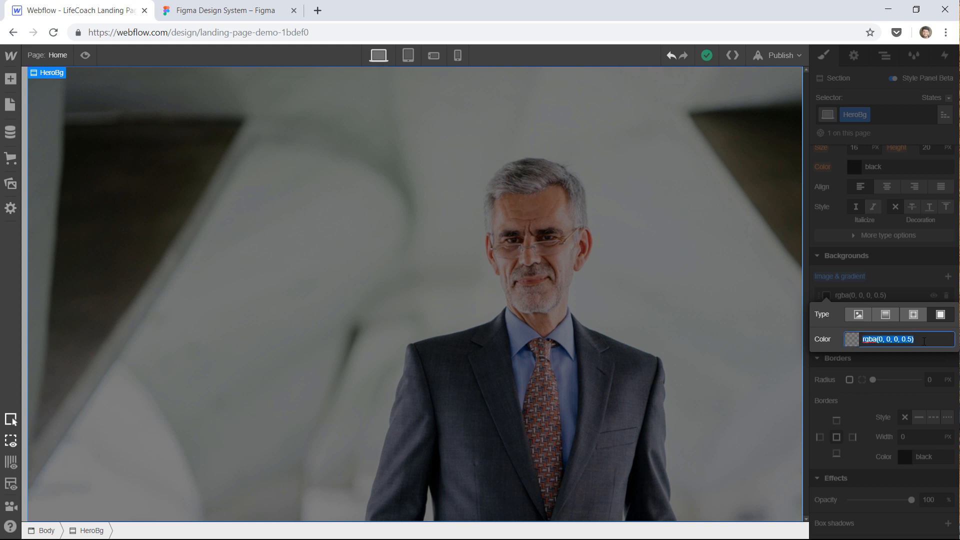
{"action": "key", "text": "ctrl+v"}
{"action": "key", "text": "Return"}
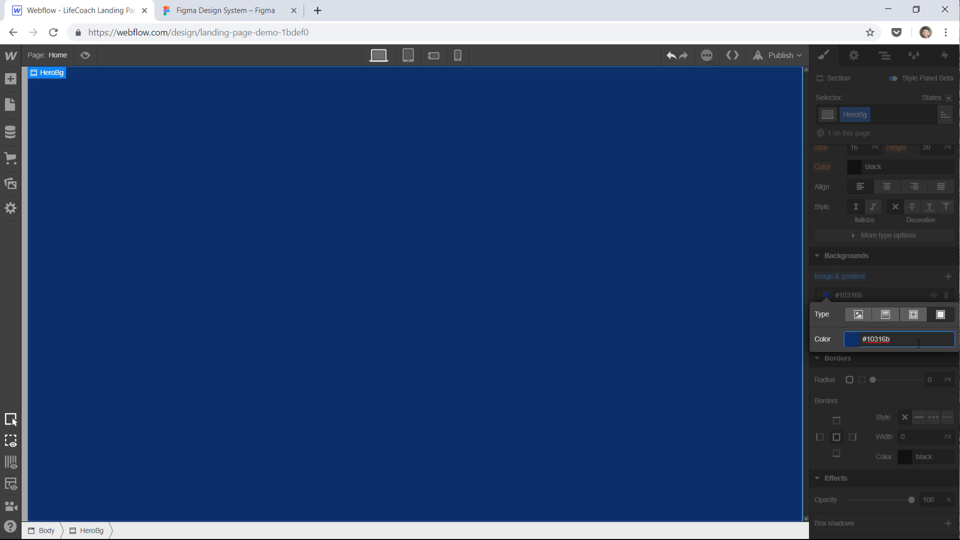
- Set the overlay colour's alpha to 78 and compare the HeroBg section with the Figma hero design
{"action": "left_click", "coordinate": [849, 339]}
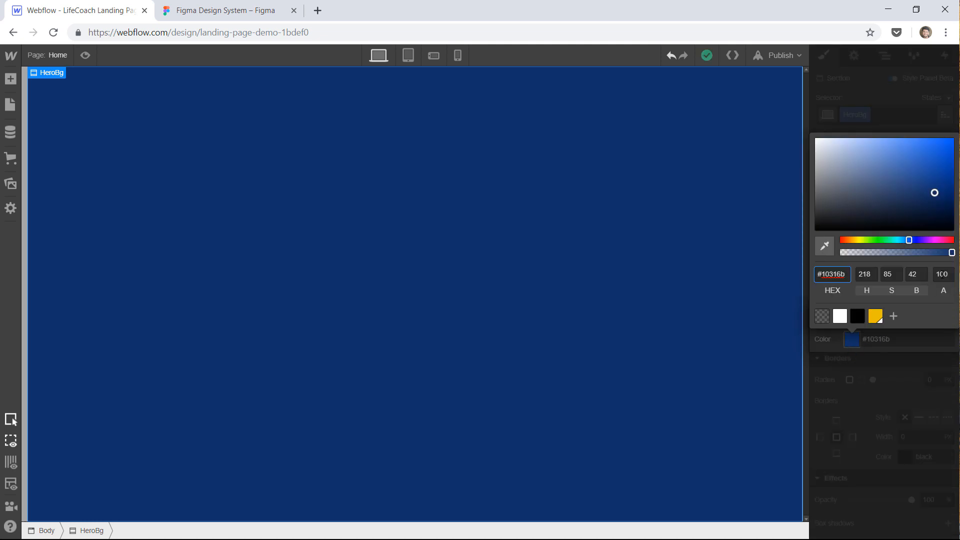
{"action": "left_click", "coordinate": [941, 275]}
{"action": "double_click", "coordinate": [947, 282]}
{"action": "type", "text": "78"}
{"action": "key", "text": "Return"}
{"action": "left_click", "coordinate": [934, 398]}
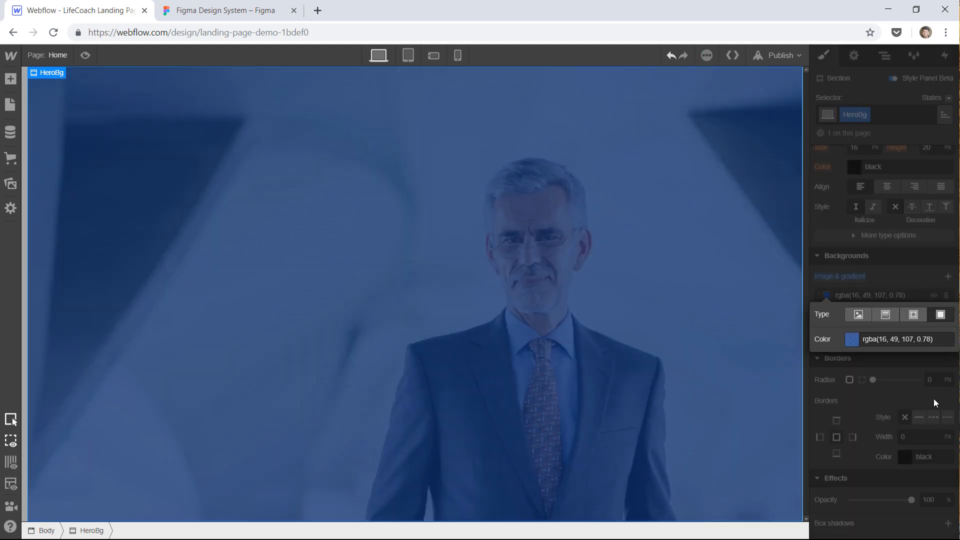
{"action": "left_click", "coordinate": [248, 8]}
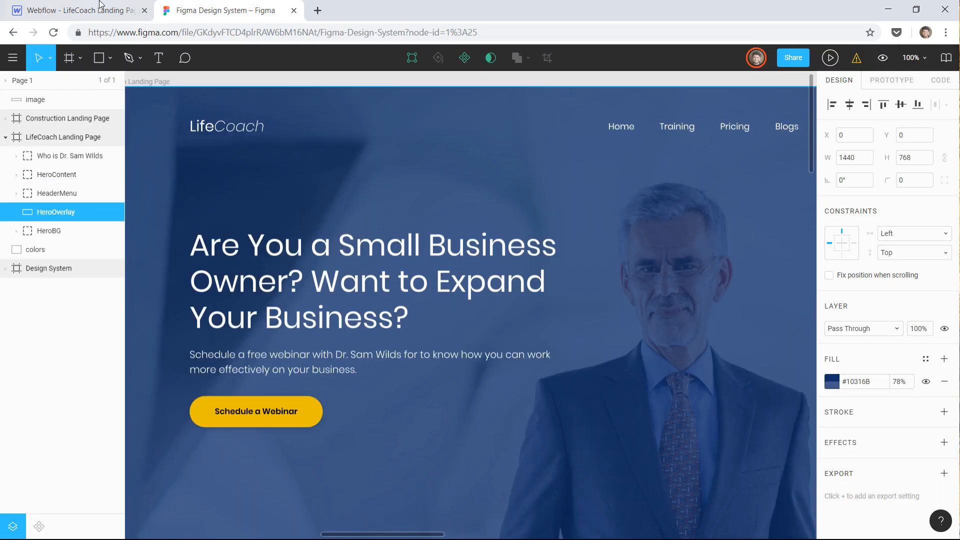
{"action": "left_click", "coordinate": [86, 19]}
{"action": "left_click", "coordinate": [201, 11]}
{"action": "left_click", "coordinate": [71, 12]}
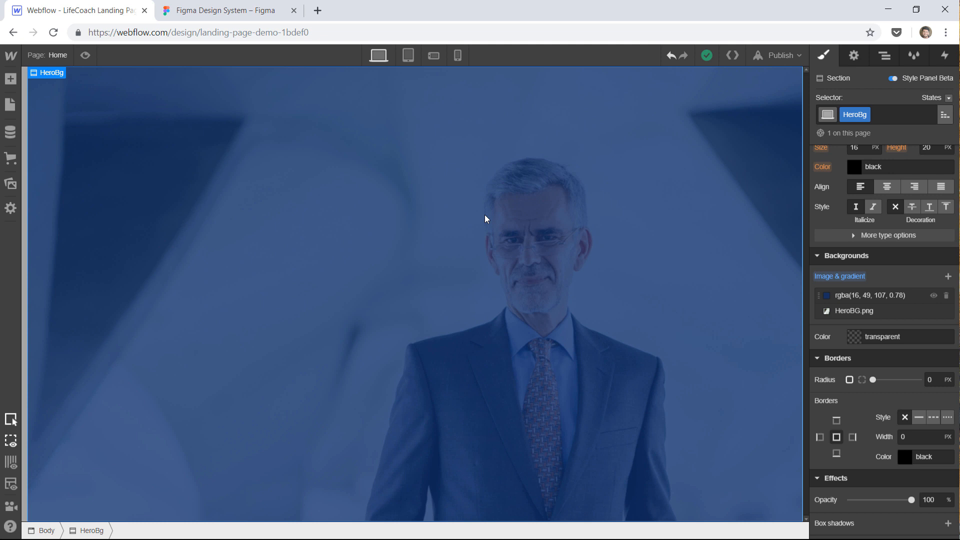
- Add a Navbar component to the HeroBg section
{"action": "left_click", "coordinate": [883, 56]}
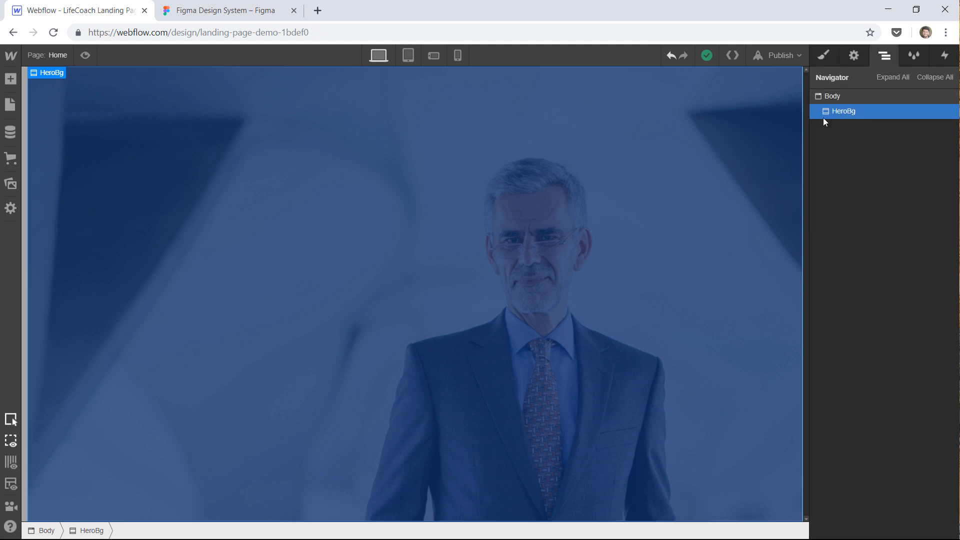
{"action": "left_click", "coordinate": [11, 79]}
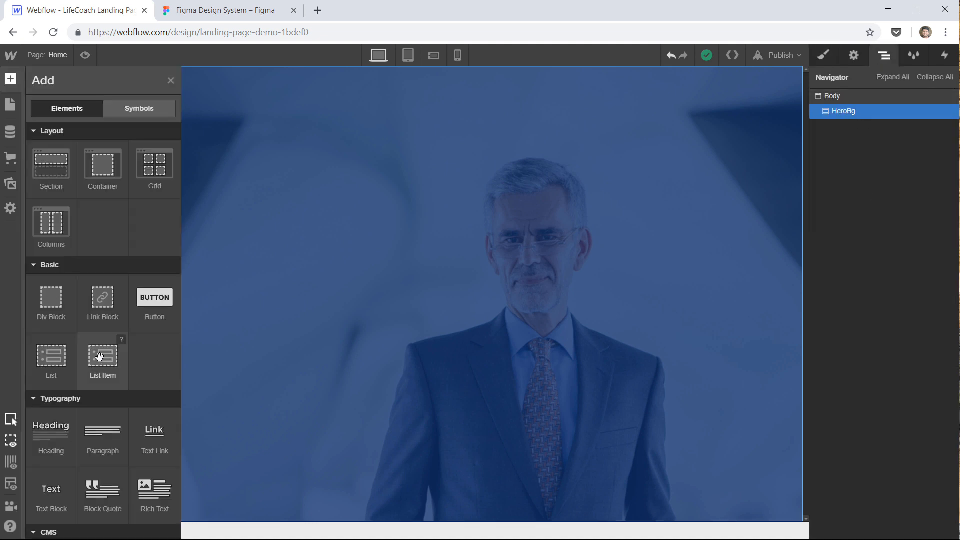
{"action": "scroll", "coordinate": [100, 350], "scroll_direction": "down", "scroll_amount": 6}
{"action": "scroll", "coordinate": [98, 347], "scroll_direction": "down", "scroll_amount": 5}
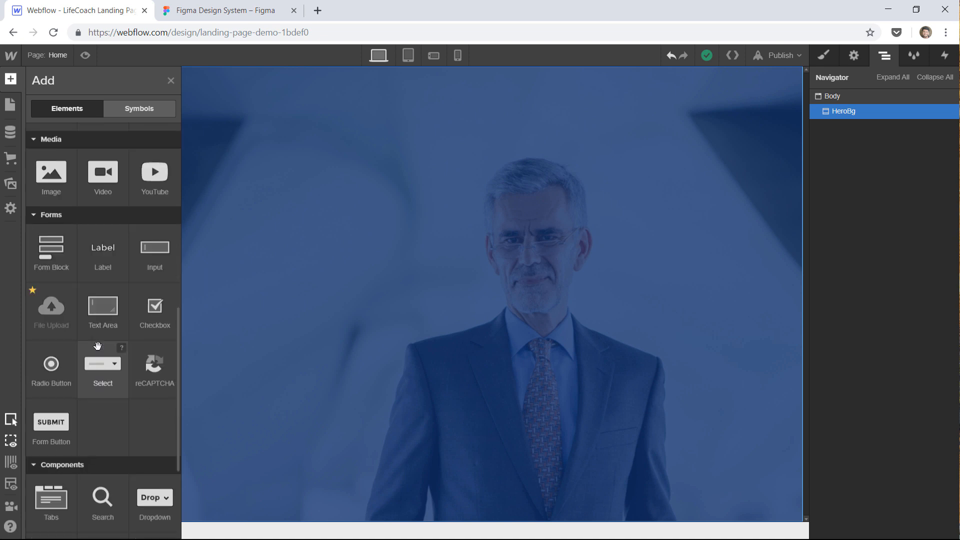
{"action": "scroll", "coordinate": [98, 347], "scroll_direction": "down", "scroll_amount": 2}
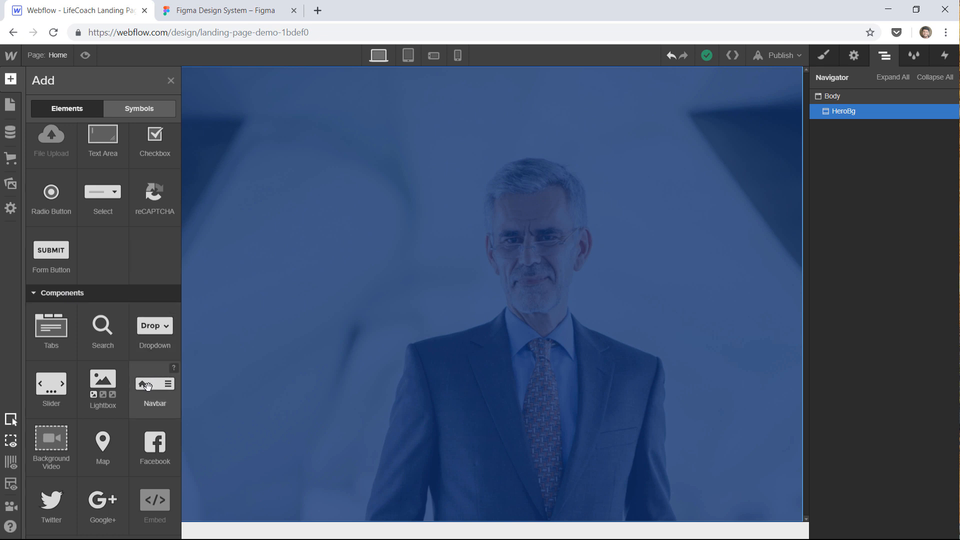
{"action": "left_click_drag", "start_coordinate": [146, 386], "coordinate": [289, 336]}
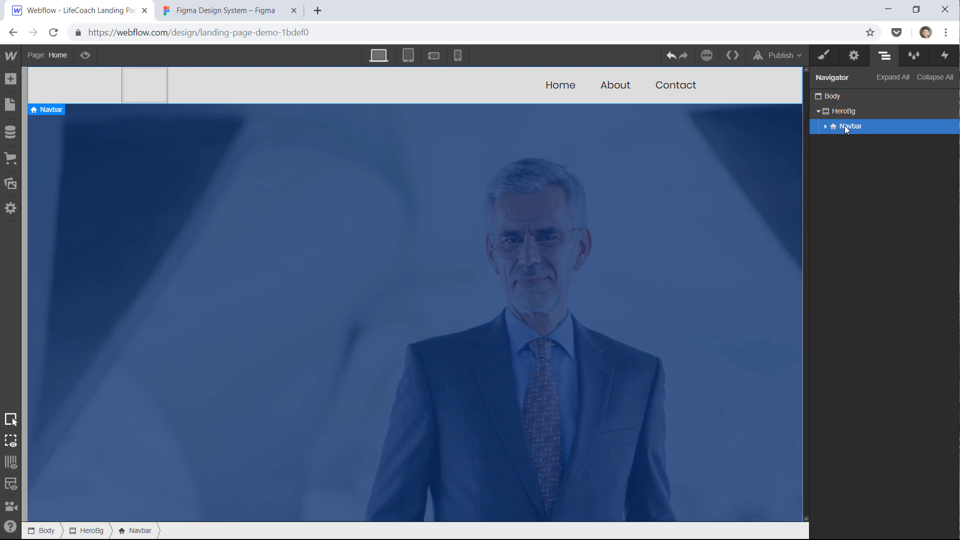
- Move the Navbar out of HeroBg so it sits directly in the Body, below the section
{"action": "left_click_drag", "start_coordinate": [844, 125], "coordinate": [825, 142]}
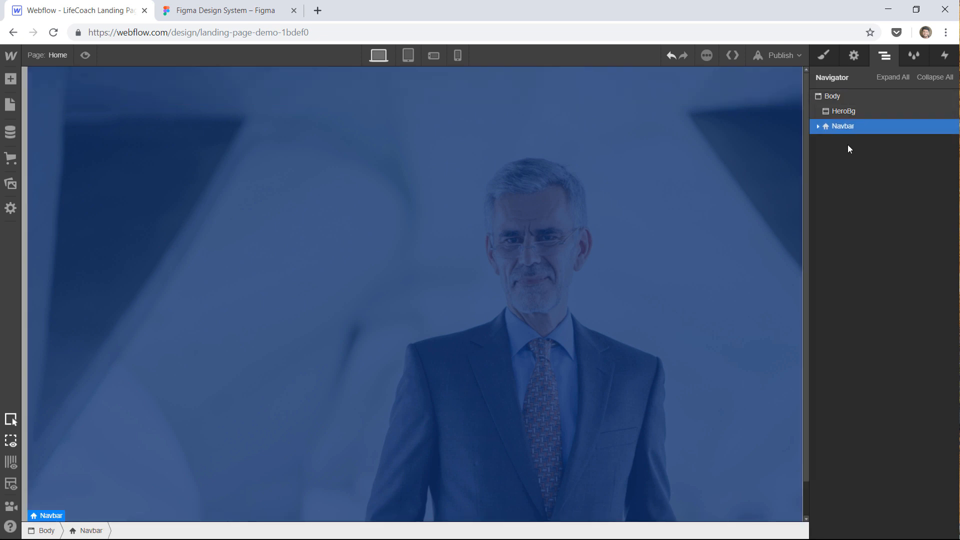
{"action": "scroll", "coordinate": [498, 259], "scroll_direction": "down", "scroll_amount": 1}
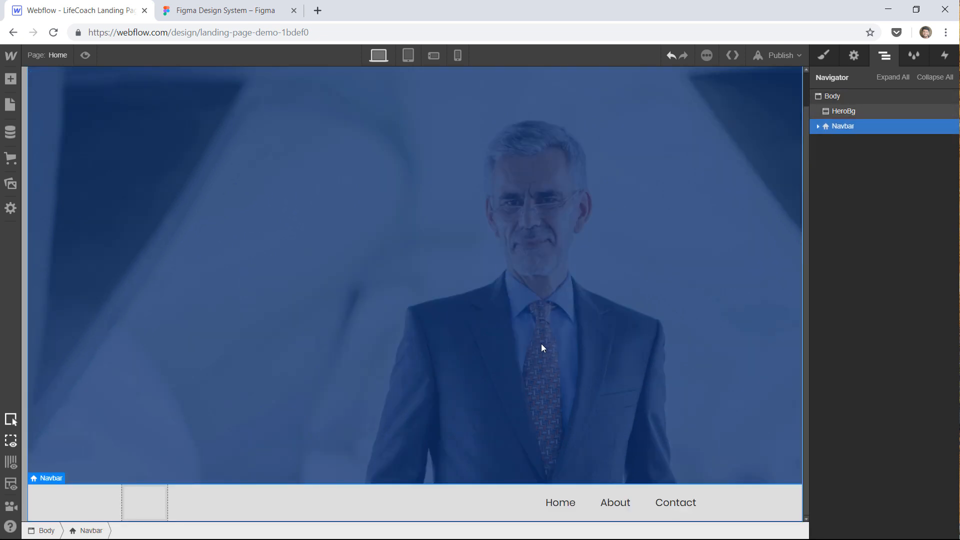
{"action": "scroll", "coordinate": [541, 343], "scroll_direction": "up", "scroll_amount": 1}
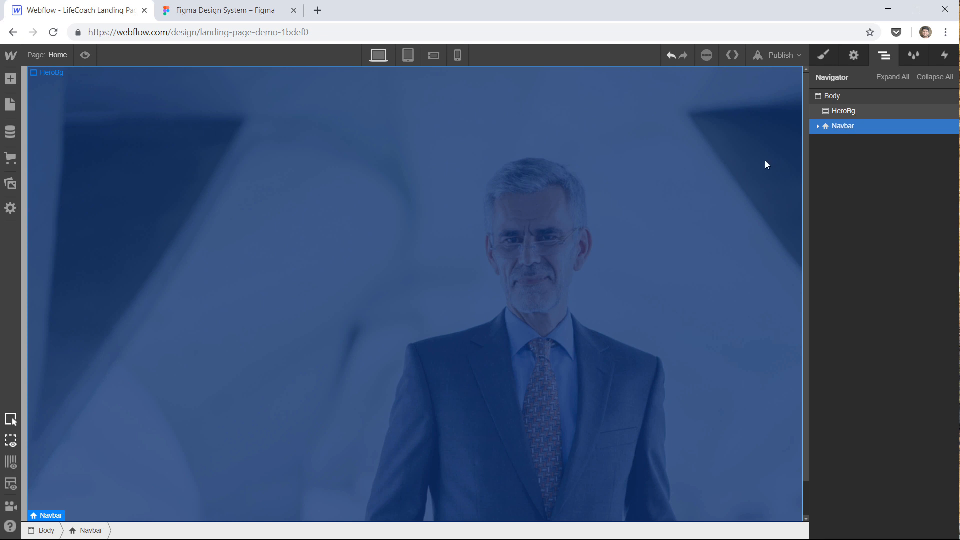
- Create the class SiteNav and assign it to the Navbar
{"action": "left_click", "coordinate": [826, 50]}
{"action": "left_click", "coordinate": [870, 112]}
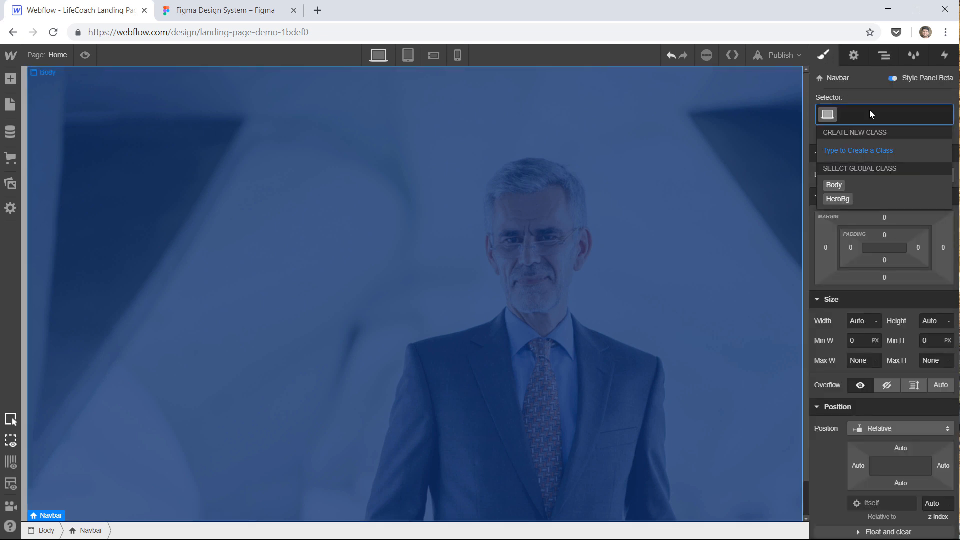
{"action": "type", "text": "Nav"}
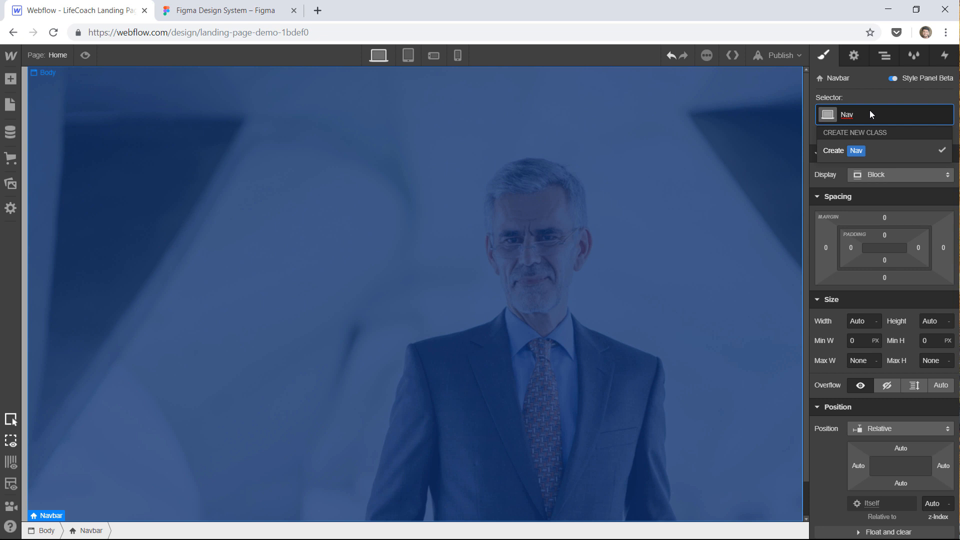
{"action": "key", "text": "Home"}
{"action": "type", "text": "Site"}
{"action": "key", "text": "Return"}
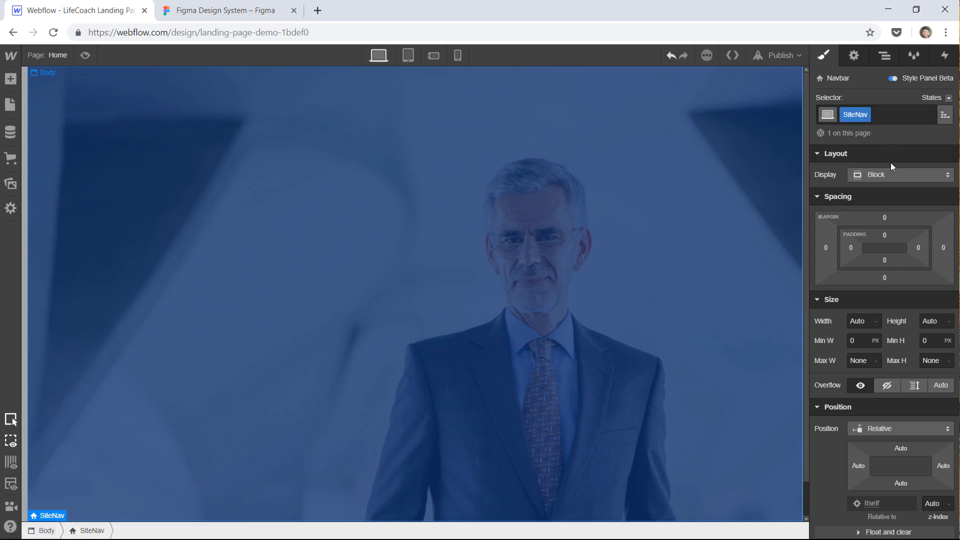
- Set the SiteNav navbar's position to Absolute
{"action": "scroll", "coordinate": [611, 358], "scroll_direction": "down", "scroll_amount": 2}
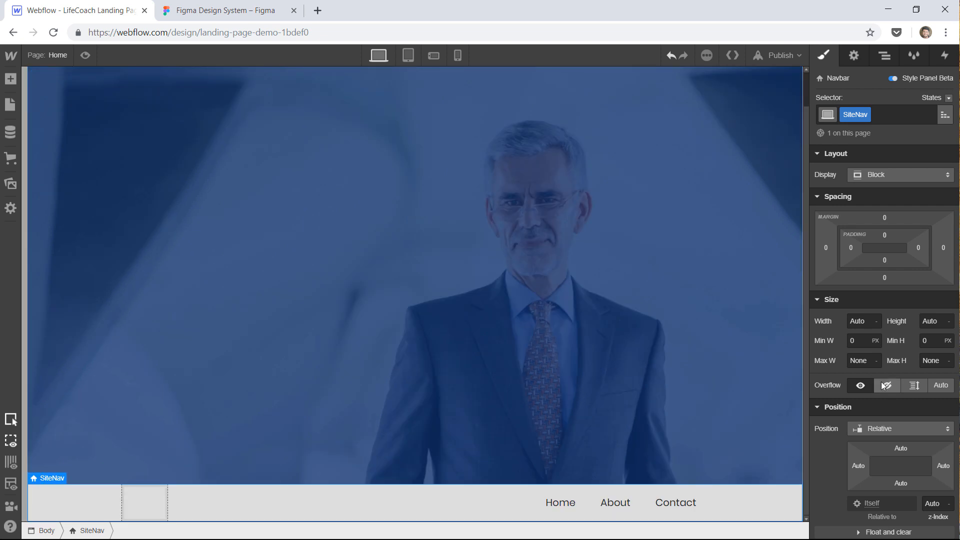
{"action": "scroll", "coordinate": [883, 385], "scroll_direction": "down", "scroll_amount": 2}
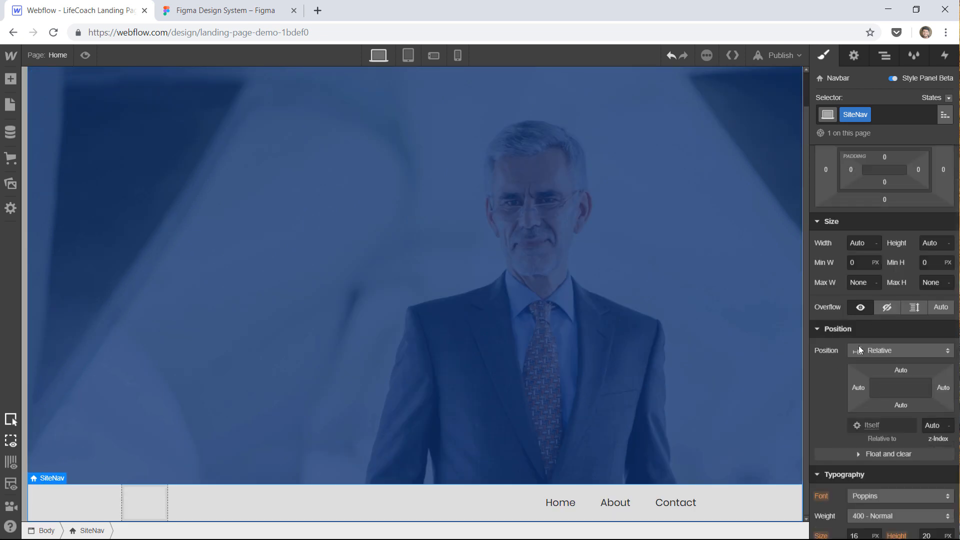
{"action": "left_click", "coordinate": [877, 349]}
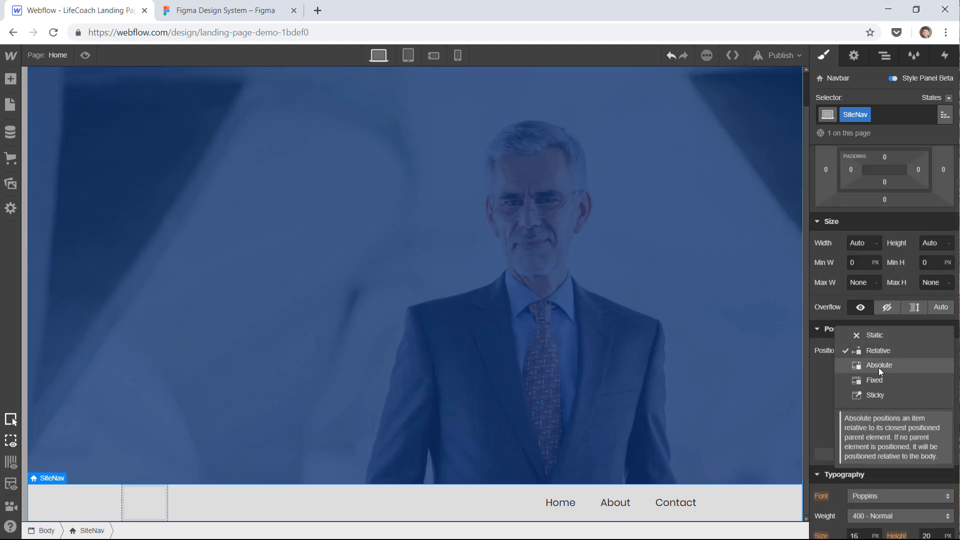
{"action": "left_click", "coordinate": [878, 368]}
{"action": "scroll", "coordinate": [883, 272], "scroll_direction": "up", "scroll_amount": 2}
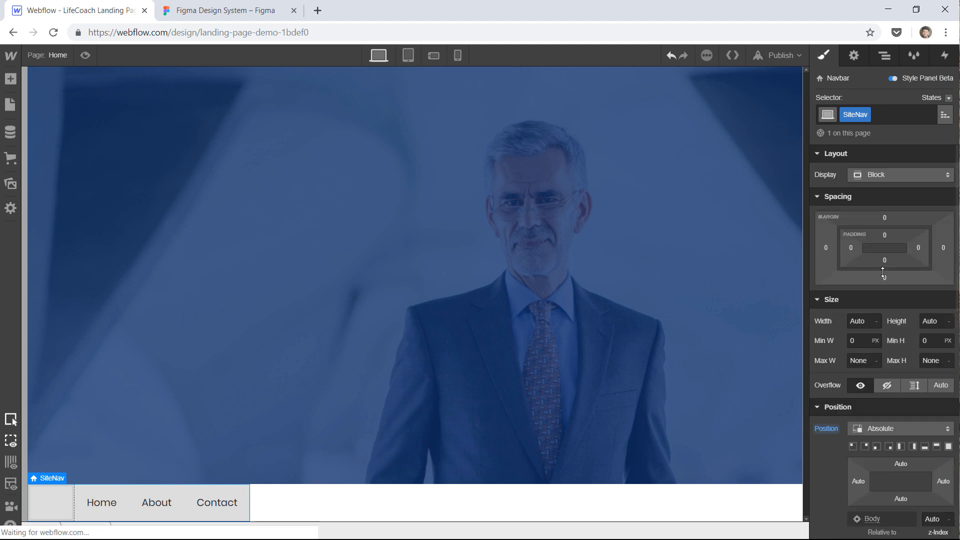
{"action": "scroll", "coordinate": [900, 164], "scroll_direction": "down", "scroll_amount": 2}
{"action": "scroll", "coordinate": [889, 217], "scroll_direction": "up", "scroll_amount": 2}
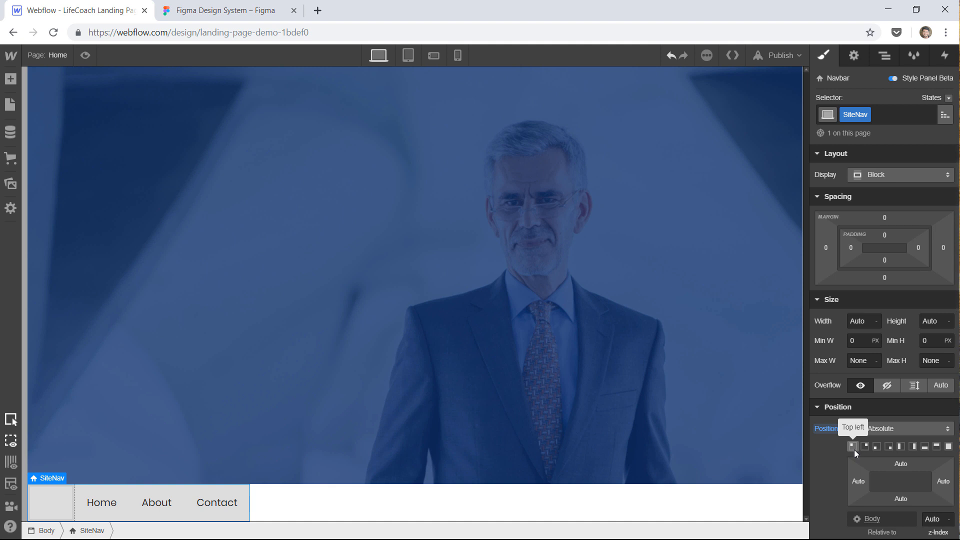
- Pin the absolutely positioned SiteNav navbar across the full top edge of the page and expand its element structure
{"action": "left_click", "coordinate": [932, 445]}
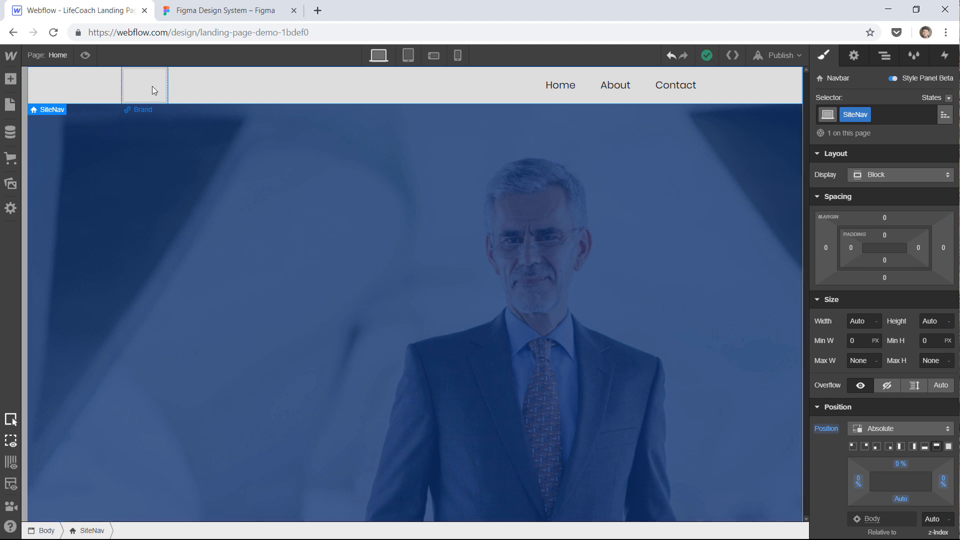
{"action": "left_click", "coordinate": [886, 55]}
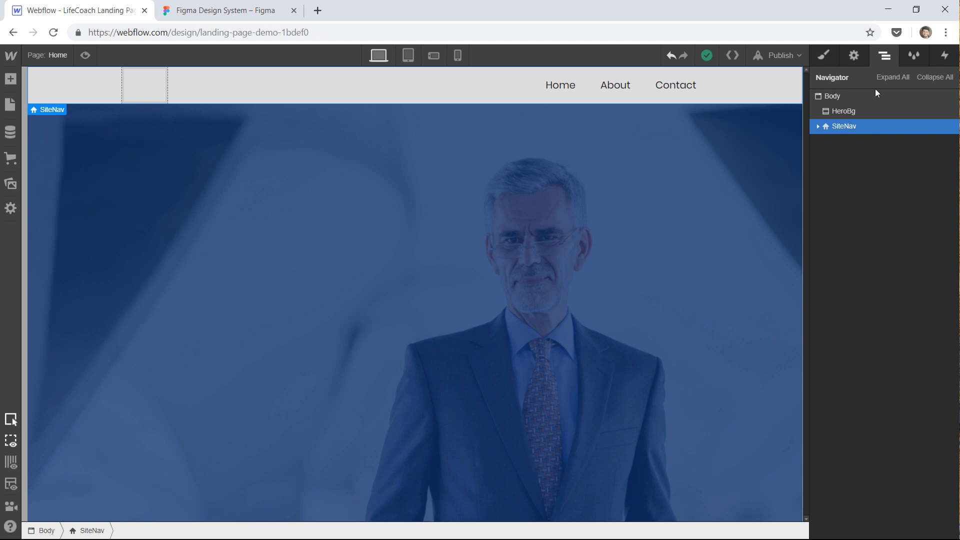
{"action": "left_click", "coordinate": [819, 126]}
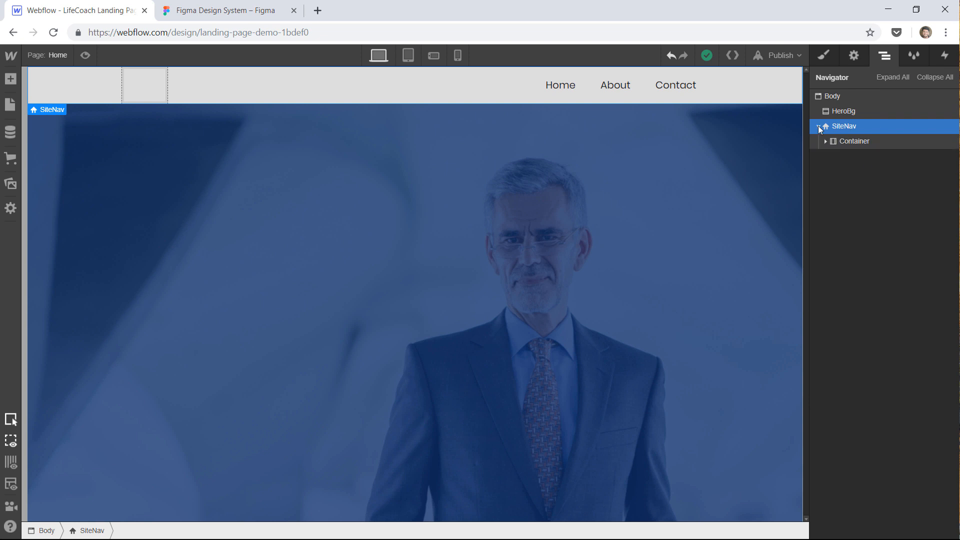
- Switch to the Figma design, examine the column layout grid settings of the LifeCoach Landing Page frame, and return to Webflow
{"action": "left_click", "coordinate": [245, 4]}
{"action": "left_click", "coordinate": [264, 82]}
{"action": "left_click_drag", "start_coordinate": [237, 79], "coordinate": [300, 84]}
{"action": "left_click", "coordinate": [247, 87]}
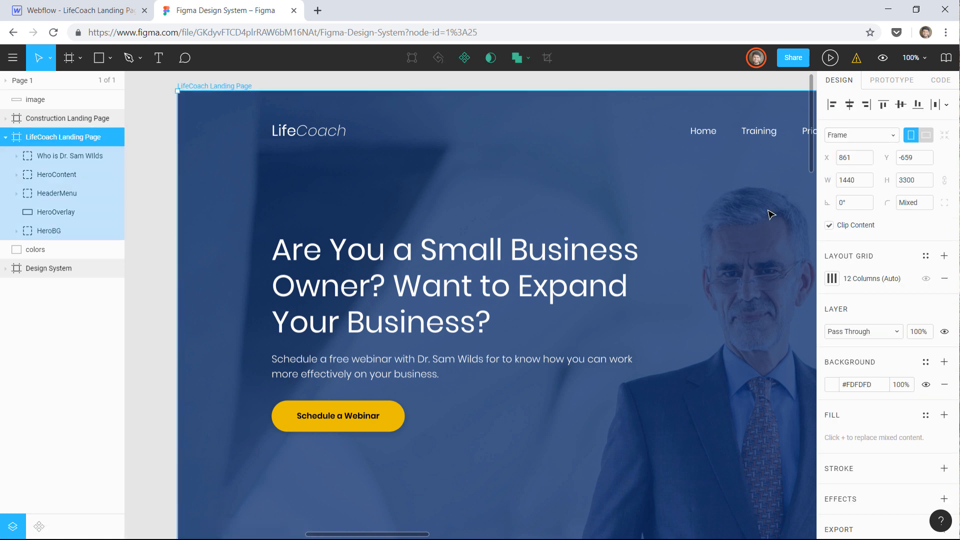
{"action": "left_click", "coordinate": [832, 279]}
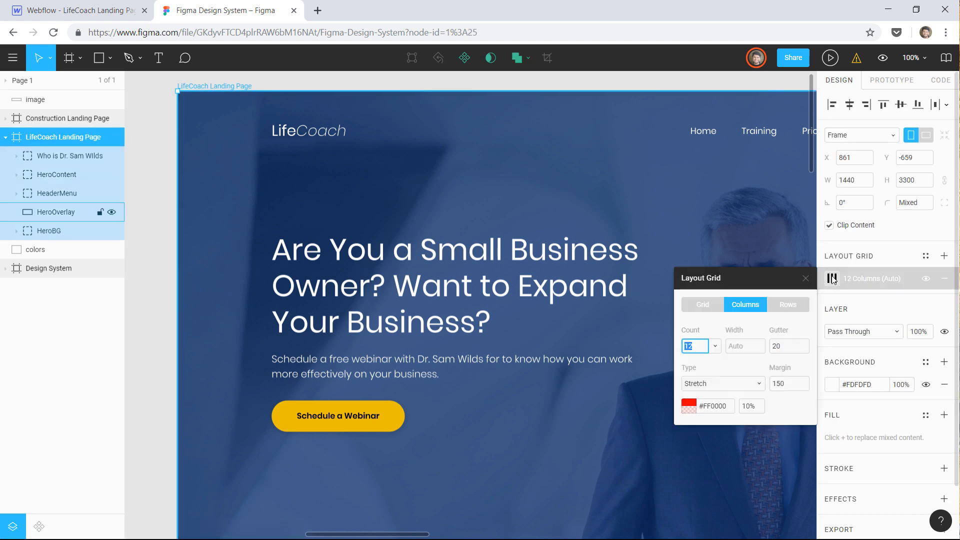
{"action": "left_click", "coordinate": [806, 279]}
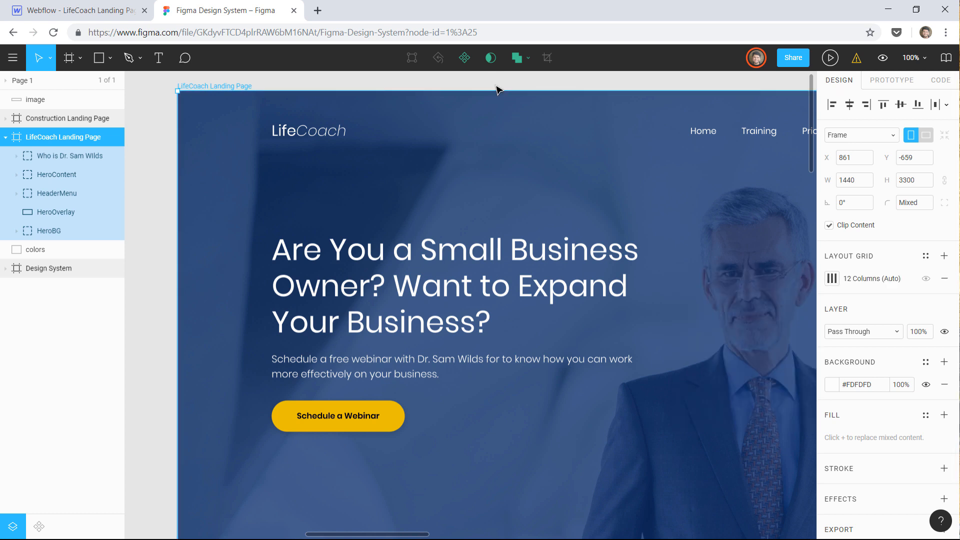
{"action": "left_click", "coordinate": [530, 86]}
{"action": "left_click_drag", "start_coordinate": [563, 93], "coordinate": [441, 94]}
{"action": "mouse_move", "coordinate": [479, 146]}
{"action": "left_mouse_down"}
{"action": "mouse_move", "coordinate": [469, 141]}
{"action": "mouse_move", "coordinate": [490, 140]}
{"action": "left_mouse_up"}
{"action": "left_click", "coordinate": [94, 6]}
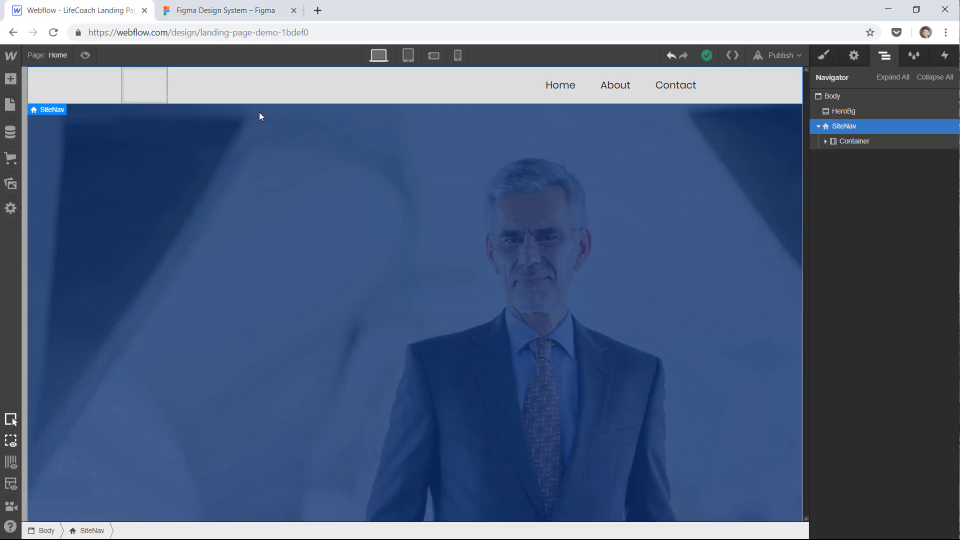
- Move Brand, Nav Menu and Menu Button out of the Container directly into SiteNav and delete the empty Container
{"action": "left_click", "coordinate": [825, 141]}
{"action": "left_click_drag", "start_coordinate": [859, 155], "coordinate": [850, 134]}
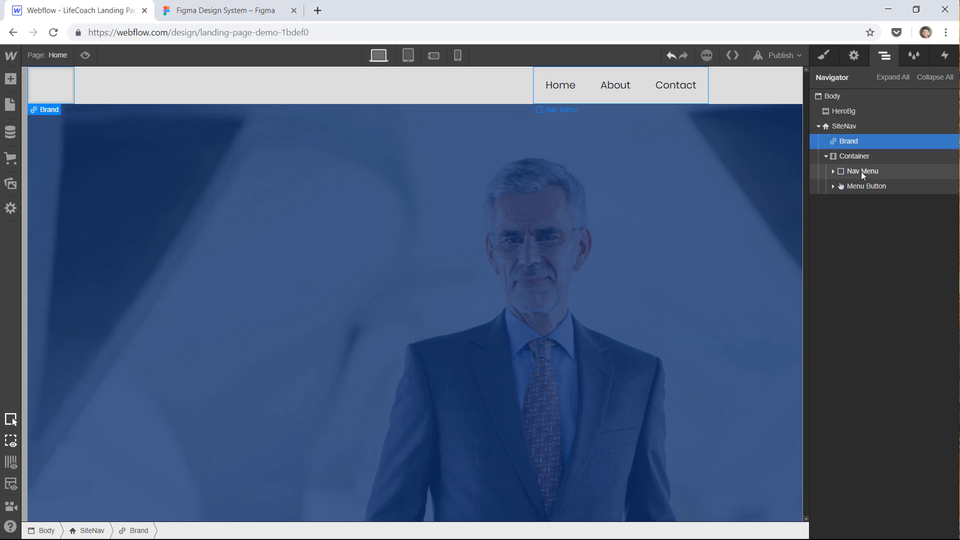
{"action": "mouse_move", "coordinate": [862, 171]}
{"action": "left_mouse_down"}
{"action": "mouse_move", "coordinate": [863, 159]}
{"action": "mouse_move", "coordinate": [866, 167]}
{"action": "left_mouse_up"}
{"action": "left_click", "coordinate": [873, 187]}
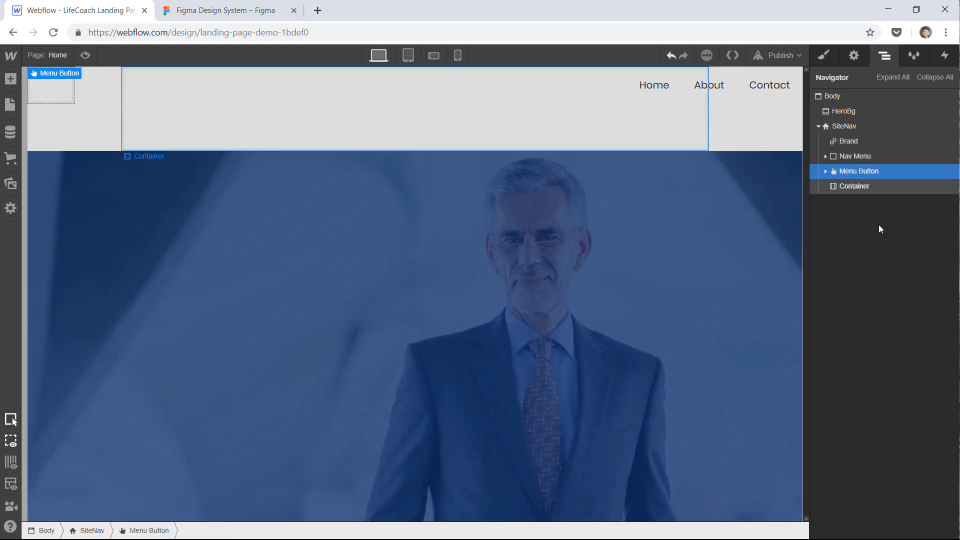
{"action": "left_click", "coordinate": [858, 186]}
{"action": "key", "text": "Delete"}
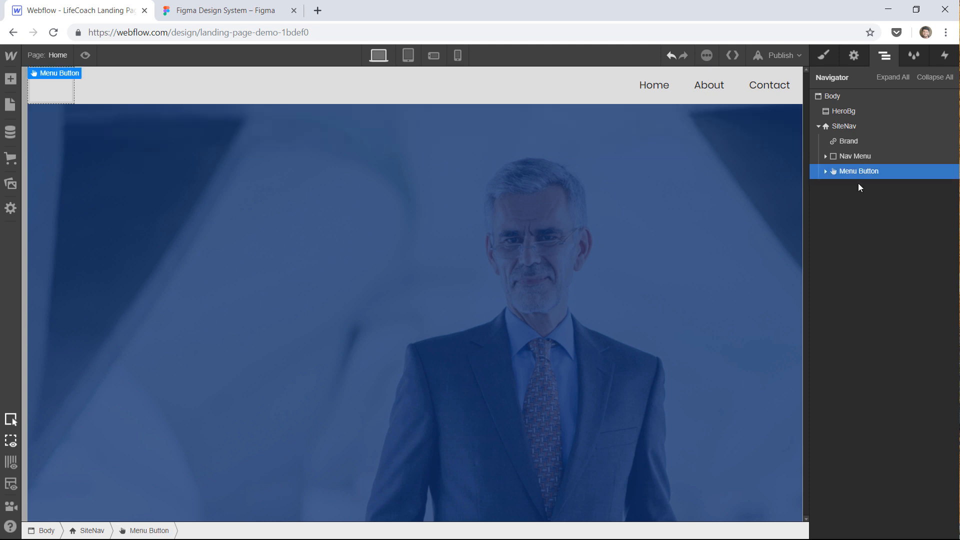
- Add a Div Block inside SiteNav and nest Brand, Nav Menu and Menu Button within it
{"action": "left_click", "coordinate": [850, 142]}
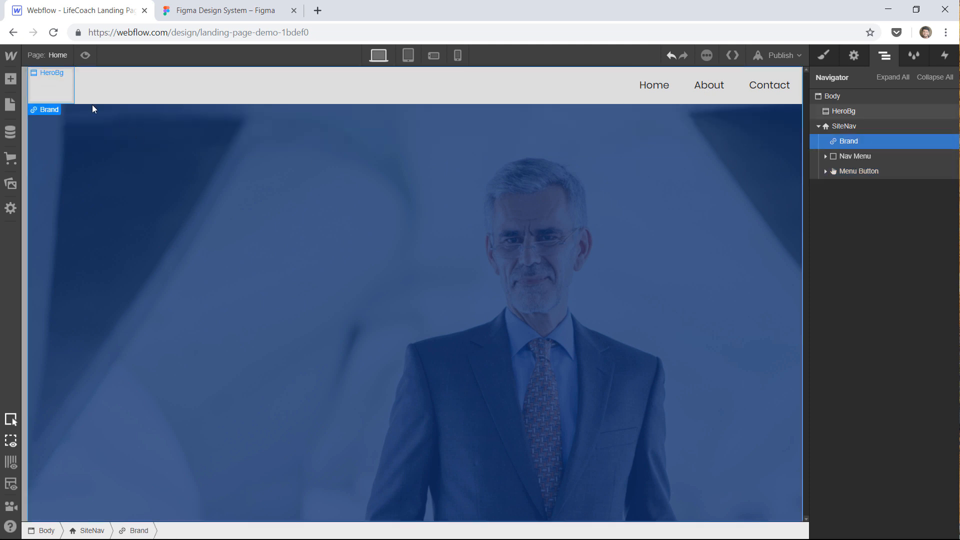
{"action": "left_click", "coordinate": [10, 78]}
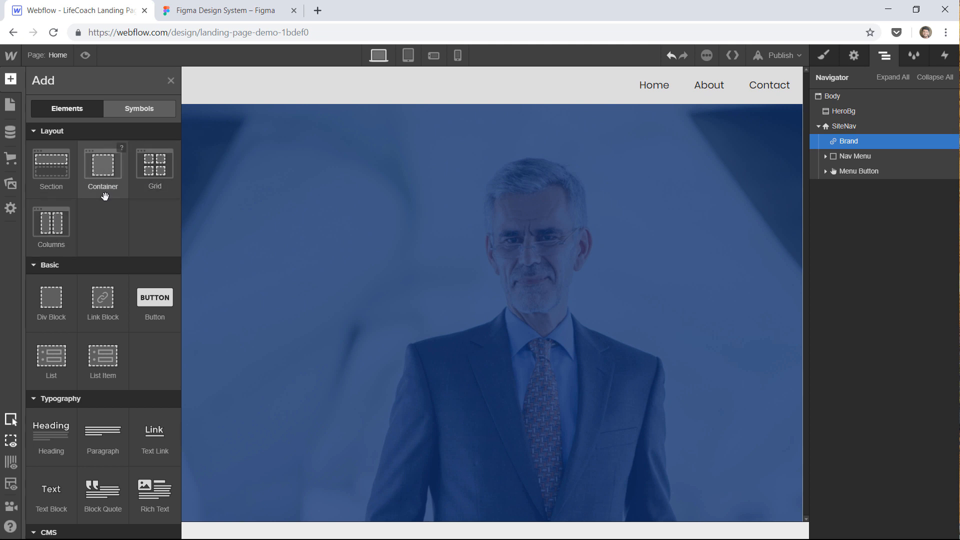
{"action": "left_click_drag", "start_coordinate": [42, 300], "coordinate": [908, 188]}
{"action": "left_click", "coordinate": [849, 157]}
{"action": "left_click", "coordinate": [860, 186]}
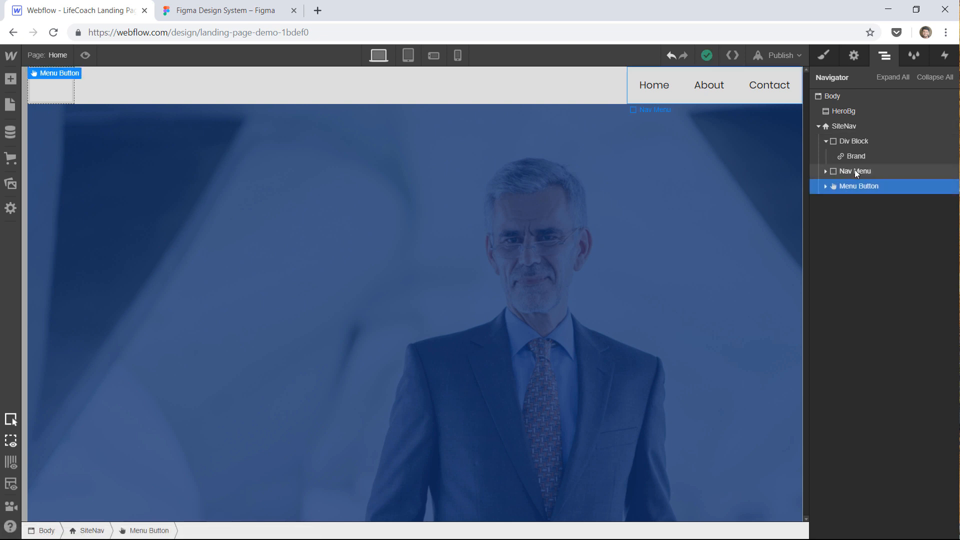
{"action": "left_click_drag", "start_coordinate": [854, 170], "coordinate": [872, 190]}
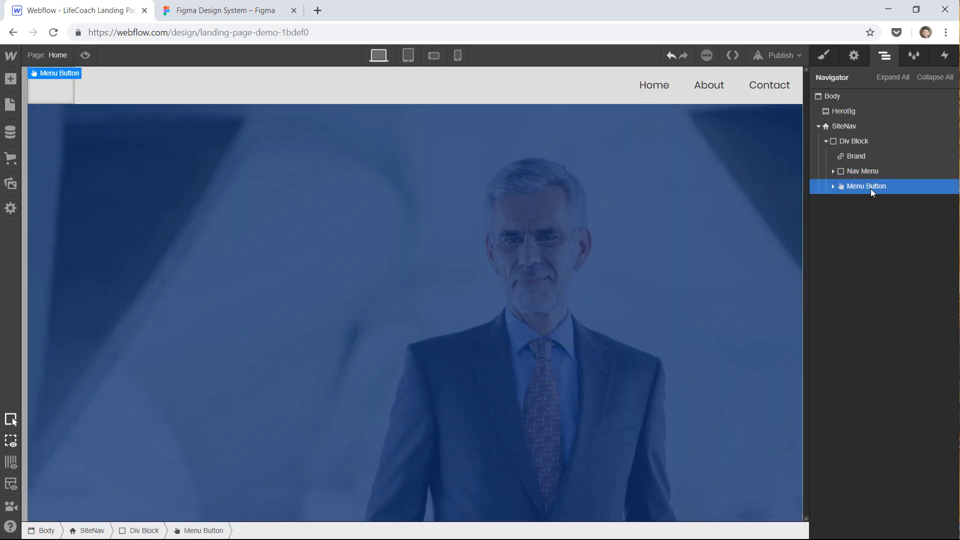
- Create the class SiteContainer and assign it to the Div Block inside SiteNav
{"action": "left_click", "coordinate": [852, 141]}
{"action": "left_click", "coordinate": [824, 56]}
{"action": "left_click", "coordinate": [847, 114]}
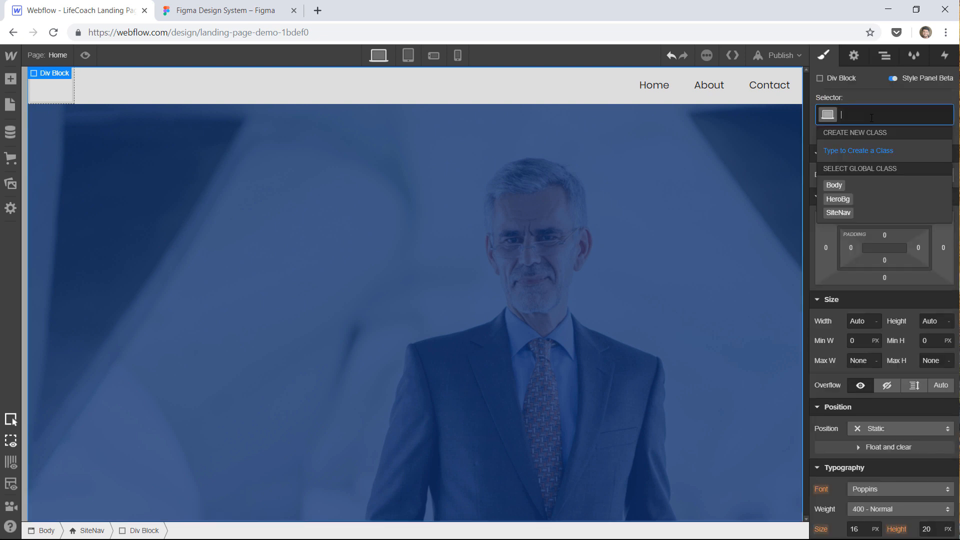
{"action": "type", "text": "SiteC"}
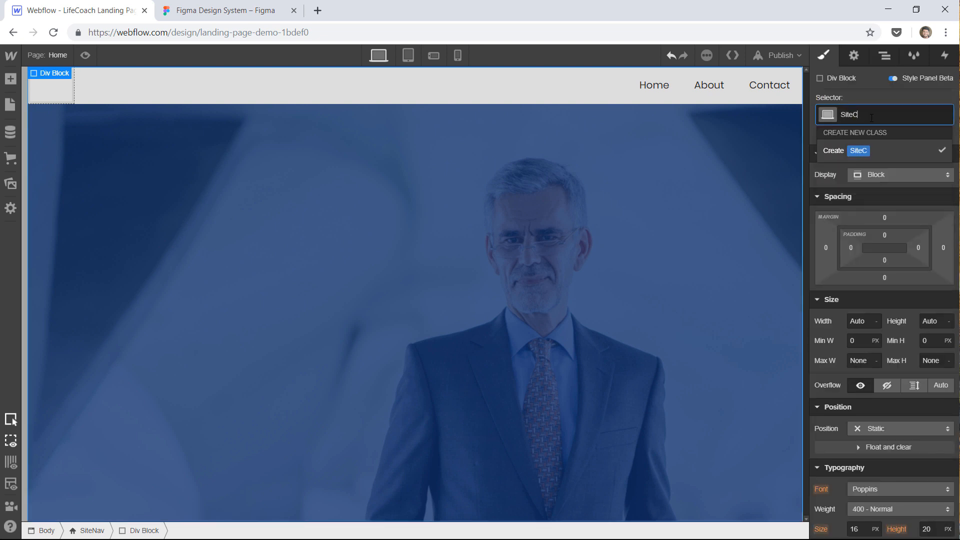
{"action": "type", "text": "ontainer"}
{"action": "key", "text": "Return"}
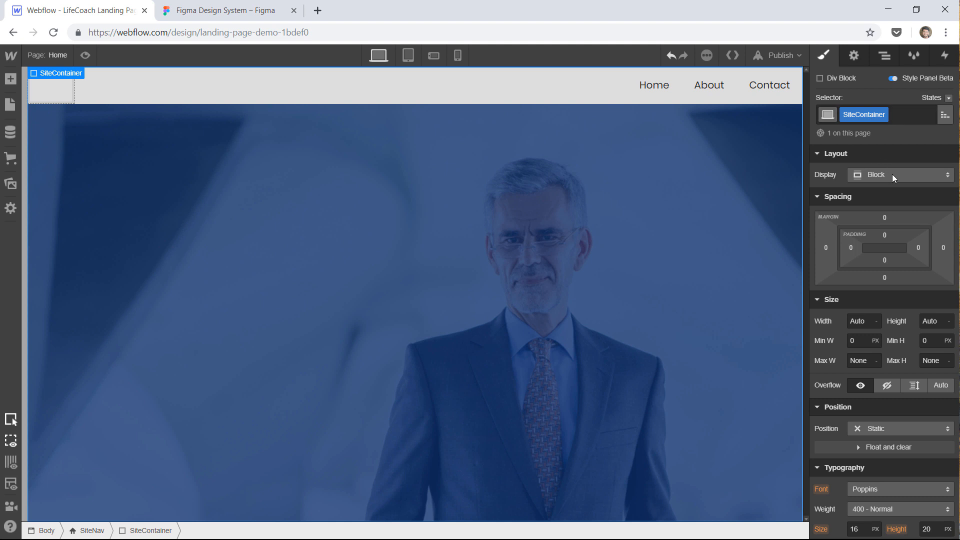
- Set the left and right margins of SiteContainer to Auto
{"action": "scroll", "coordinate": [892, 177], "scroll_direction": "down", "scroll_amount": 1}
{"action": "scroll", "coordinate": [843, 195], "scroll_direction": "up", "scroll_amount": 1}
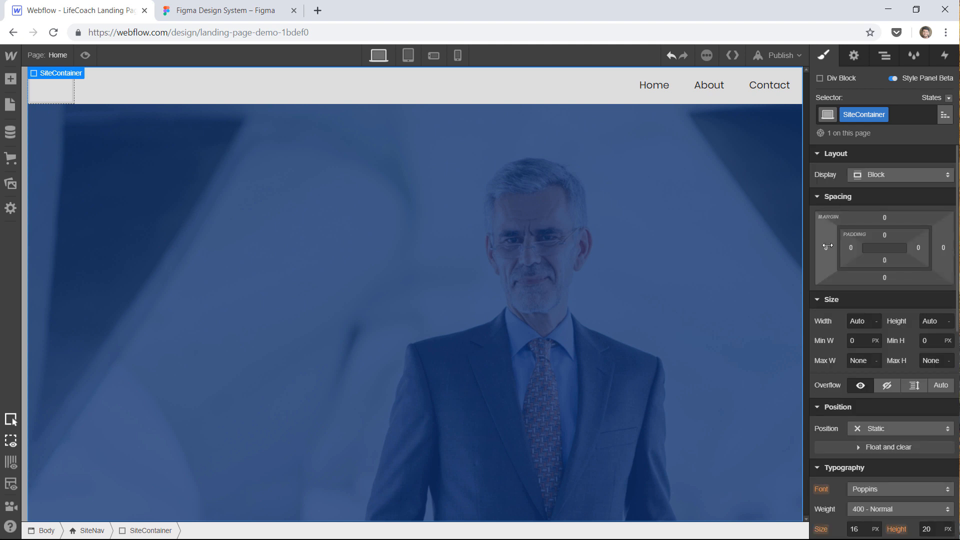
{"action": "left_click_drag", "start_coordinate": [825, 236], "coordinate": [827, 236]}
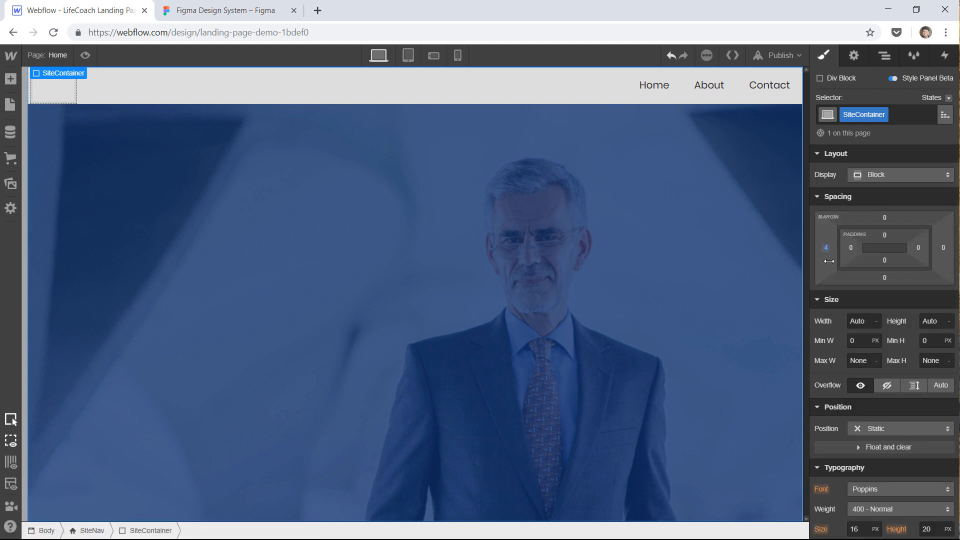
{"action": "left_click", "coordinate": [826, 248]}
{"action": "left_click", "coordinate": [828, 302]}
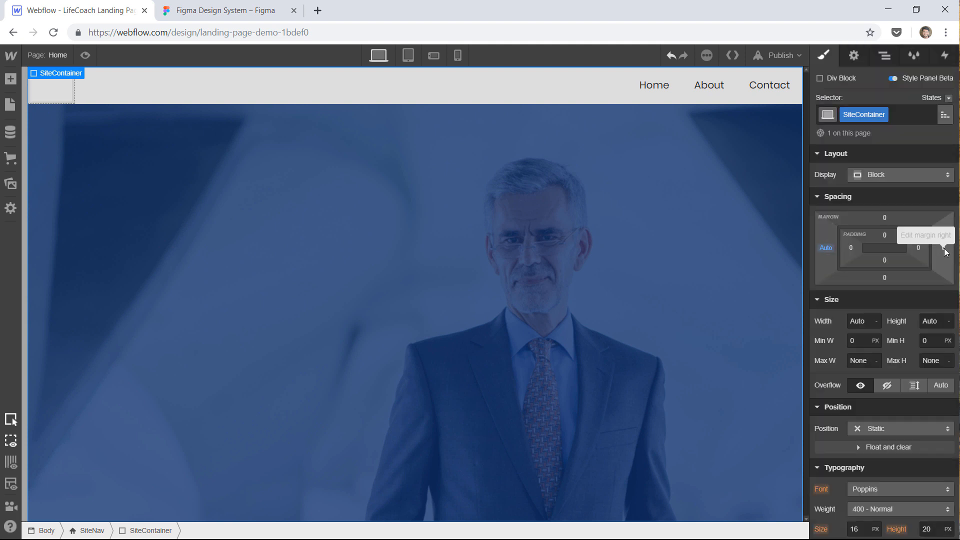
{"action": "left_click", "coordinate": [944, 248]}
{"action": "left_click", "coordinate": [834, 295]}
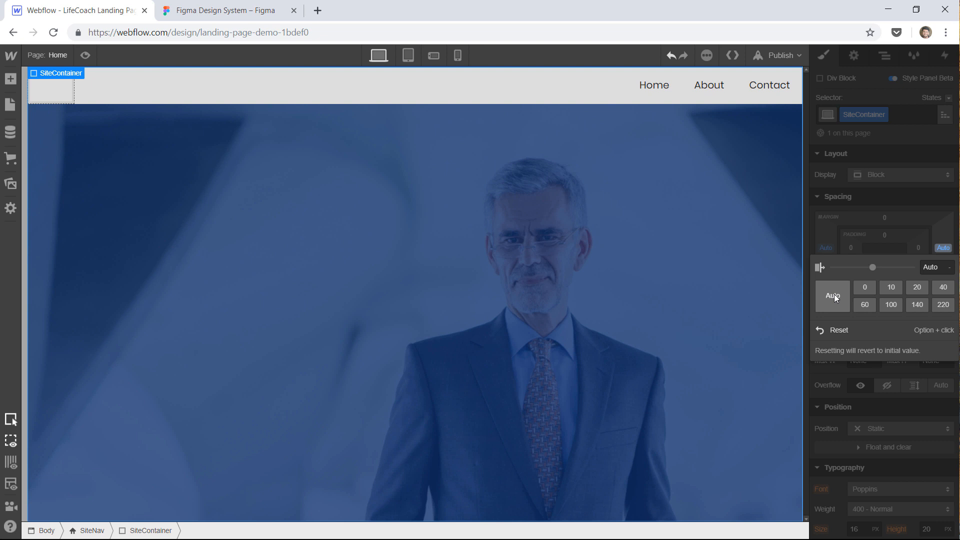
- Set SiteContainer's width to 90% and its maximum width to 1200 px
{"action": "scroll", "coordinate": [889, 247], "scroll_direction": "down", "scroll_amount": 2}
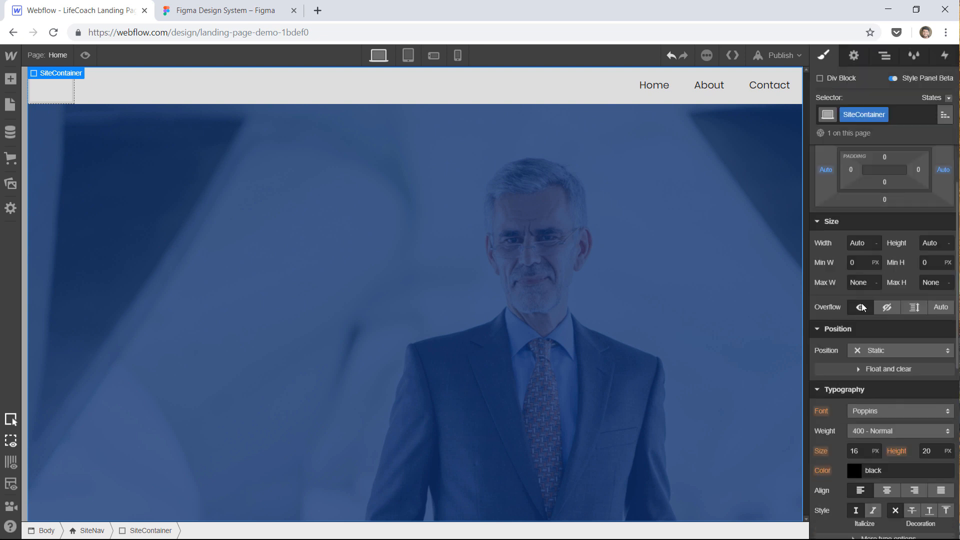
{"action": "left_click", "coordinate": [858, 242]}
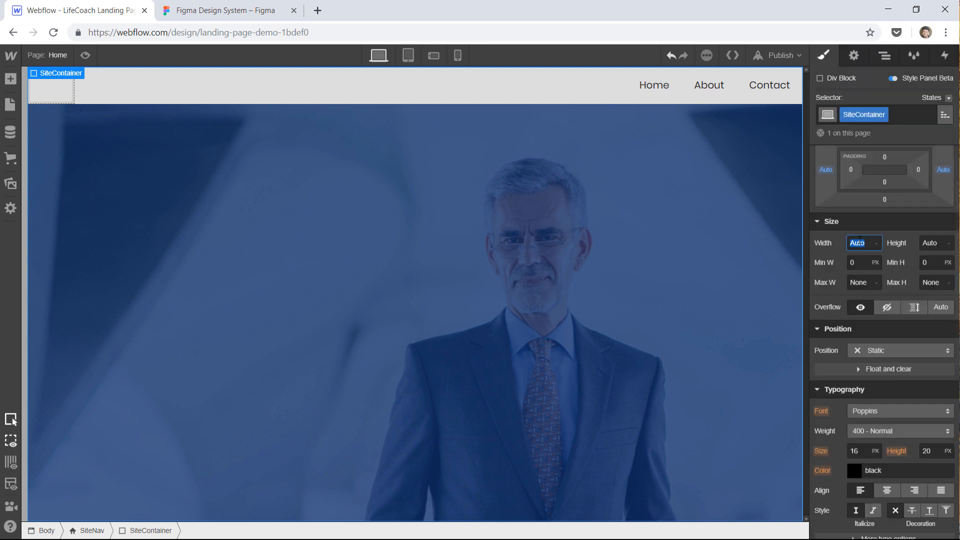
{"action": "type", "text": "90"}
{"action": "key", "text": "Return"}
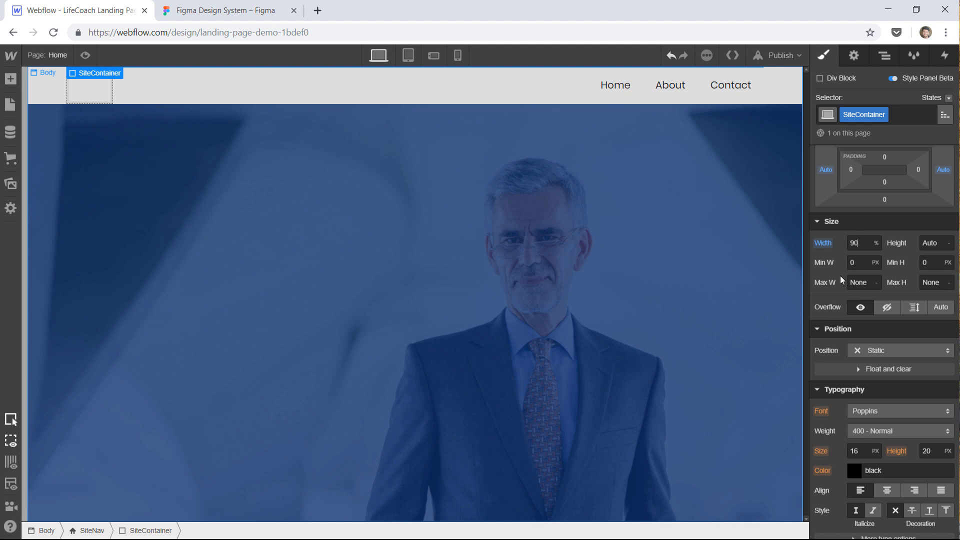
{"action": "left_click", "coordinate": [858, 283]}
{"action": "type", "text": "120"}
{"action": "key", "text": "Return"}
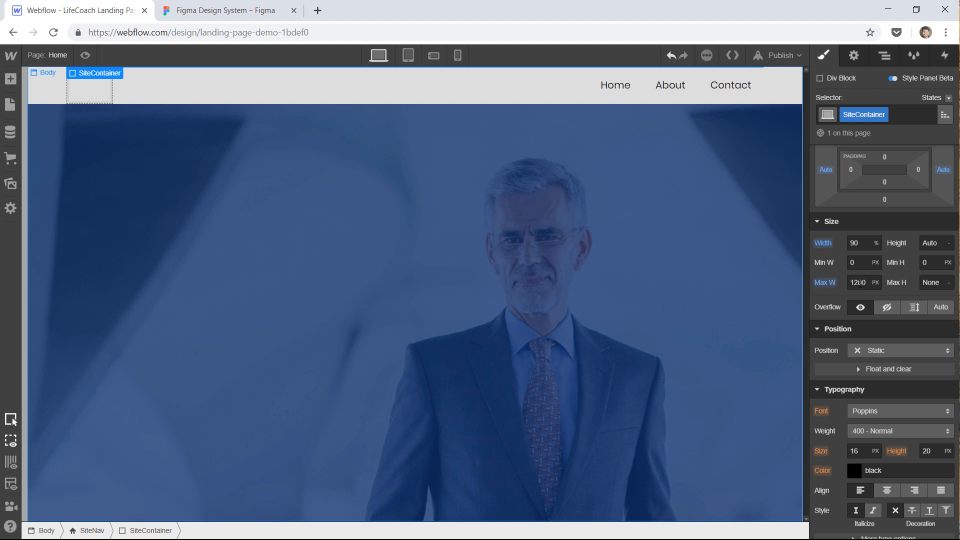
- Preview the page to check the navbar's layout and return to editing
{"action": "left_click", "coordinate": [85, 55]}
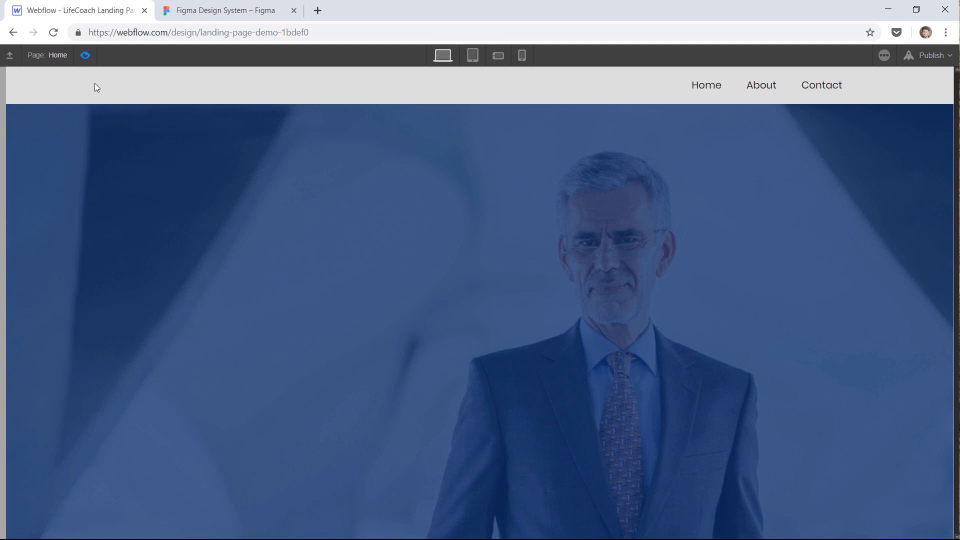
{"action": "left_click", "coordinate": [85, 55]}
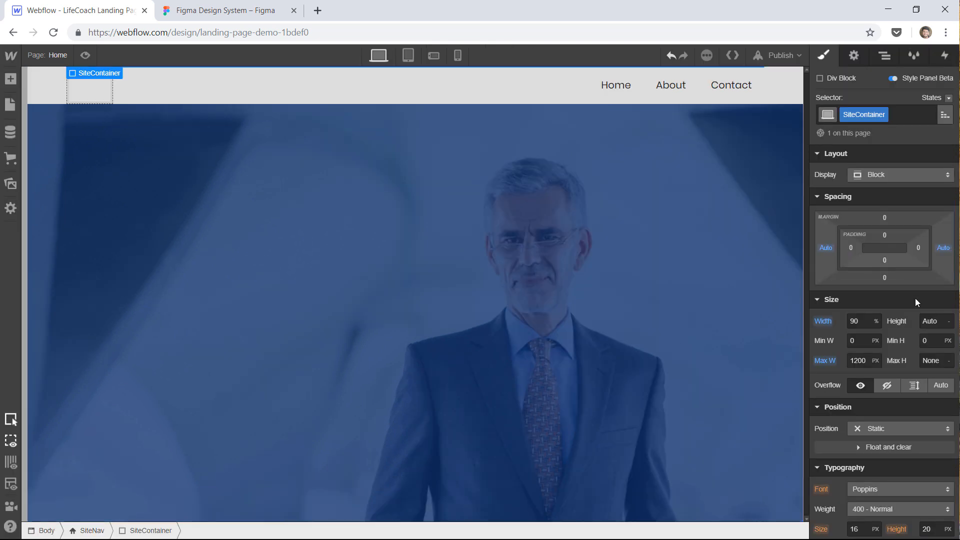
{"action": "scroll", "coordinate": [900, 295], "scroll_direction": "down", "scroll_amount": 5}
{"action": "scroll", "coordinate": [873, 294], "scroll_direction": "up", "scroll_amount": 5}
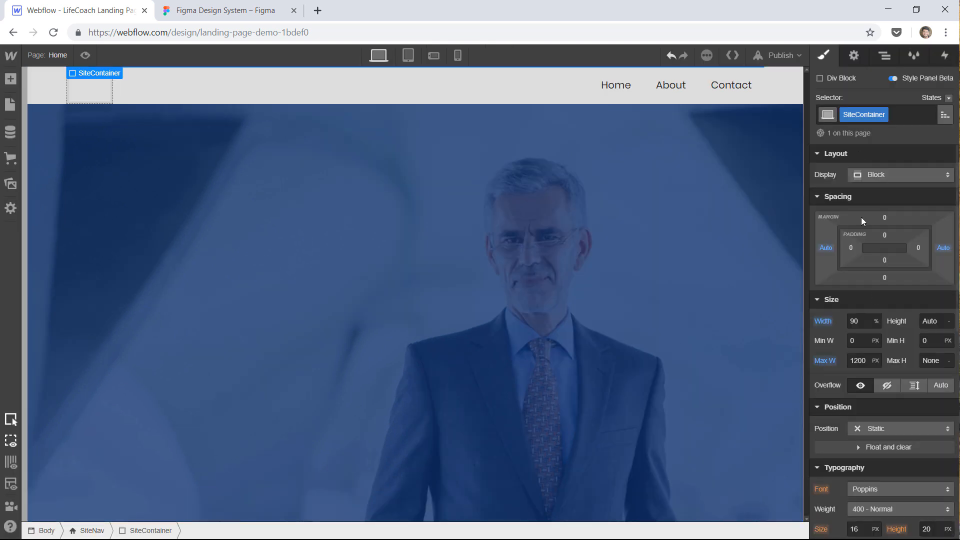
- Set the background color of the SiteNav navbar to transparent
{"action": "left_click", "coordinate": [884, 55]}
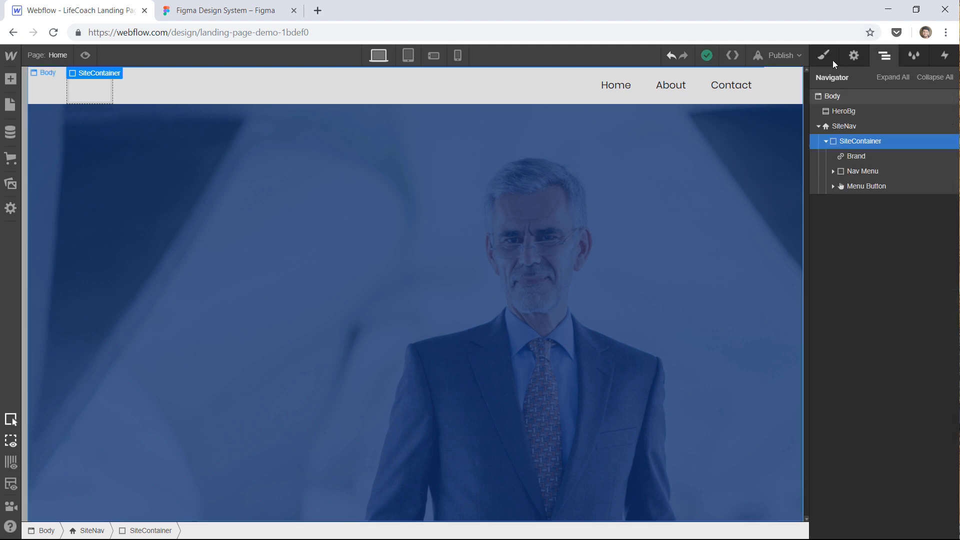
{"action": "left_click", "coordinate": [845, 126]}
{"action": "key", "text": "s"}
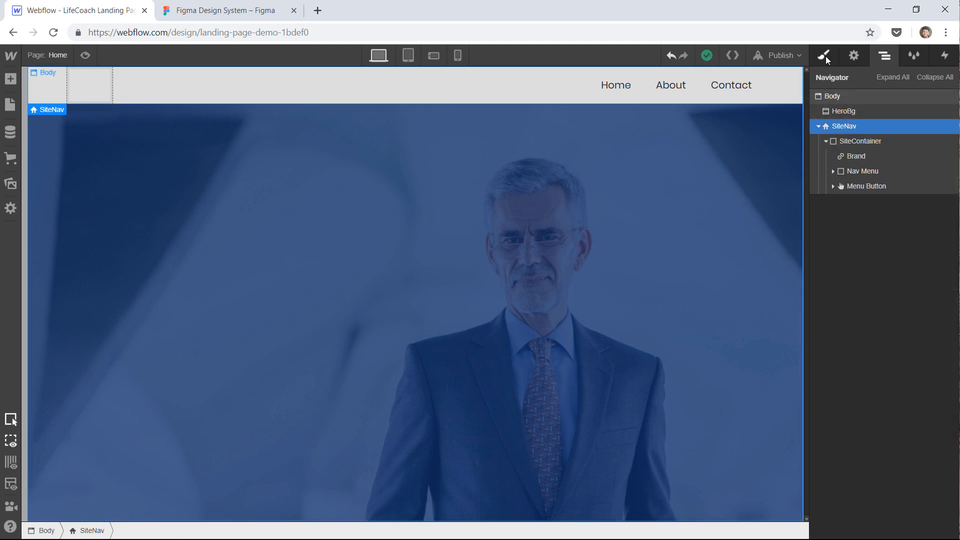
{"action": "scroll", "coordinate": [907, 290], "scroll_direction": "down", "scroll_amount": 3}
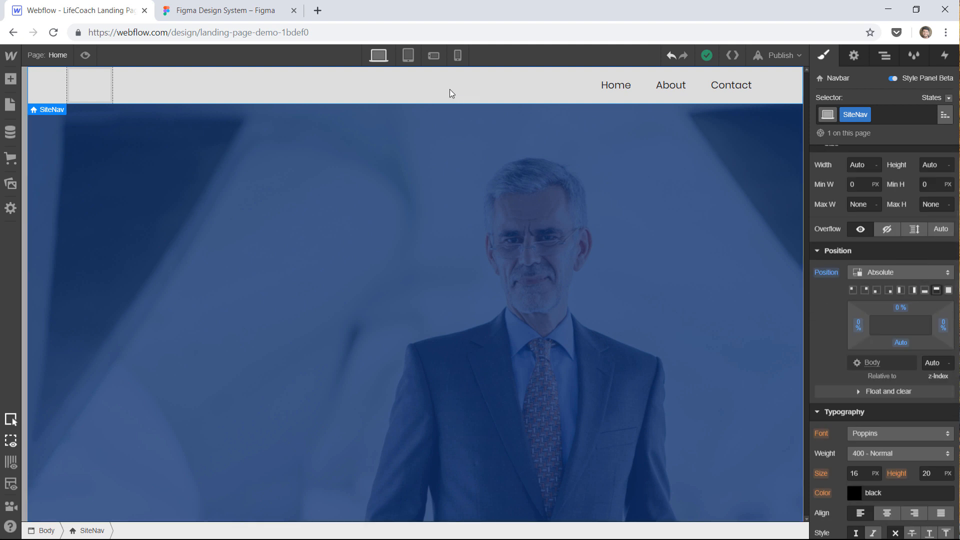
{"action": "scroll", "coordinate": [850, 327], "scroll_direction": "down", "scroll_amount": 8}
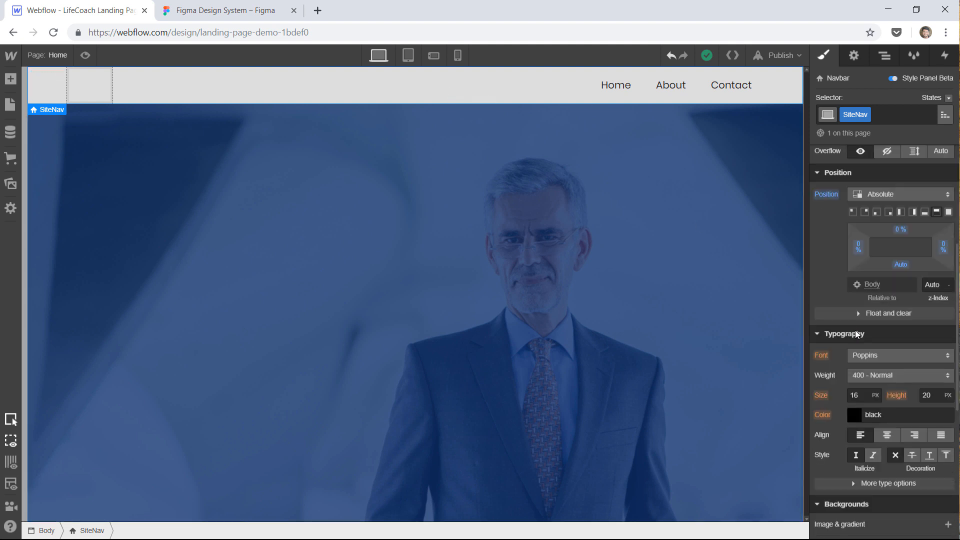
{"action": "scroll", "coordinate": [859, 331], "scroll_direction": "up", "scroll_amount": 2}
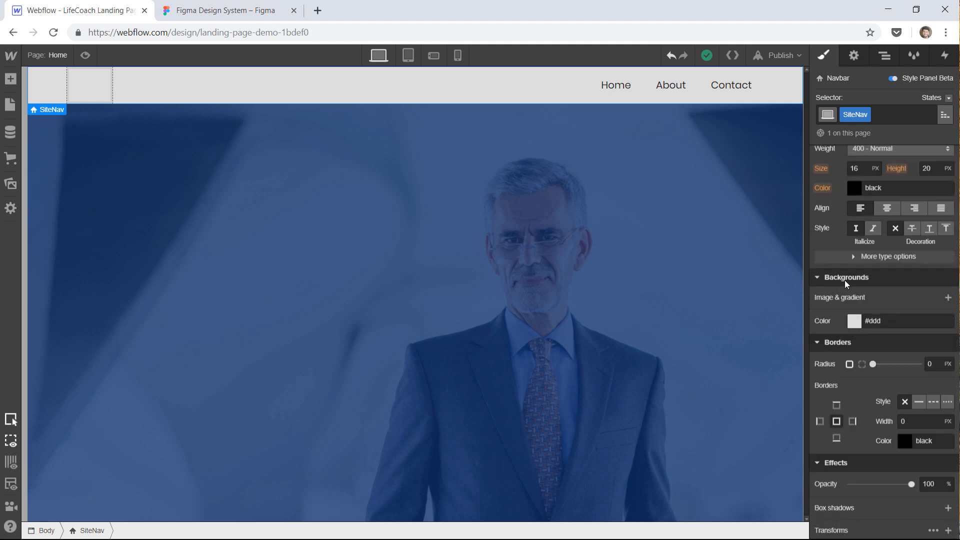
{"action": "left_click", "coordinate": [853, 320]}
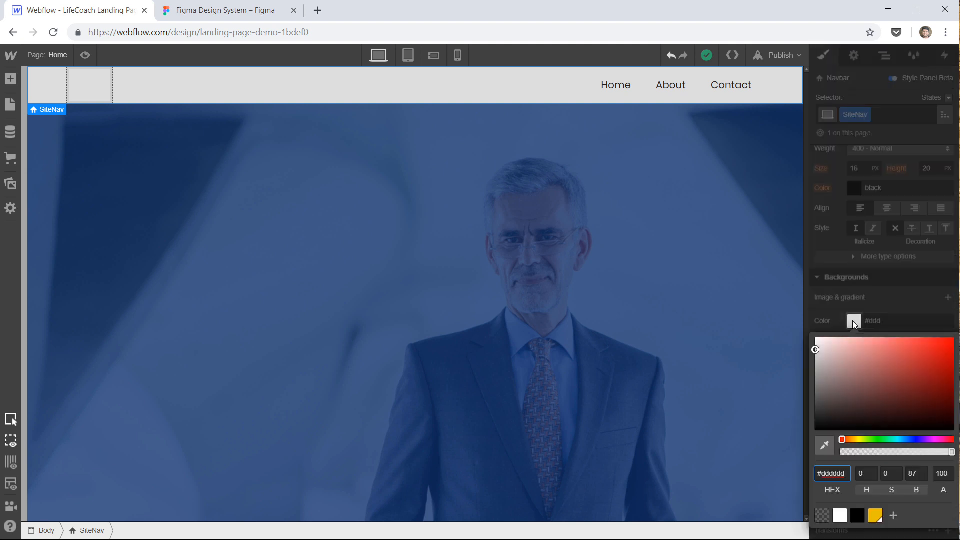
{"action": "left_click", "coordinate": [822, 516]}
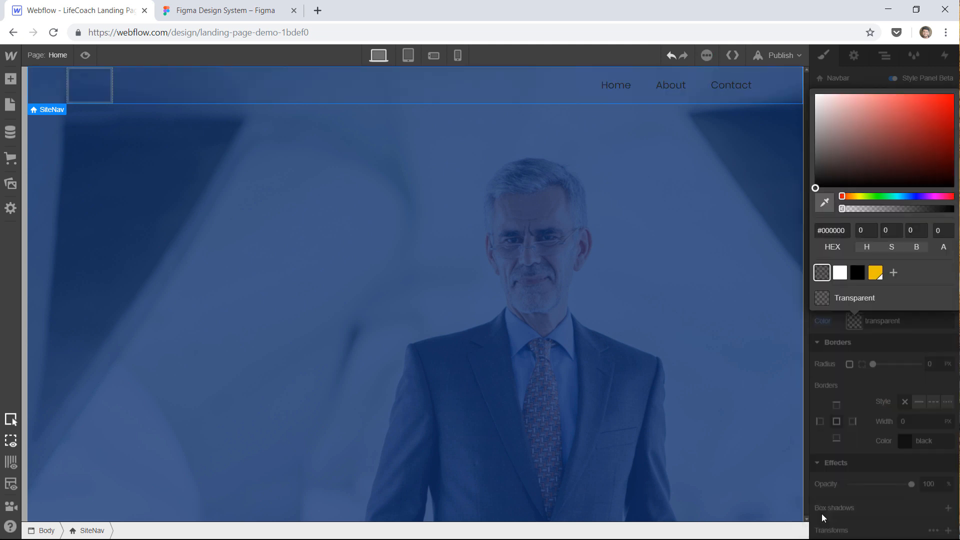
- Switch to Figma to review the header's logo and menu design, and return to Webflow
{"action": "left_click", "coordinate": [220, 10]}
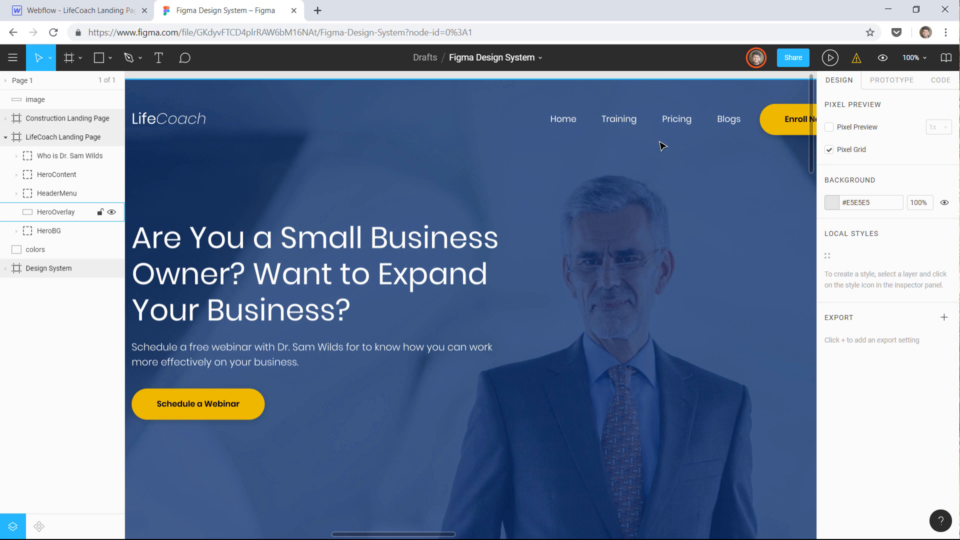
{"action": "key", "text": "space"}
{"action": "left_click_drag", "start_coordinate": [602, 139], "coordinate": [644, 157]}
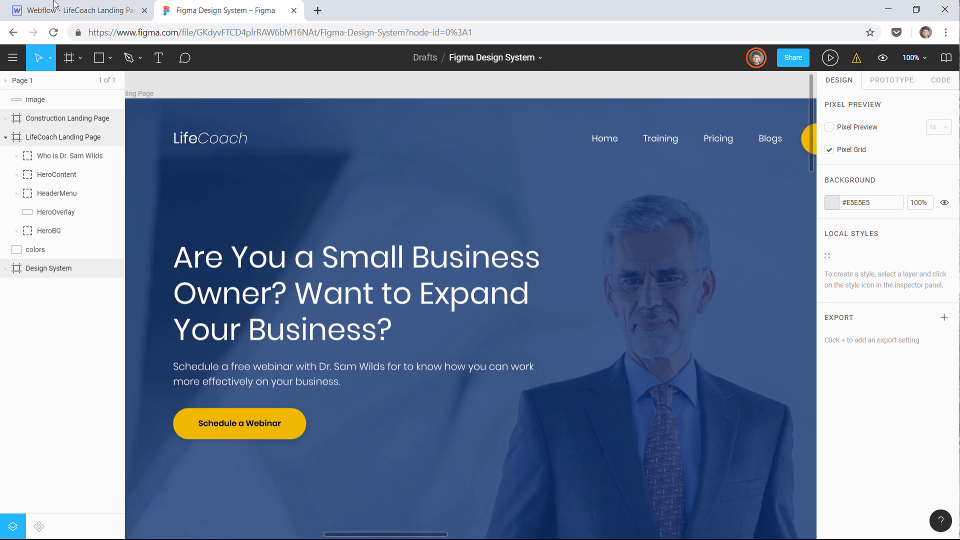
{"action": "left_click", "coordinate": [66, 10]}
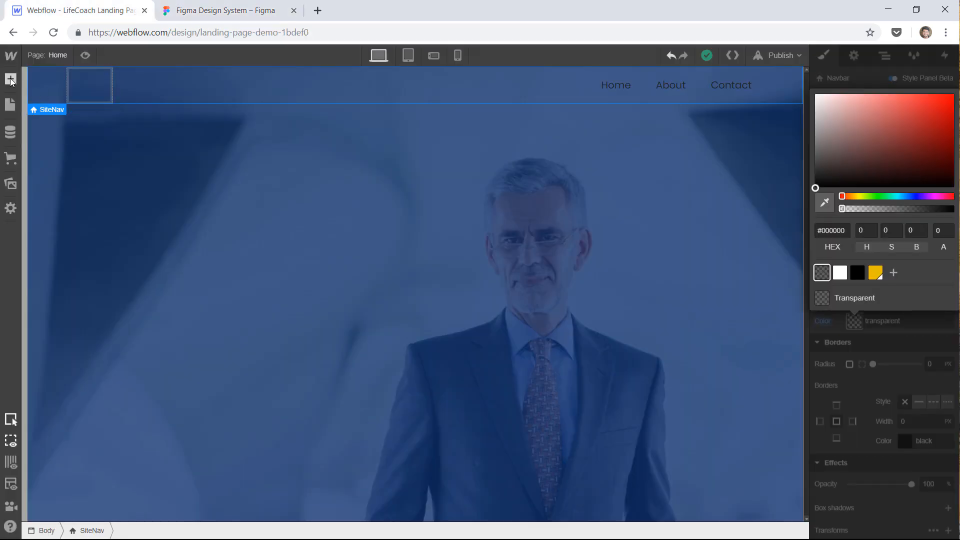
- Place the LifeCoach logo SVG from the assets into the navbar's Brand link and select the logo image
{"action": "left_click", "coordinate": [11, 80]}
{"action": "left_click", "coordinate": [9, 84]}
{"action": "left_click", "coordinate": [77, 89]}
{"action": "left_click", "coordinate": [12, 184]}
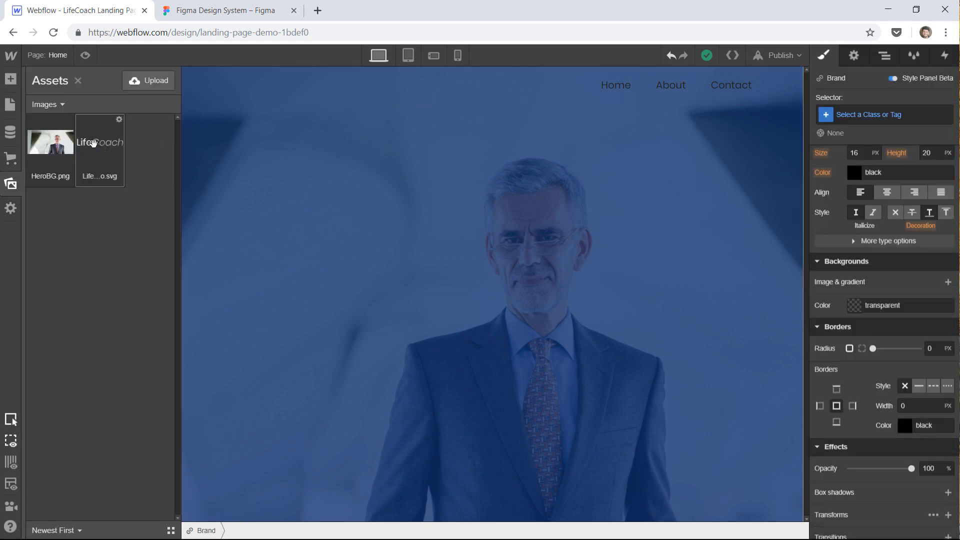
{"action": "left_click_drag", "start_coordinate": [94, 143], "coordinate": [82, 86]}
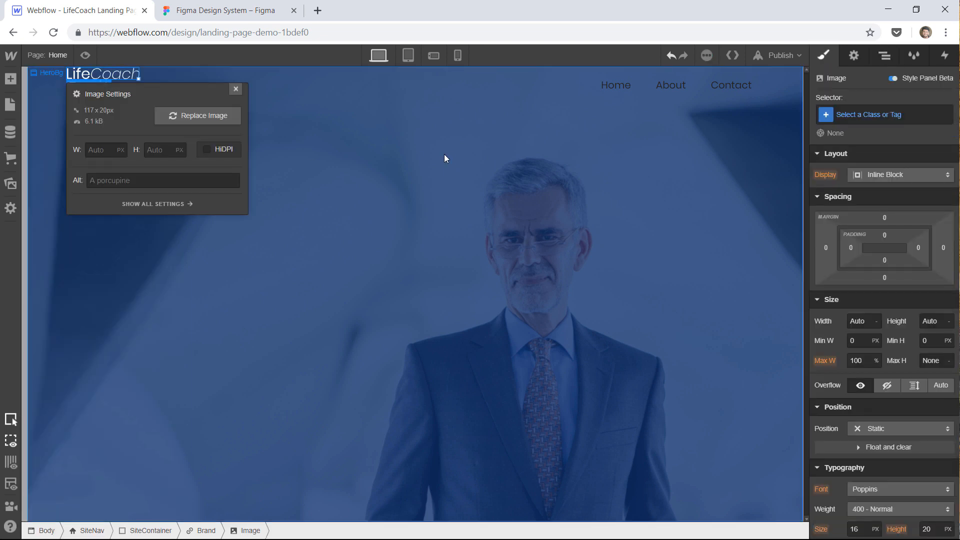
{"action": "left_click", "coordinate": [325, 113]}
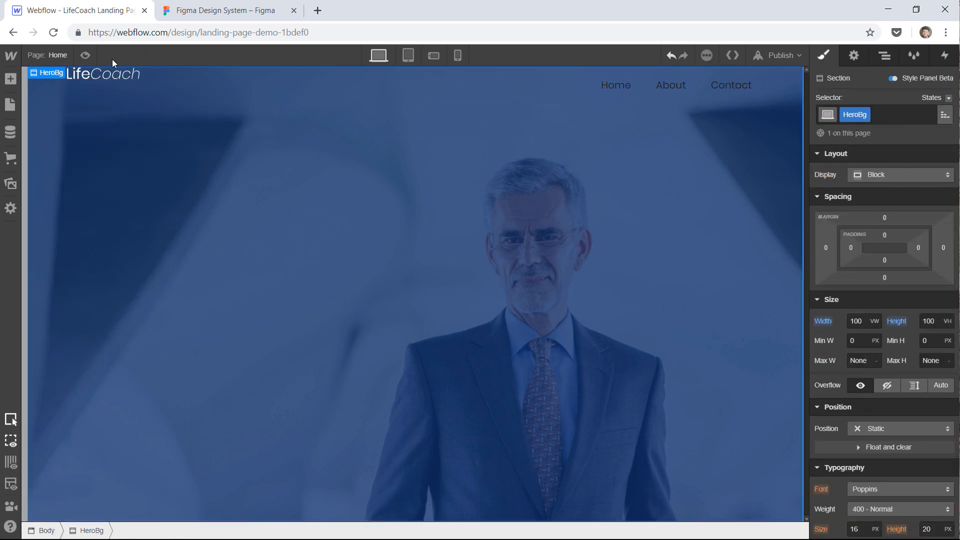
{"action": "left_click", "coordinate": [104, 74]}
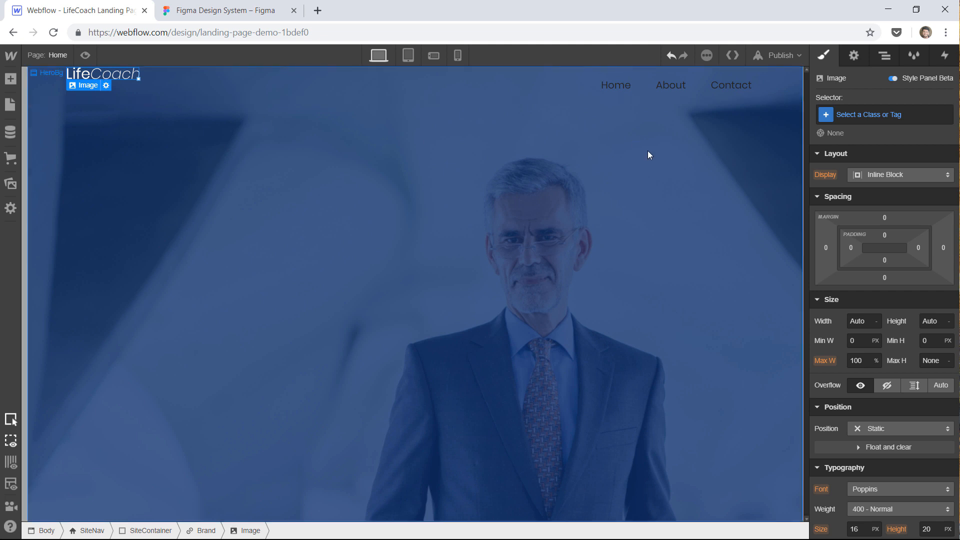
- Inspect the Home menu item's text properties in Figma and return to Webflow
{"action": "left_click", "coordinate": [194, 8]}
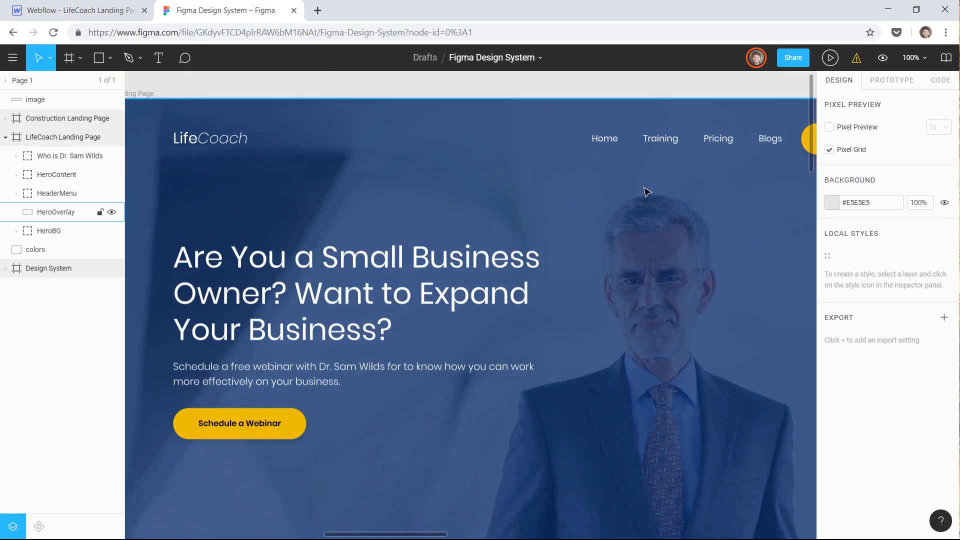
{"action": "double_click", "coordinate": [604, 140]}
{"action": "left_click", "coordinate": [72, 5]}
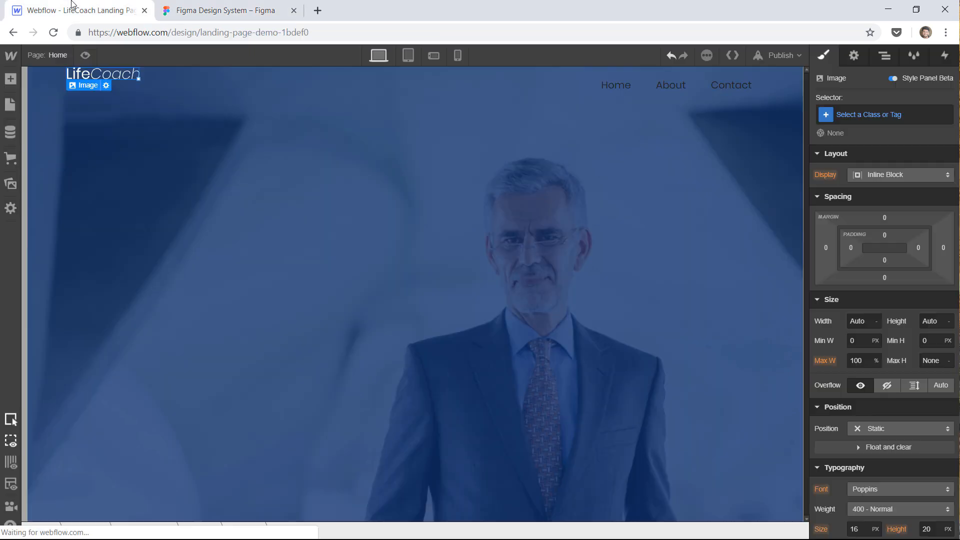
{"action": "left_click", "coordinate": [195, 11]}
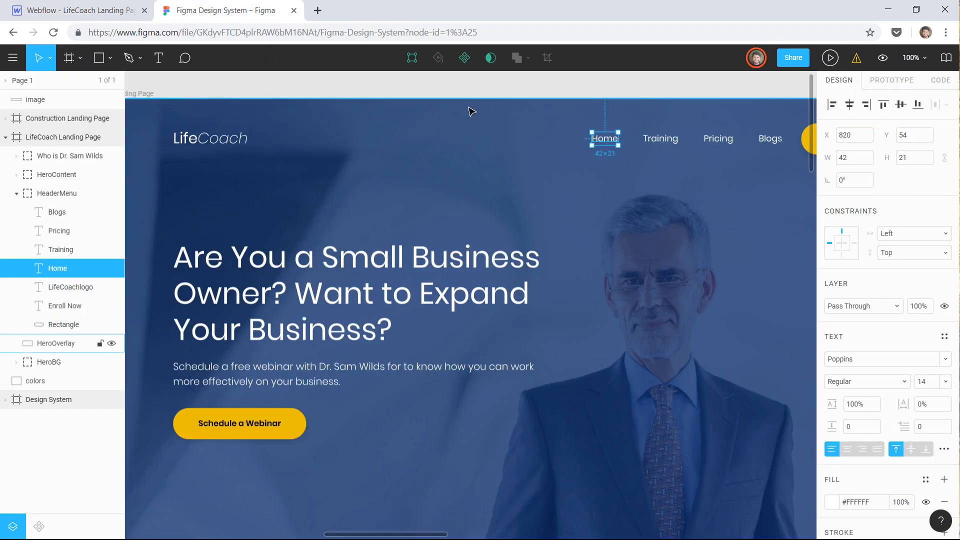
{"action": "left_click", "coordinate": [75, 10]}
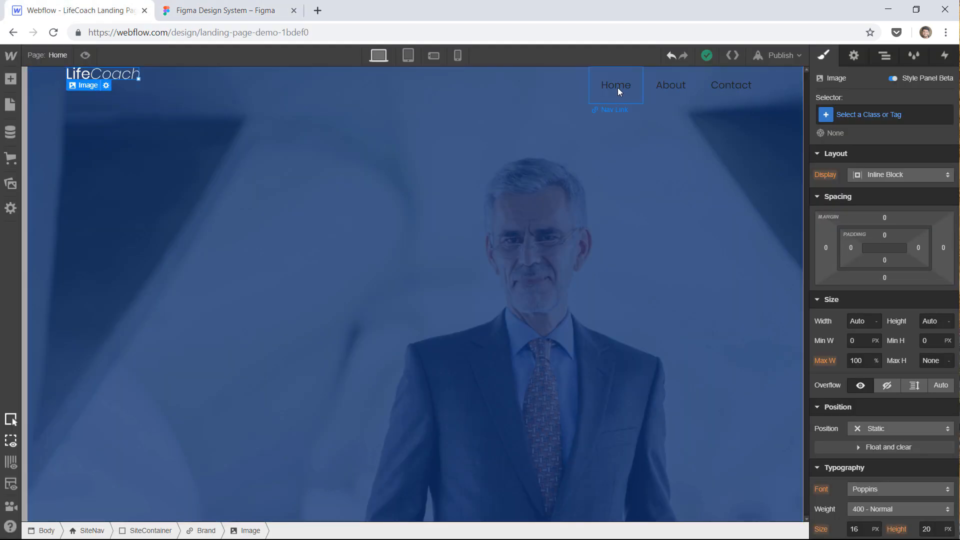
- Create the class NavLink on the navbar's Home link
{"action": "left_click", "coordinate": [638, 122]}
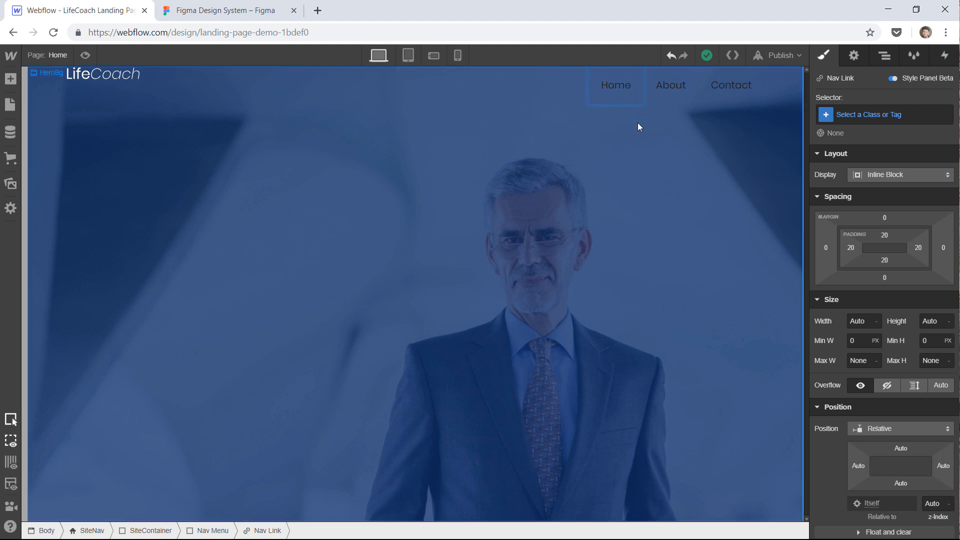
{"action": "left_click", "coordinate": [613, 87]}
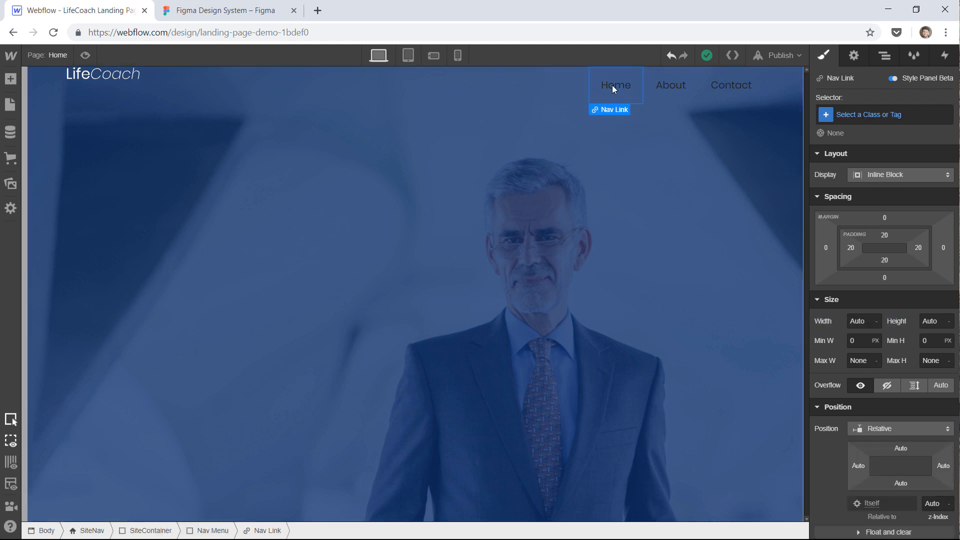
{"action": "left_click", "coordinate": [874, 114]}
{"action": "type", "text": "NavLink"}
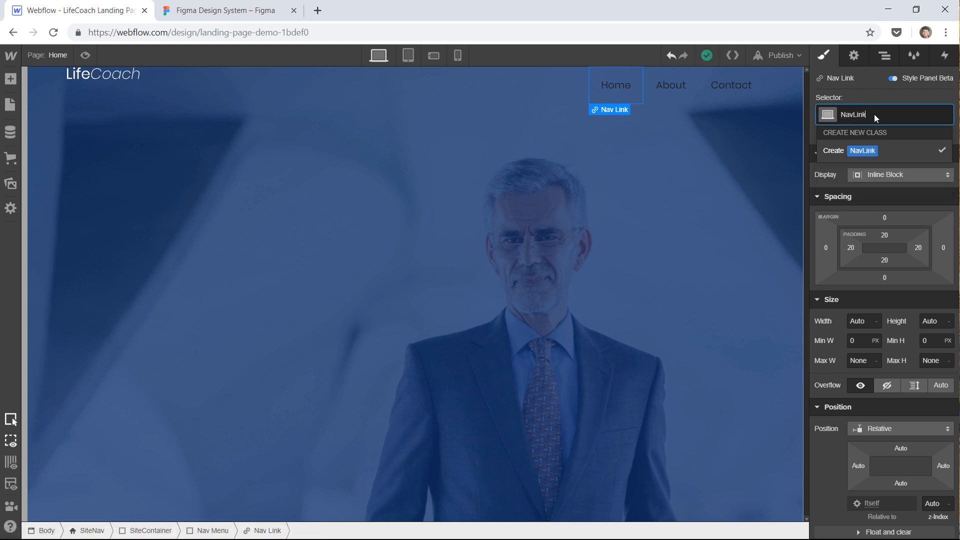
{"action": "key", "text": "Return"}
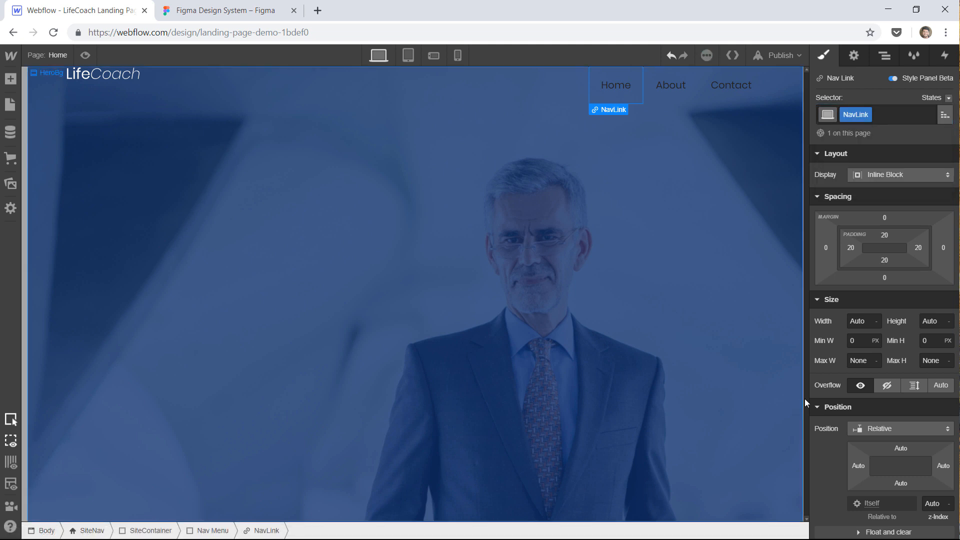
- Set the text color of the NavLink class to white
{"action": "scroll", "coordinate": [860, 386], "scroll_direction": "down", "scroll_amount": 5}
{"action": "scroll", "coordinate": [890, 355], "scroll_direction": "down", "scroll_amount": 2}
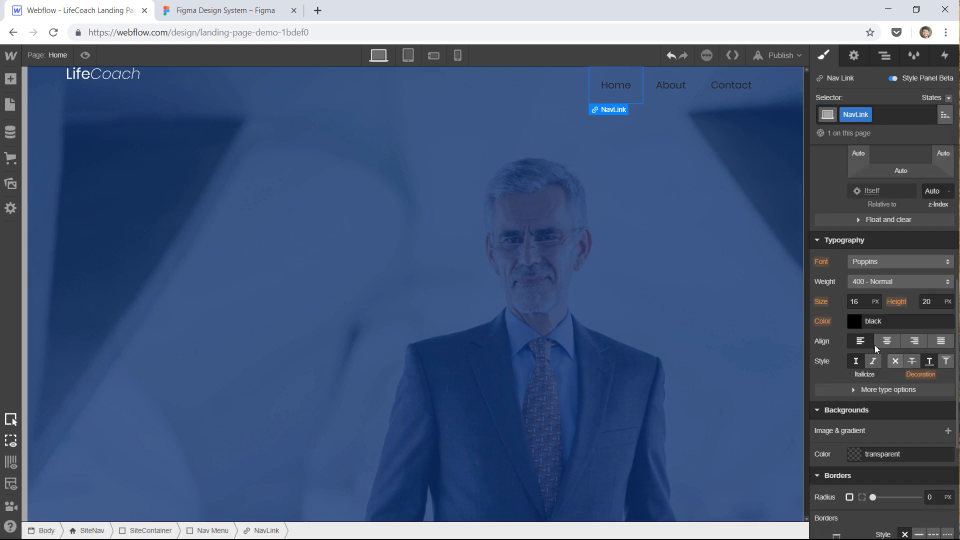
{"action": "left_click", "coordinate": [853, 324]}
{"action": "left_click_drag", "start_coordinate": [835, 366], "coordinate": [782, 252]}
{"action": "left_click", "coordinate": [822, 159]}
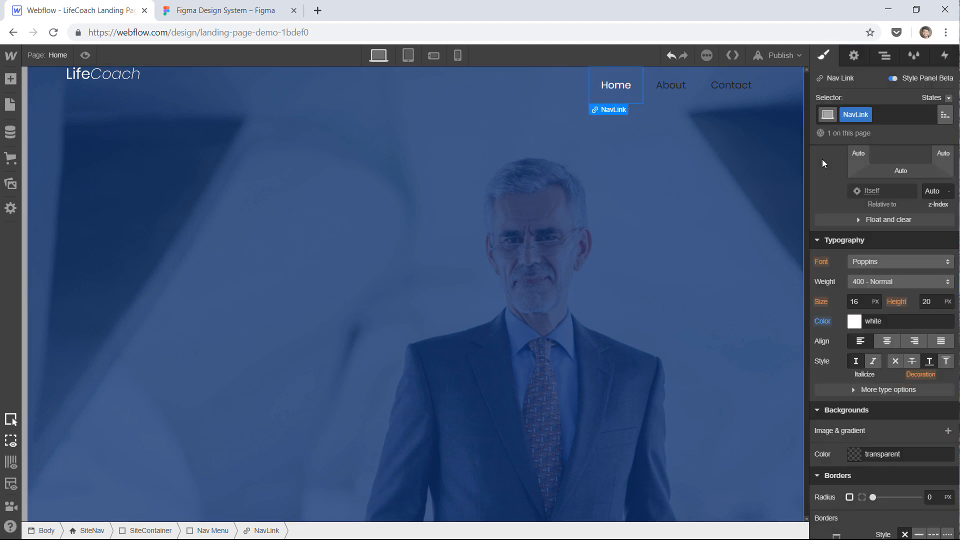
- Apply the existing NavLink class to the About and Contact links in the navbar
{"action": "left_click", "coordinate": [671, 83]}
{"action": "left_click", "coordinate": [883, 118]}
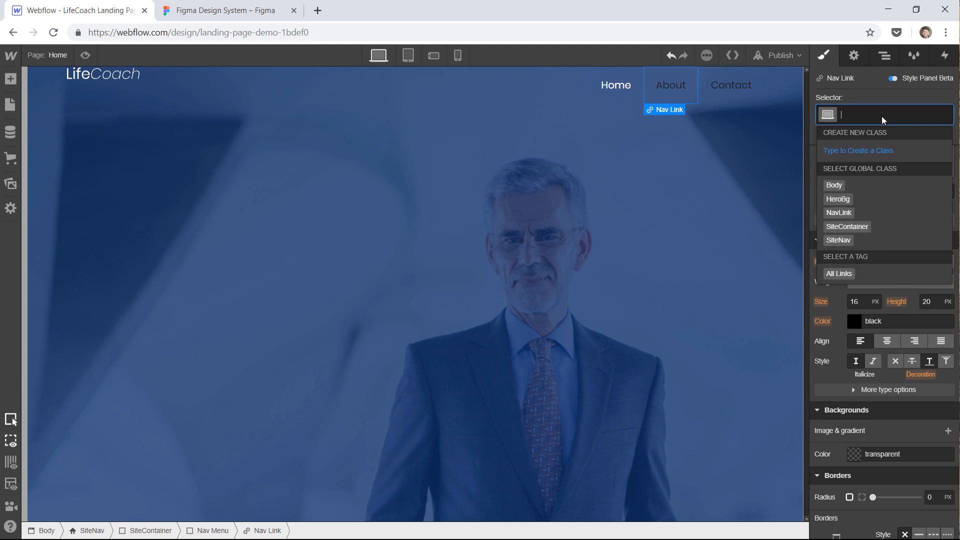
{"action": "type", "text": "nav"}
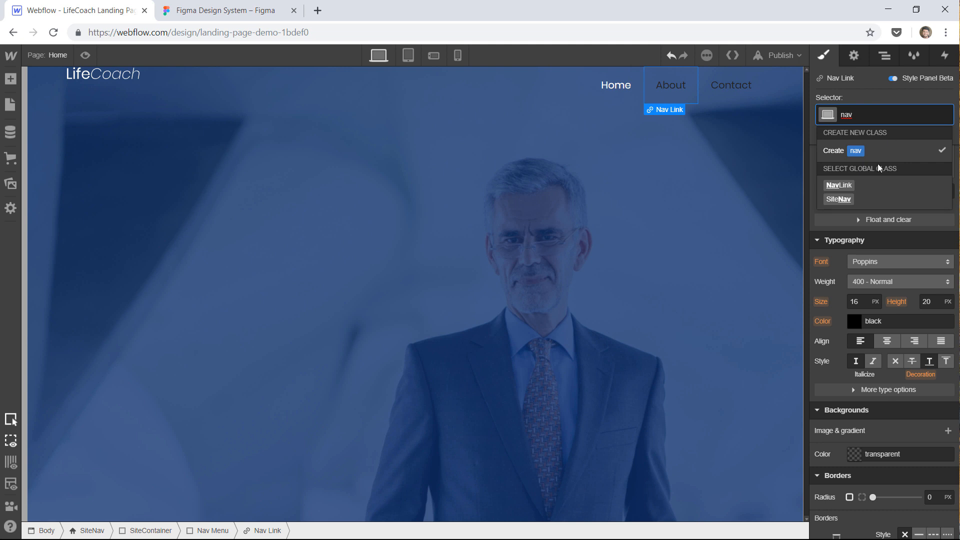
{"action": "left_click", "coordinate": [843, 186]}
{"action": "left_click", "coordinate": [737, 85]}
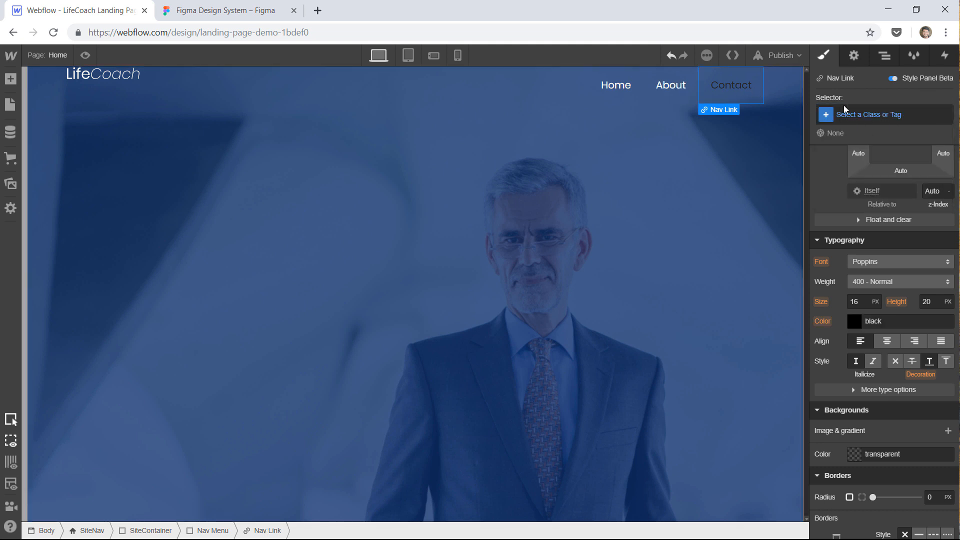
{"action": "left_click", "coordinate": [889, 115]}
{"action": "type", "text": "Nav"}
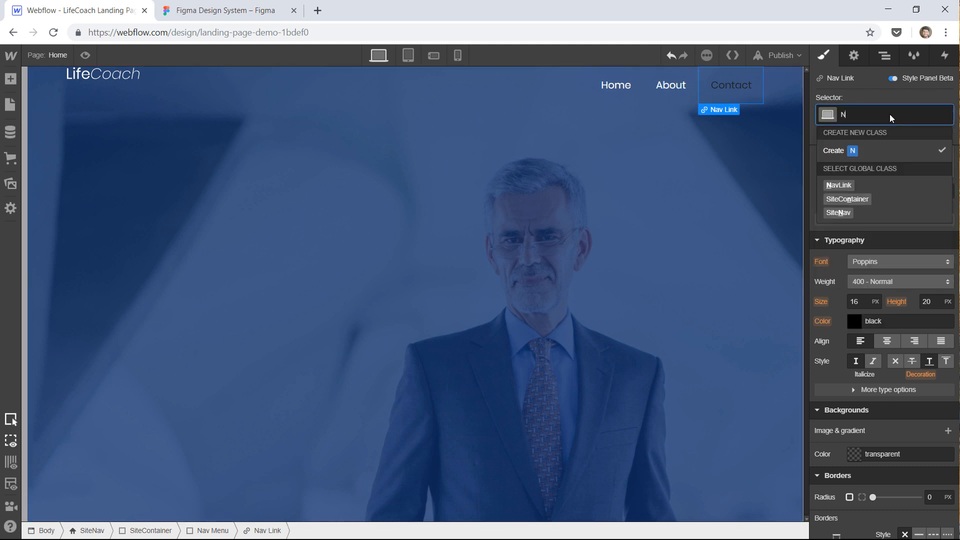
{"action": "left_click", "coordinate": [848, 185]}
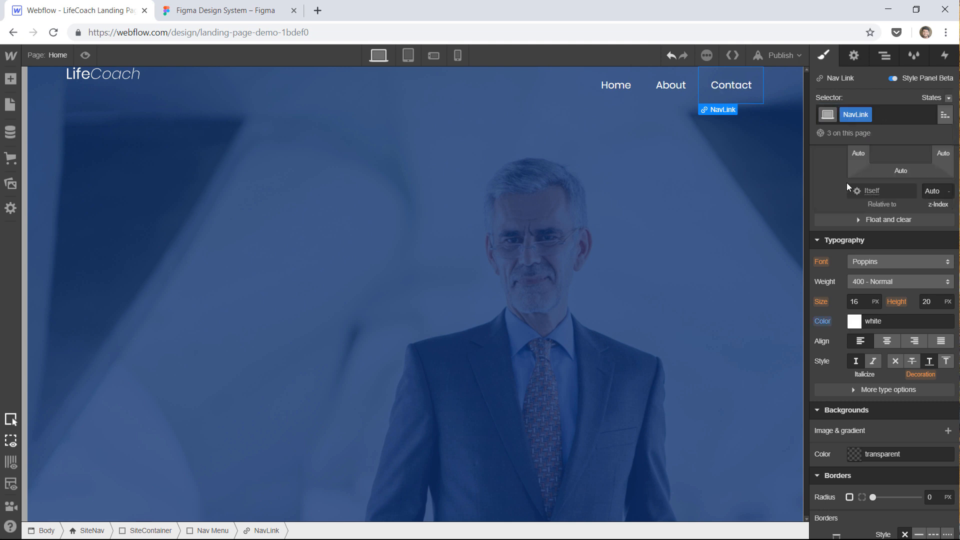
{"action": "left_click", "coordinate": [616, 184]}
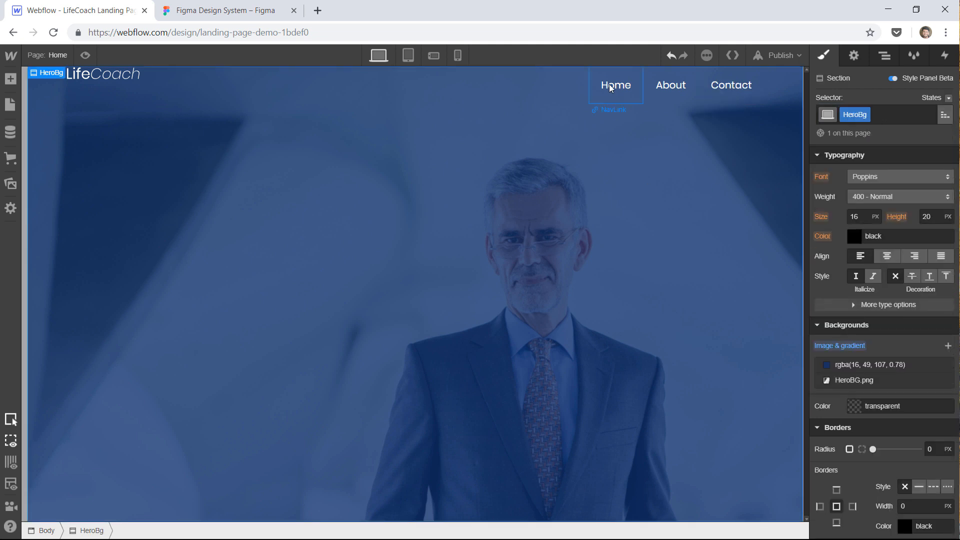
- Check the Home item's font size in Figma and set the NavLink class's font size to 14 px in Webflow
{"action": "left_click", "coordinate": [610, 88]}
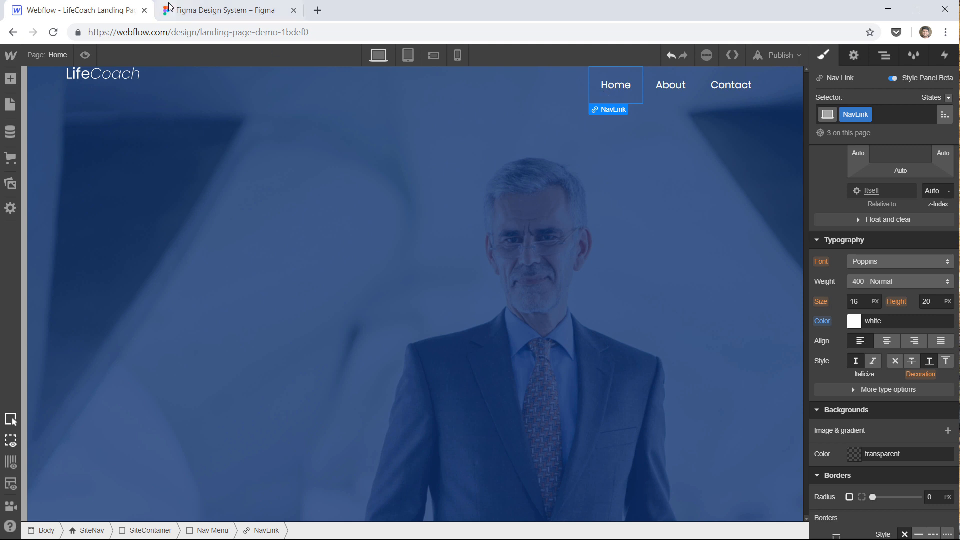
{"action": "left_click", "coordinate": [207, 8]}
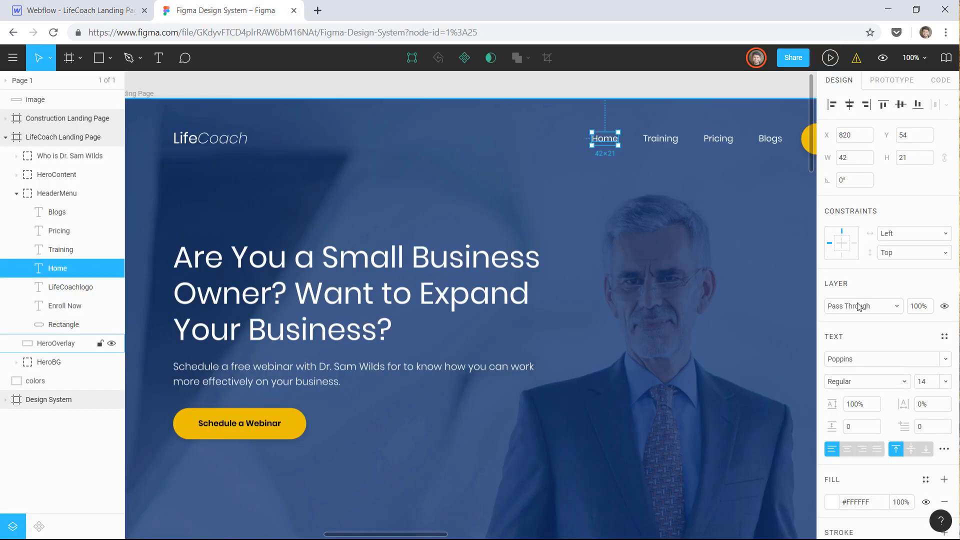
{"action": "scroll", "coordinate": [860, 320], "scroll_direction": "down", "scroll_amount": 3}
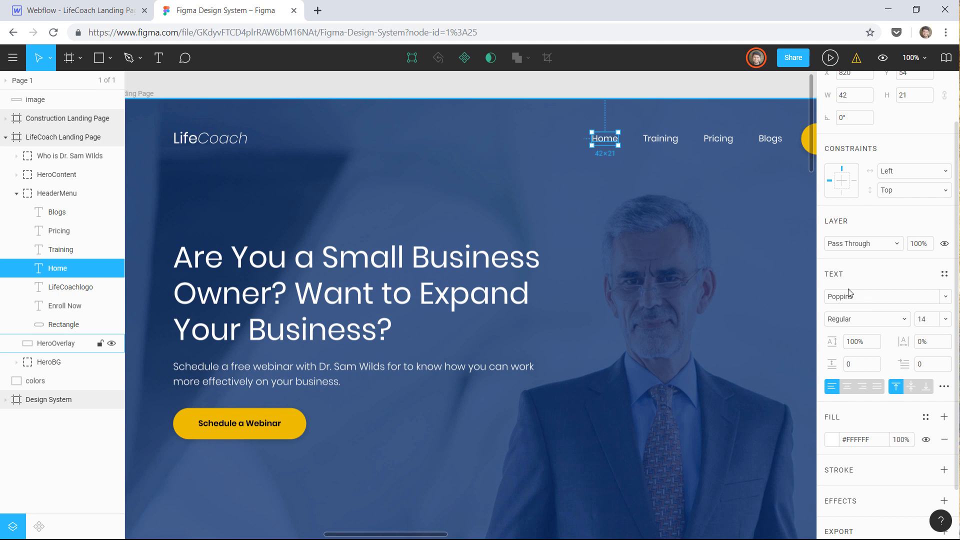
{"action": "left_click", "coordinate": [49, 12]}
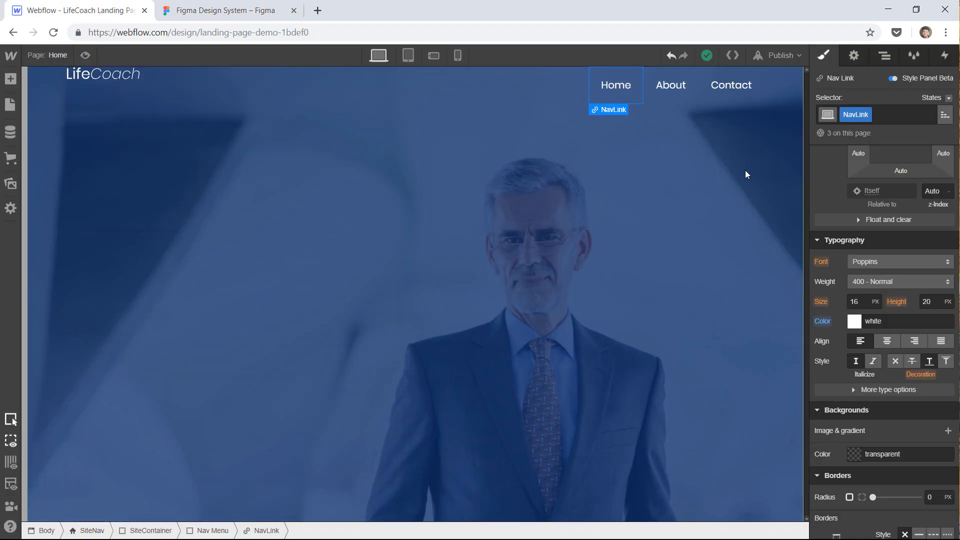
{"action": "left_click", "coordinate": [864, 302]}
{"action": "type", "text": "14"}
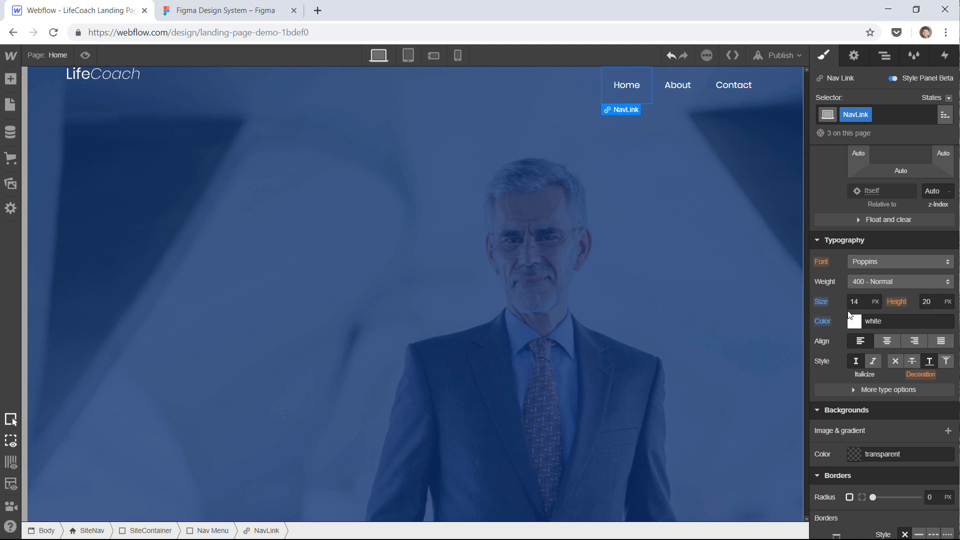
- Compare the navbar link spacing and header layout in the Figma design with the NavLink spacing in Webflow
{"action": "left_click", "coordinate": [210, 10]}
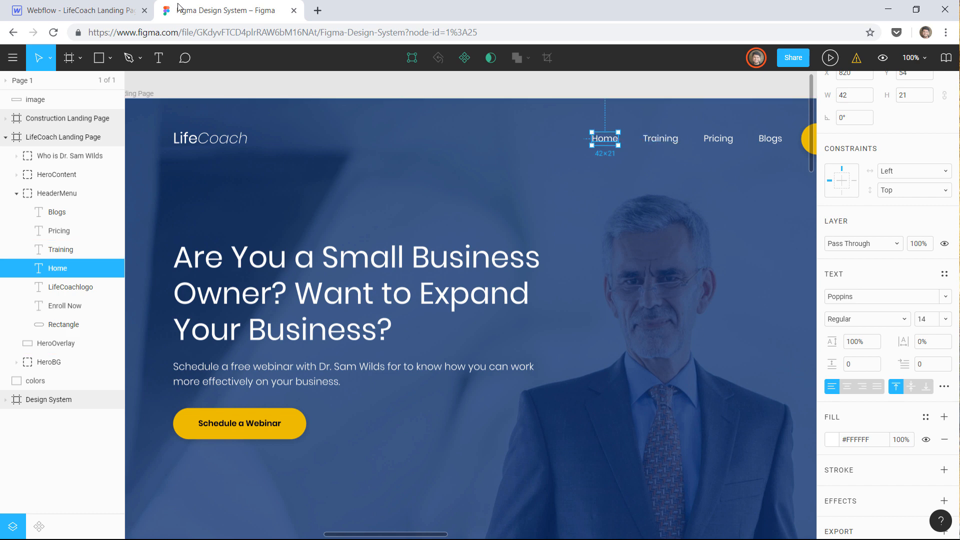
{"action": "left_click", "coordinate": [87, 10]}
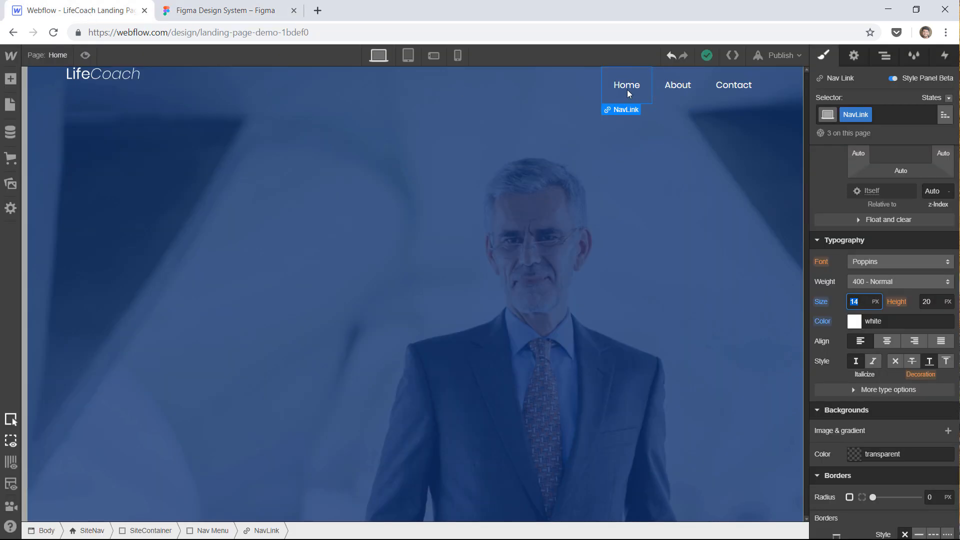
{"action": "scroll", "coordinate": [855, 197], "scroll_direction": "up", "scroll_amount": 5}
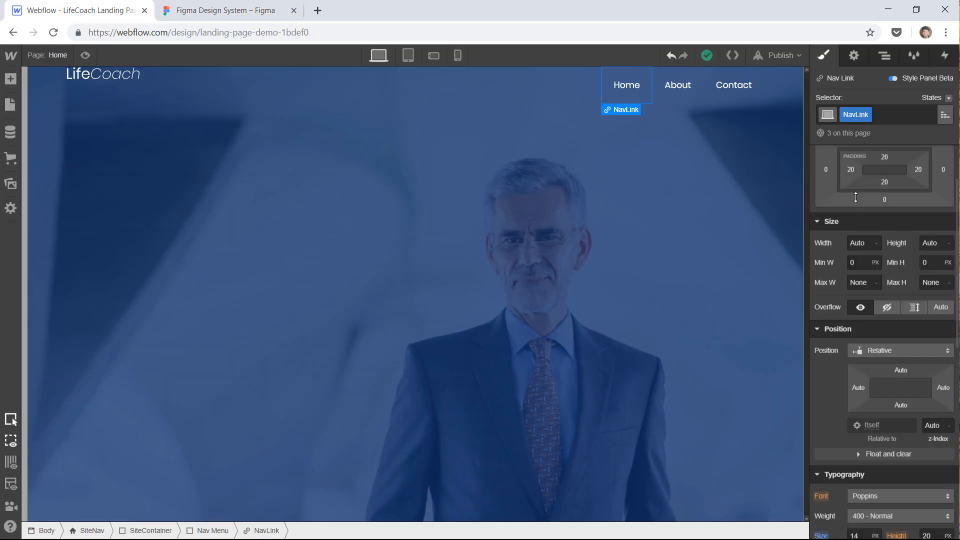
{"action": "scroll", "coordinate": [855, 201], "scroll_direction": "up", "scroll_amount": 3}
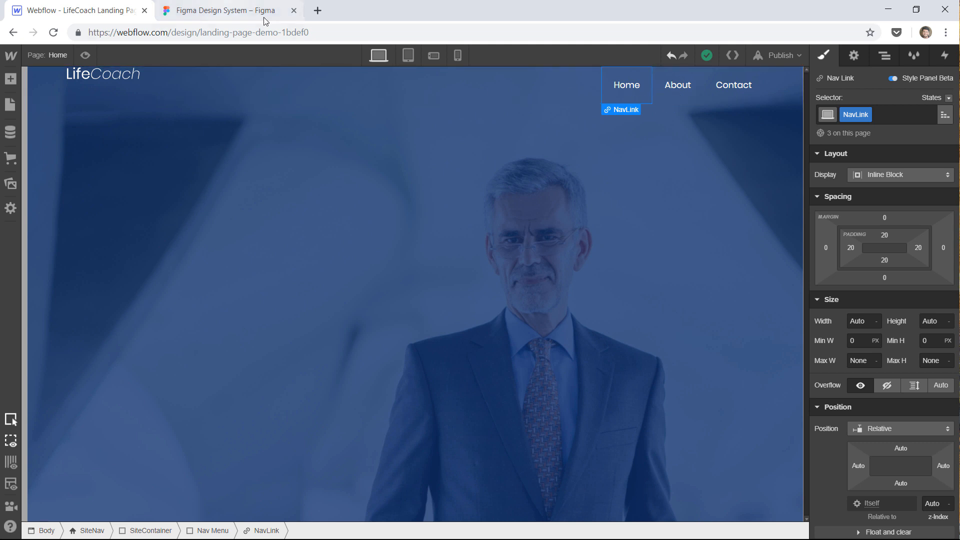
{"action": "left_click", "coordinate": [193, 8]}
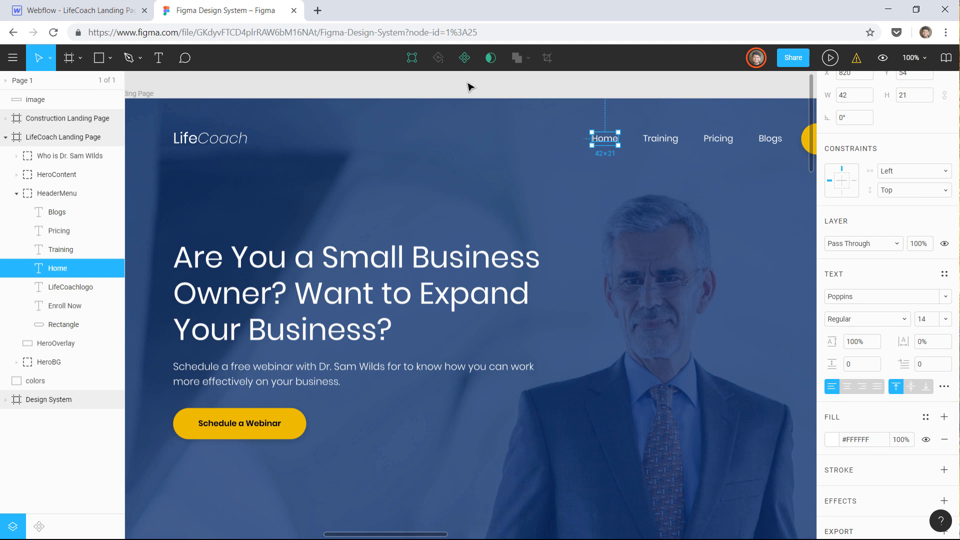
{"action": "left_click", "coordinate": [76, 10]}
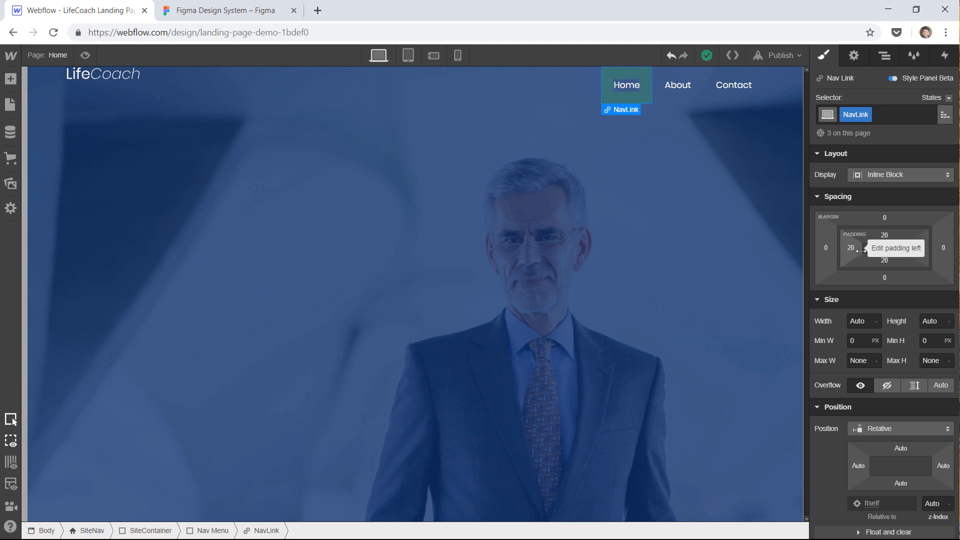
{"action": "left_click", "coordinate": [226, 10]}
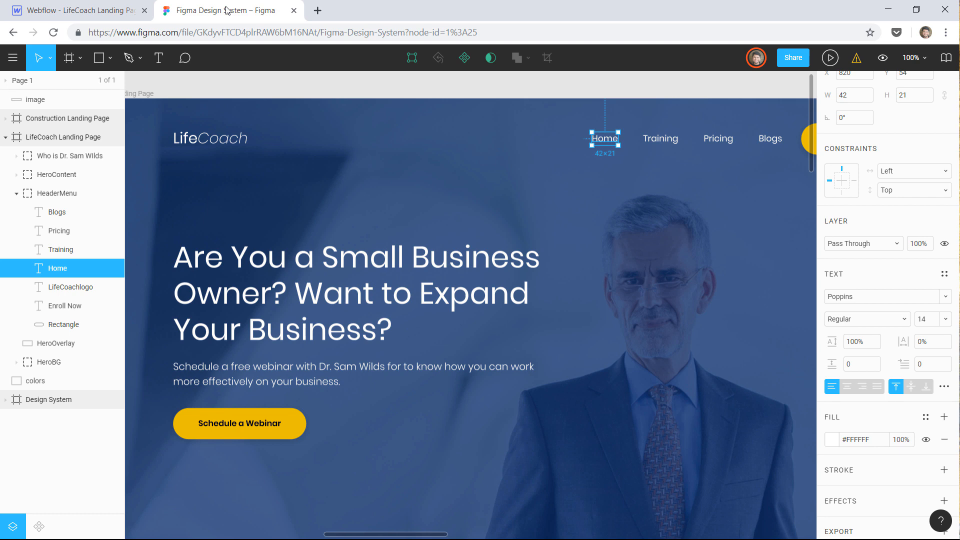
{"action": "left_click", "coordinate": [366, 84]}
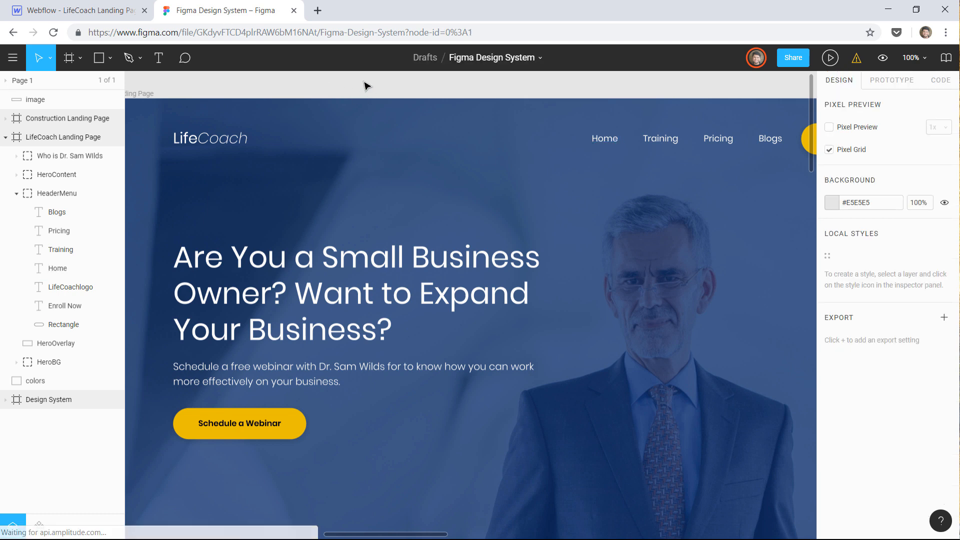
{"action": "left_click_drag", "start_coordinate": [536, 134], "coordinate": [340, 139]}
{"action": "left_click_drag", "start_coordinate": [569, 165], "coordinate": [452, 164]}
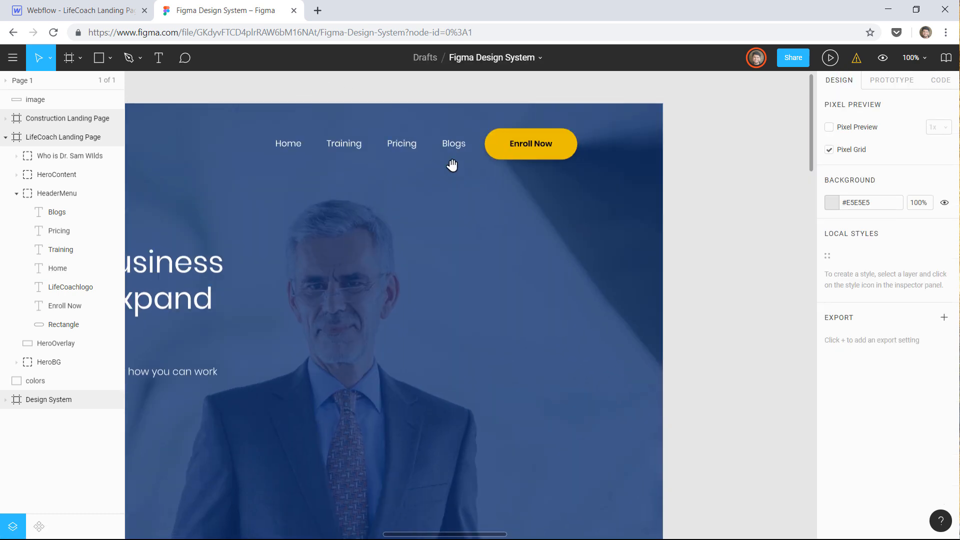
{"action": "left_click", "coordinate": [100, 10]}
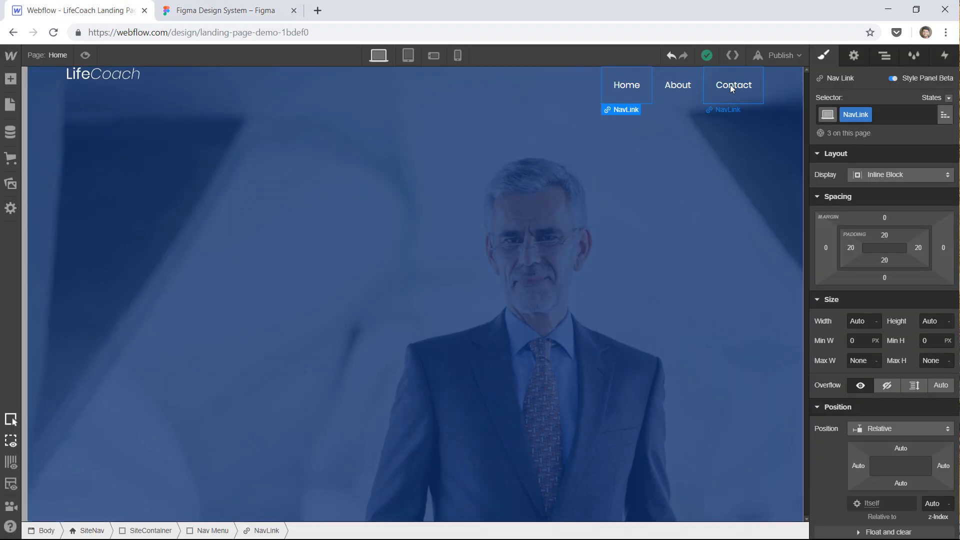
- Check the HeaderMenu group's vertical position in Figma and set SiteNav's top margin to 40 px in Webflow
{"action": "left_click", "coordinate": [195, 10]}
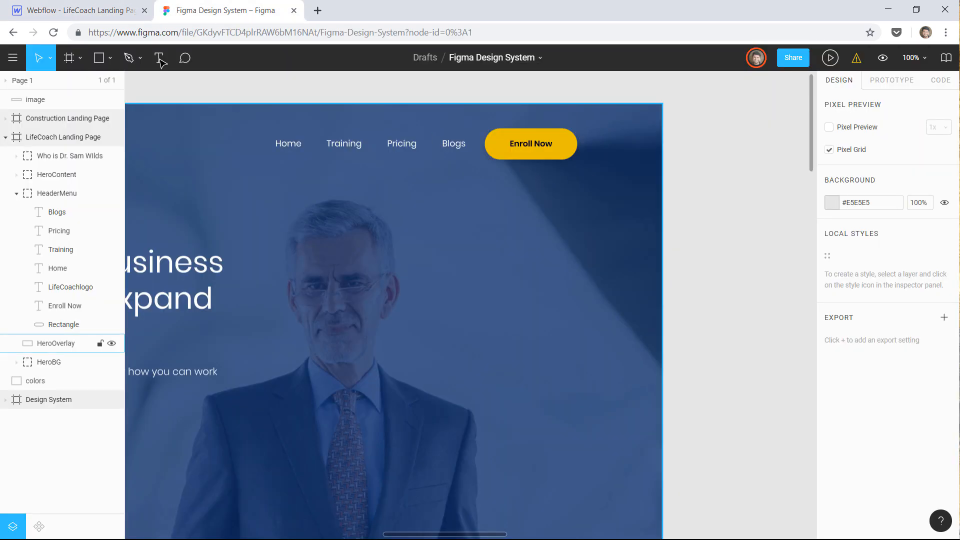
{"action": "left_click_drag", "start_coordinate": [255, 124], "coordinate": [589, 129]}
{"action": "left_click", "coordinate": [240, 149]}
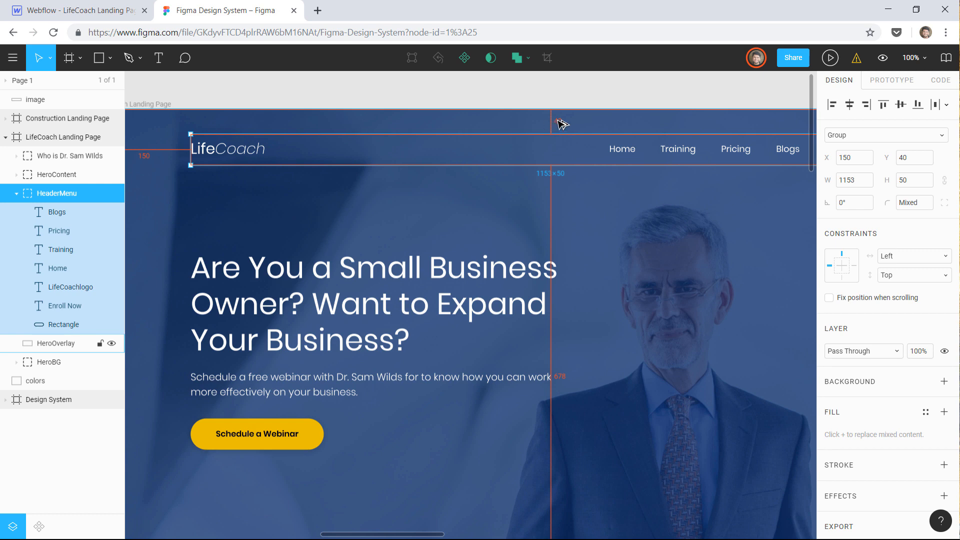
{"action": "left_click", "coordinate": [64, 4]}
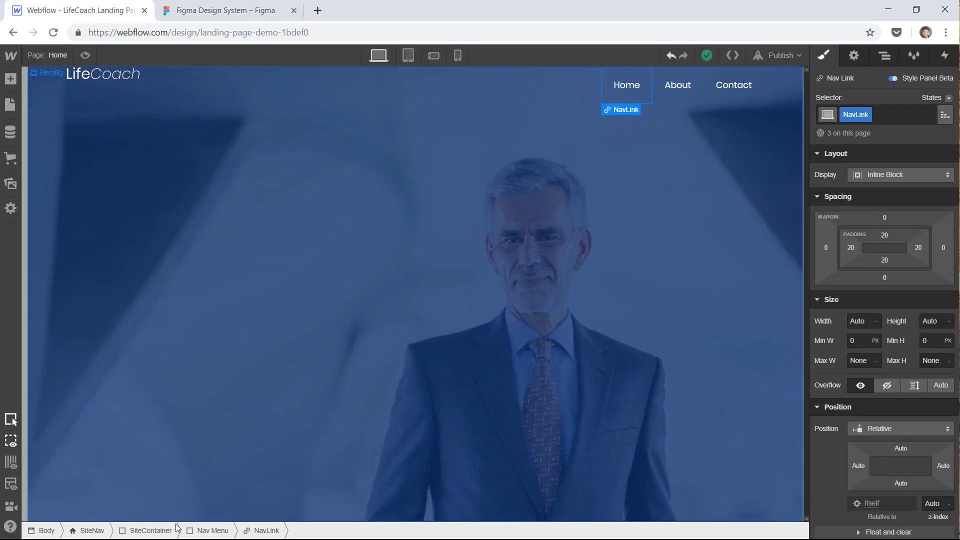
{"action": "left_click", "coordinate": [92, 531]}
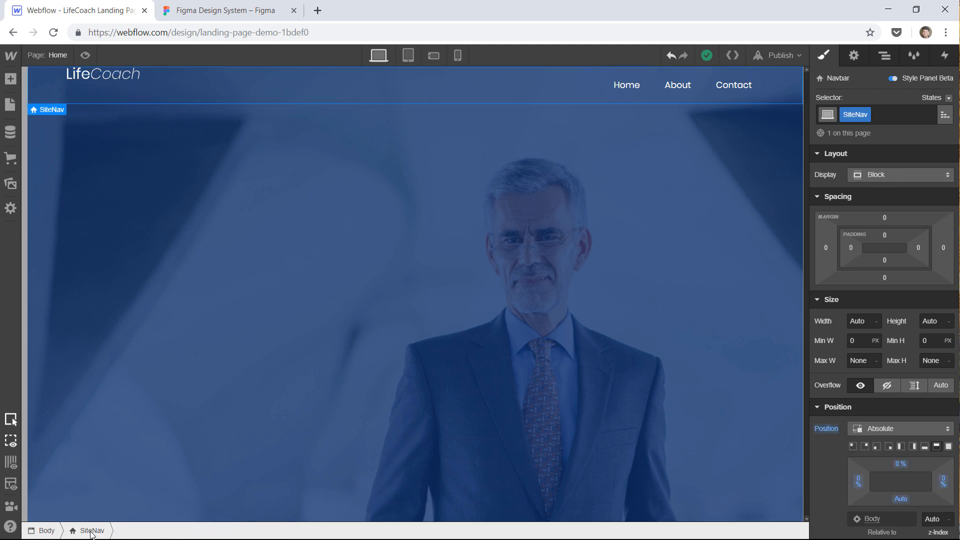
{"action": "left_click", "coordinate": [886, 219]}
{"action": "type", "text": "40"}
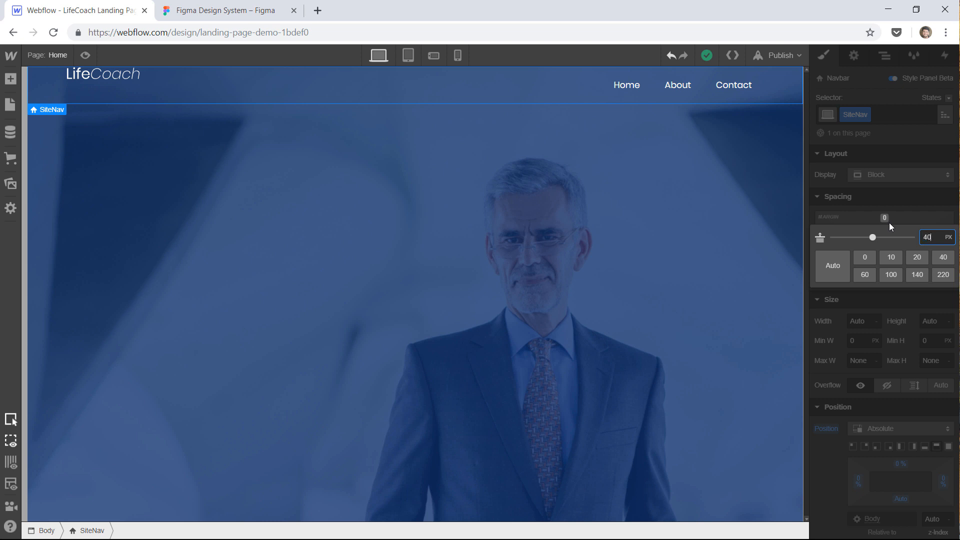
{"action": "key", "text": "Return"}
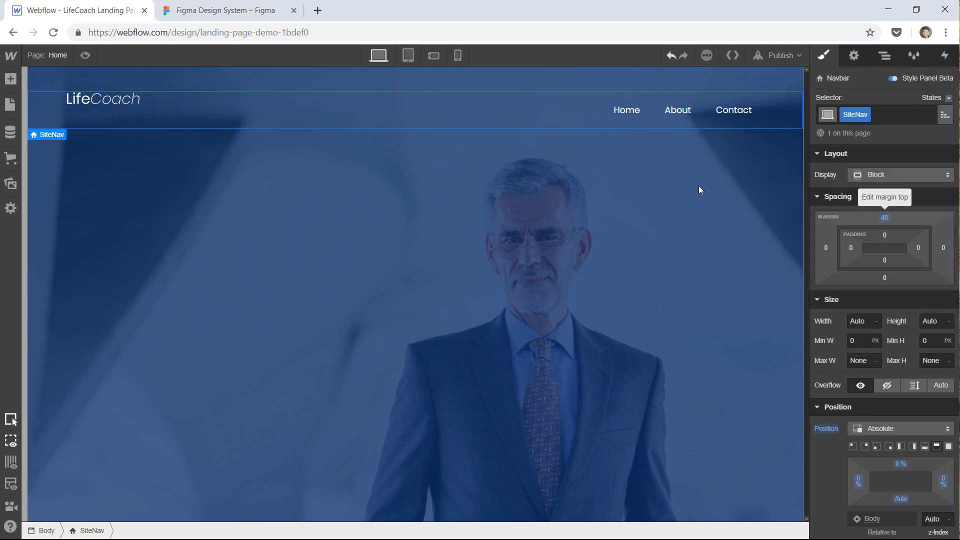
- Set SiteNav's display to Flex with its children centered in both alignment and justification
{"action": "left_click", "coordinate": [901, 175]}
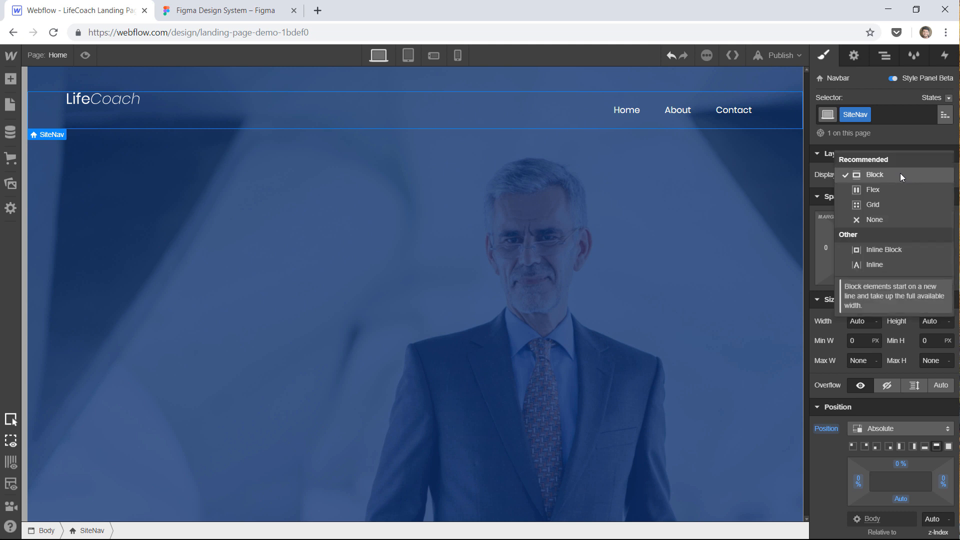
{"action": "left_click", "coordinate": [874, 188]}
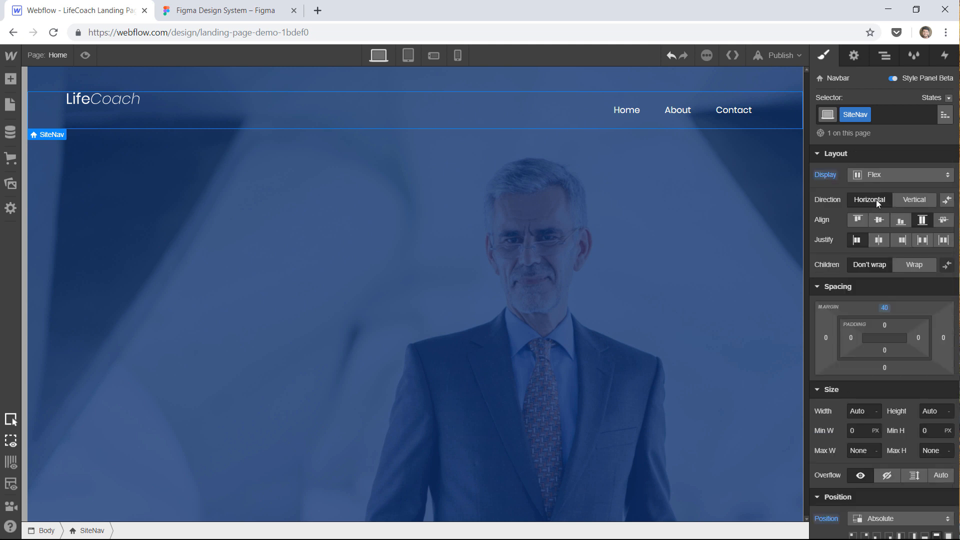
{"action": "left_click", "coordinate": [881, 223]}
{"action": "left_click", "coordinate": [879, 243]}
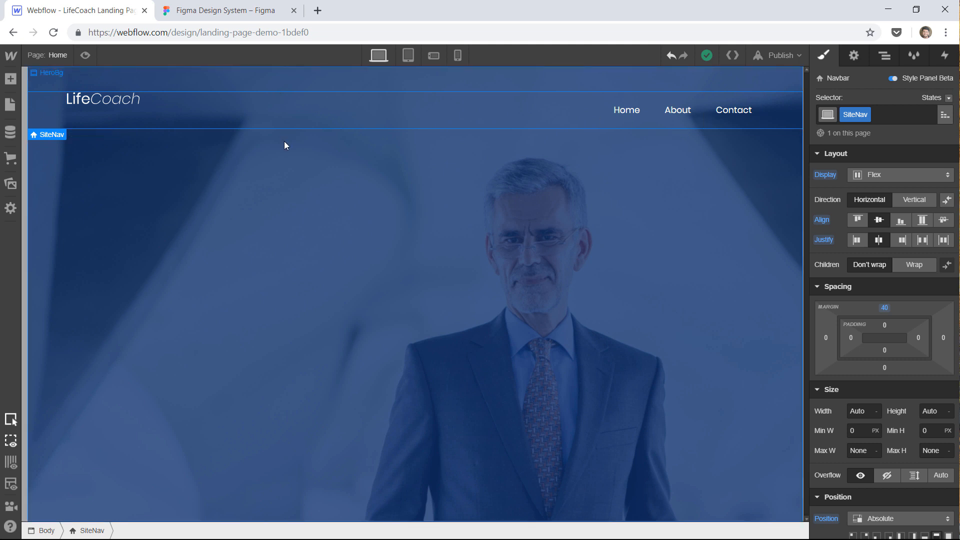
- Check the header menu in Figma and add a Button element after the Contact link in Webflow's Nav Menu, keeping its default link settings
{"action": "left_click", "coordinate": [205, 14]}
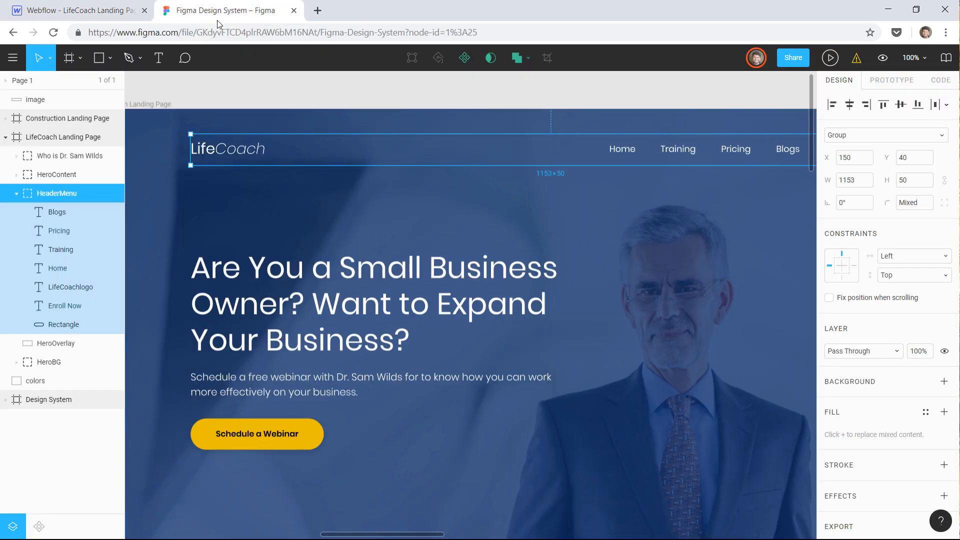
{"action": "left_click", "coordinate": [475, 102]}
{"action": "scroll", "coordinate": [311, 128], "scroll_direction": "right", "scroll_amount": 8}
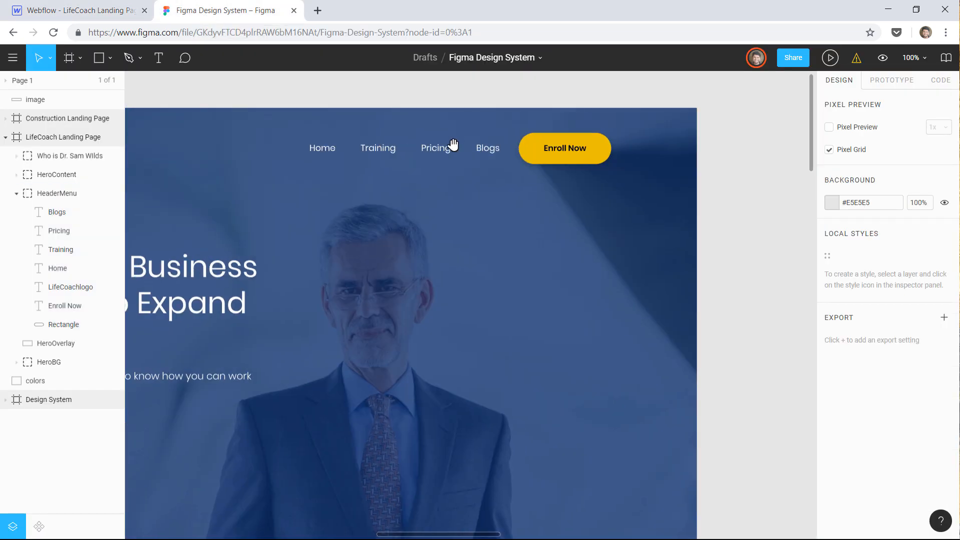
{"action": "left_click", "coordinate": [90, 193]}
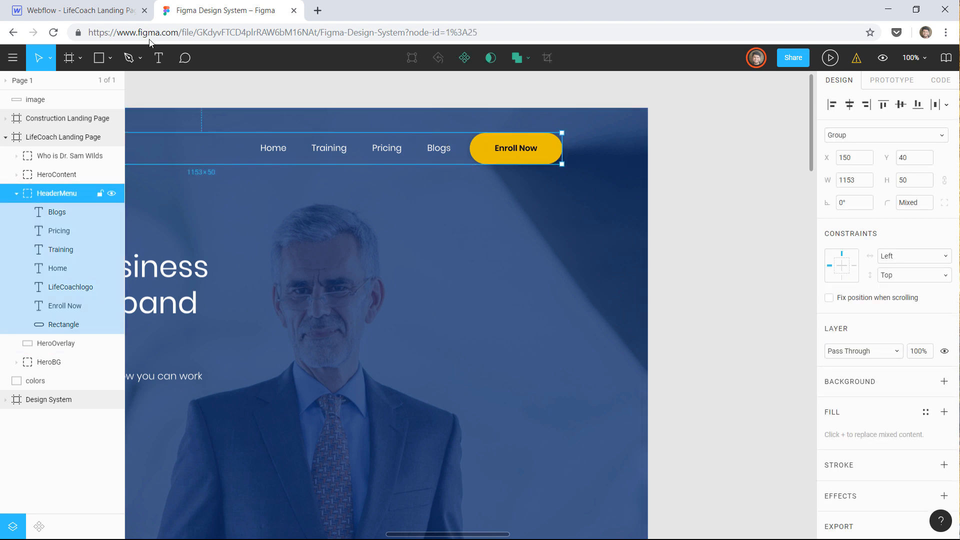
{"action": "left_click", "coordinate": [64, 13]}
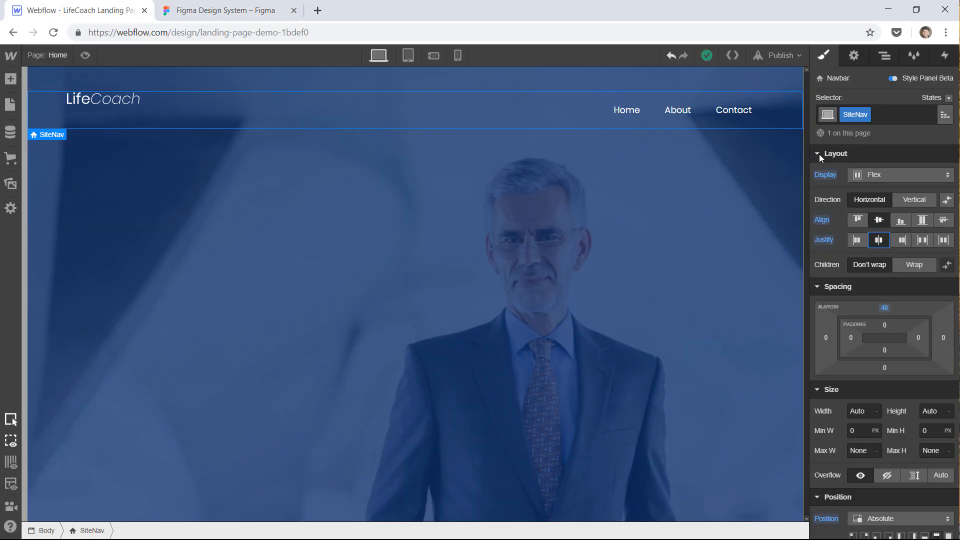
{"action": "left_click", "coordinate": [883, 60]}
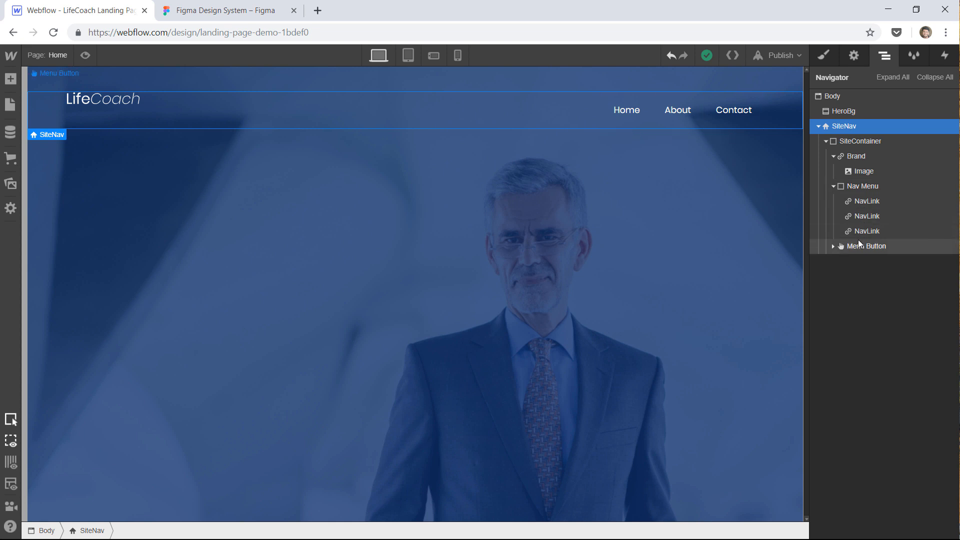
{"action": "left_click", "coordinate": [833, 186]}
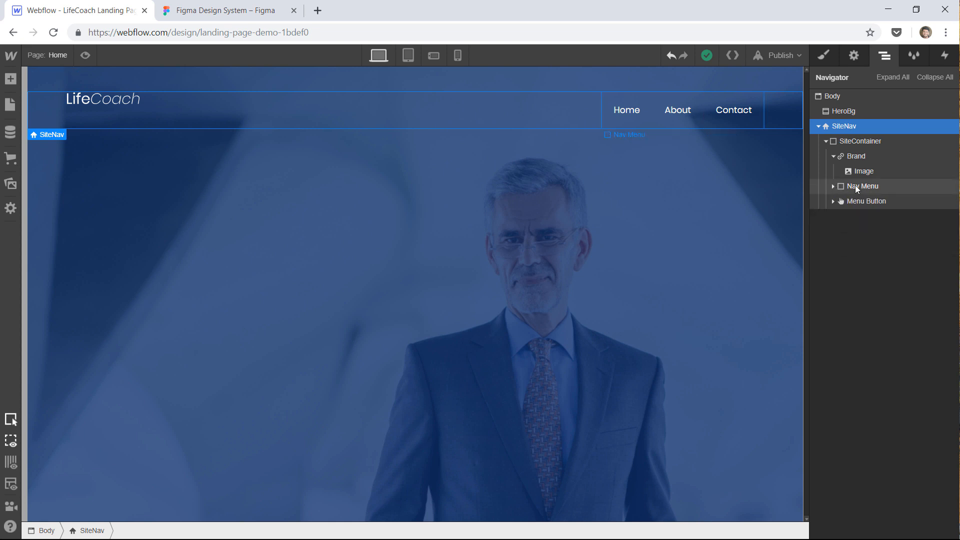
{"action": "left_click", "coordinate": [10, 81]}
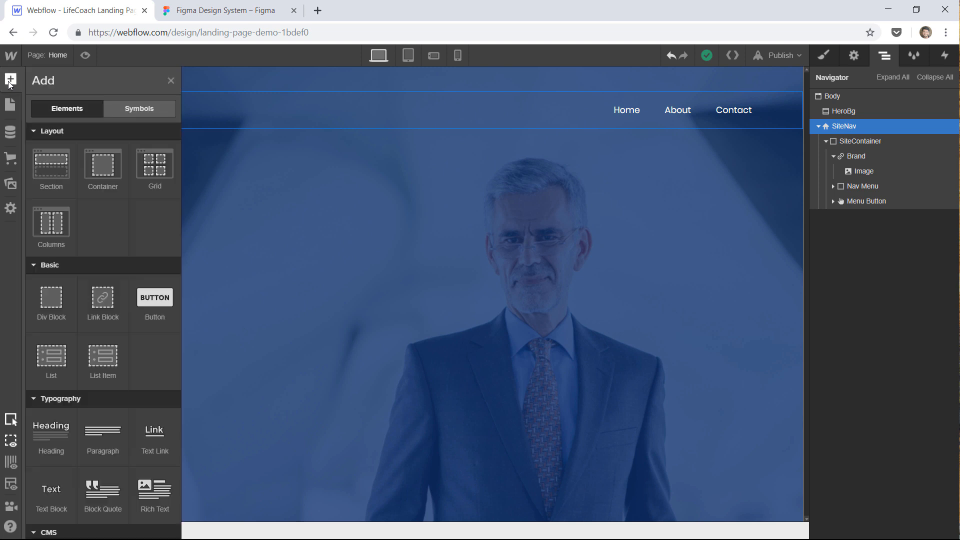
{"action": "left_click_drag", "start_coordinate": [147, 299], "coordinate": [756, 112]}
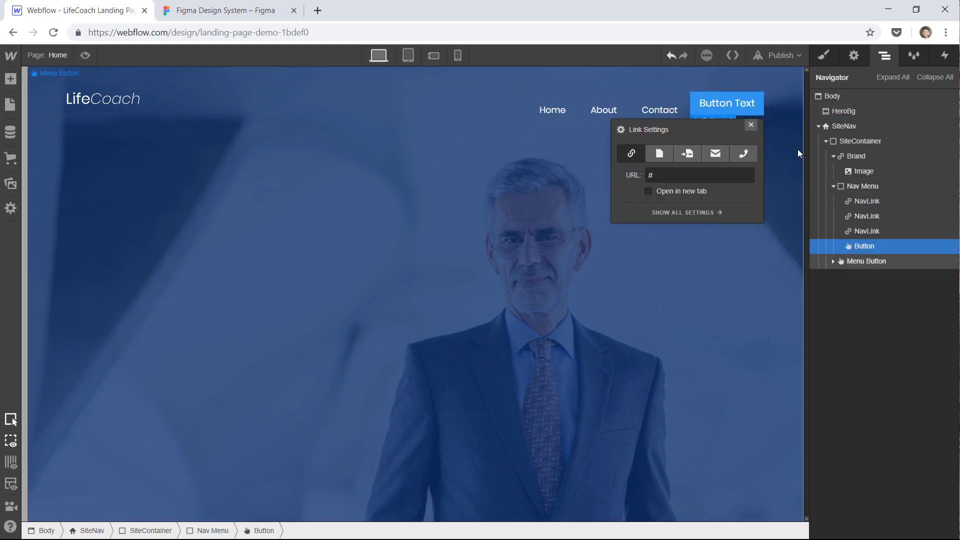
{"action": "left_click", "coordinate": [751, 125]}
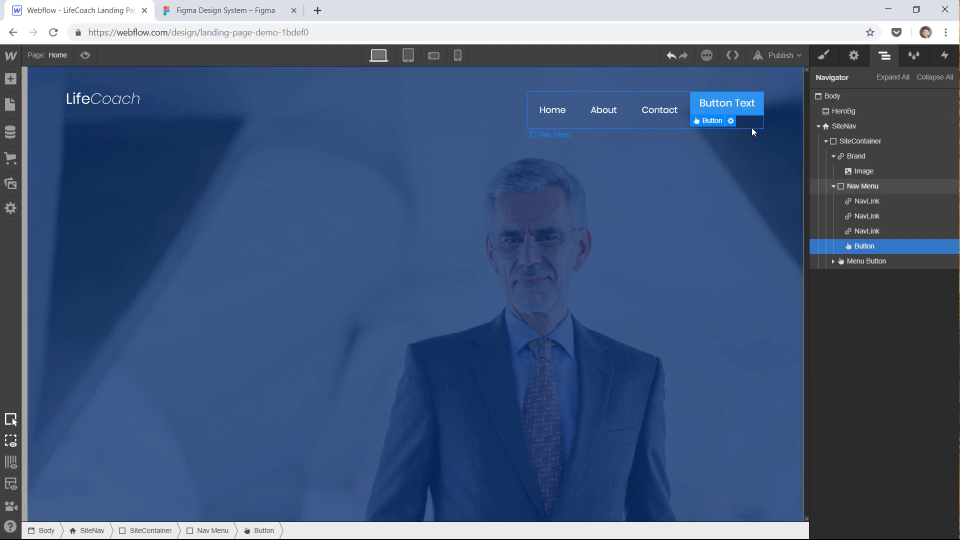
- Create the class Button on the new button in the Nav Menu
{"action": "left_click", "coordinate": [823, 55]}
{"action": "left_click", "coordinate": [863, 113]}
{"action": "type", "text": "Button"}
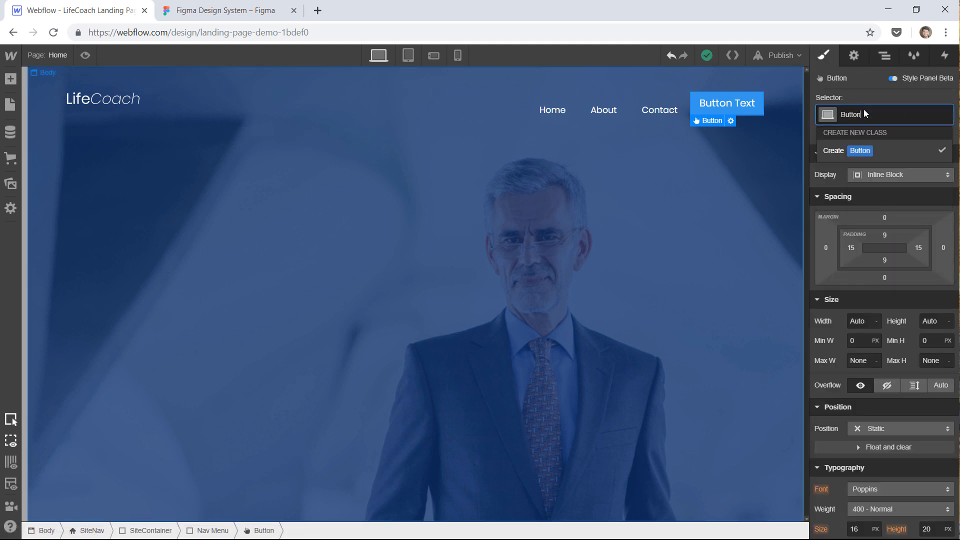
{"action": "key", "text": "Return"}
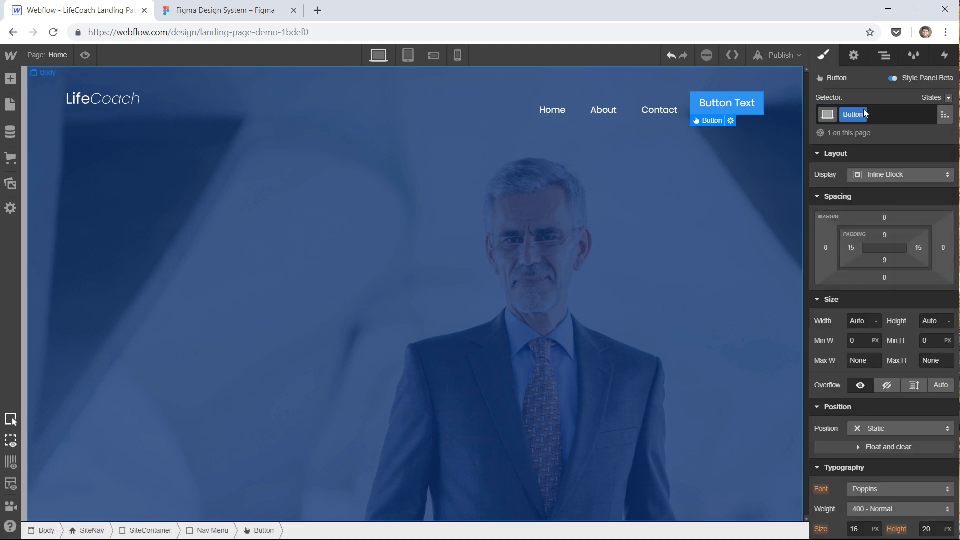
- Try the Flex and Block display settings on the Button class and remove that class from the Nav Menu's button
{"action": "left_click", "coordinate": [911, 176]}
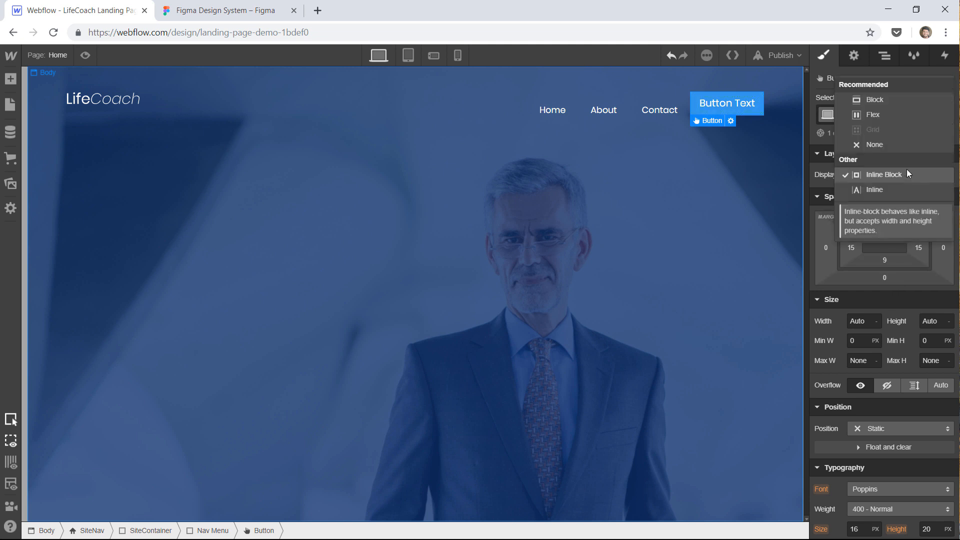
{"action": "left_click", "coordinate": [887, 116]}
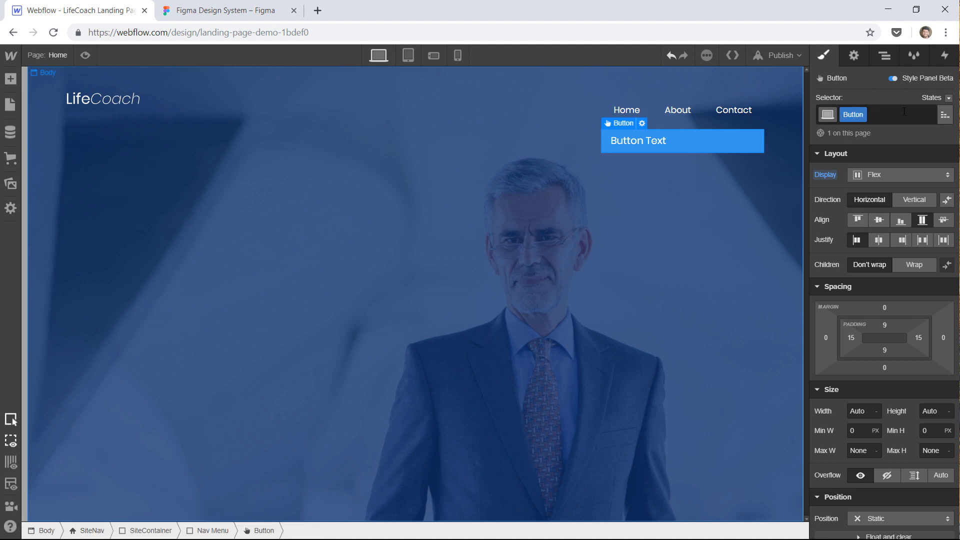
{"action": "left_click", "coordinate": [887, 176]}
{"action": "left_click", "coordinate": [872, 157]}
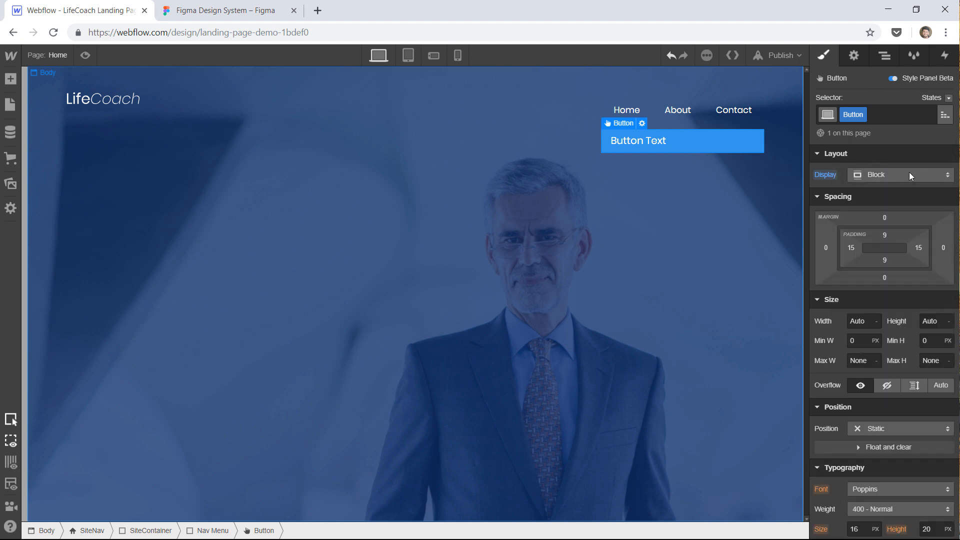
{"action": "left_click", "coordinate": [861, 118]}
{"action": "left_click", "coordinate": [849, 160]}
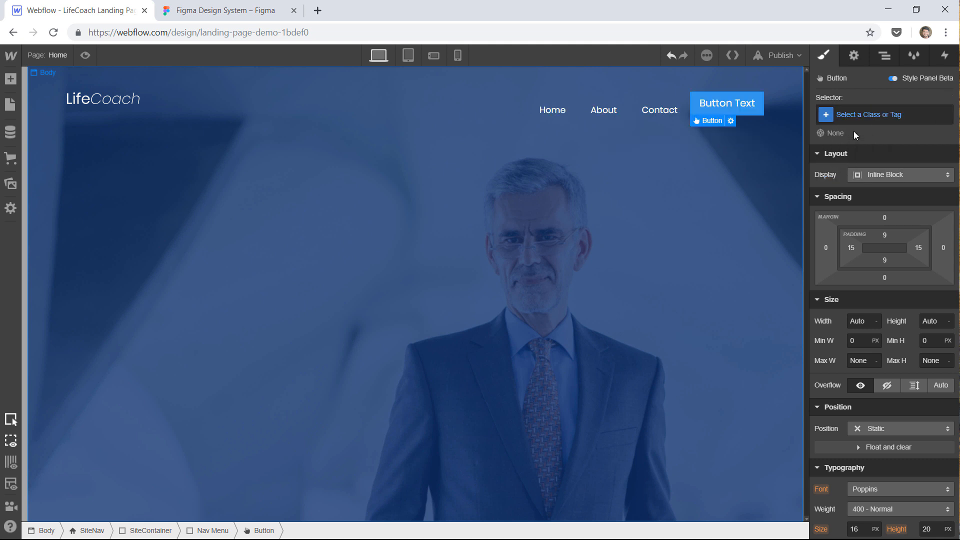
- Apply the existing Button class to the button in the Nav Menu
{"action": "left_click", "coordinate": [862, 113]}
{"action": "type", "text": "B"}
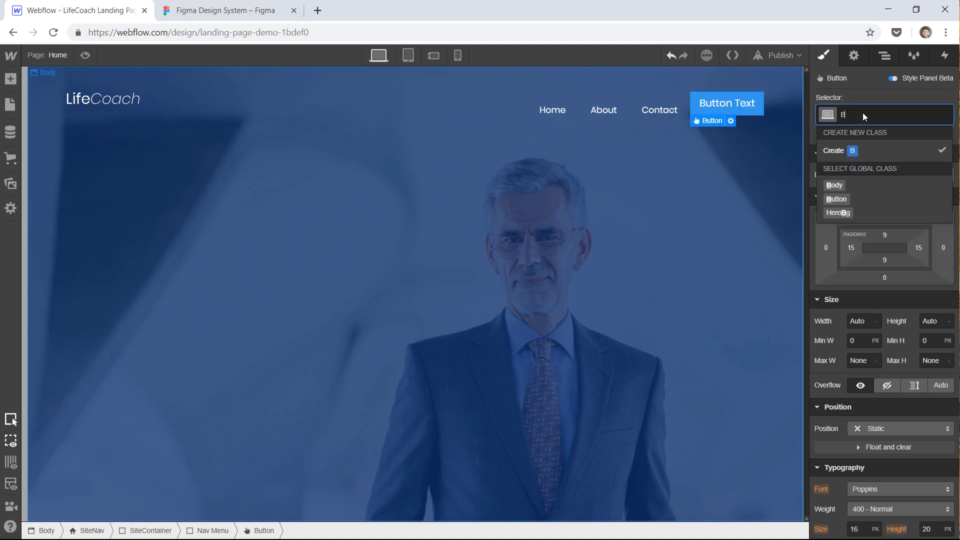
{"action": "type", "text": "utton"}
{"action": "key", "text": "Return"}
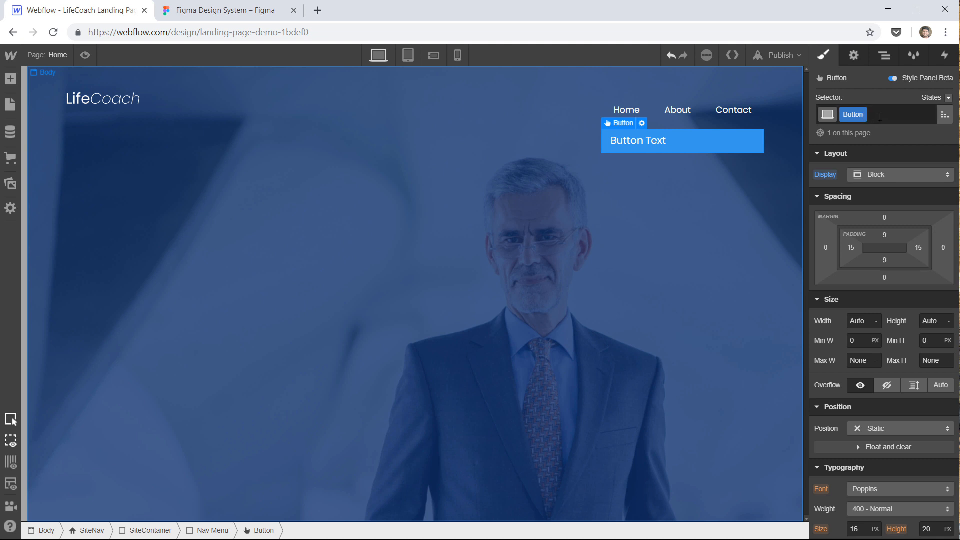
{"action": "scroll", "coordinate": [887, 253], "scroll_direction": "down", "scroll_amount": 3}
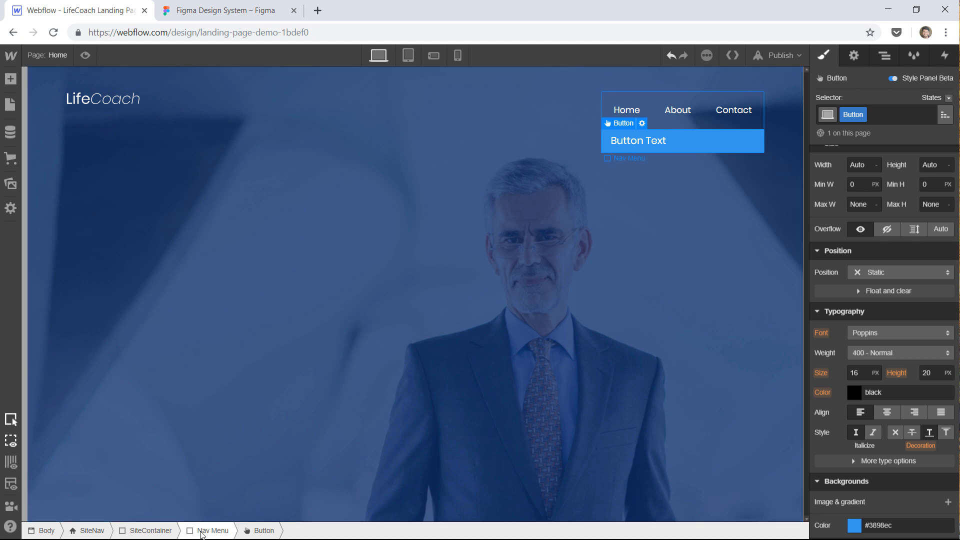
- Try the button directly inside SiteContainer, between Nav Menu and Menu Button, and return it to the Nav Menu after its links
{"action": "left_click", "coordinate": [858, 58]}
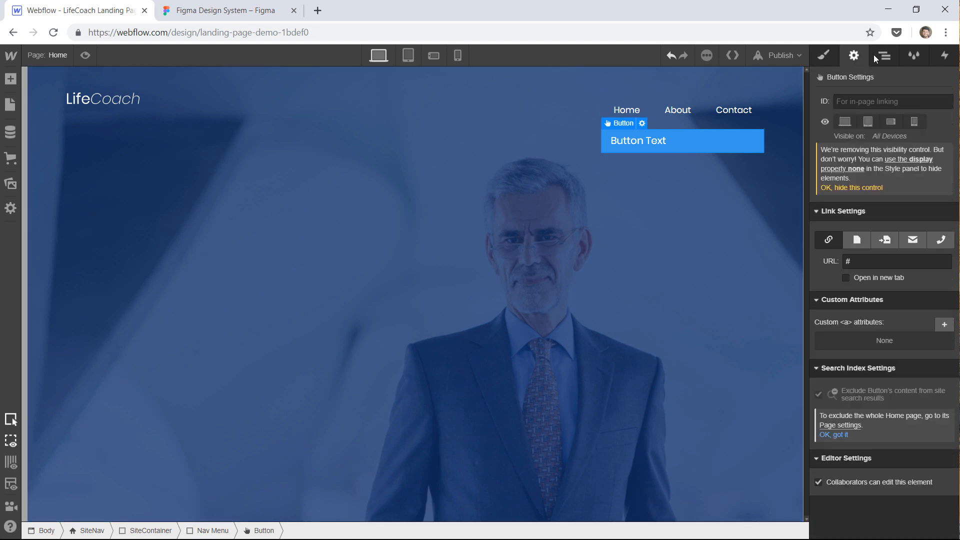
{"action": "left_click", "coordinate": [876, 58]}
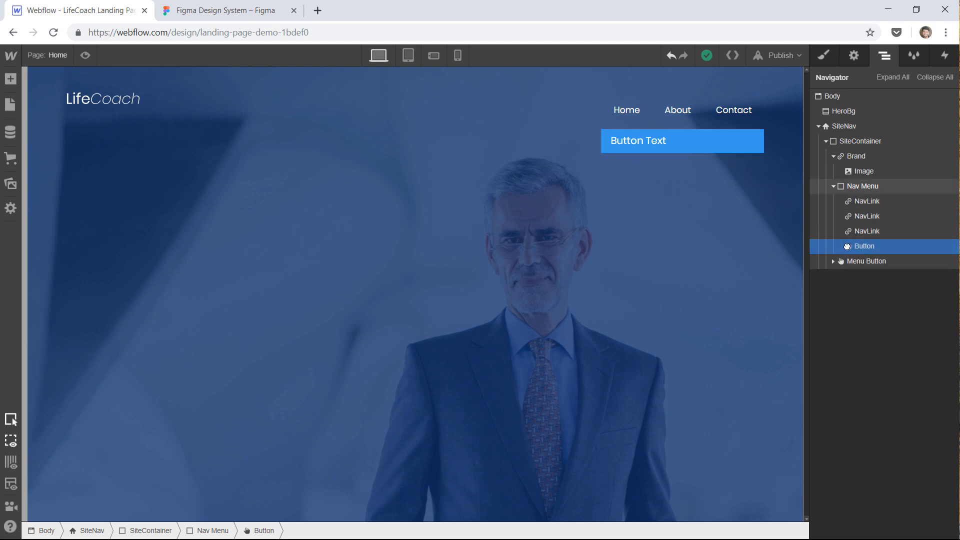
{"action": "mouse_move", "coordinate": [846, 246]}
{"action": "left_mouse_down"}
{"action": "mouse_move", "coordinate": [826, 248]}
{"action": "mouse_move", "coordinate": [854, 257]}
{"action": "left_mouse_up"}
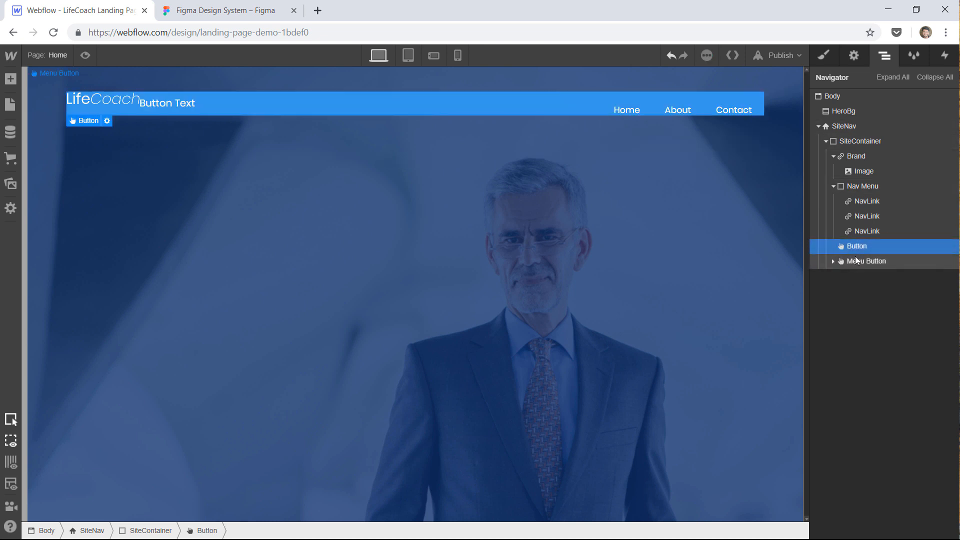
{"action": "left_click", "coordinate": [833, 186]}
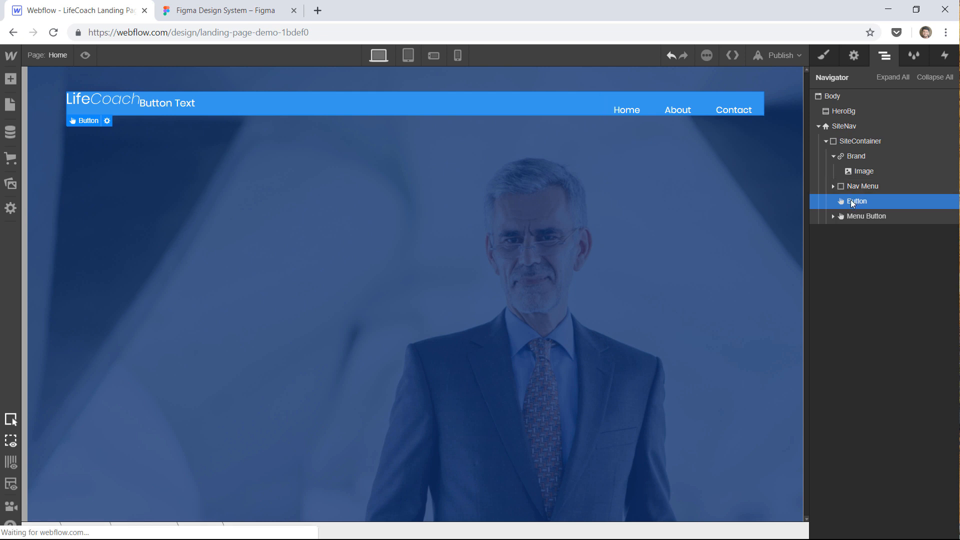
{"action": "left_click_drag", "start_coordinate": [851, 201], "coordinate": [894, 253]}
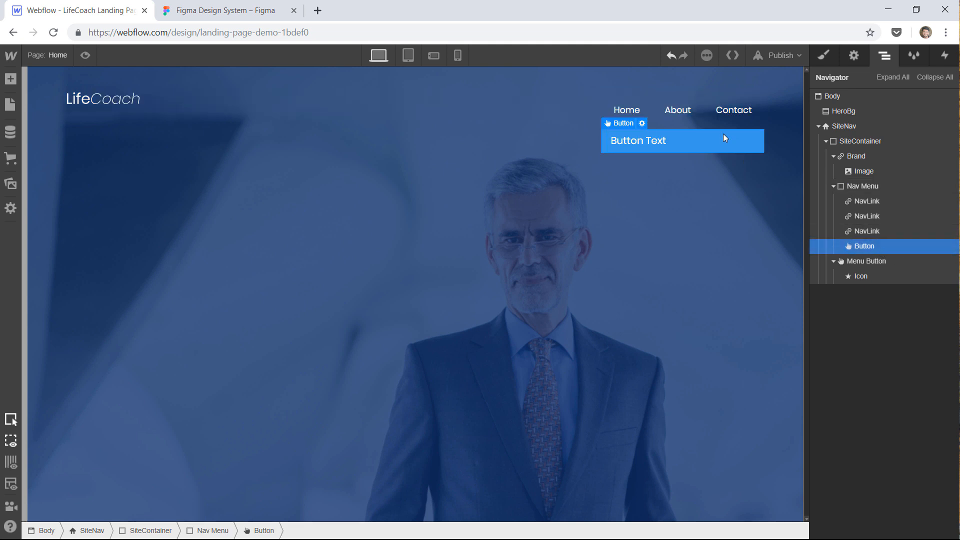
{"action": "left_click", "coordinate": [849, 58]}
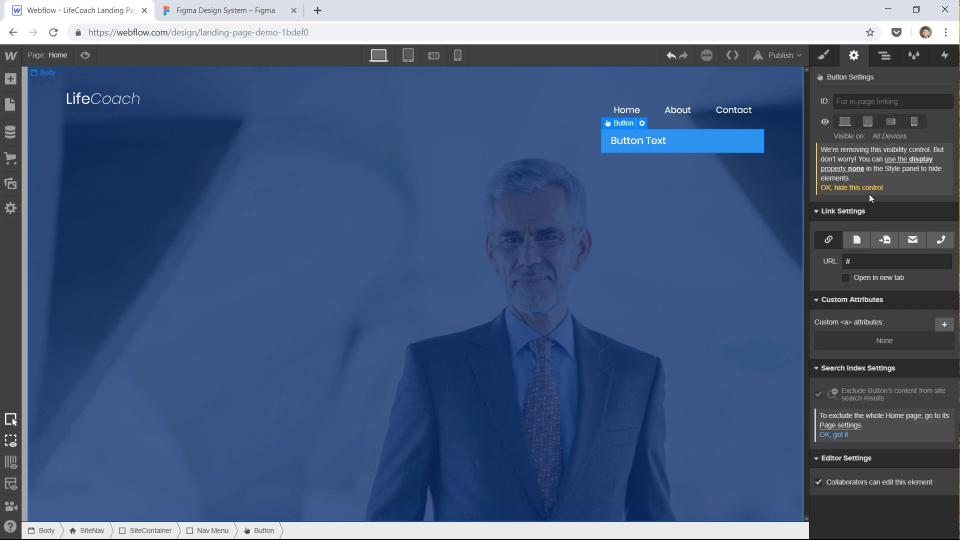
{"action": "left_click", "coordinate": [825, 59]}
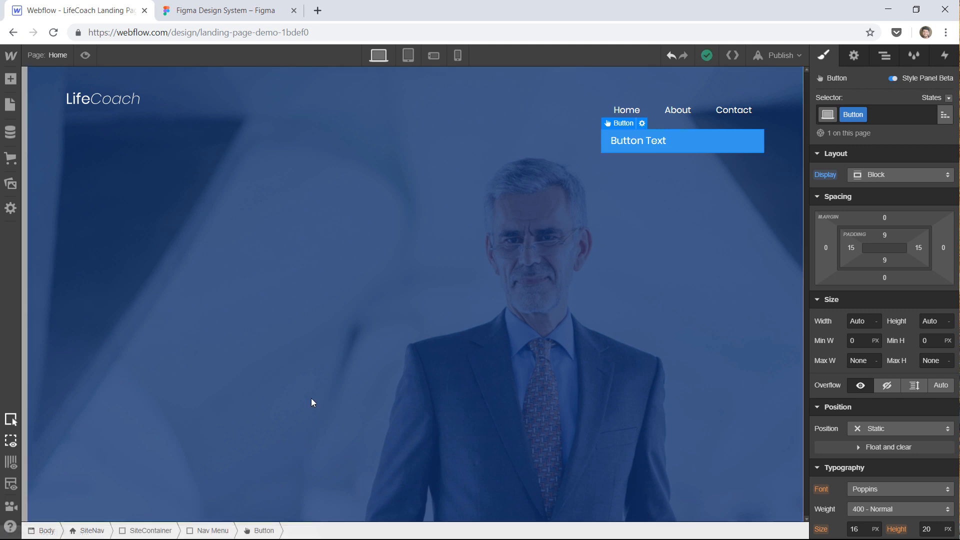
- Set SiteNav's display to Block
{"action": "left_click", "coordinate": [340, 116]}
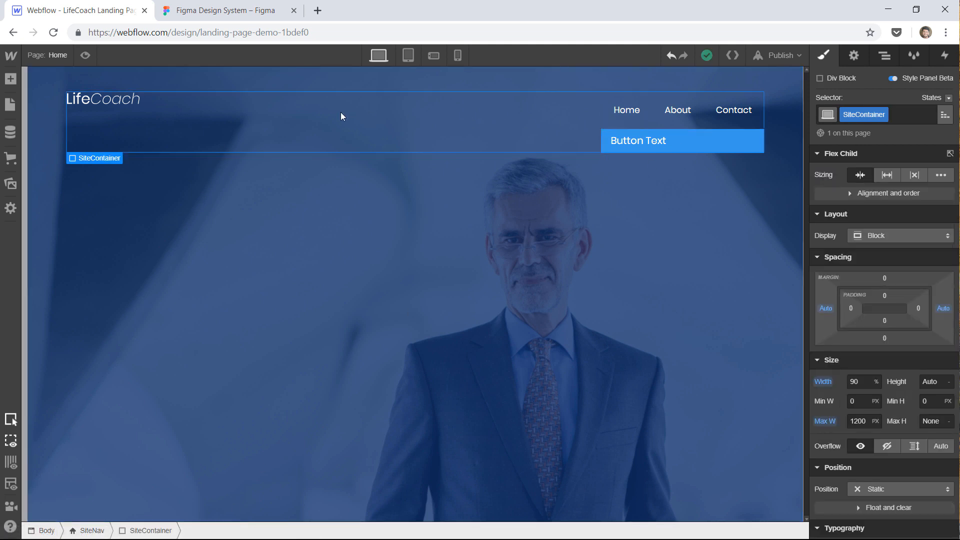
{"action": "left_click", "coordinate": [95, 531]}
{"action": "left_click", "coordinate": [883, 176]}
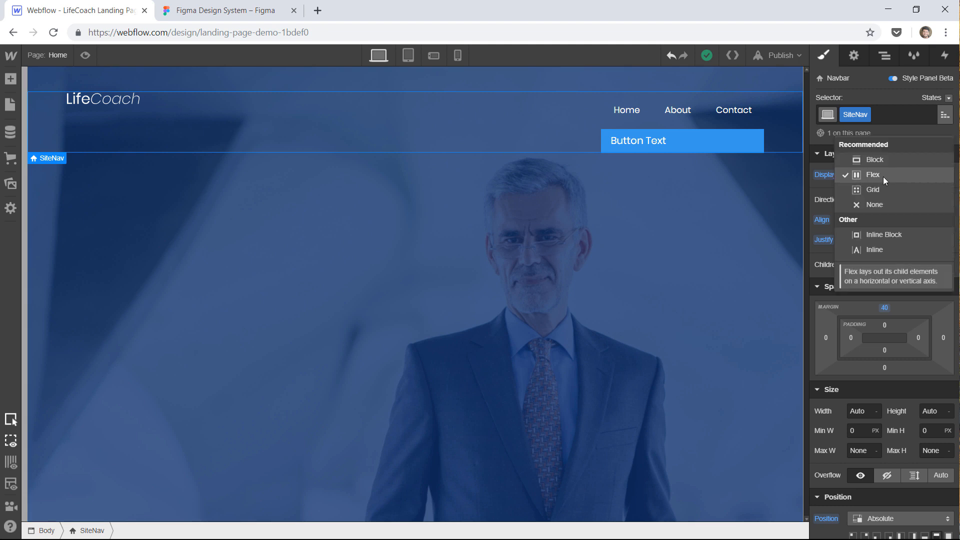
{"action": "left_click", "coordinate": [877, 159]}
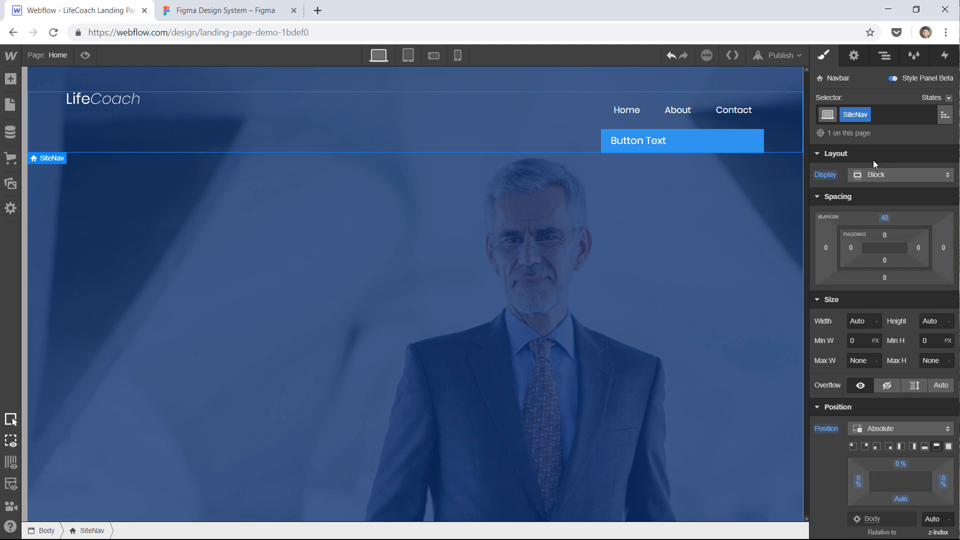
- Review which elements are nested in the Nav Menu and inspect its layout settings
{"action": "left_click", "coordinate": [884, 57]}
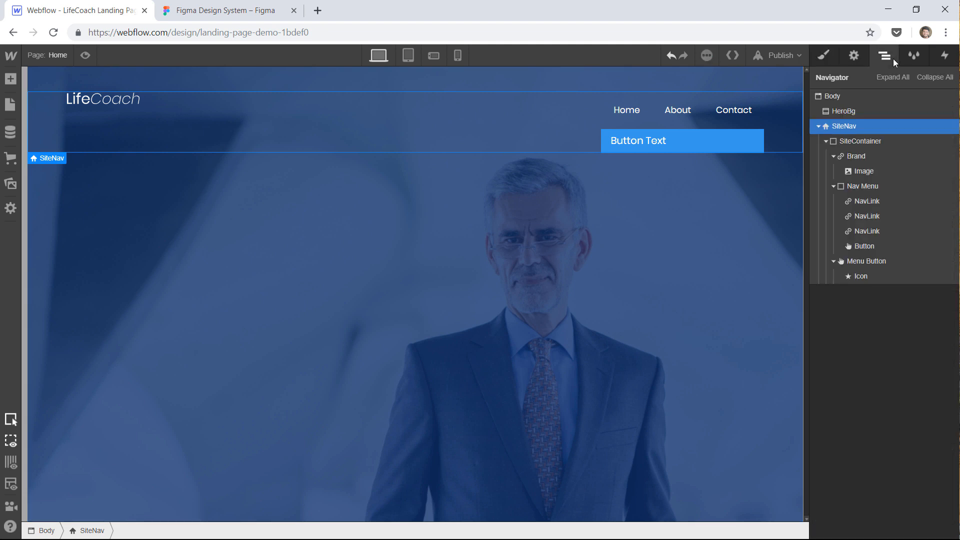
{"action": "left_click", "coordinate": [863, 246]}
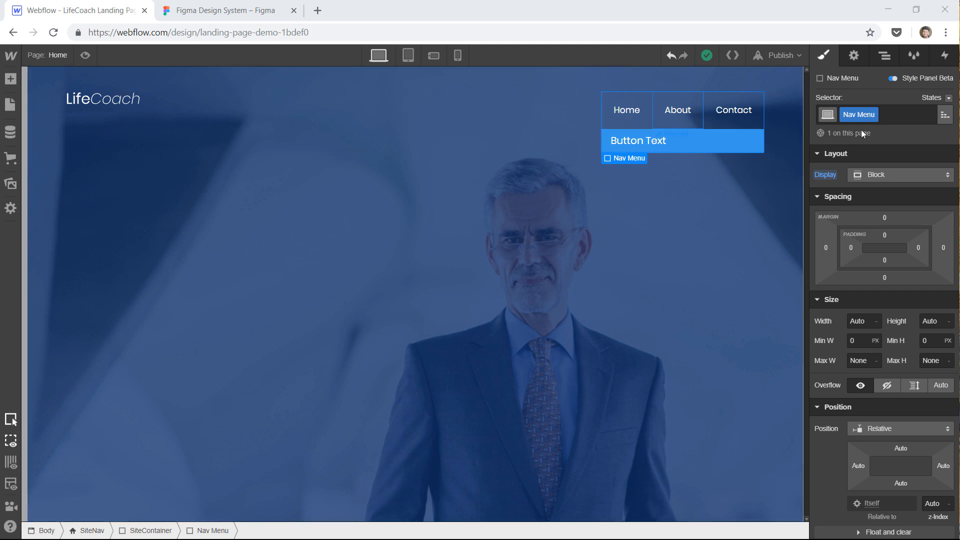
{"action": "left_click", "coordinate": [885, 57]}
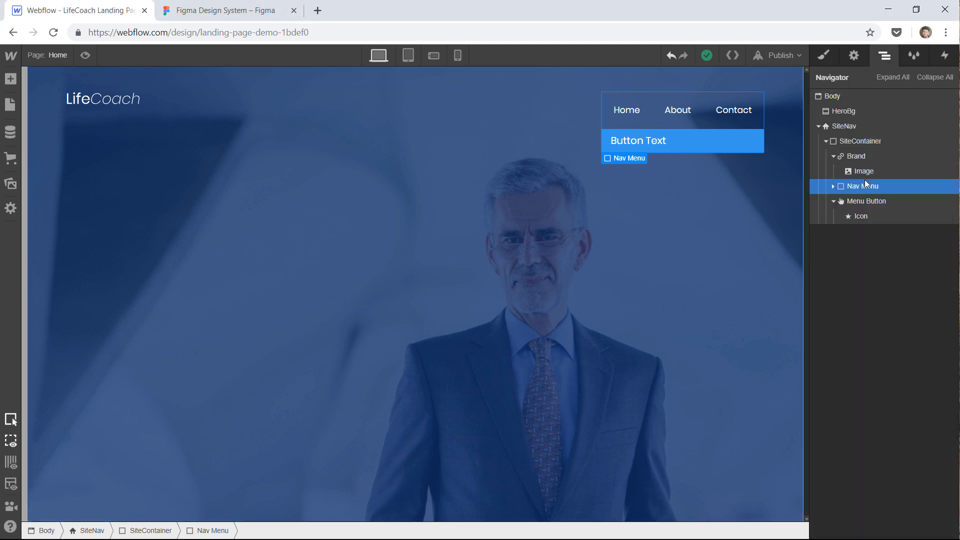
{"action": "left_click", "coordinate": [832, 186]}
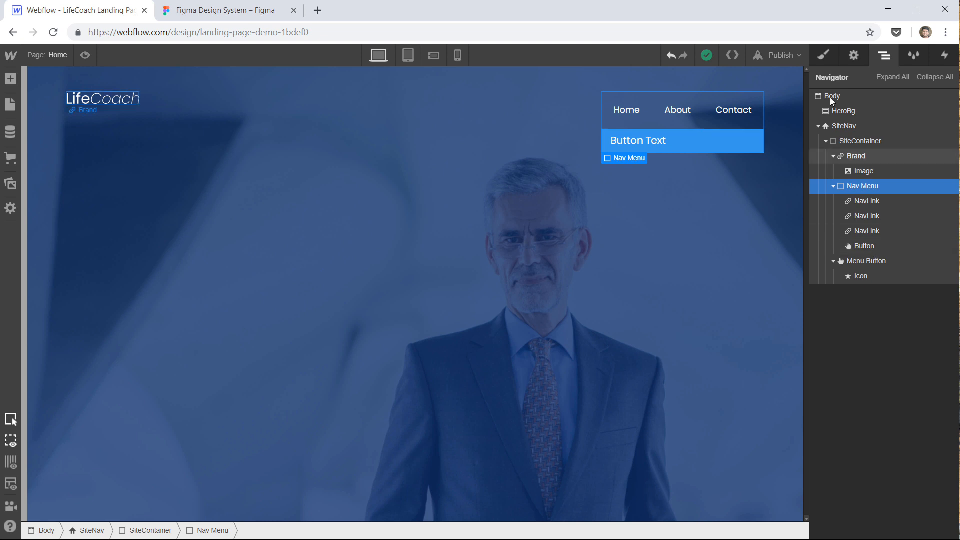
{"action": "left_click", "coordinate": [820, 56]}
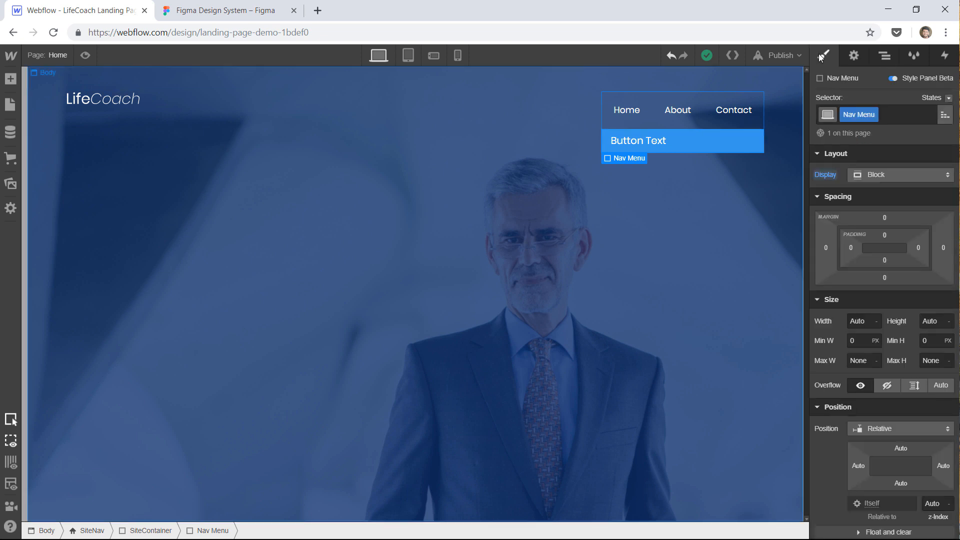
{"action": "left_click", "coordinate": [728, 89]}
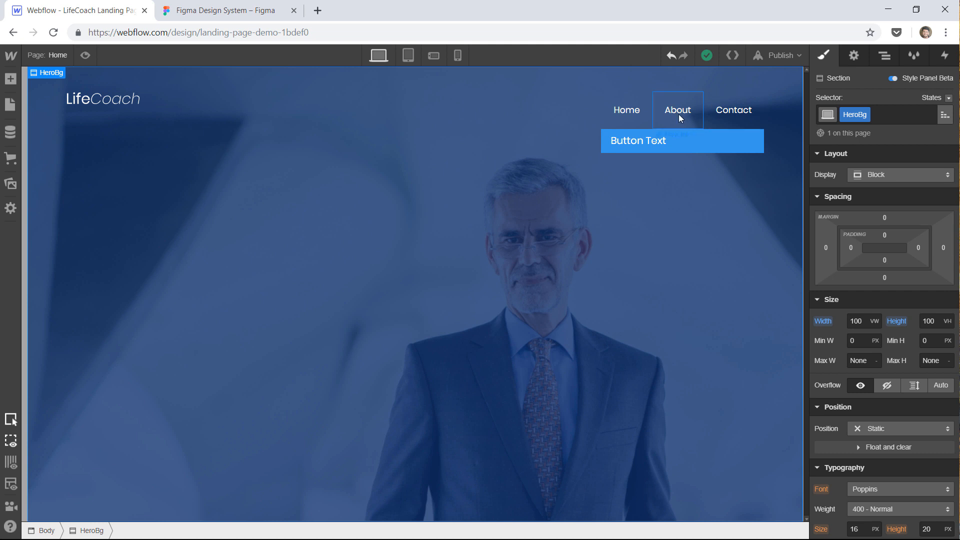
- Set the Nav Menu's display to Flex, try start alignment, and align its children to the center
{"action": "left_click", "coordinate": [883, 56]}
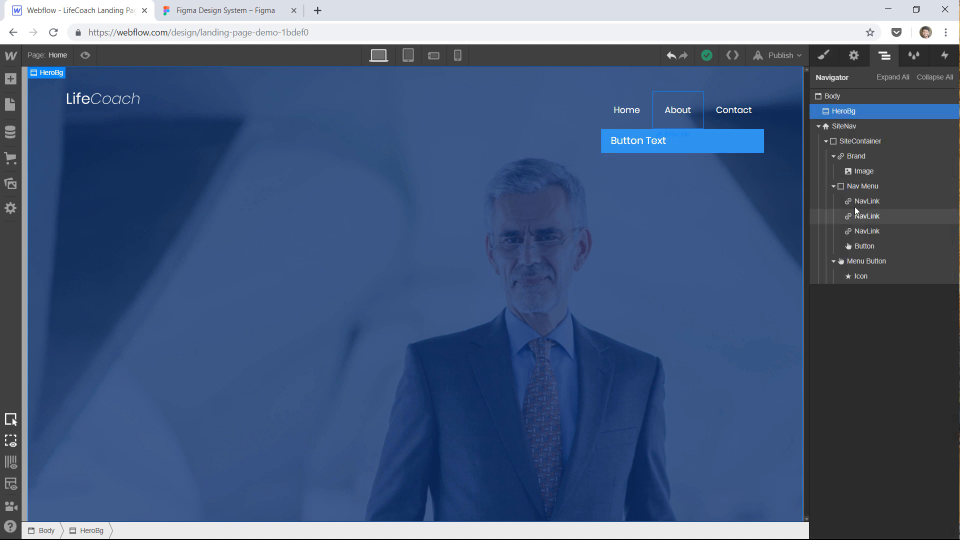
{"action": "left_click", "coordinate": [865, 185]}
{"action": "left_click", "coordinate": [822, 55]}
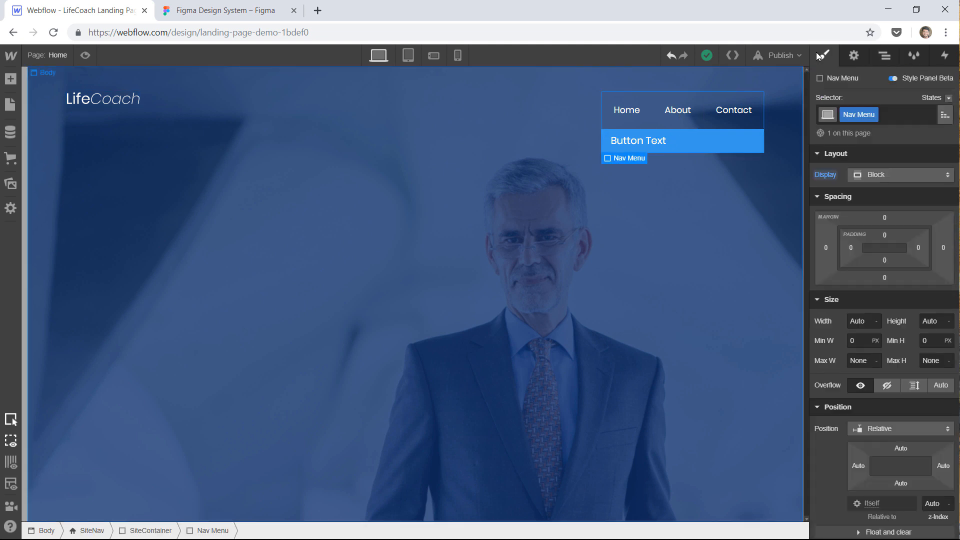
{"action": "left_click", "coordinate": [880, 170]}
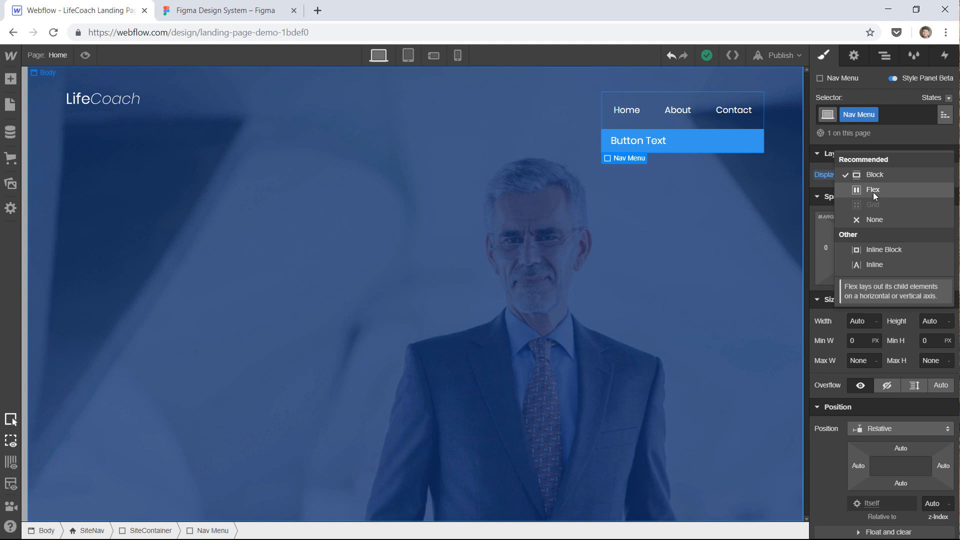
{"action": "left_click", "coordinate": [873, 192]}
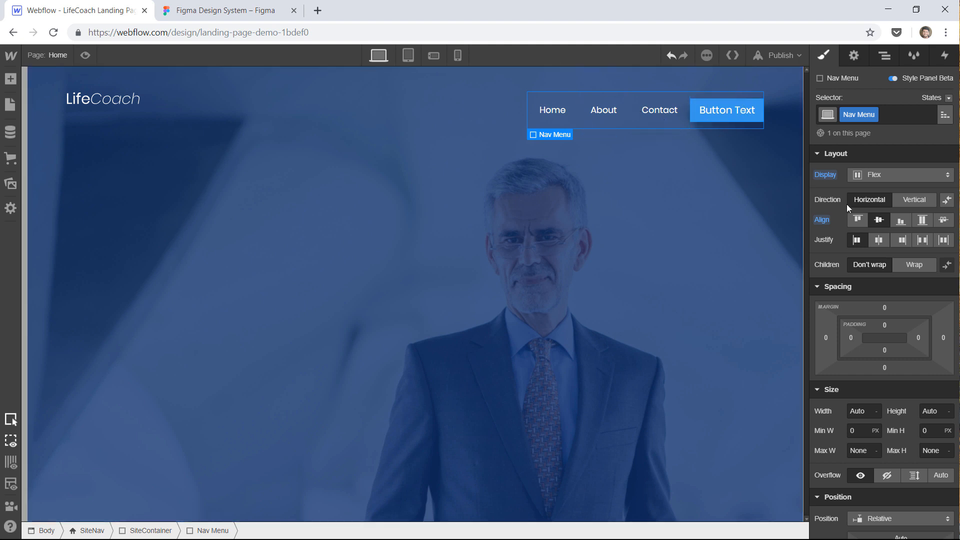
{"action": "left_click", "coordinate": [856, 219]}
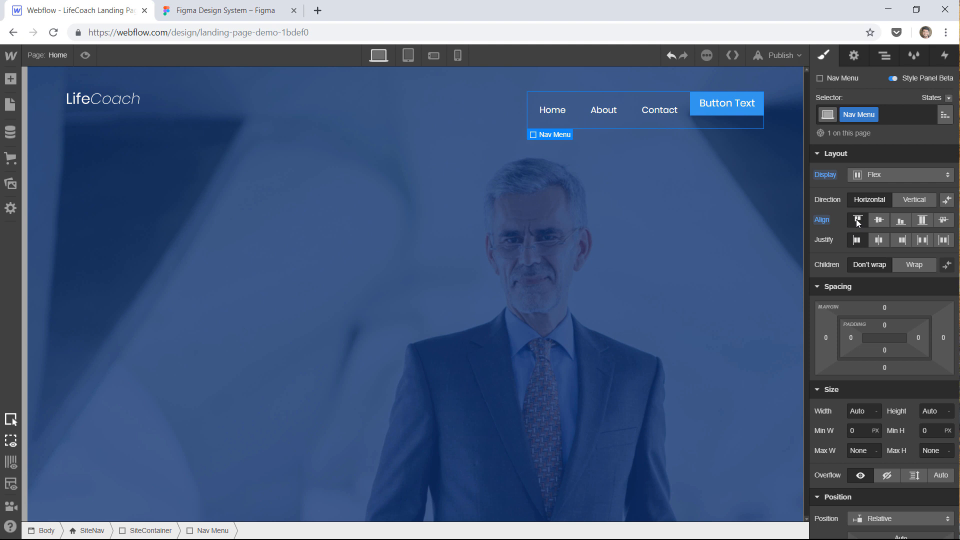
{"action": "left_click", "coordinate": [874, 222]}
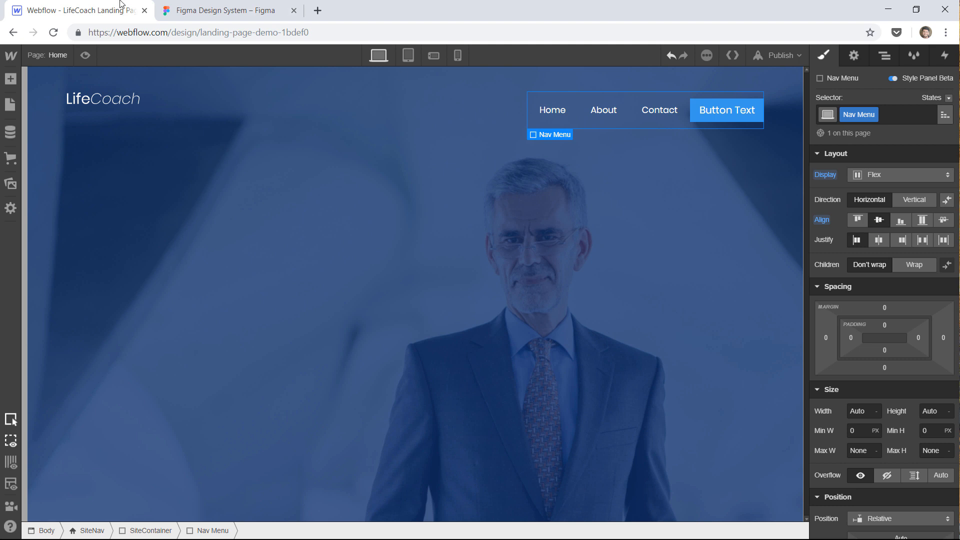
- Switch to the Figma design and copy the fill color #EAC100 of the Enroll Now button's rectangle
{"action": "left_click", "coordinate": [235, 10]}
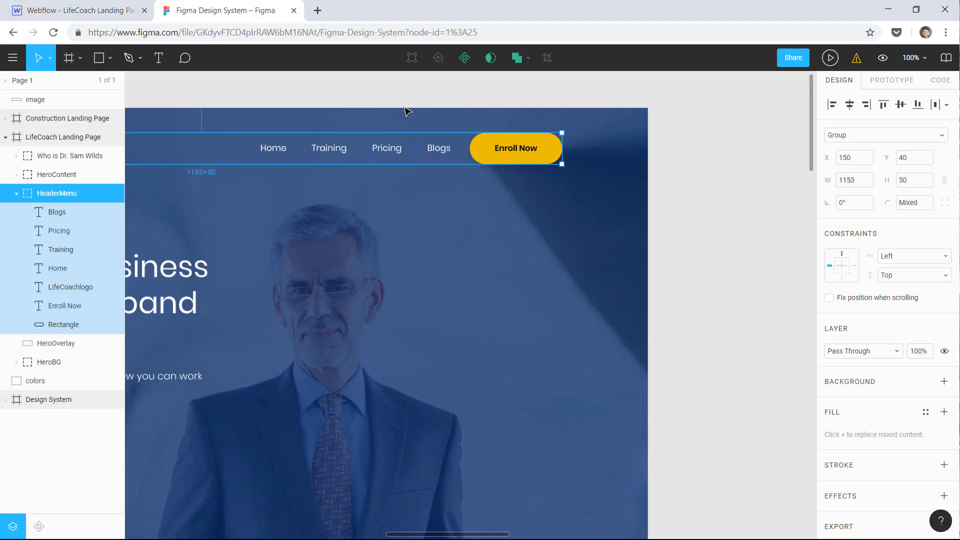
{"action": "double_click", "coordinate": [484, 151]}
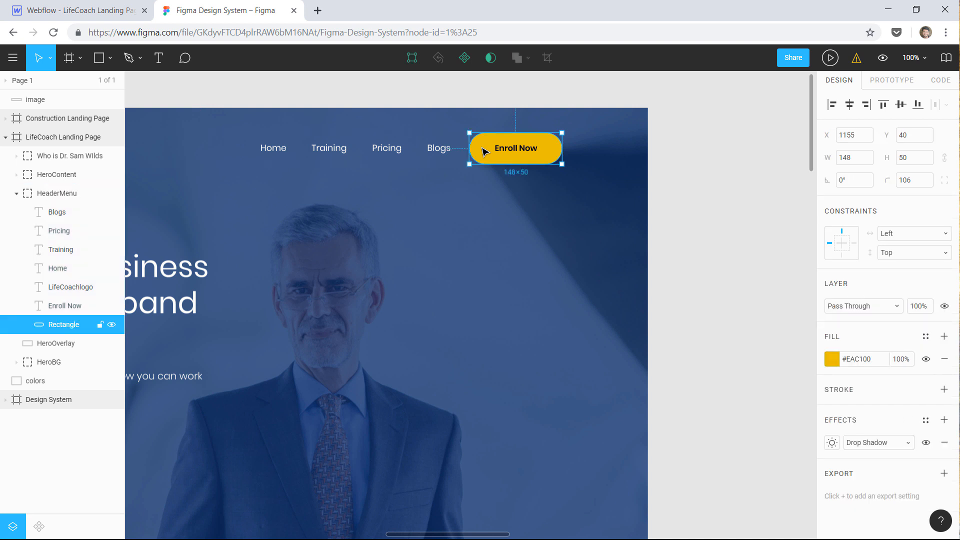
{"action": "left_click", "coordinate": [875, 363]}
{"action": "key", "text": "ctrl+c"}
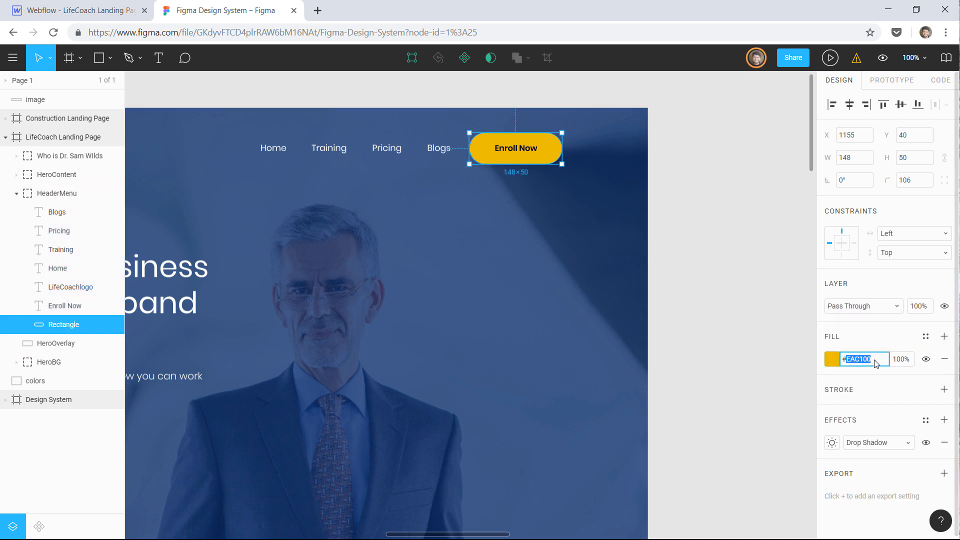
- Back in Webflow, set the Button class's background color to the copied value EAC100
{"action": "left_click", "coordinate": [80, 10]}
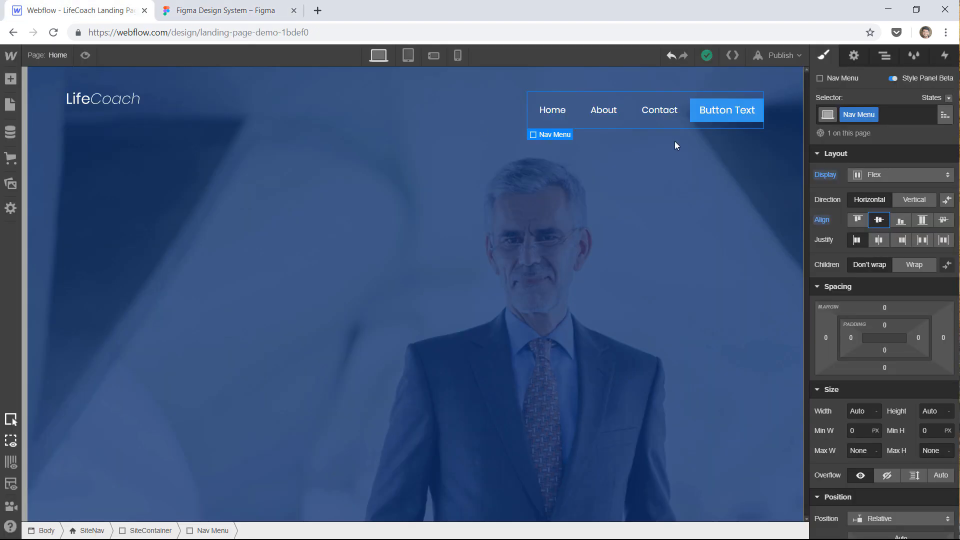
{"action": "left_click", "coordinate": [730, 101]}
{"action": "scroll", "coordinate": [918, 266], "scroll_direction": "down", "scroll_amount": 6}
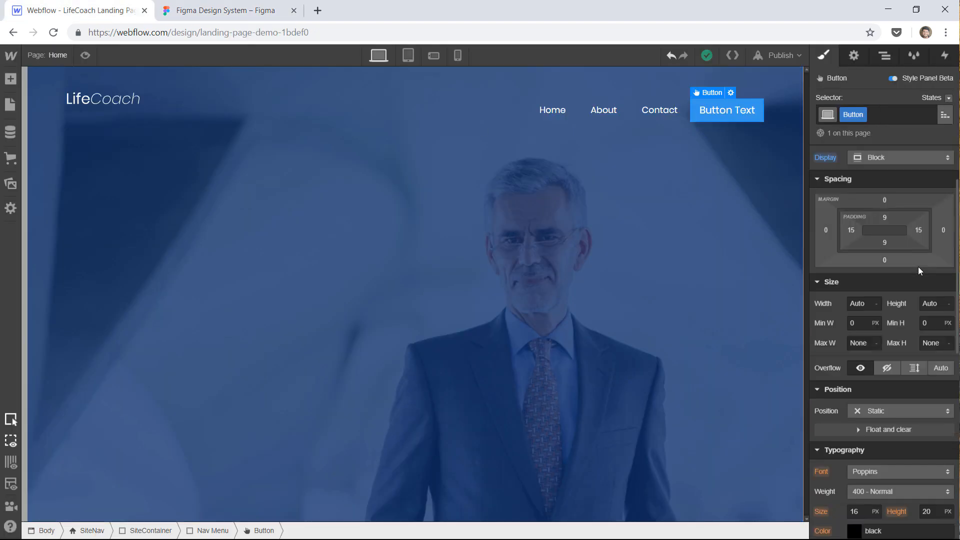
{"action": "left_click", "coordinate": [903, 431]}
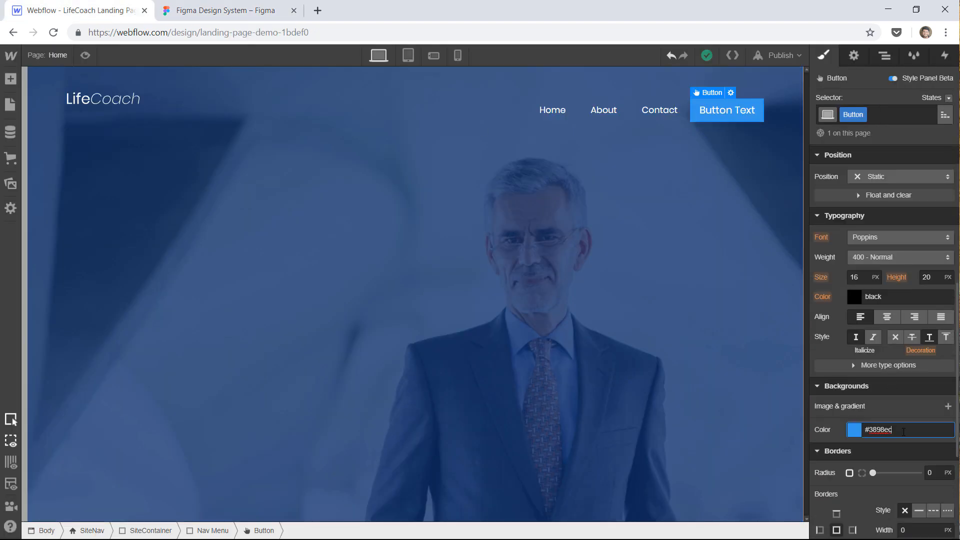
{"action": "key", "text": "ctrl+a"}
{"action": "key", "text": "ctrl+v"}
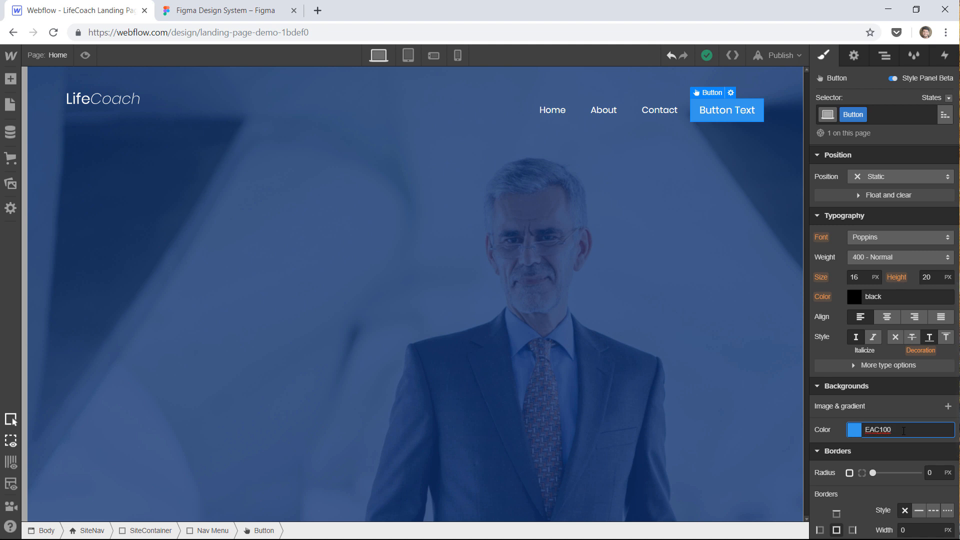
{"action": "key", "text": "Return"}
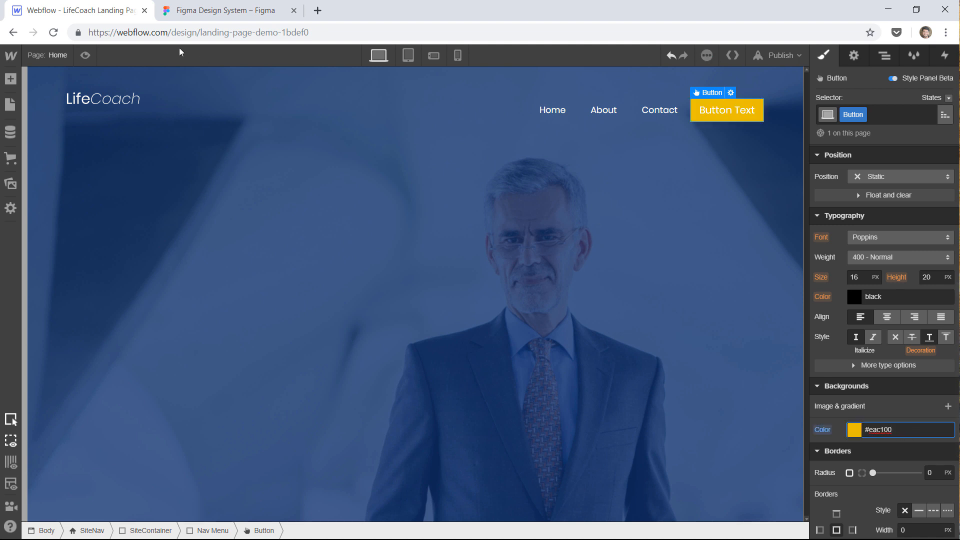
- Check the font, weight, size and color of the Enroll Now label in Figma and return to Webflow
{"action": "left_click", "coordinate": [225, 10]}
{"action": "double_click", "coordinate": [518, 154]}
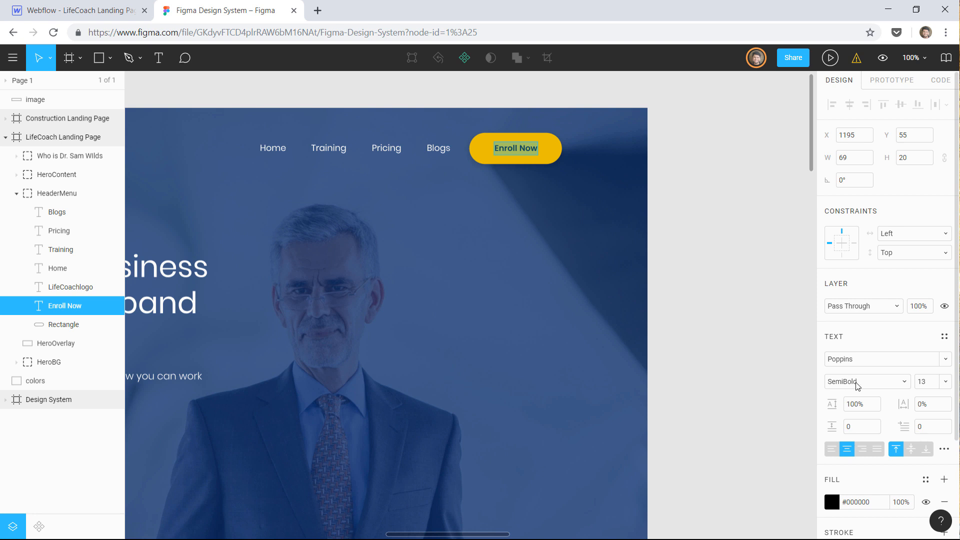
{"action": "left_click", "coordinate": [100, 11]}
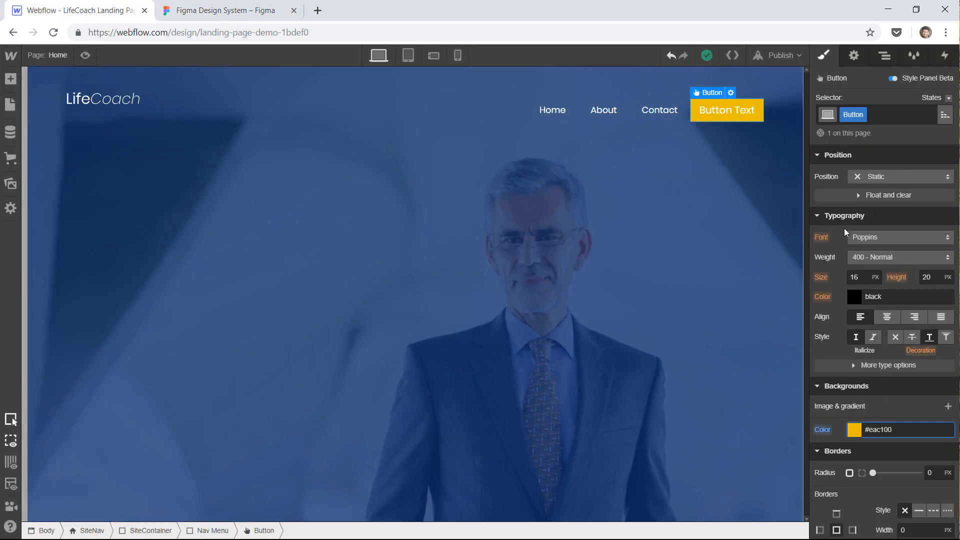
- Set the Button class's font weight to 600 - Semi Bold and its font size to 13 px
{"action": "left_click", "coordinate": [872, 254]}
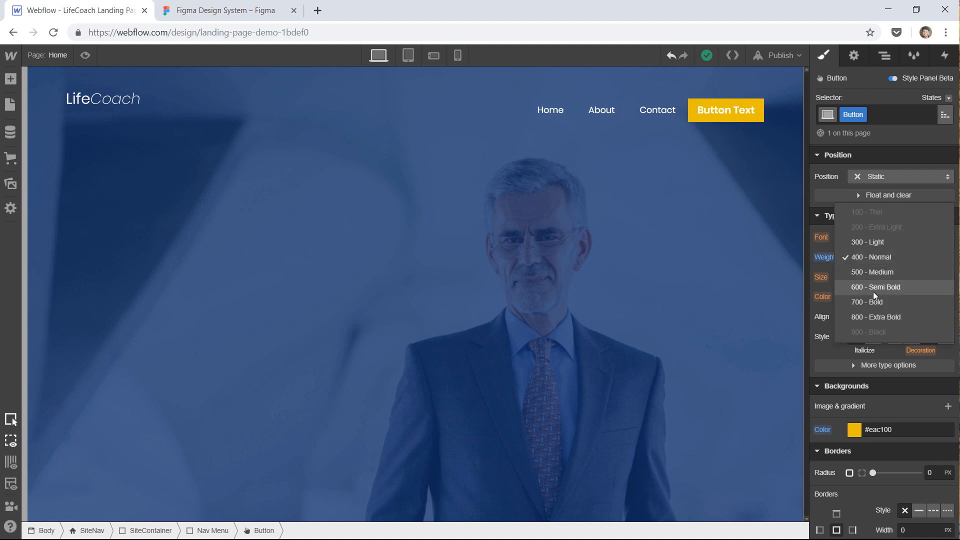
{"action": "left_click", "coordinate": [872, 292]}
{"action": "left_click", "coordinate": [856, 276]}
{"action": "type", "text": "13"}
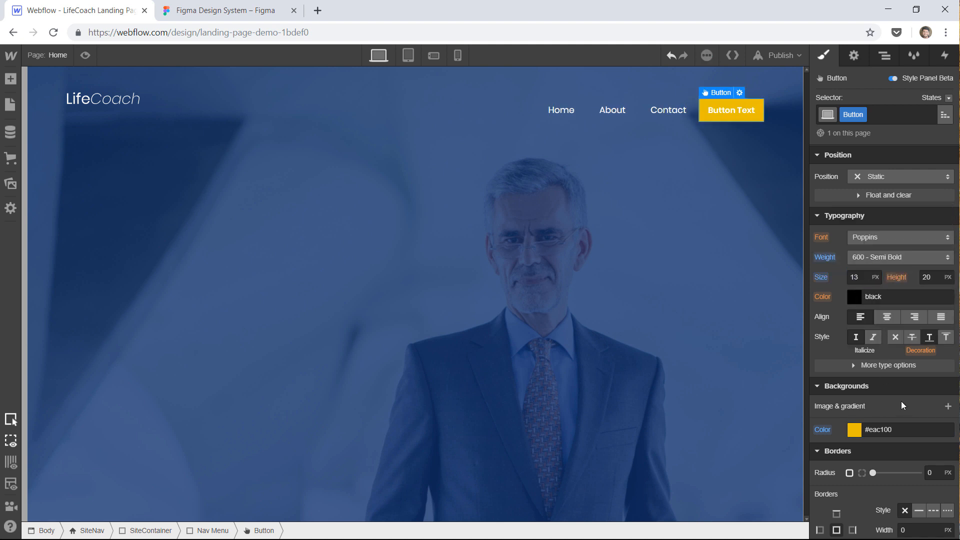
- Set the button's text color to black and round all its corners with a 20 px border radius
{"action": "left_click", "coordinate": [853, 296]}
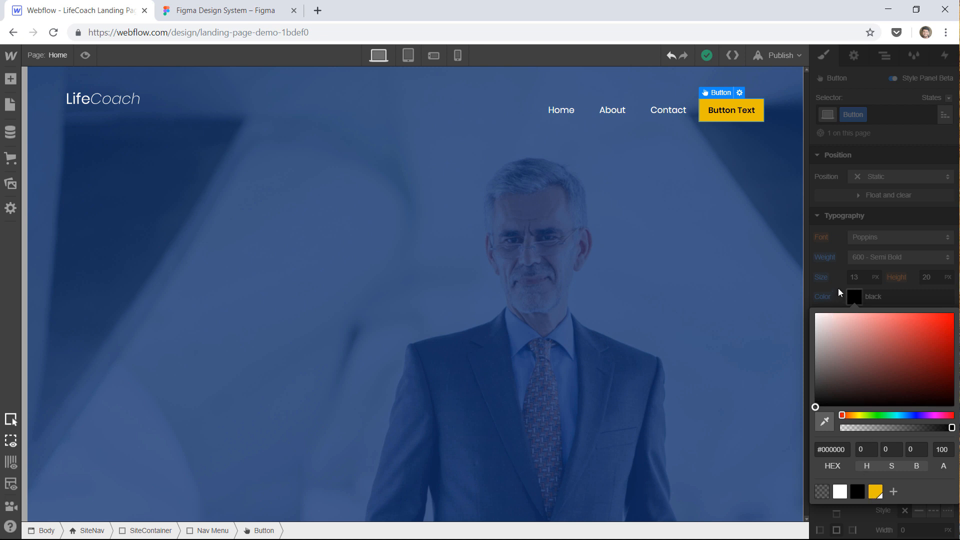
{"action": "left_click", "coordinate": [838, 288]}
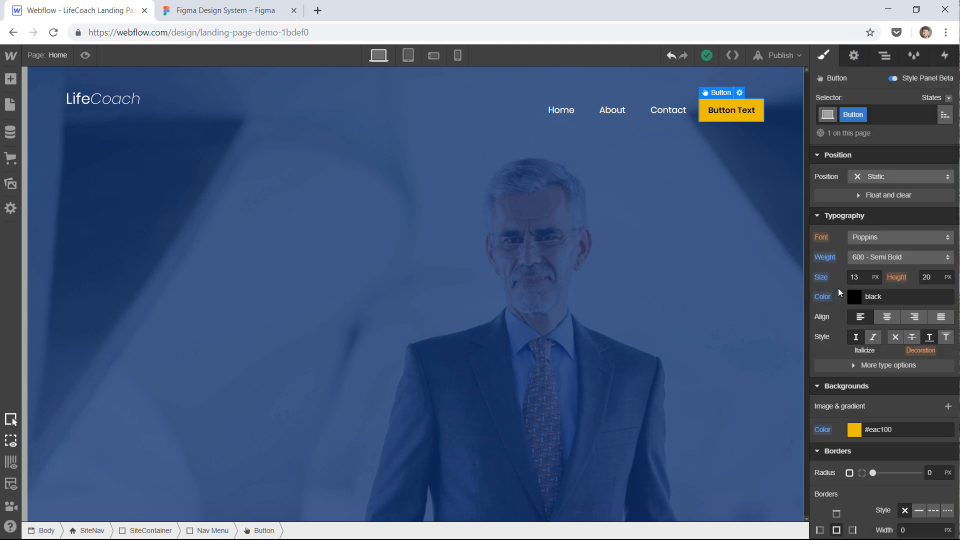
{"action": "left_click", "coordinate": [854, 297]}
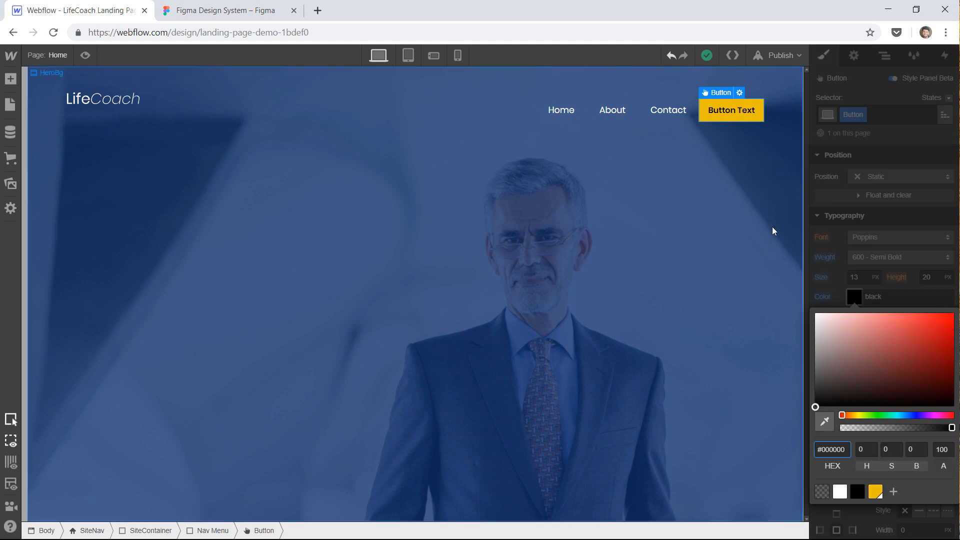
{"action": "left_click", "coordinate": [840, 283]}
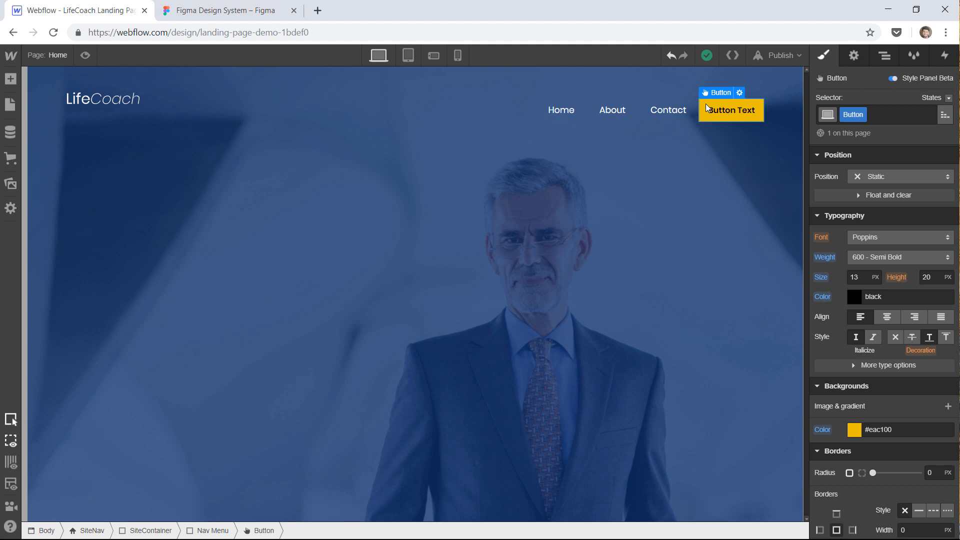
{"action": "scroll", "coordinate": [881, 343], "scroll_direction": "down", "scroll_amount": 3}
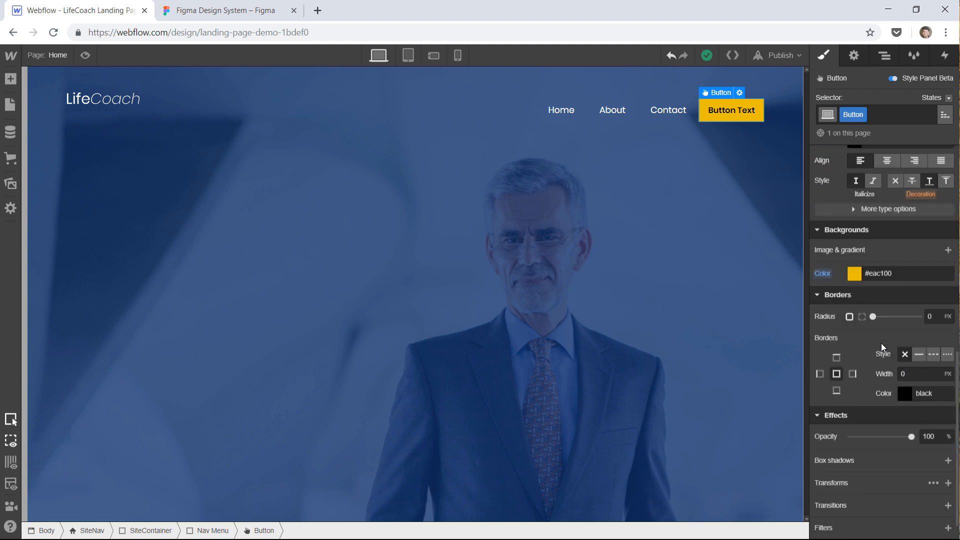
{"action": "left_click_drag", "start_coordinate": [873, 317], "coordinate": [918, 316]}
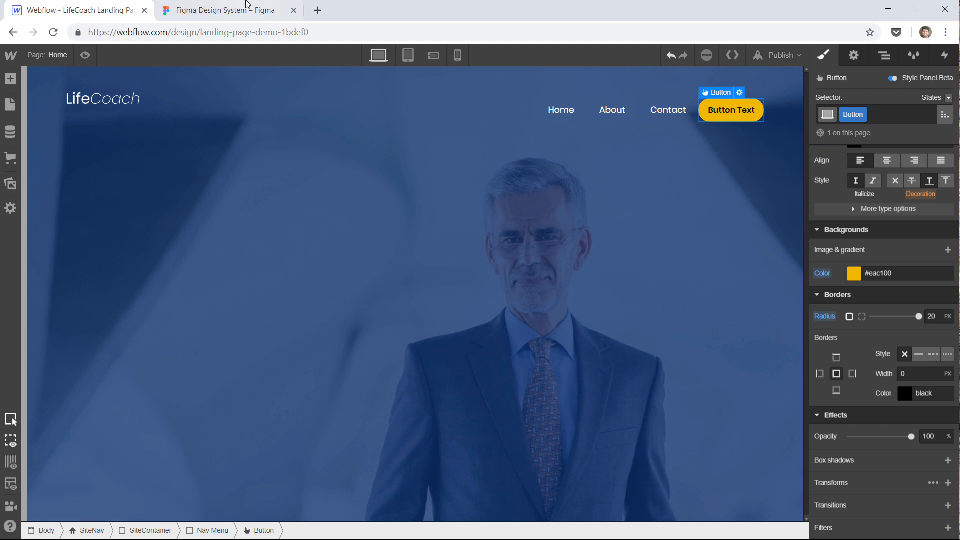
- Measure the distances from the Enroll Now label to its button's edges in Figma and return to Webflow
{"action": "left_click", "coordinate": [225, 10]}
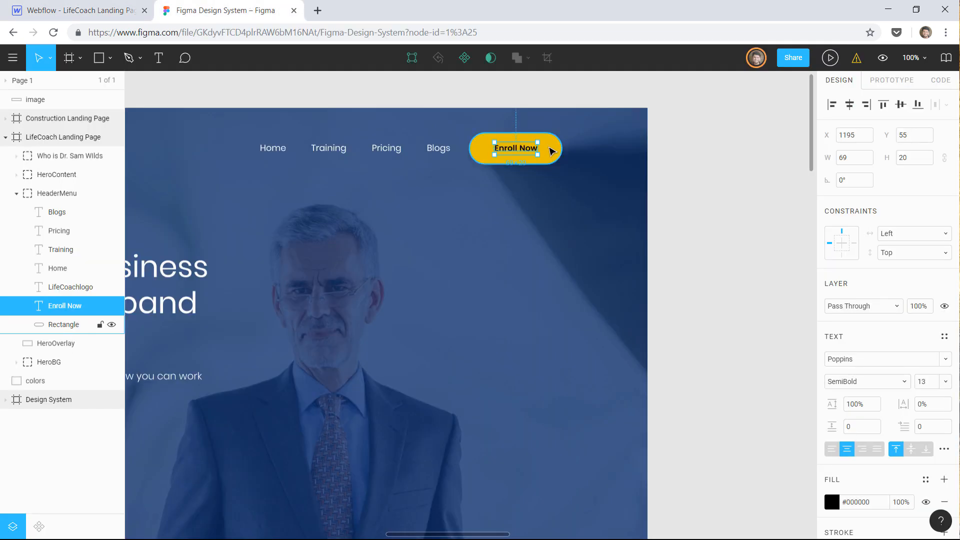
{"action": "left_click", "coordinate": [536, 150]}
{"action": "key", "text": "alt"}
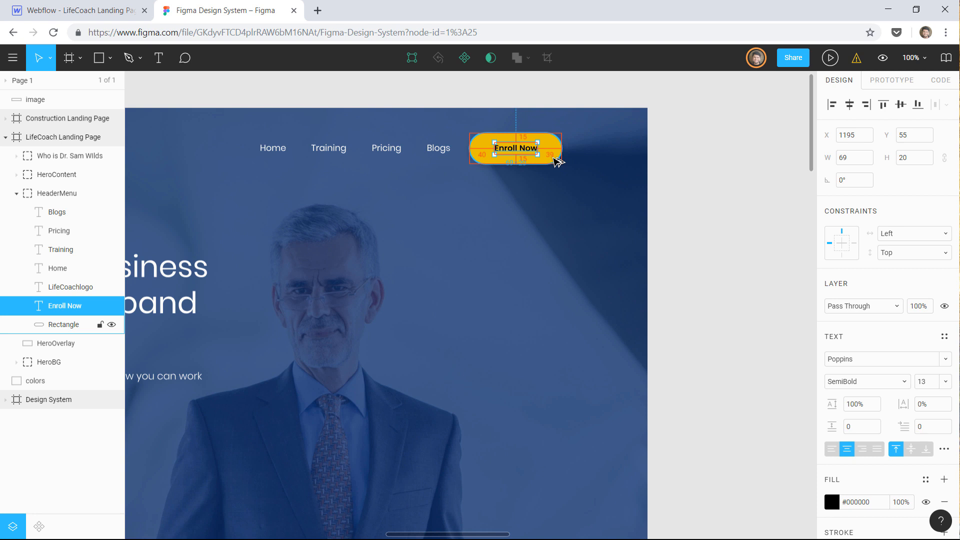
{"action": "left_click", "coordinate": [32, 10]}
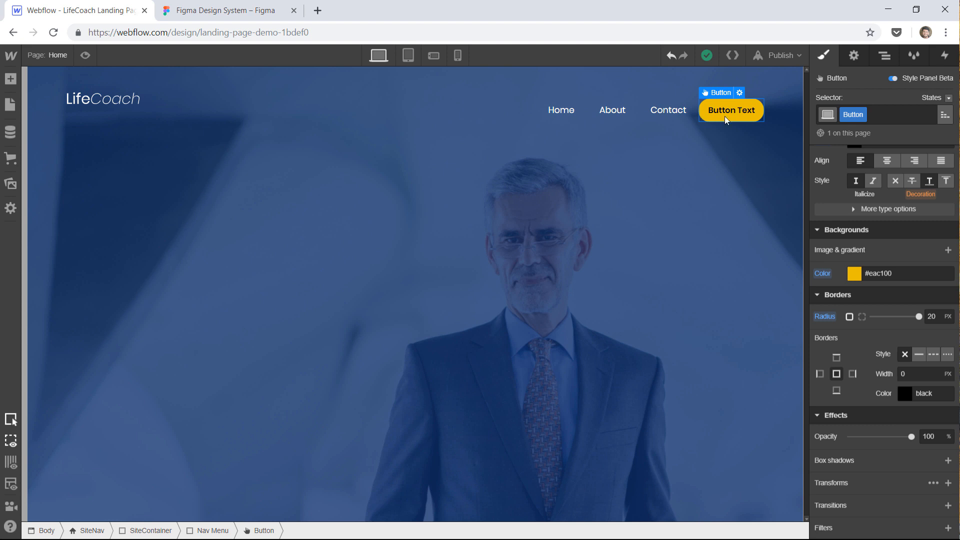
- Set the Button class's left and right padding to 40 px each
{"action": "scroll", "coordinate": [892, 215], "scroll_direction": "up", "scroll_amount": 10}
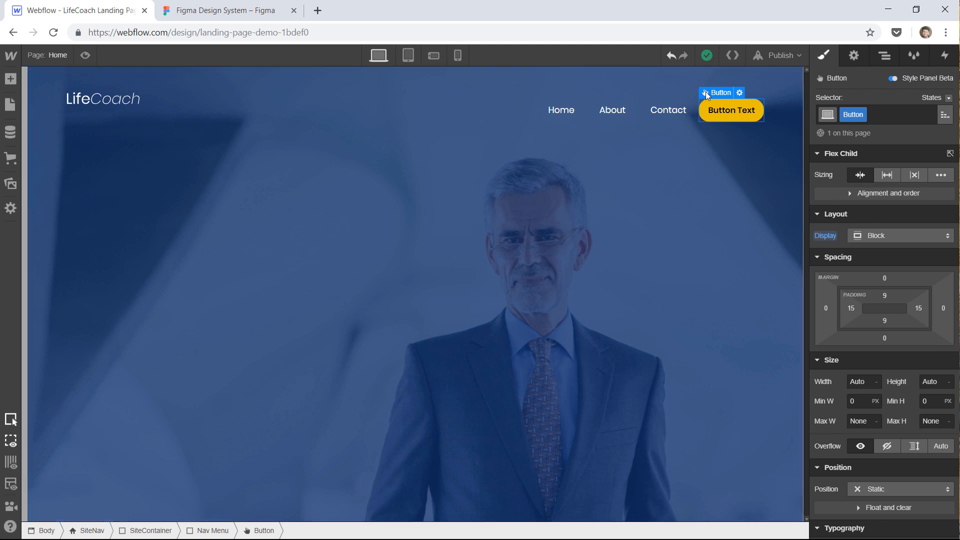
{"action": "left_click", "coordinate": [851, 308]}
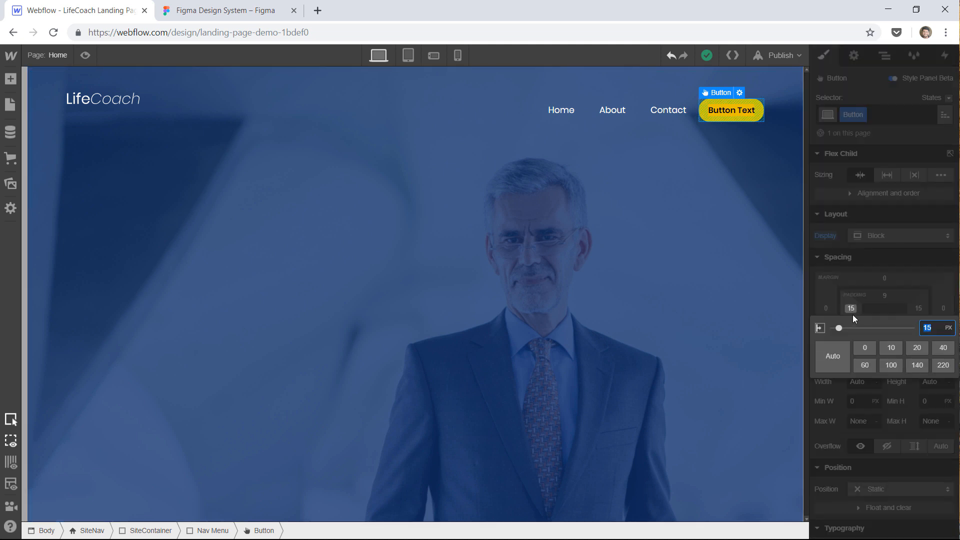
{"action": "type", "text": "40"}
{"action": "key", "text": "Return"}
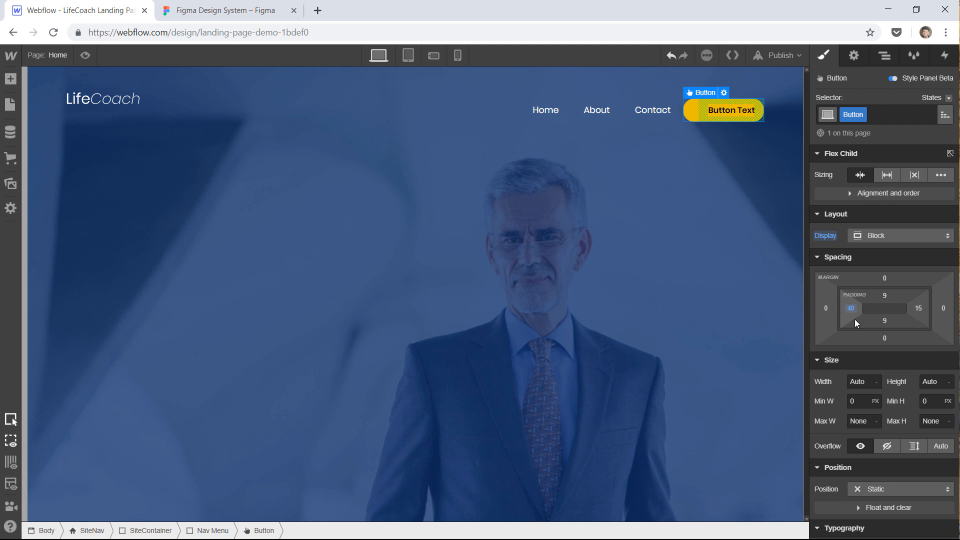
{"action": "left_click", "coordinate": [920, 310]}
{"action": "type", "text": "40"}
{"action": "key", "text": "Return"}
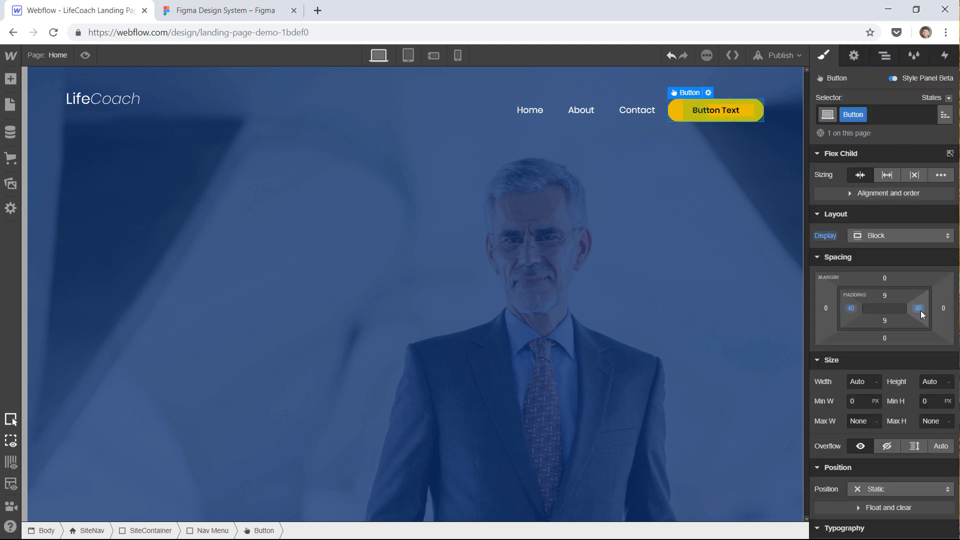
- Set the top padding of the yellow nav button to 15 px
{"action": "left_click", "coordinate": [884, 295]}
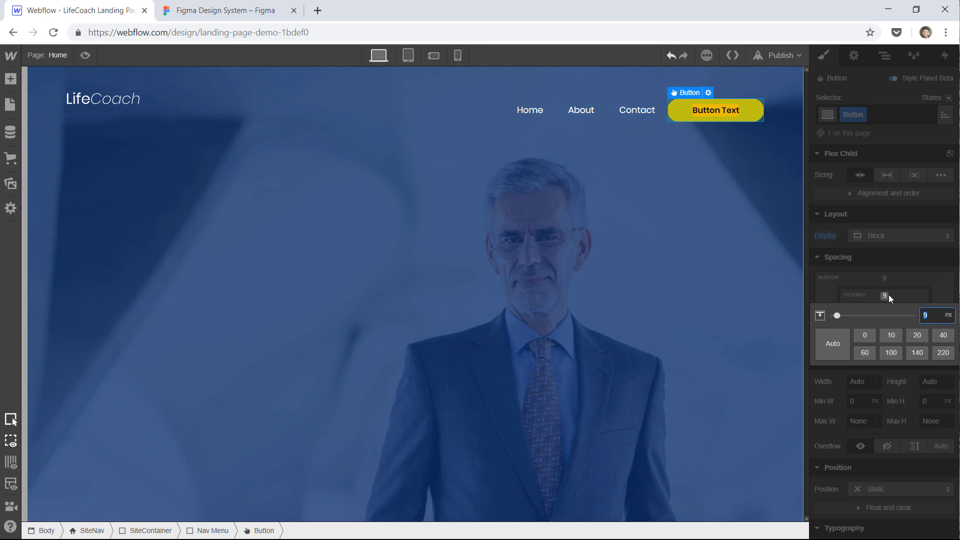
{"action": "type", "text": "15"}
{"action": "key", "text": "Return"}
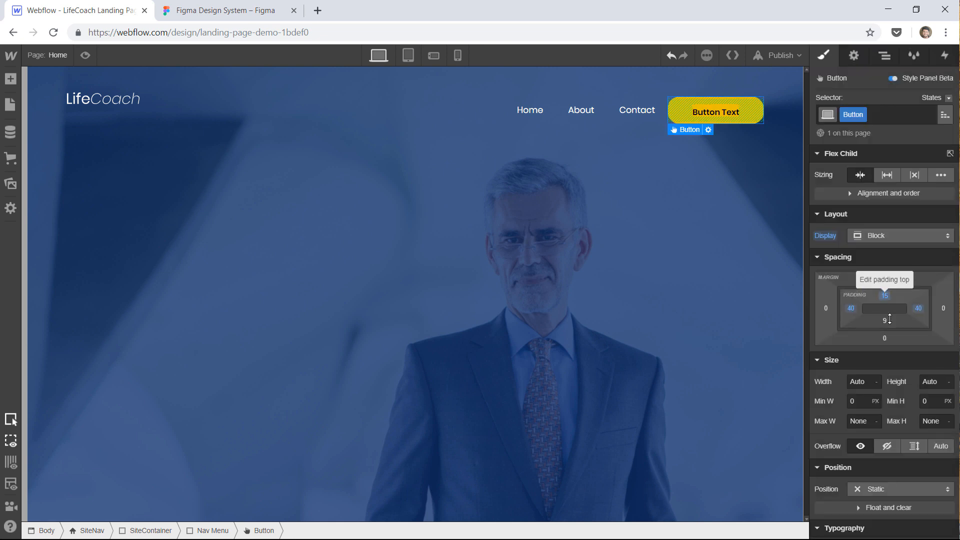
- Set the bottom margin of the yellow nav button to 15 px
{"action": "left_click", "coordinate": [885, 339]}
{"action": "type", "text": "15"}
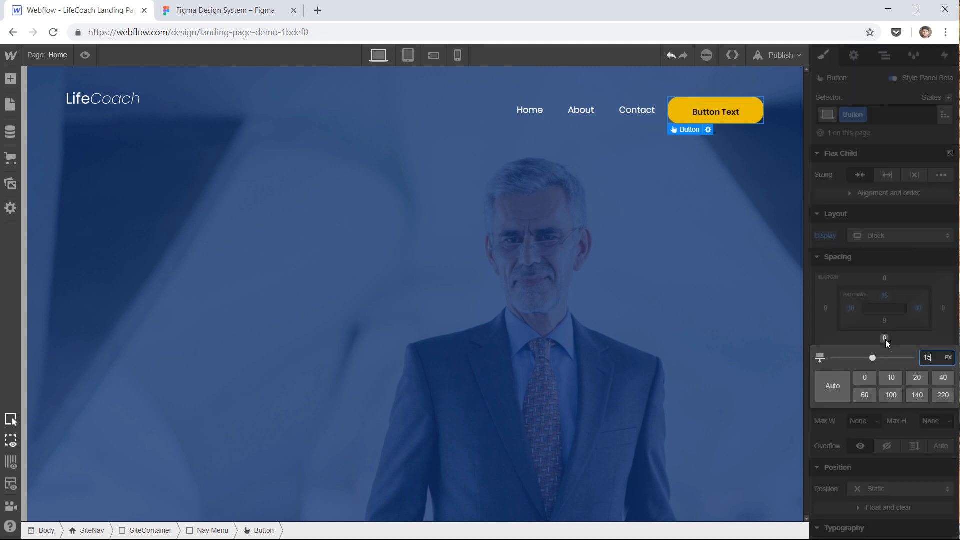
{"action": "key", "text": "Return"}
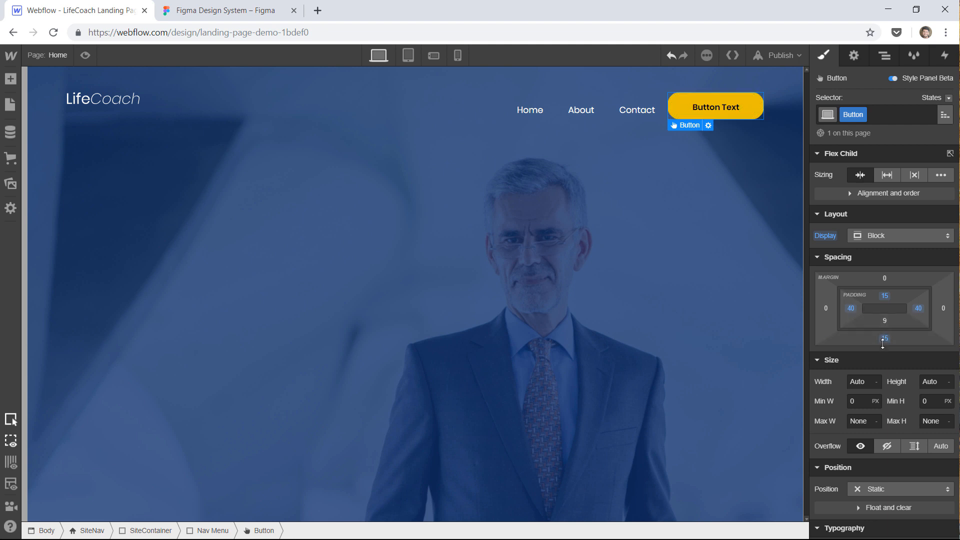
- Set the nav button's border radius to 100 px
{"action": "scroll", "coordinate": [881, 347], "scroll_direction": "down", "scroll_amount": 10}
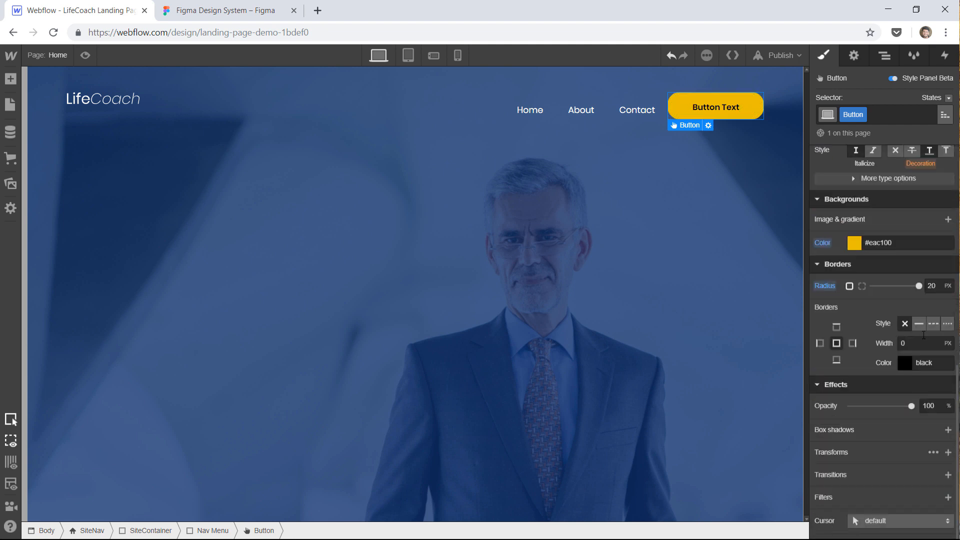
{"action": "left_click", "coordinate": [933, 286]}
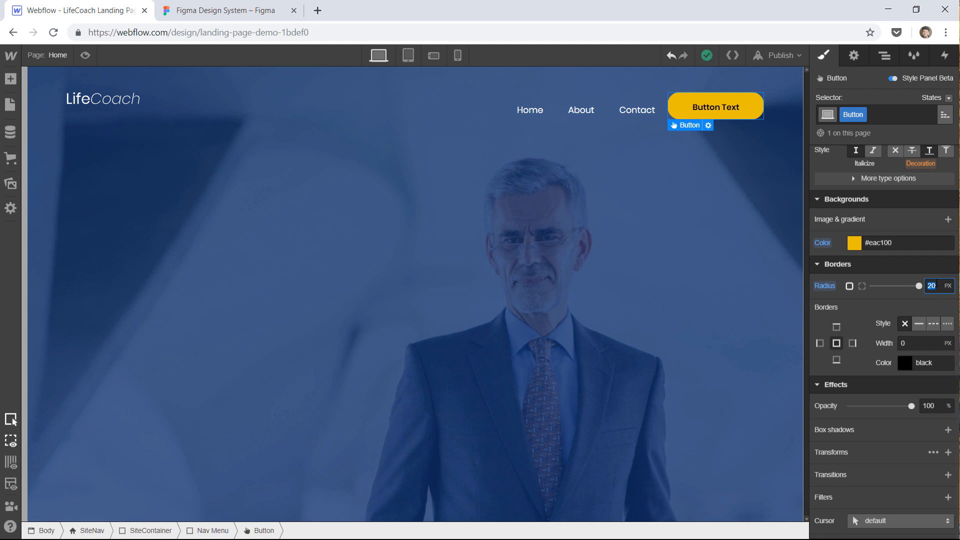
{"action": "type", "text": "100"}
{"action": "key", "text": "Return"}
- Try centre justification and top alignment on the Nav Menu, and return it to centre alignment with start justification
{"action": "left_click", "coordinate": [633, 113]}
{"action": "left_click", "coordinate": [745, 106]}
{"action": "scroll", "coordinate": [896, 198], "scroll_direction": "up", "scroll_amount": 10}
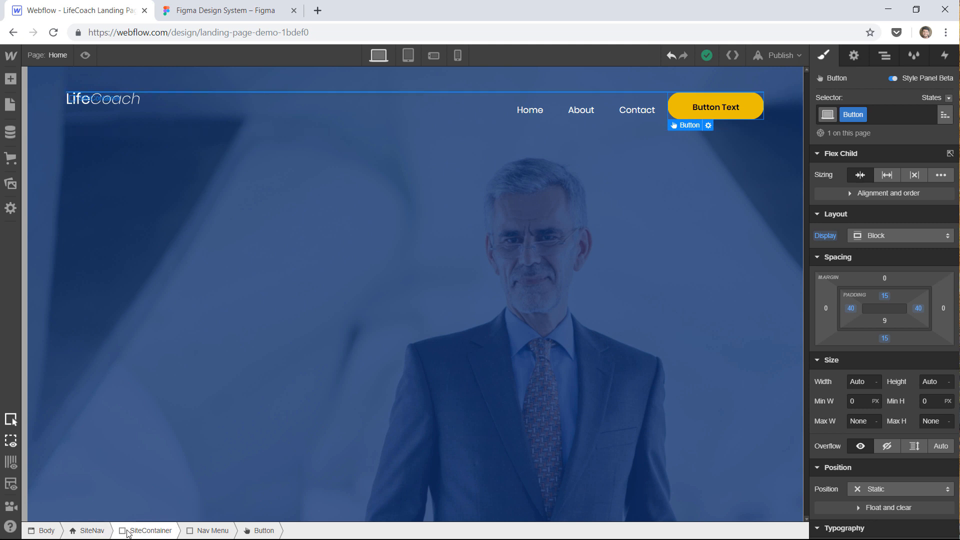
{"action": "left_click", "coordinate": [210, 532]}
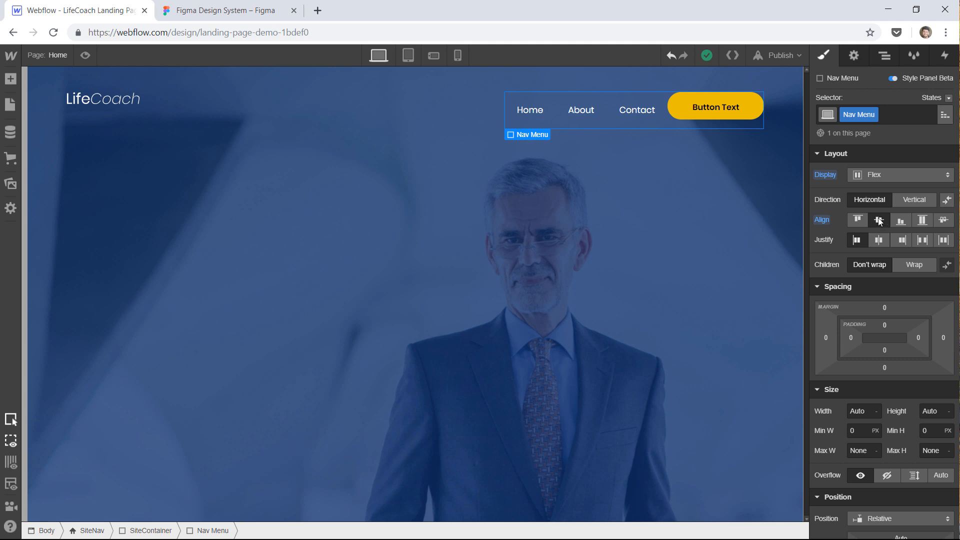
{"action": "left_click", "coordinate": [878, 240]}
{"action": "left_click", "coordinate": [857, 220]}
{"action": "left_click", "coordinate": [878, 220]}
{"action": "left_click", "coordinate": [856, 240]}
- Set the nav button's bottom padding to 15 px and its bottom margin to 0
{"action": "left_click", "coordinate": [754, 107]}
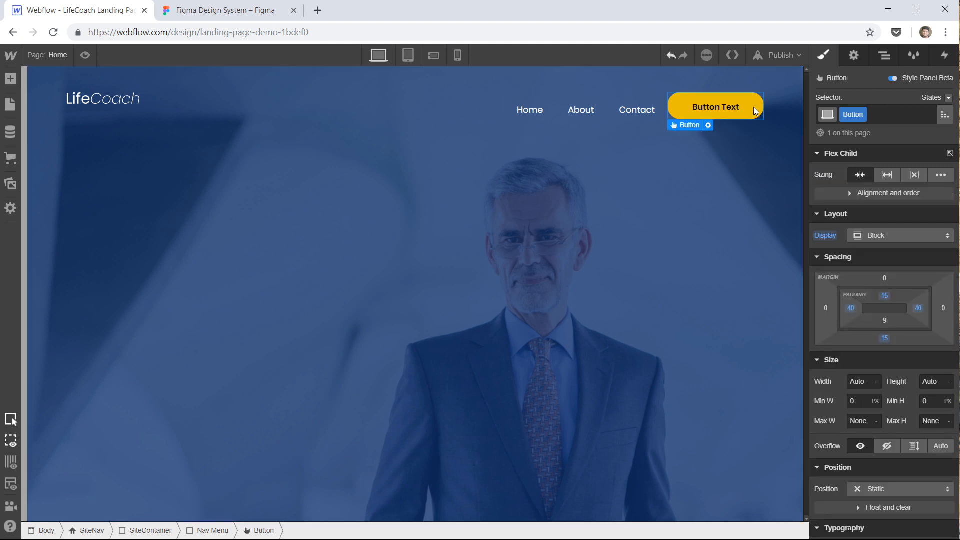
{"action": "left_click_drag", "start_coordinate": [887, 324], "coordinate": [890, 328]}
{"action": "left_click", "coordinate": [884, 321]}
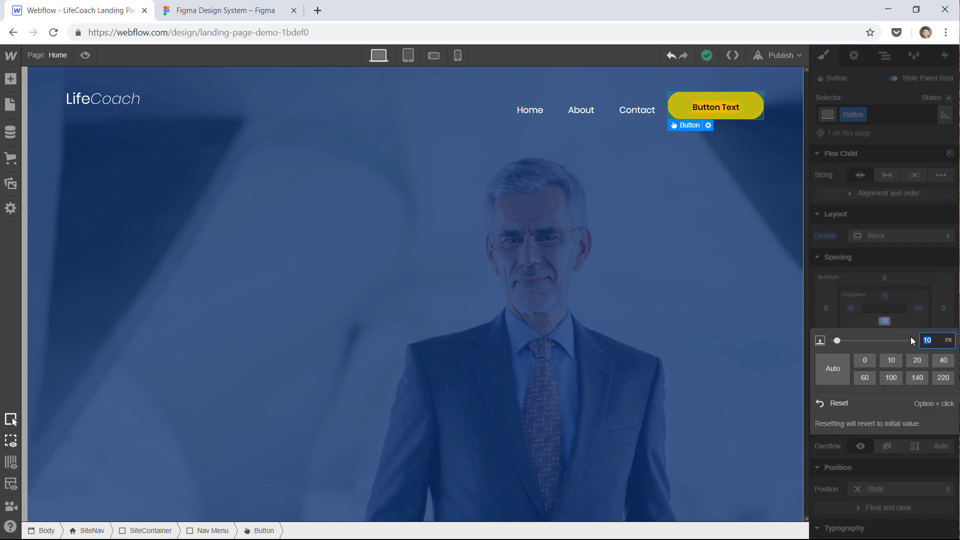
{"action": "type", "text": "15"}
{"action": "key", "text": "Return"}
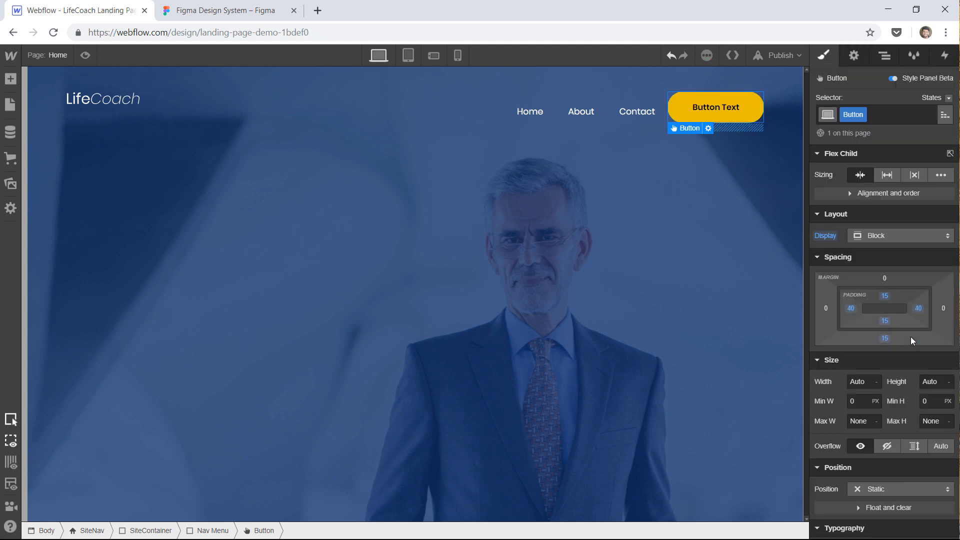
{"action": "left_click", "coordinate": [884, 338]}
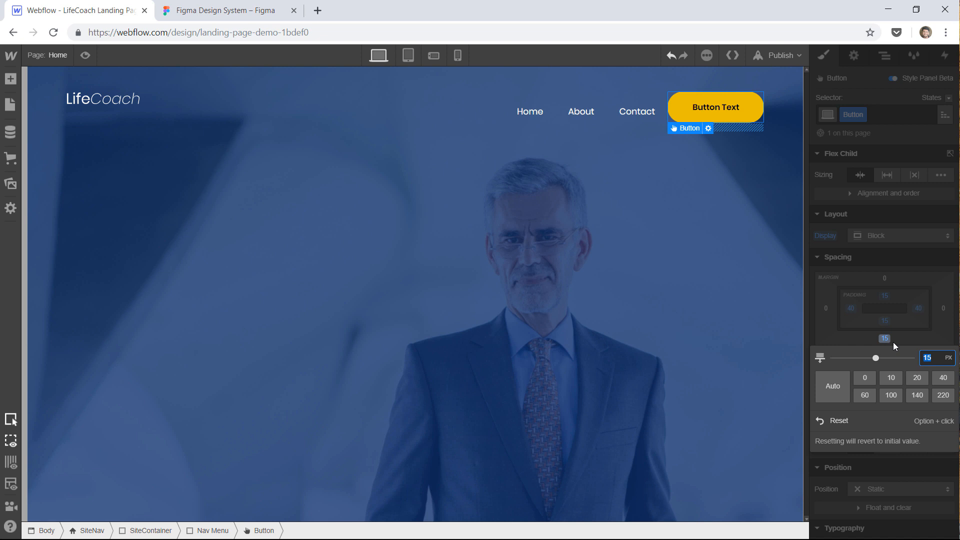
{"action": "left_click", "coordinate": [859, 379]}
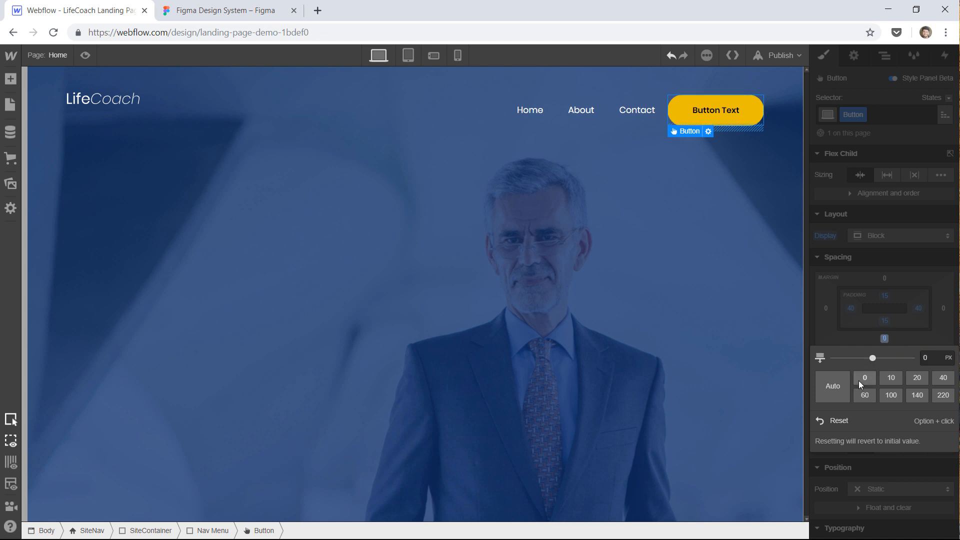
{"action": "left_click", "coordinate": [849, 340]}
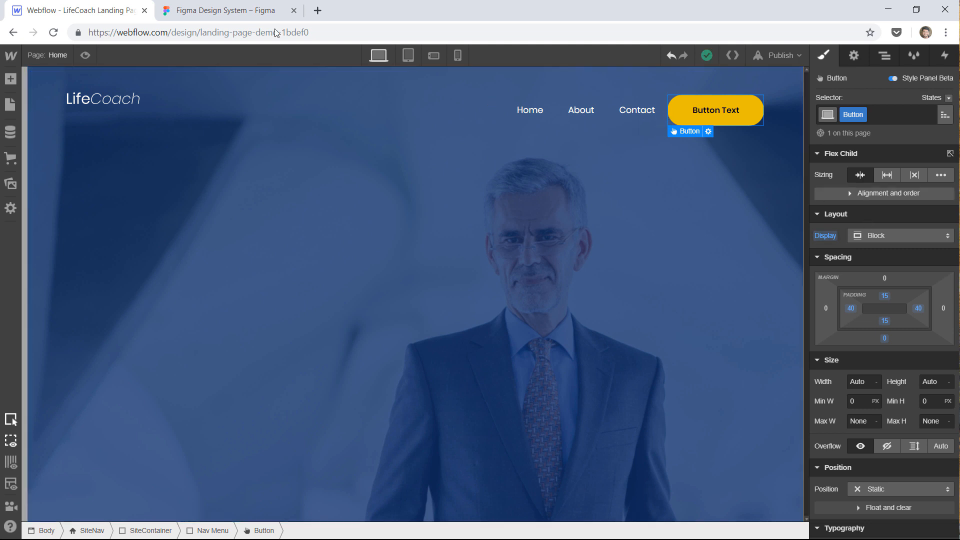
- Check the header button in the Figma design, and set the Webflow button's left margin to 20 px
{"action": "left_click", "coordinate": [222, 10]}
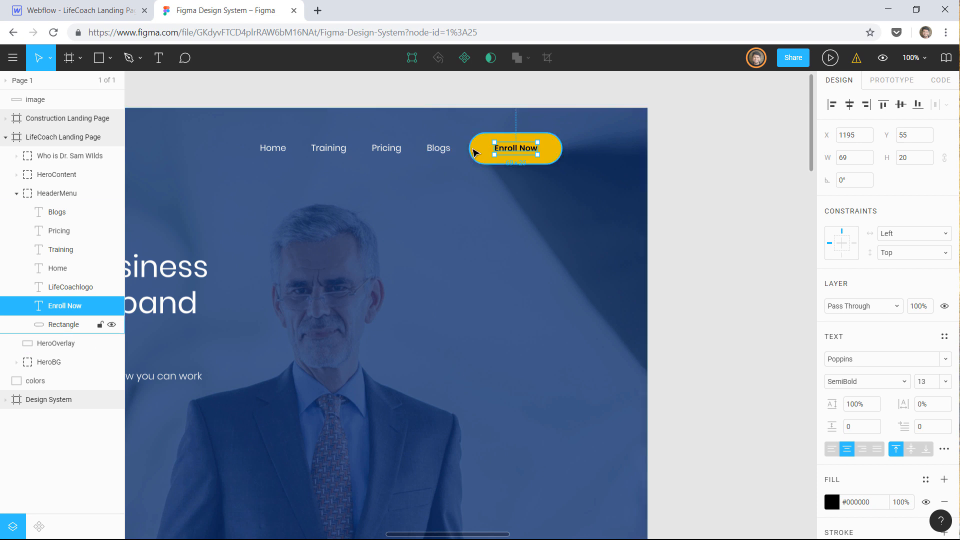
{"action": "left_click", "coordinate": [75, 11]}
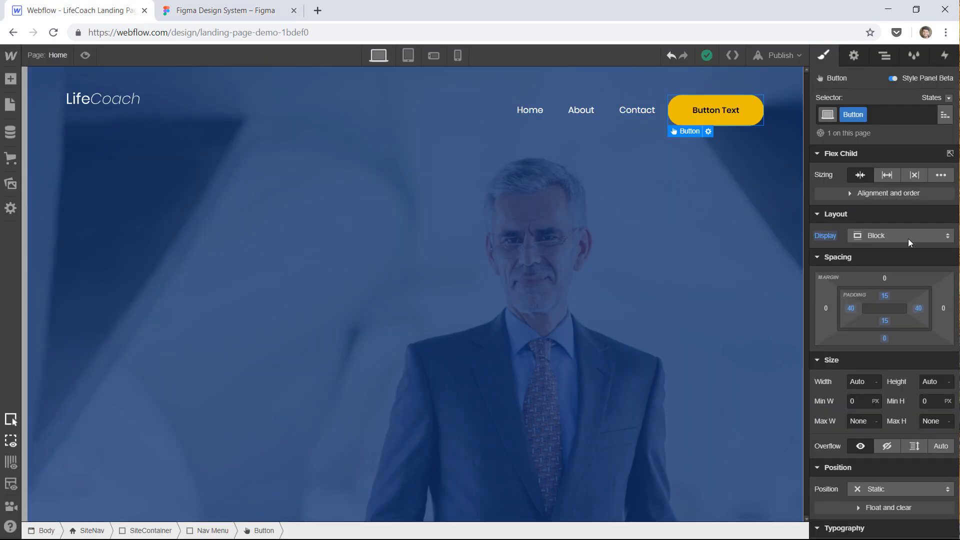
{"action": "left_click", "coordinate": [824, 308]}
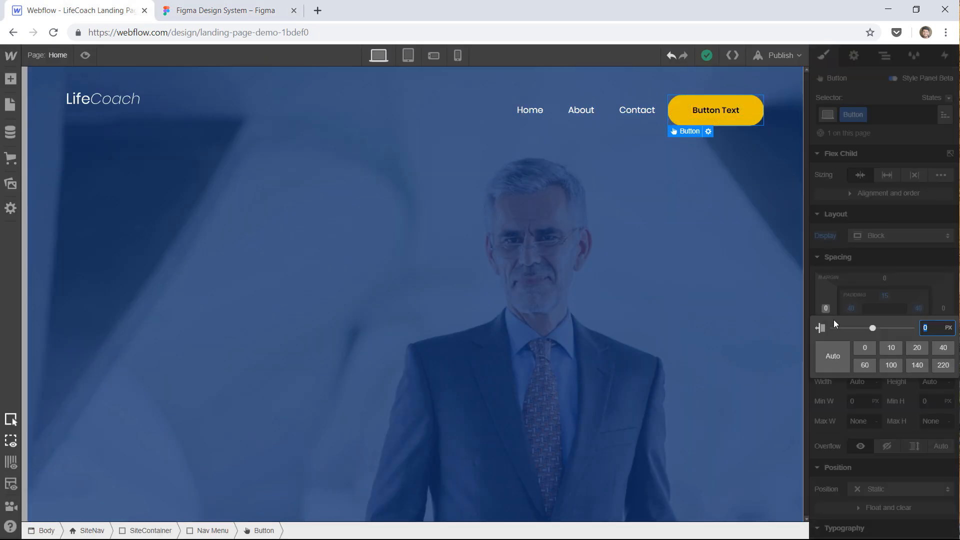
{"action": "type", "text": "20"}
{"action": "key", "text": "Return"}
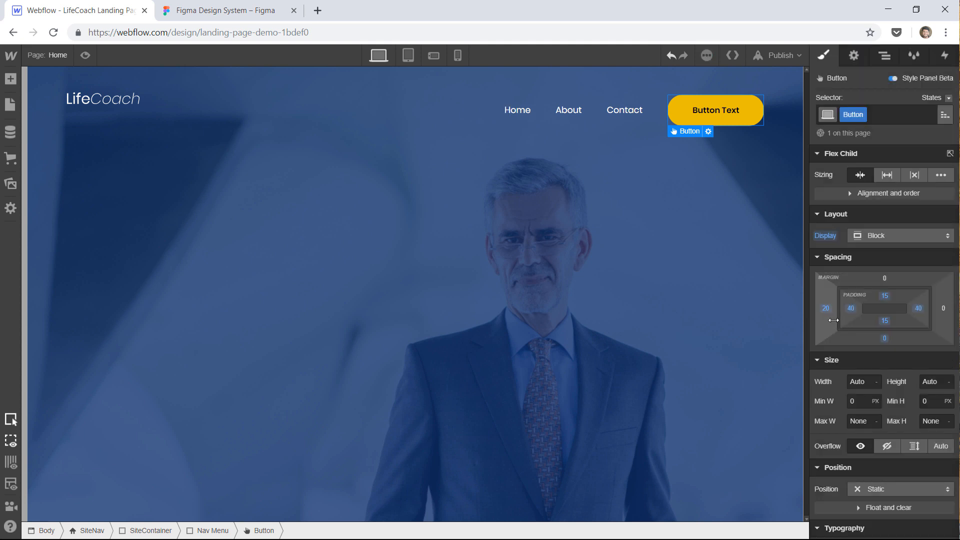
- Switch to the Figma design and examine the drop shadow settings of the Enroll Now button's rectangle
{"action": "left_click", "coordinate": [199, 11]}
{"action": "left_click", "coordinate": [733, 165]}
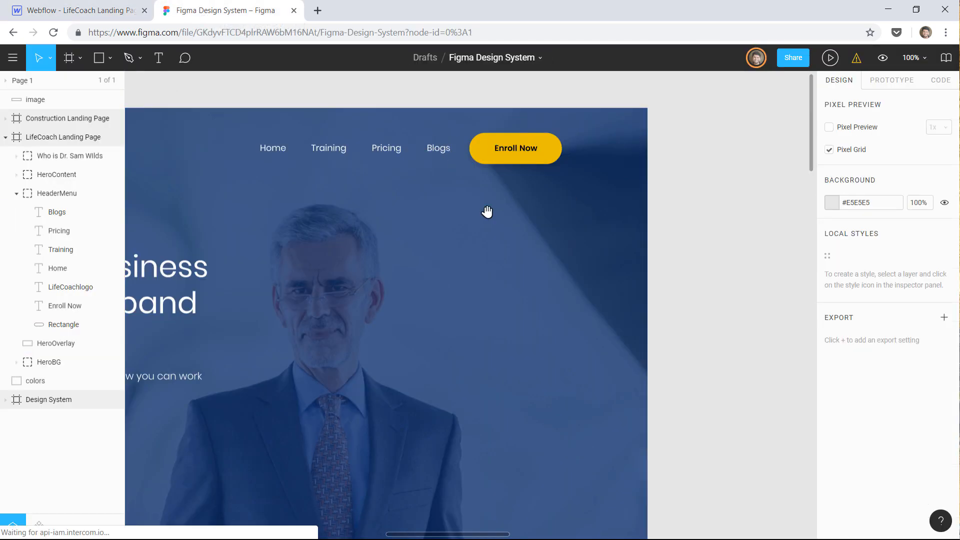
{"action": "left_click_drag", "start_coordinate": [370, 214], "coordinate": [337, 208]}
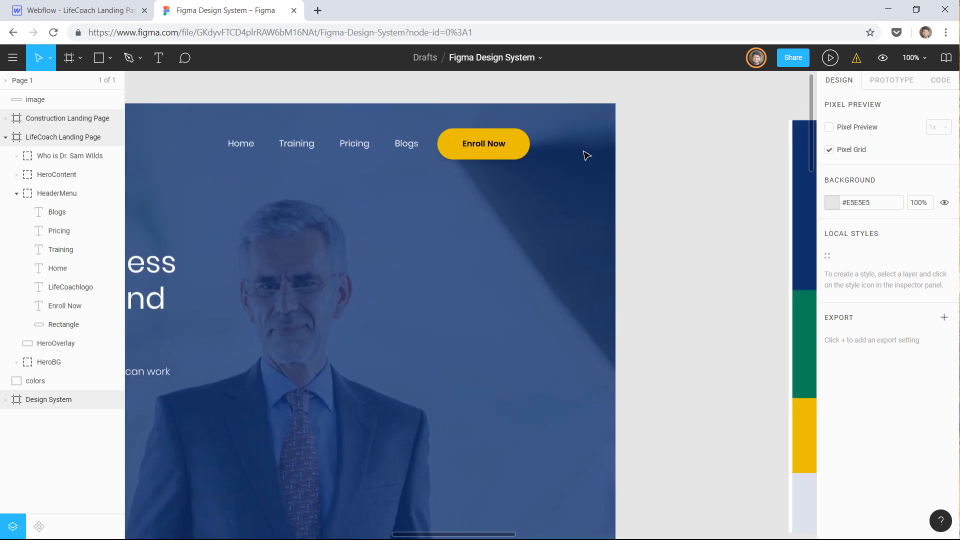
{"action": "double_click", "coordinate": [525, 149]}
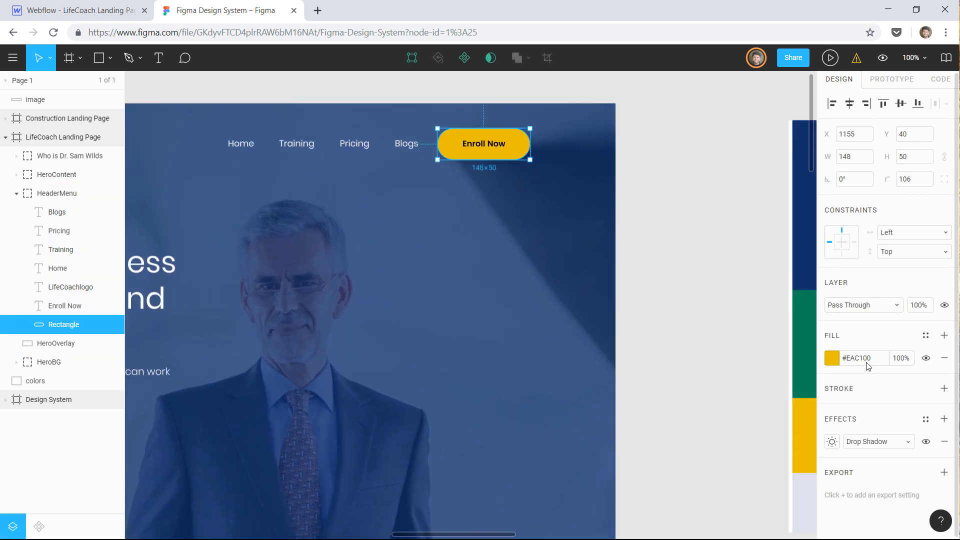
{"action": "left_click", "coordinate": [834, 441]}
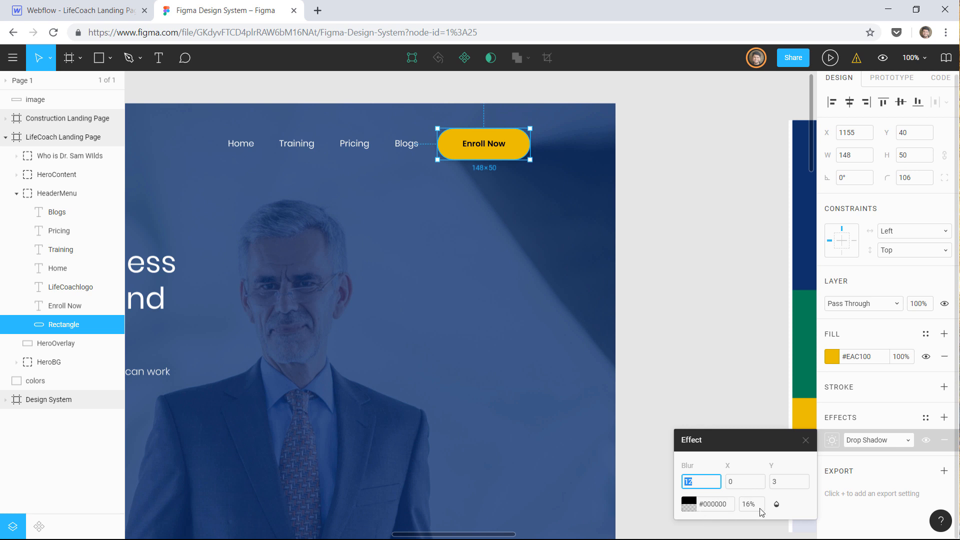
- Switch to Webflow and add an outside box shadow to the HeroBg section with a 180-degree angle and 12 px blur
{"action": "left_click", "coordinate": [105, 12]}
{"action": "scroll", "coordinate": [887, 320], "scroll_direction": "down", "scroll_amount": 10}
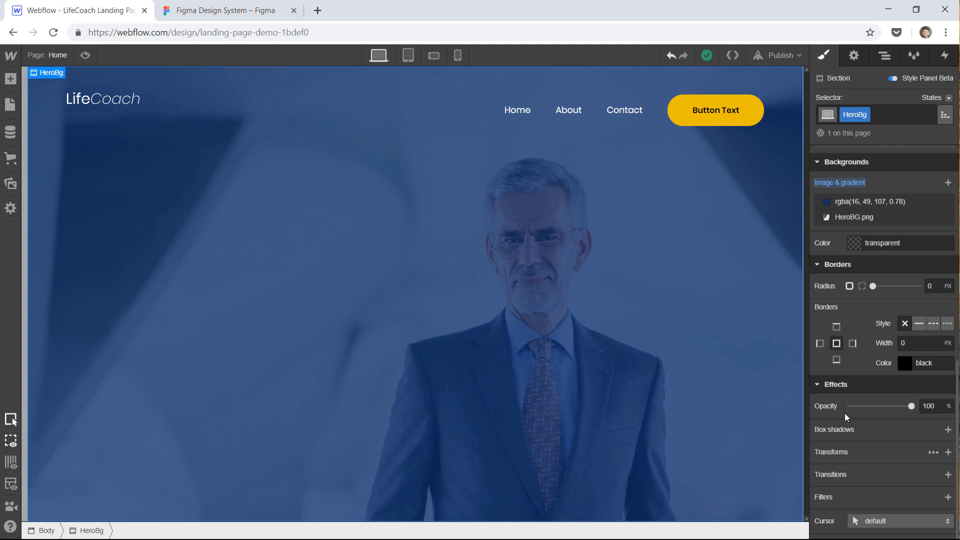
{"action": "left_click", "coordinate": [947, 429]}
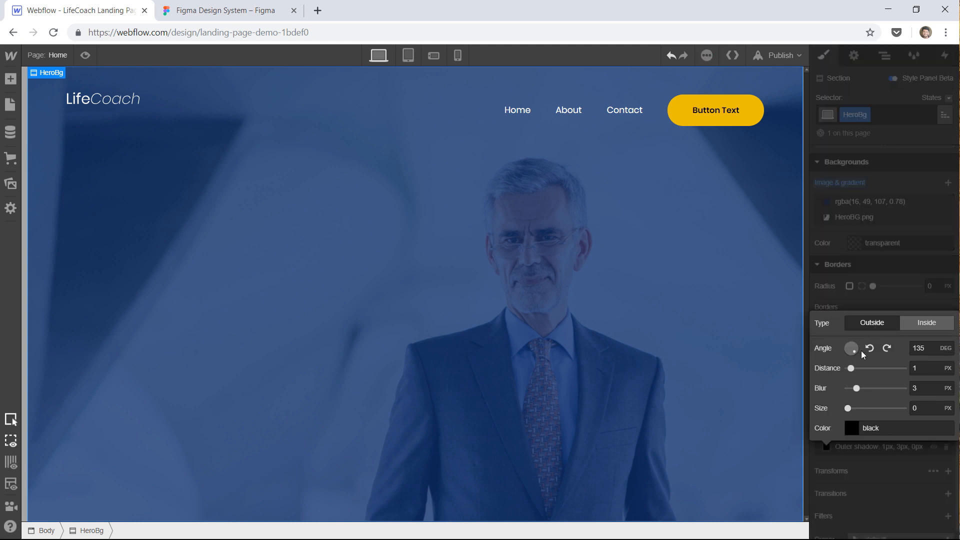
{"action": "left_click", "coordinate": [925, 350]}
{"action": "type", "text": "180"}
{"action": "key", "text": "Return"}
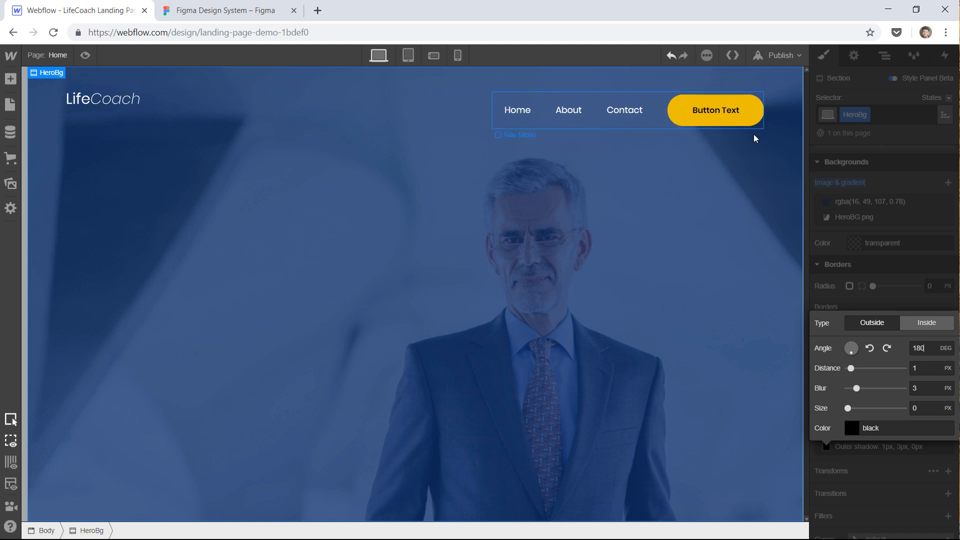
{"action": "left_click", "coordinate": [924, 372]}
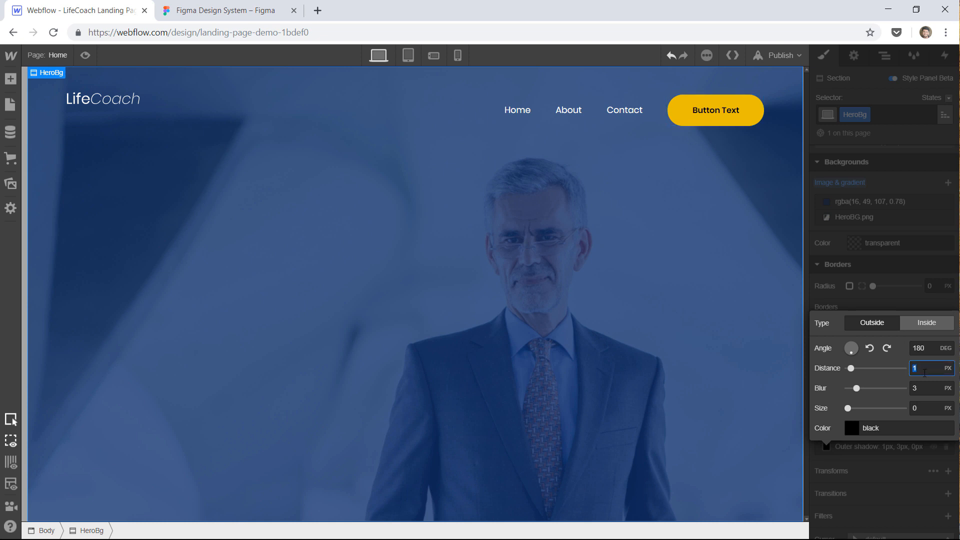
{"action": "left_click", "coordinate": [928, 383]}
{"action": "type", "text": "12"}
{"action": "key", "text": "Return"}
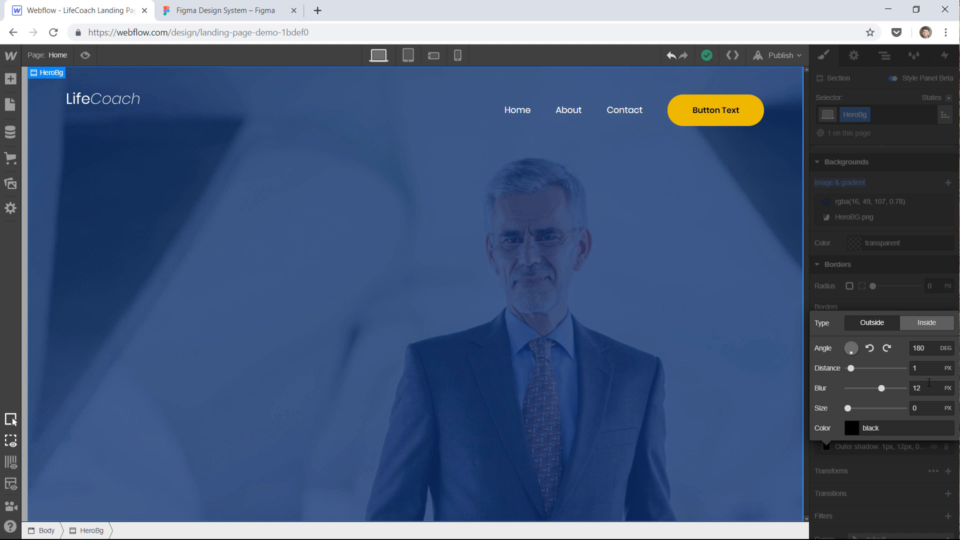
- Check the drop shadow's colour in Figma, and set the HeroBg shadow's black colour to 16% alpha in Webflow
{"action": "left_click", "coordinate": [851, 427]}
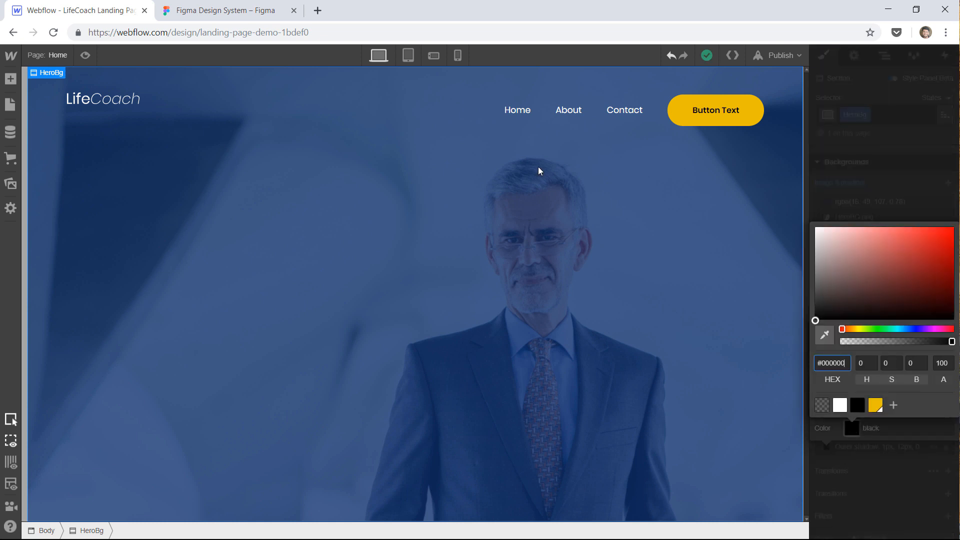
{"action": "left_click", "coordinate": [259, 11]}
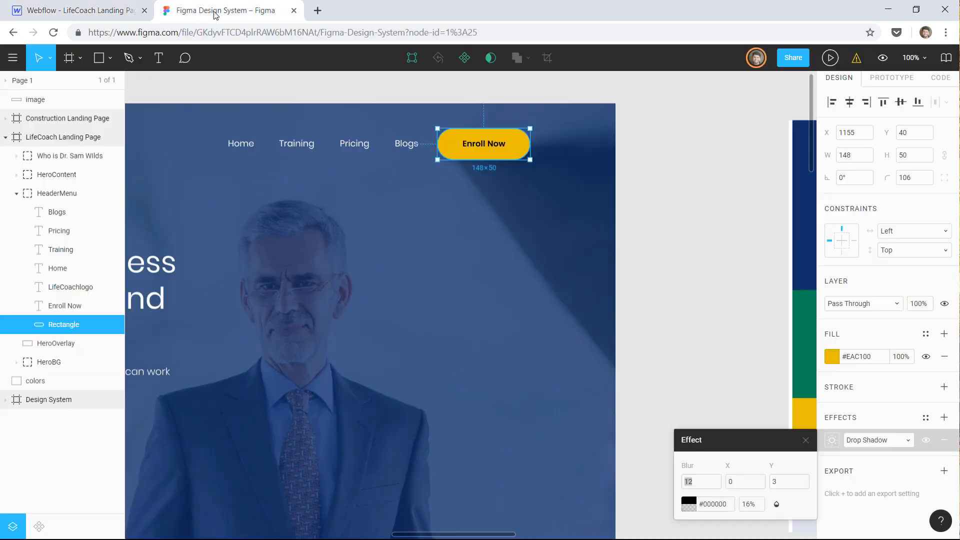
{"action": "left_click", "coordinate": [70, 15]}
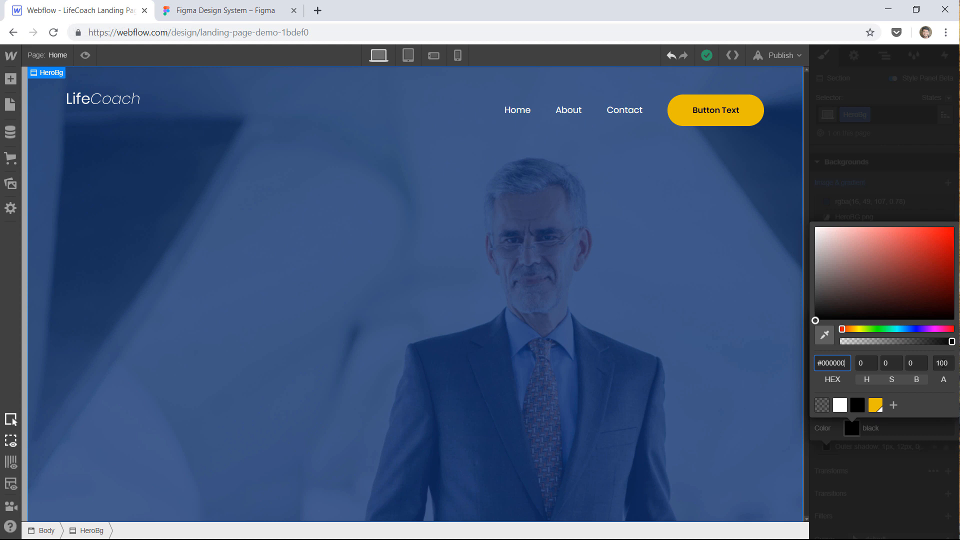
{"action": "left_click", "coordinate": [943, 364]}
{"action": "double_click", "coordinate": [943, 362]}
{"action": "type", "text": "16"}
{"action": "left_click", "coordinate": [917, 499]}
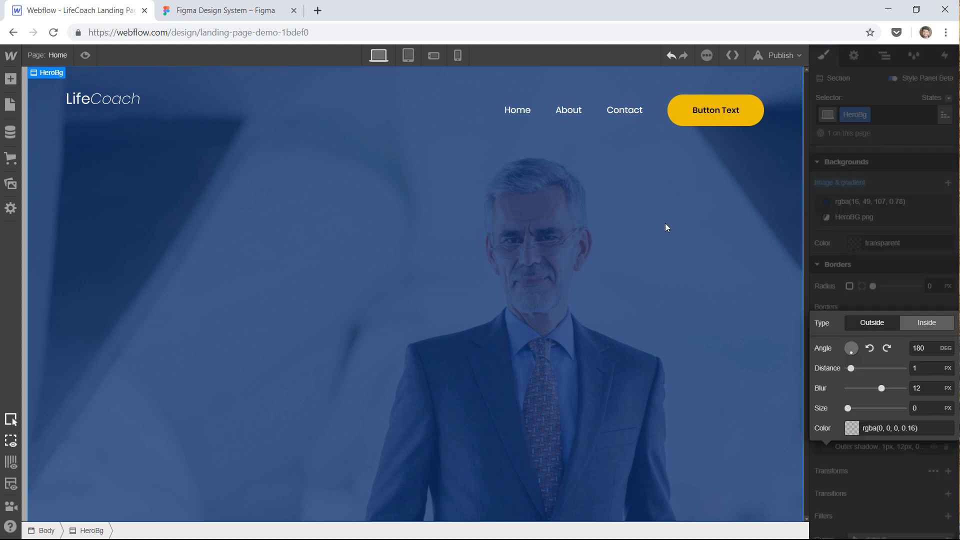
- Recheck the shadow offsets in Figma, and set the HeroBg shadow in Webflow to distance 3 px, size 0 and angle 180 degrees
{"action": "left_click", "coordinate": [226, 10]}
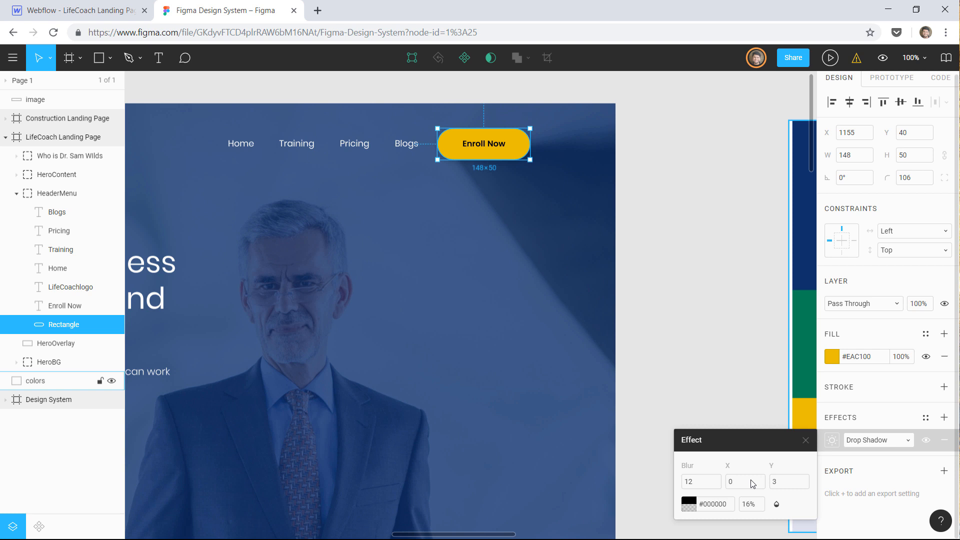
{"action": "left_click", "coordinate": [78, 10]}
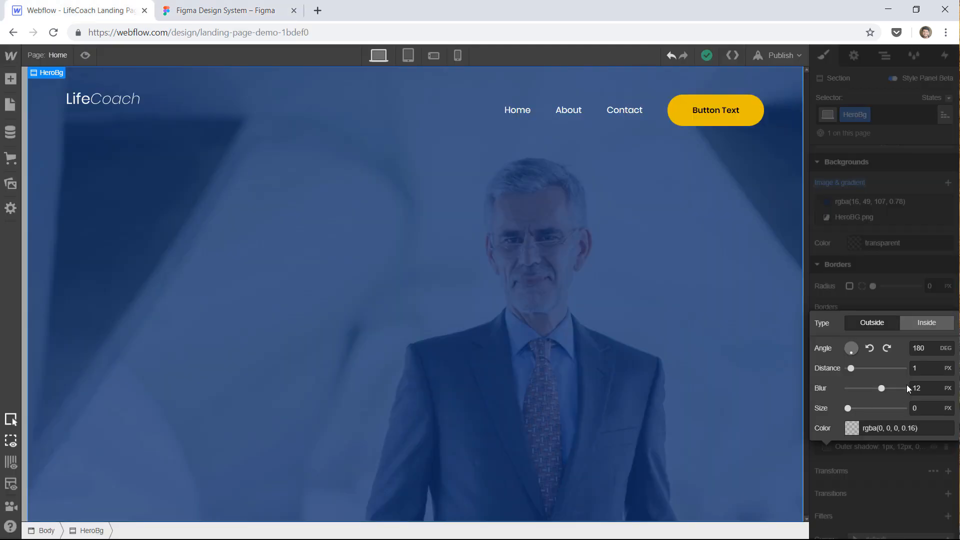
{"action": "left_click", "coordinate": [931, 409]}
{"action": "key", "text": "Return"}
{"action": "left_click", "coordinate": [924, 365]}
{"action": "type", "text": "0"}
{"action": "key", "text": "BackSpace"}
{"action": "type", "text": "3"}
{"action": "left_click", "coordinate": [920, 409]}
{"action": "type", "text": "0"}
{"action": "left_click", "coordinate": [931, 348]}
{"action": "type", "text": "180"}
{"action": "left_click", "coordinate": [904, 478]}
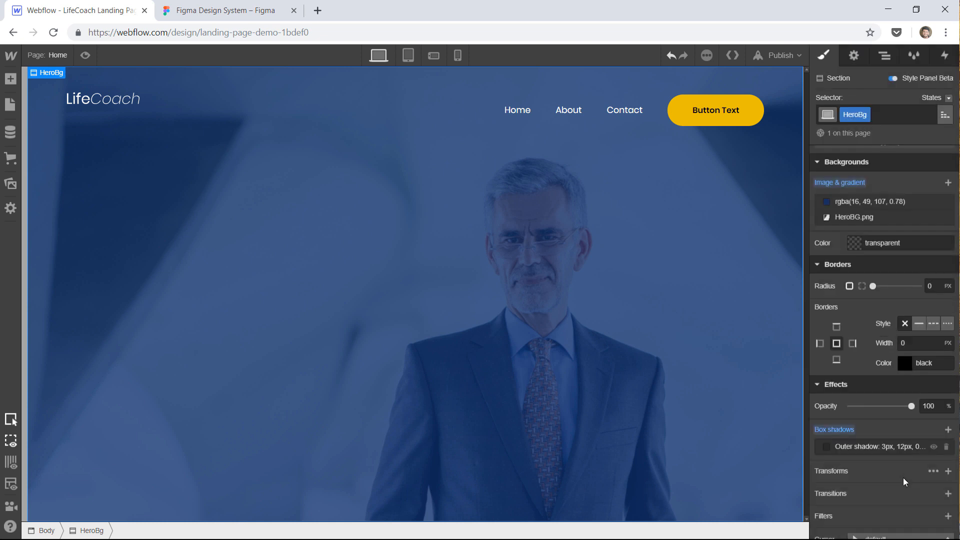
- Preview the landing page to examine the header and button styling
{"action": "left_click", "coordinate": [85, 56]}
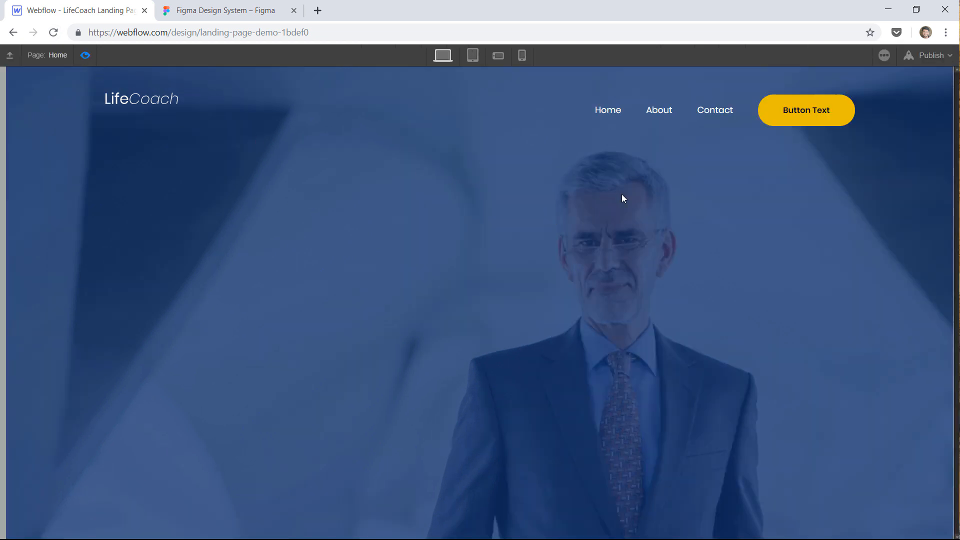
- Switch to Figma and examine the header's logo and navigation placement in the LifeCoach design, returning to Webflow
{"action": "left_click", "coordinate": [175, 4]}
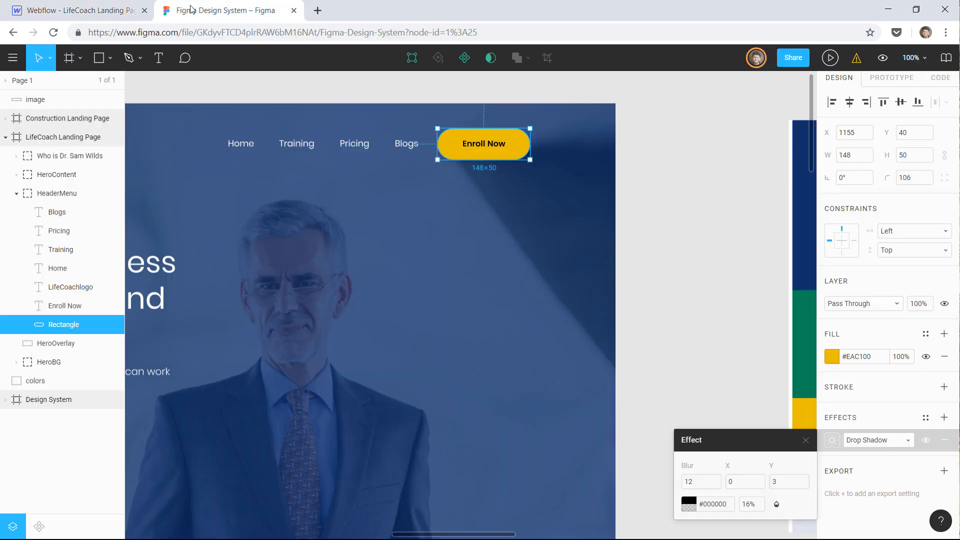
{"action": "key", "text": "Escape"}
{"action": "left_click_drag", "start_coordinate": [298, 238], "coordinate": [717, 211]}
{"action": "left_click_drag", "start_coordinate": [389, 209], "coordinate": [343, 205]}
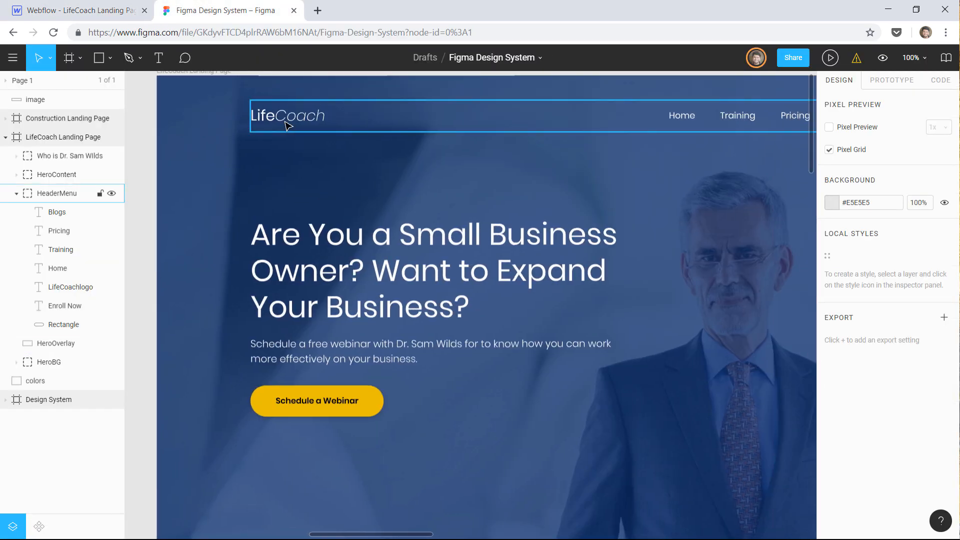
{"action": "left_click", "coordinate": [70, 11]}
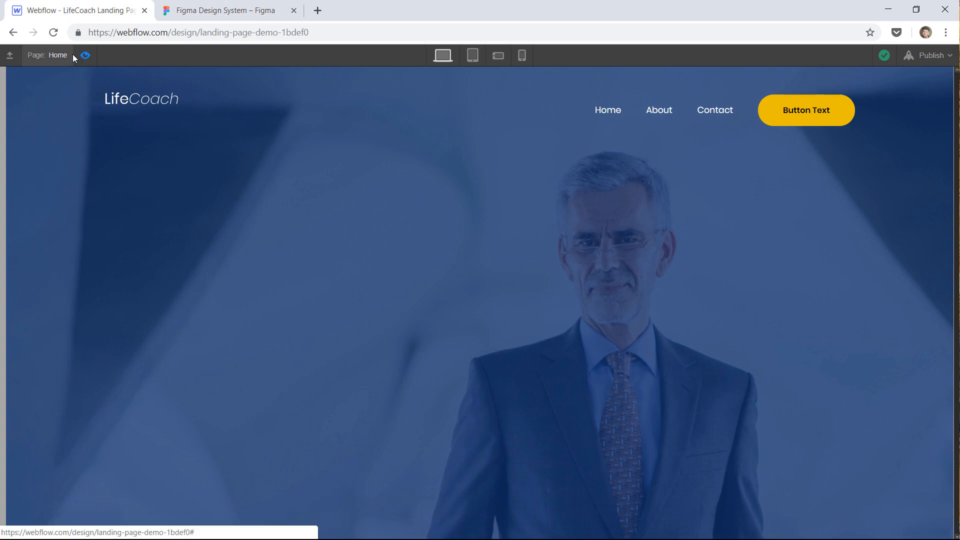
- Leave the preview and set the LifeCoach logo image's top margin to about 20 px to line it up with the navigation links
{"action": "left_click", "coordinate": [85, 55]}
{"action": "left_click", "coordinate": [94, 100]}
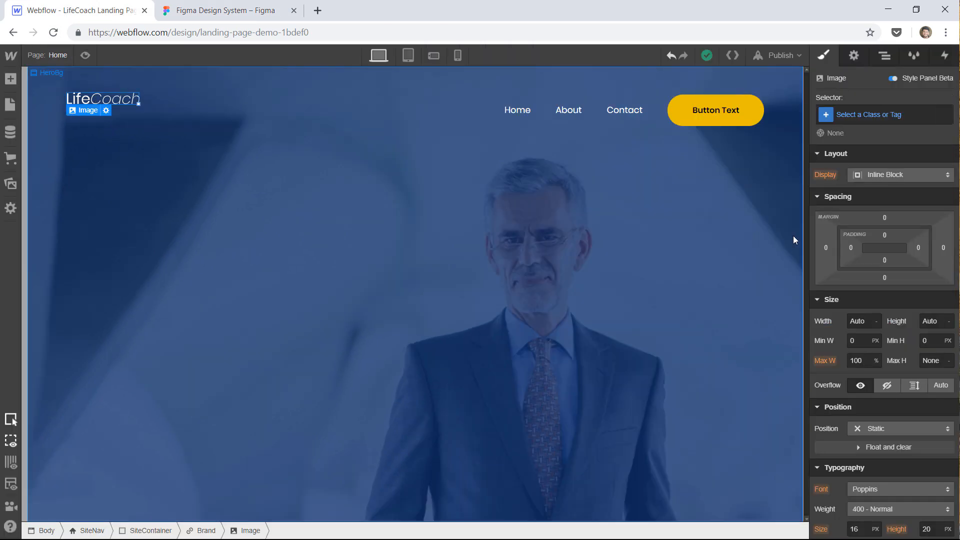
{"action": "left_click", "coordinate": [885, 218]}
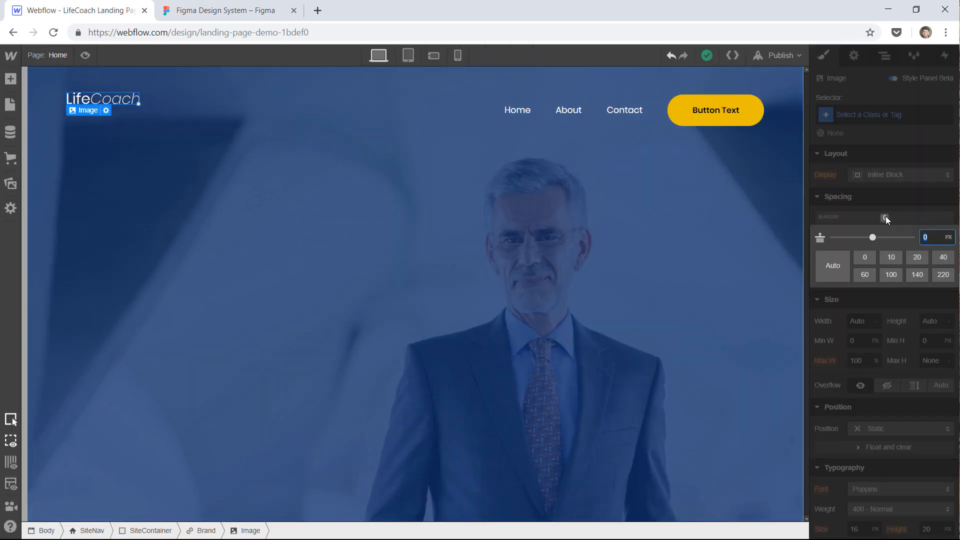
{"action": "type", "text": "12"}
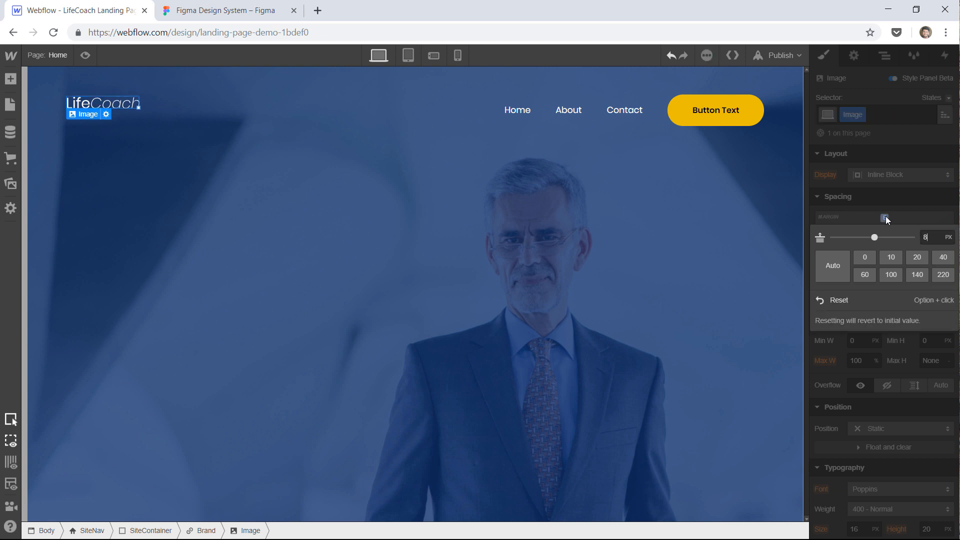
{"action": "key", "text": "BackSpace"}
{"action": "type", "text": "5"}
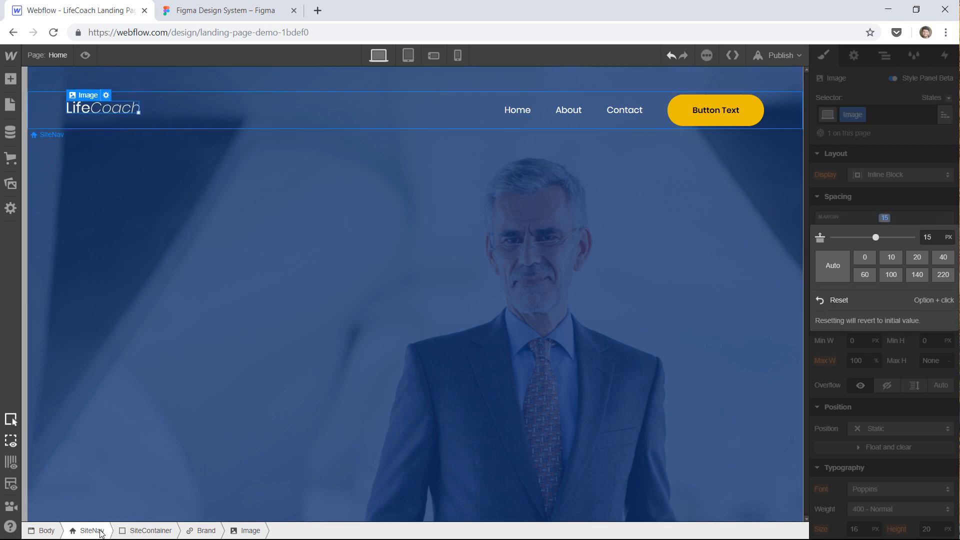
{"action": "key", "text": "Up"}
{"action": "key", "text": "Up"}
{"action": "key", "text": "Up"}
{"action": "key", "text": "Up"}
{"action": "key", "text": "Up"}
{"action": "key", "text": "Up"}
{"action": "key", "text": "Up"}
{"action": "key", "text": "Up"}
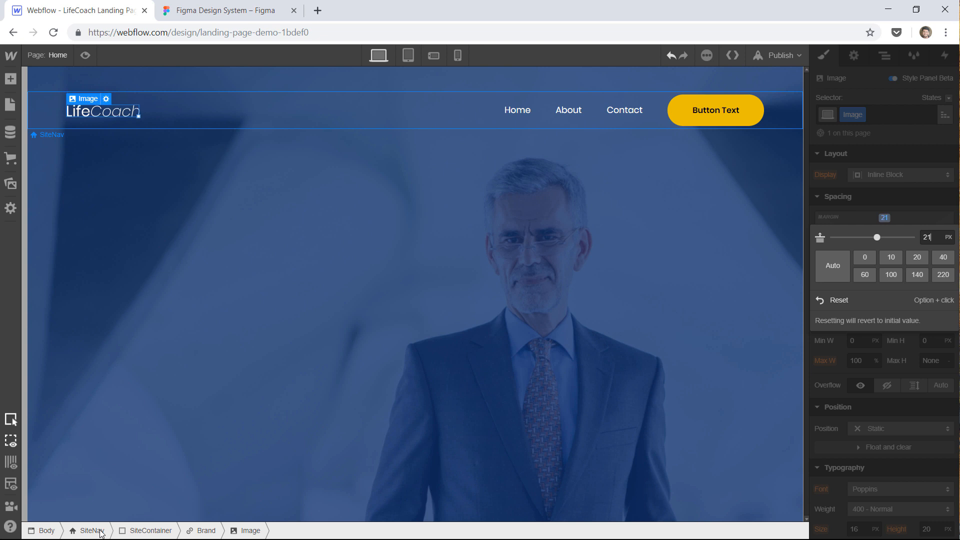
{"action": "key", "text": "Down"}
{"action": "left_click", "coordinate": [335, 377]}
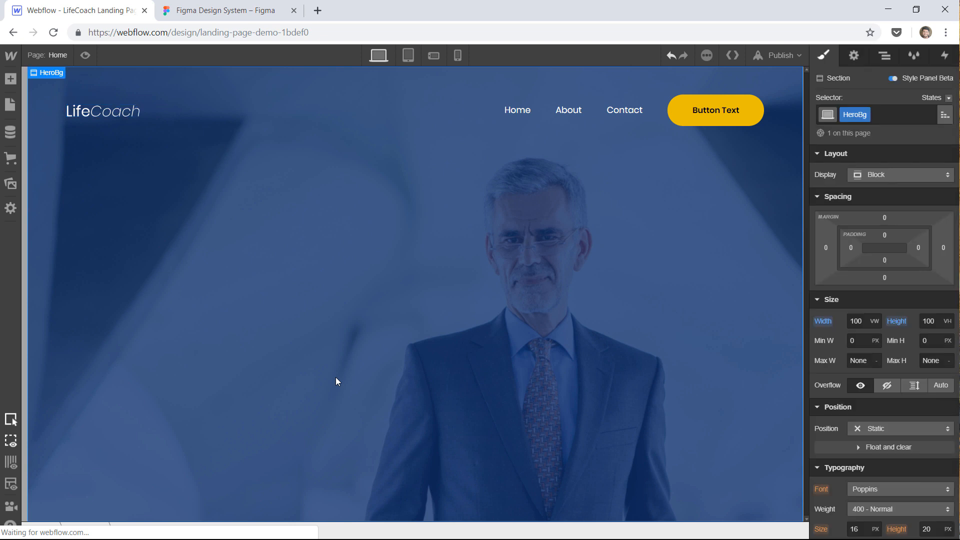
- Preview the landing page and compare the header's alignment with the Figma design
{"action": "left_click", "coordinate": [85, 55]}
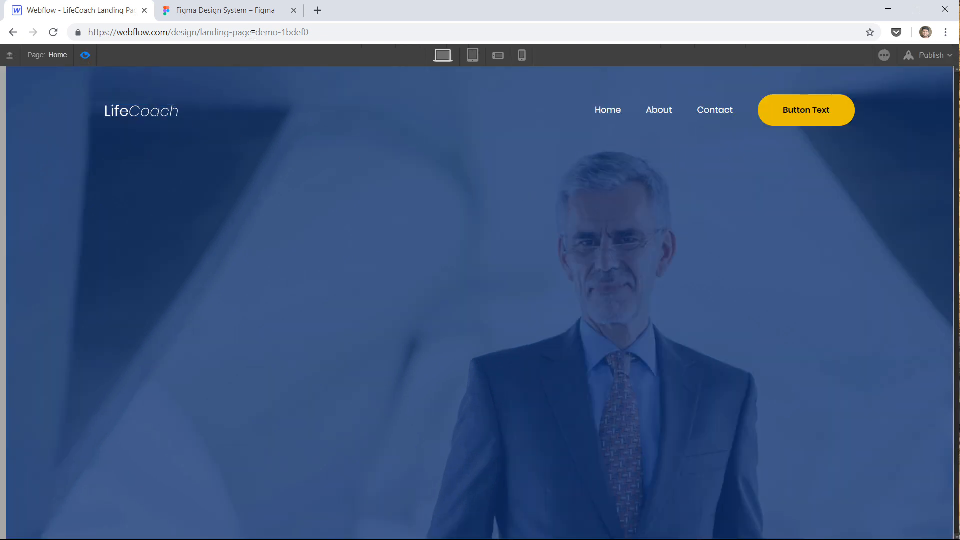
{"action": "left_click", "coordinate": [244, 11]}
{"action": "left_click", "coordinate": [108, 11]}
{"action": "left_click", "coordinate": [85, 55]}
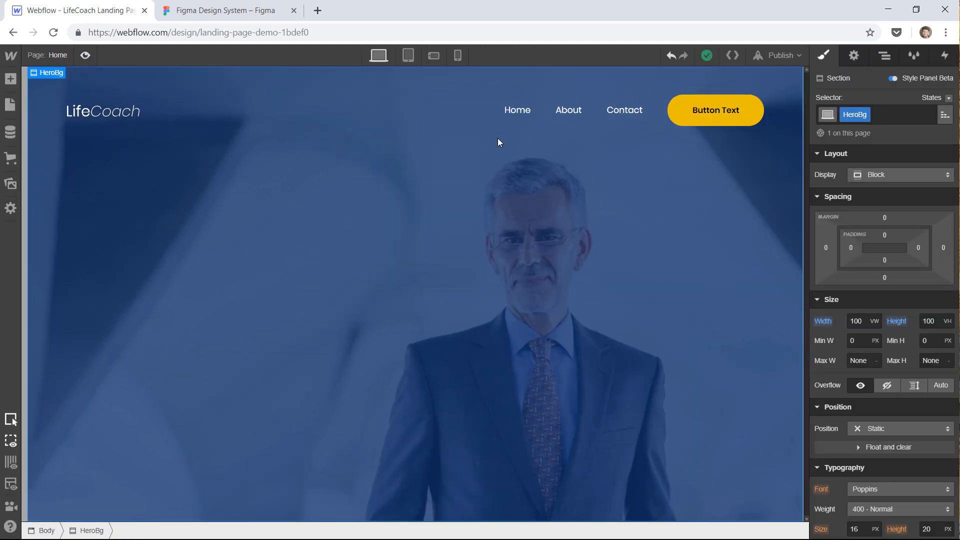
- Set the text colour of the NavLink class's Hover state to the Gold swatch, and check the links in preview
{"action": "left_click", "coordinate": [516, 110]}
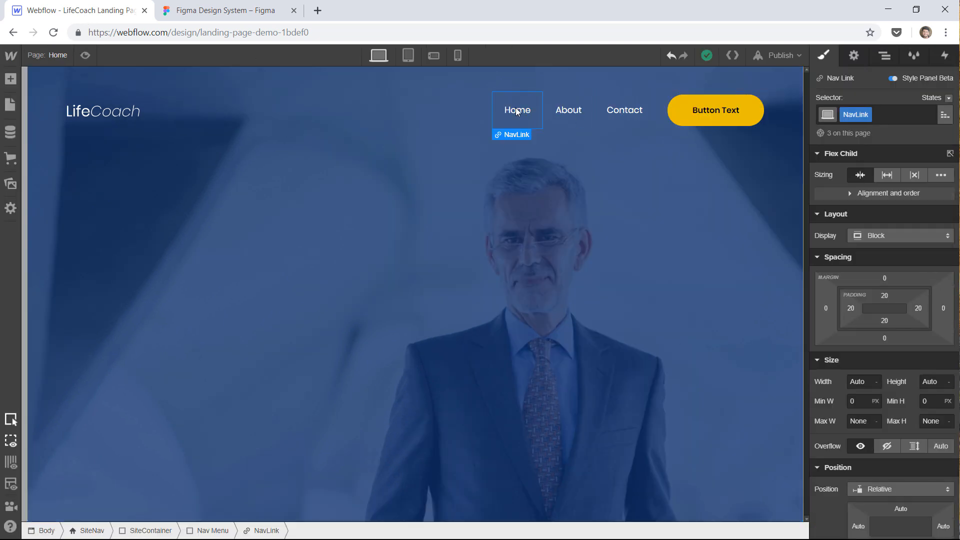
{"action": "left_click", "coordinate": [950, 99]}
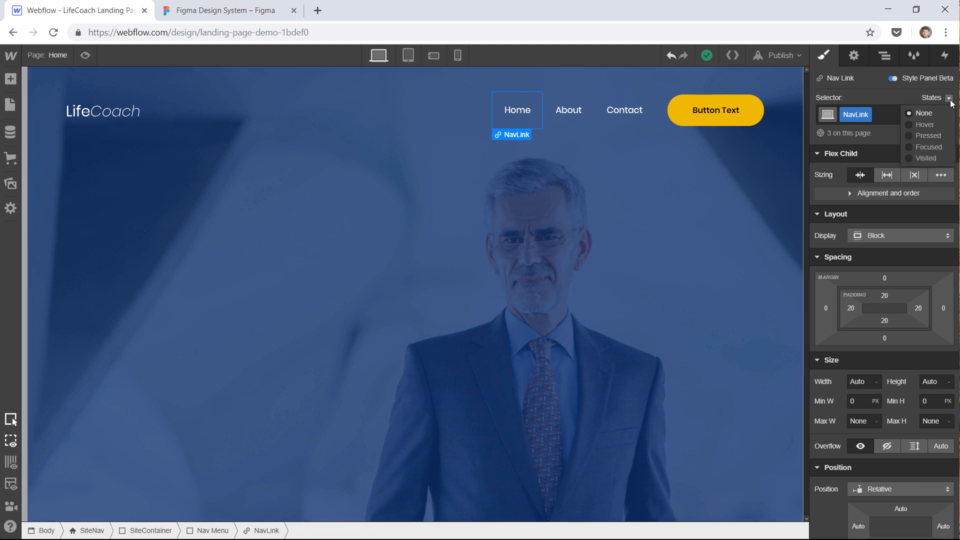
{"action": "left_click", "coordinate": [925, 125]}
{"action": "scroll", "coordinate": [914, 221], "scroll_direction": "down", "scroll_amount": 7}
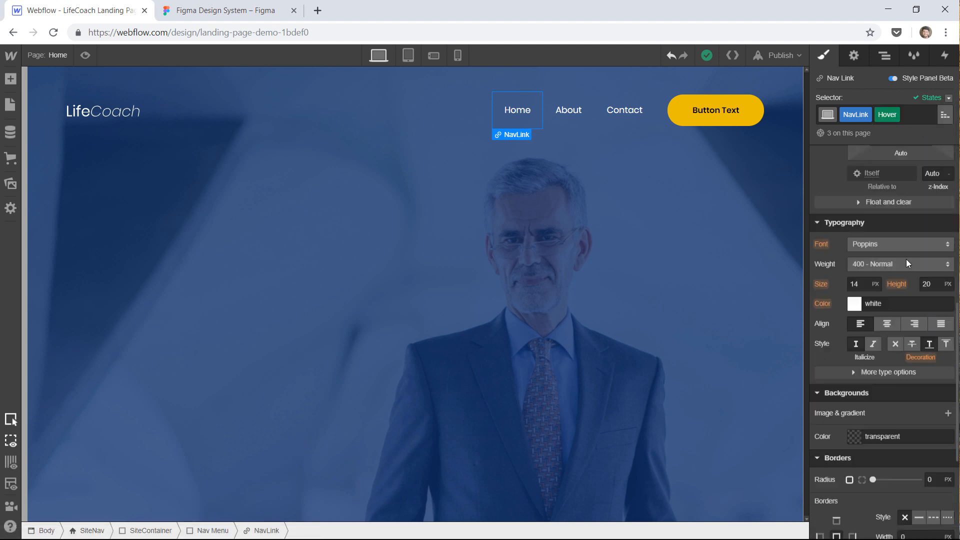
{"action": "scroll", "coordinate": [907, 261], "scroll_direction": "down", "scroll_amount": 2}
{"action": "left_click", "coordinate": [854, 225]}
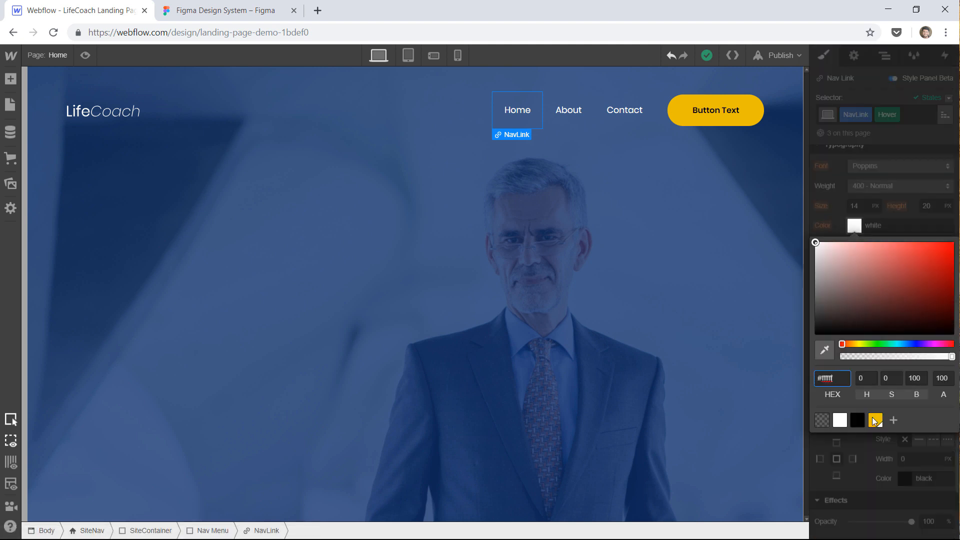
{"action": "left_click", "coordinate": [876, 420]}
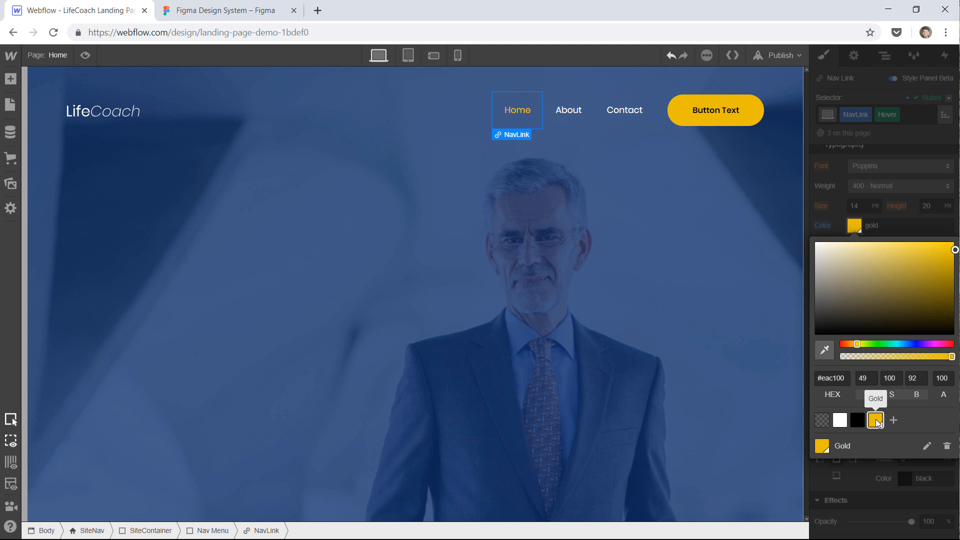
{"action": "left_click", "coordinate": [719, 262]}
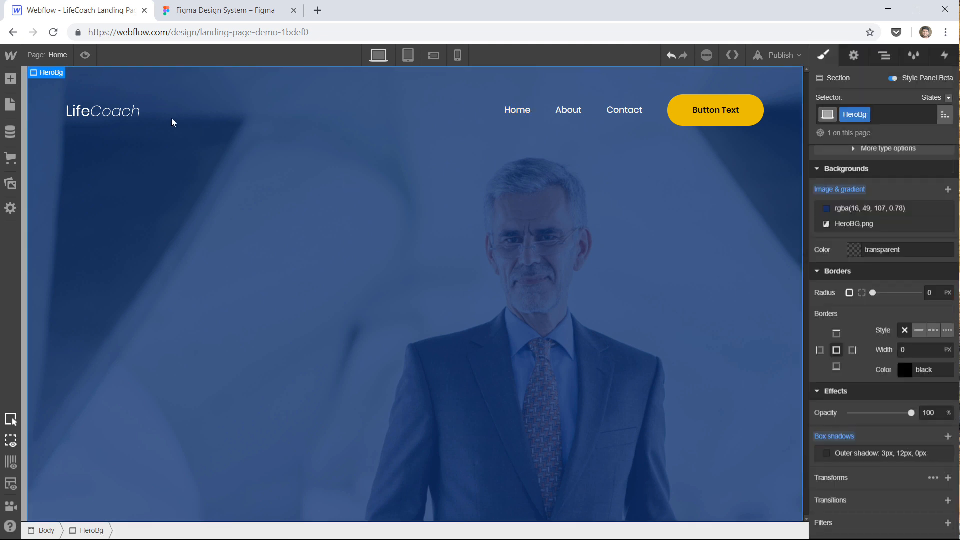
{"action": "left_click", "coordinate": [84, 56]}
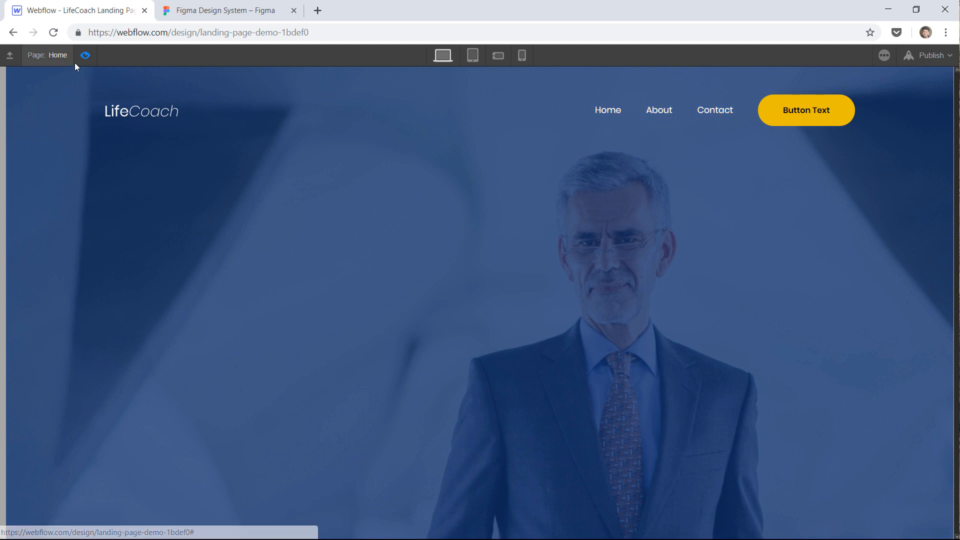
{"action": "left_click", "coordinate": [85, 55]}
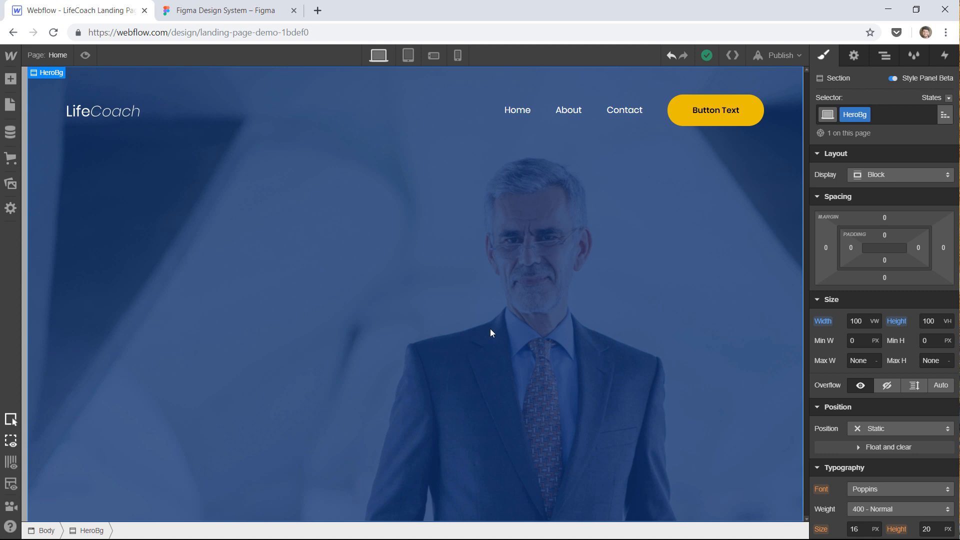
- Check the second menu item in Figma, and change the About link's text in Webflow to "Training"
{"action": "left_click", "coordinate": [225, 5]}
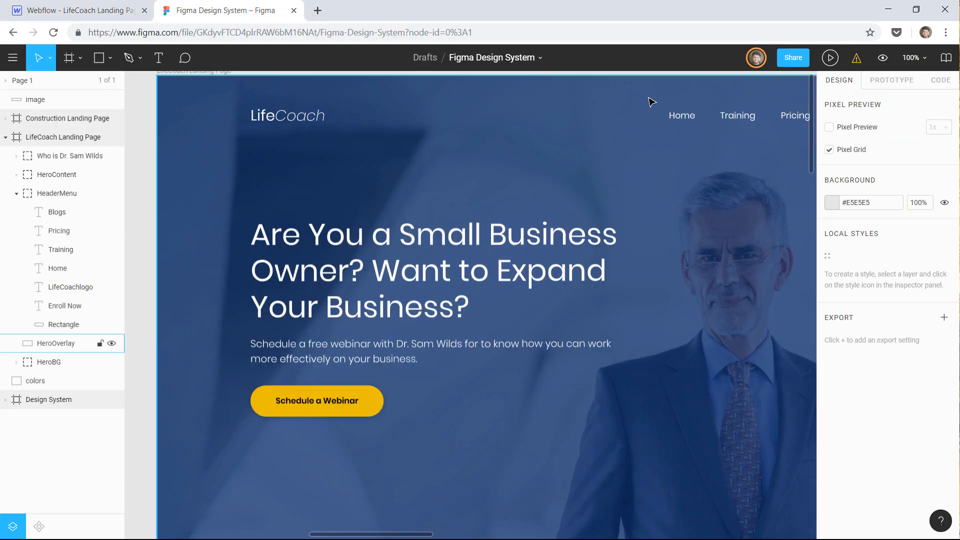
{"action": "left_click", "coordinate": [683, 148]}
{"action": "left_click_drag", "start_coordinate": [704, 148], "coordinate": [485, 125]}
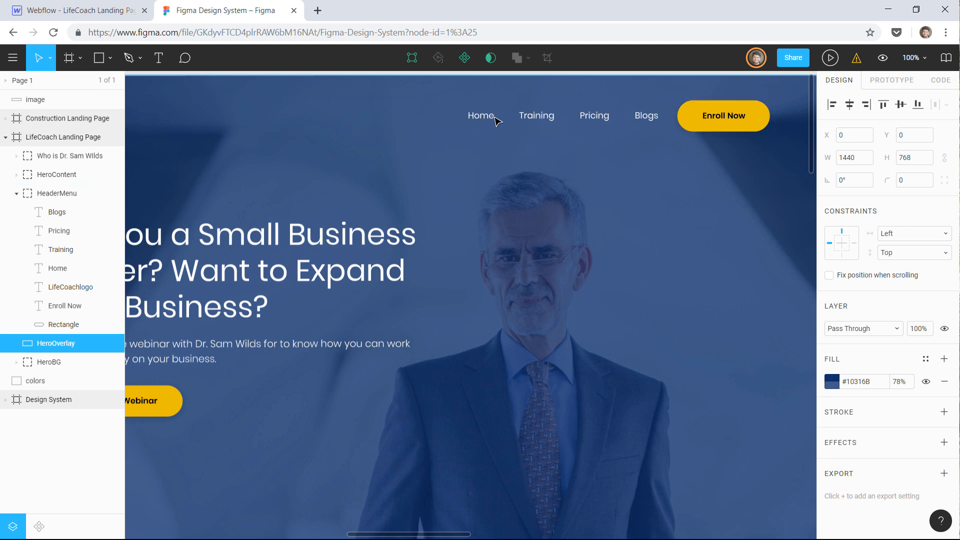
{"action": "left_click", "coordinate": [530, 120]}
{"action": "left_click", "coordinate": [530, 120]}
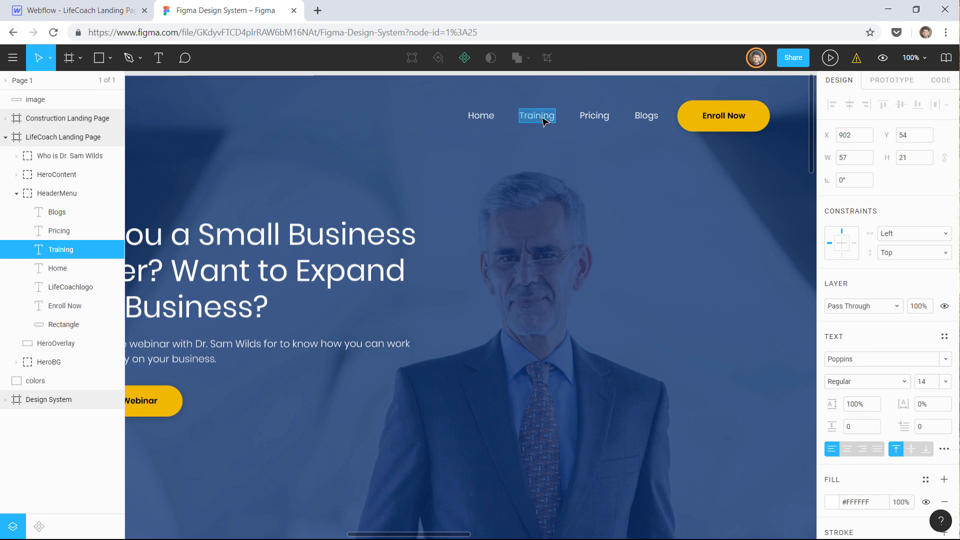
{"action": "left_click", "coordinate": [63, 4]}
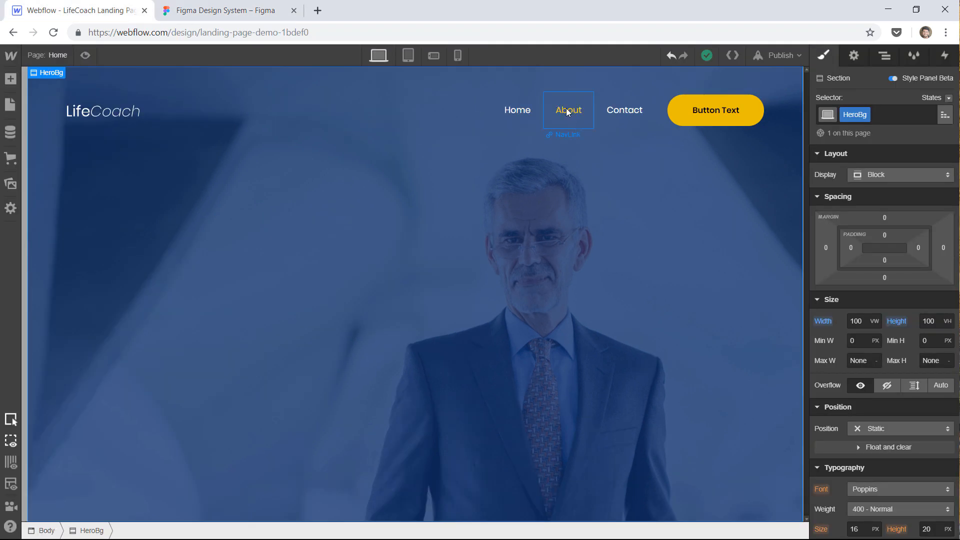
{"action": "left_click", "coordinate": [568, 111]}
{"action": "type", "text": "Training"}
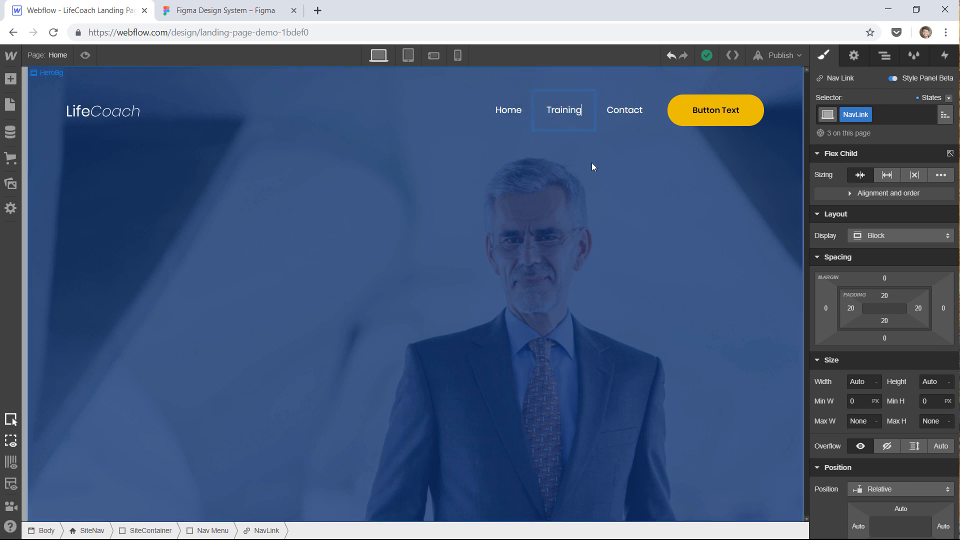
- Copy the third menu item's text from Figma, and change the Contact link's text in Webflow to "Pricing"
{"action": "left_click", "coordinate": [195, 9]}
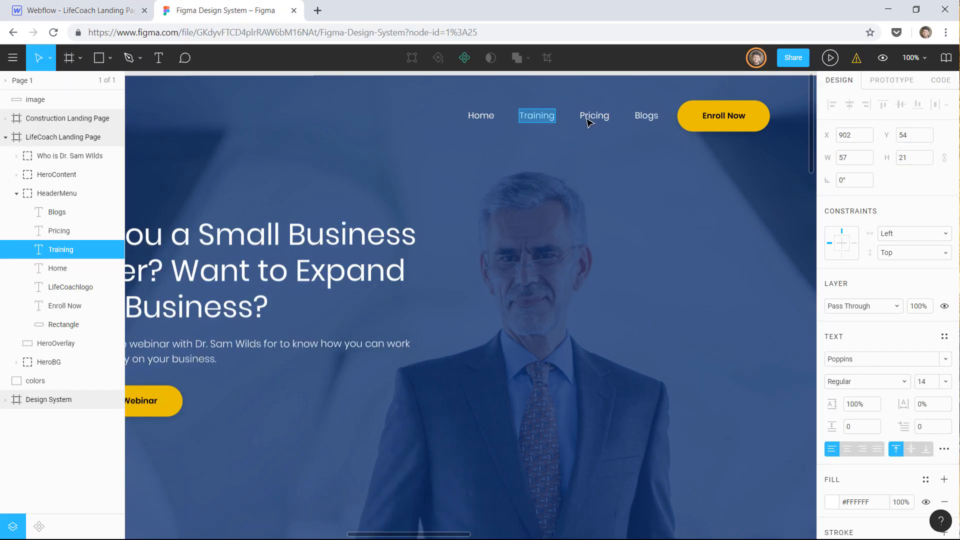
{"action": "left_click", "coordinate": [592, 118]}
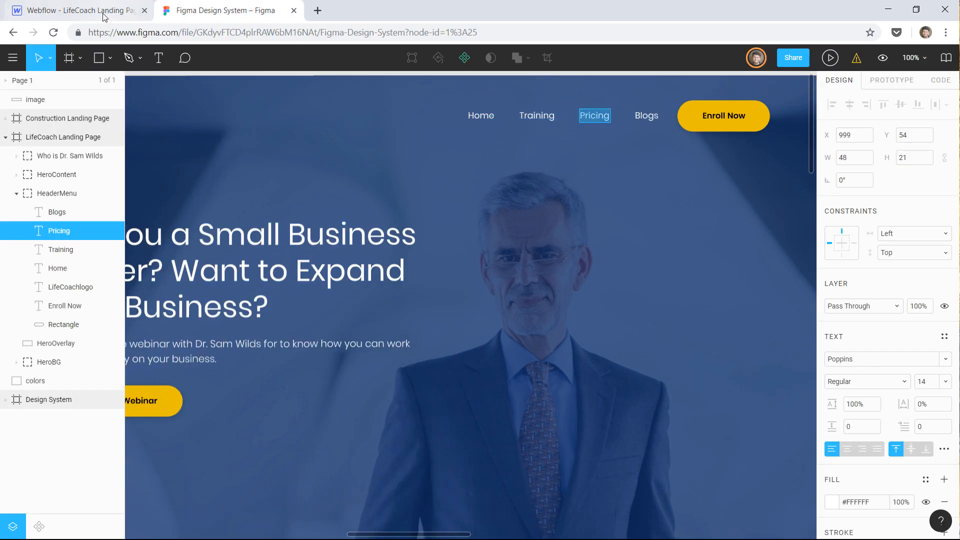
{"action": "left_click", "coordinate": [80, 10]}
{"action": "left_click", "coordinate": [613, 110]}
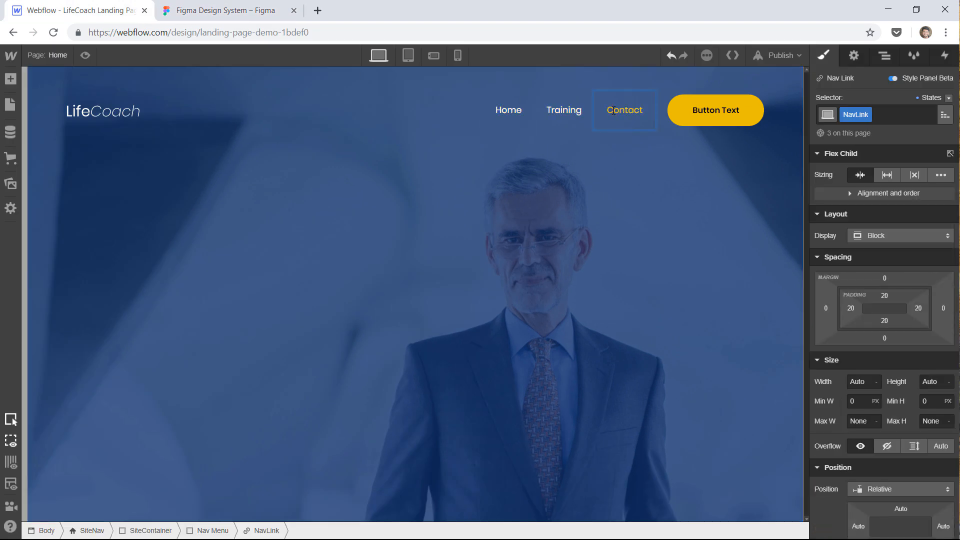
{"action": "double_click", "coordinate": [613, 111]}
{"action": "type", "text": "Pricing"}
{"action": "left_click", "coordinate": [607, 145]}
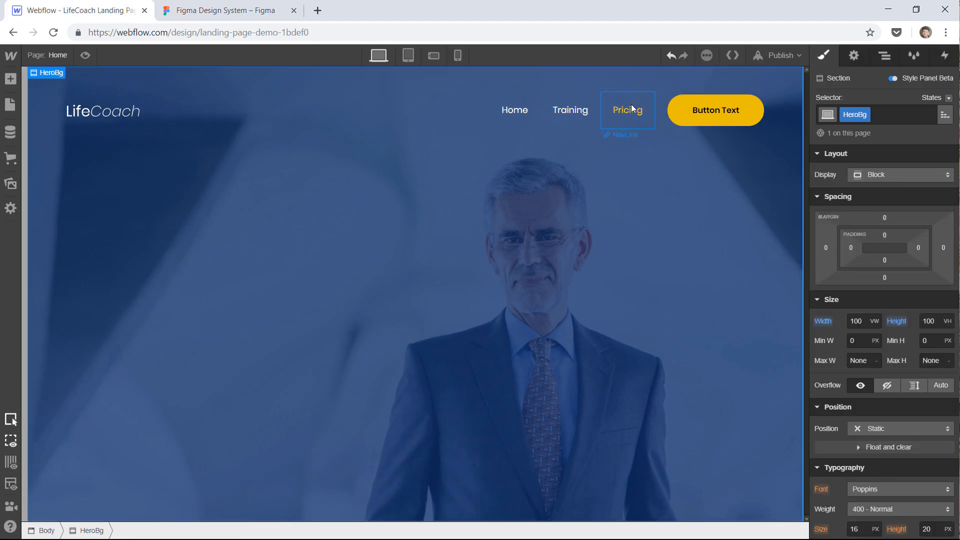
- Duplicate the Pricing link in Webflow and replace the last link's text with "Blogs" copied from the Figma menu
{"action": "left_click", "coordinate": [632, 109]}
{"action": "key", "text": "ctrl+c"}
{"action": "key", "text": "ctrl+v"}
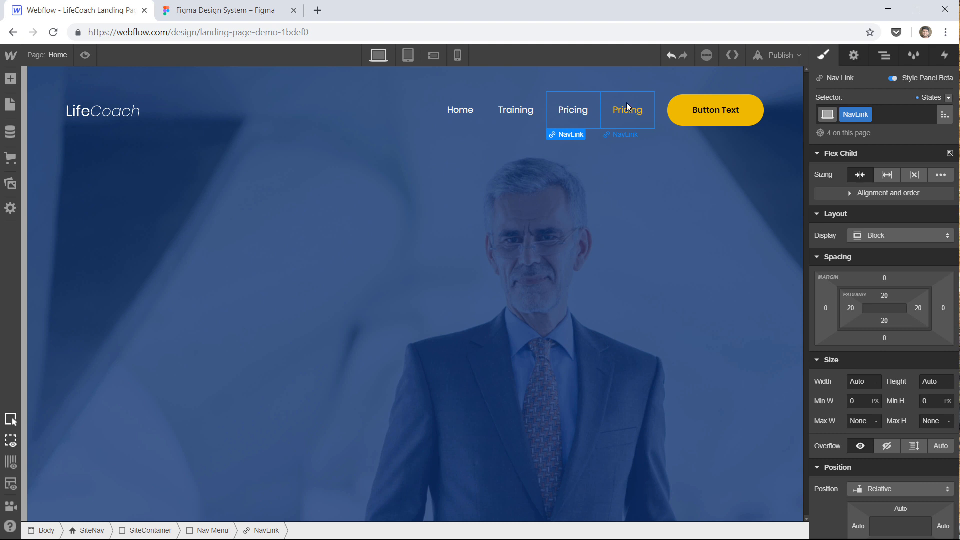
{"action": "left_click", "coordinate": [204, 10]}
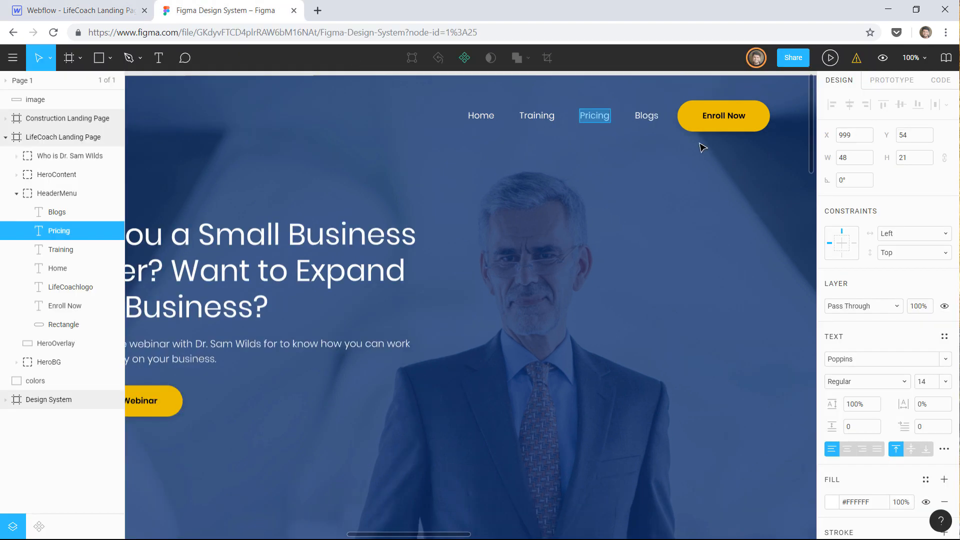
{"action": "left_click", "coordinate": [645, 116]}
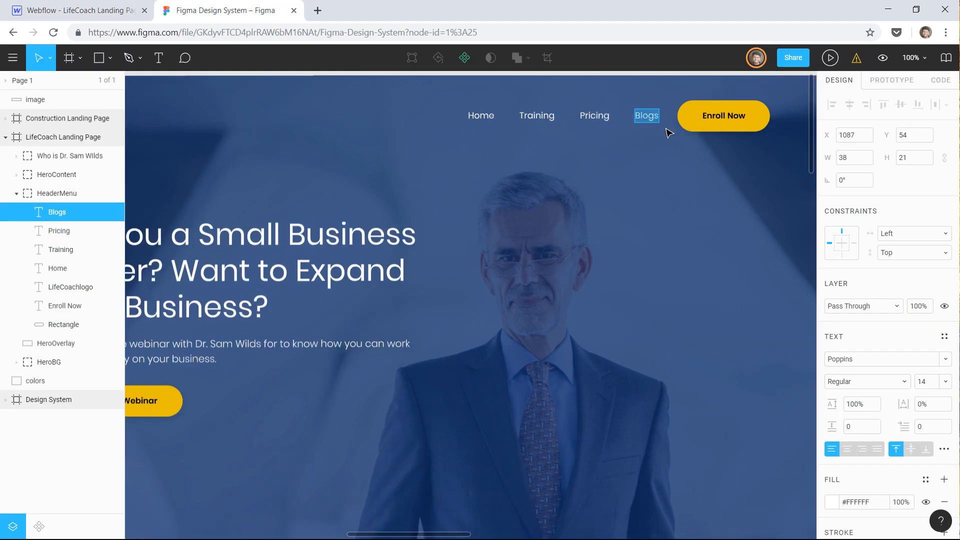
{"action": "left_click", "coordinate": [96, 12]}
{"action": "left_click", "coordinate": [623, 107]}
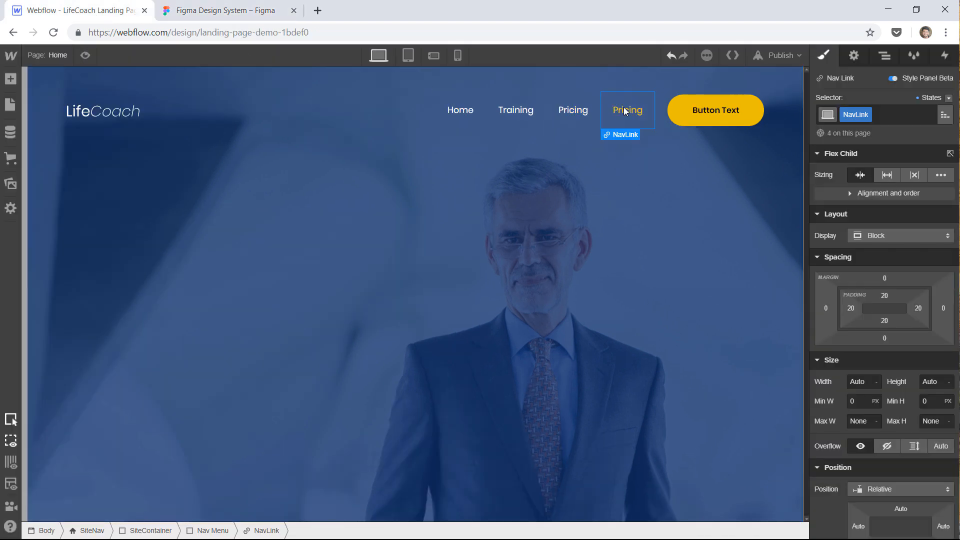
{"action": "double_click", "coordinate": [623, 107]}
{"action": "key", "text": "ctrl+v"}
{"action": "left_click", "coordinate": [587, 161]}
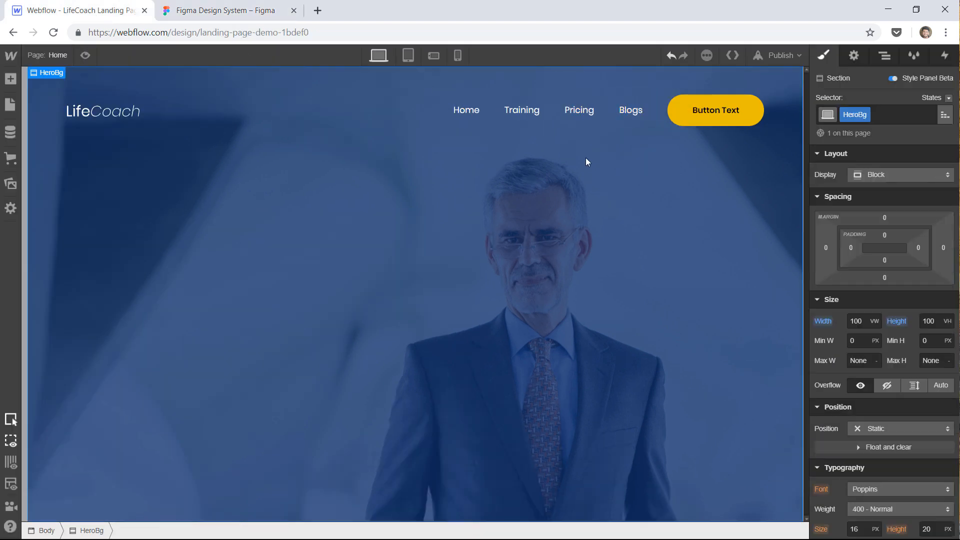
- Switch to Figma and select the HeroContent group to examine its layout, size and position
{"action": "left_click", "coordinate": [212, 7]}
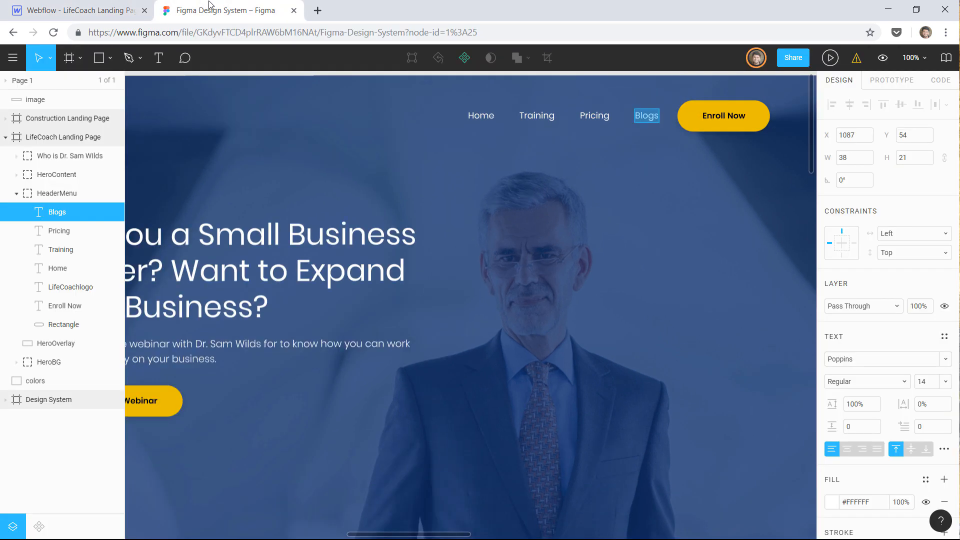
{"action": "left_click_drag", "start_coordinate": [337, 222], "coordinate": [382, 235]}
{"action": "left_click_drag", "start_coordinate": [451, 238], "coordinate": [435, 219]}
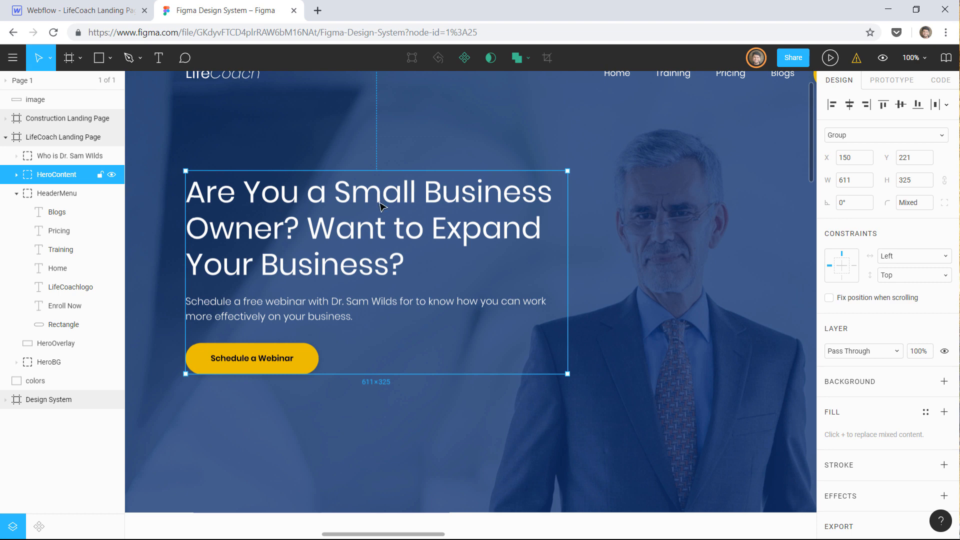
- Switch to Webflow and add a div block inside the HeroBg section
{"action": "left_click", "coordinate": [86, 15]}
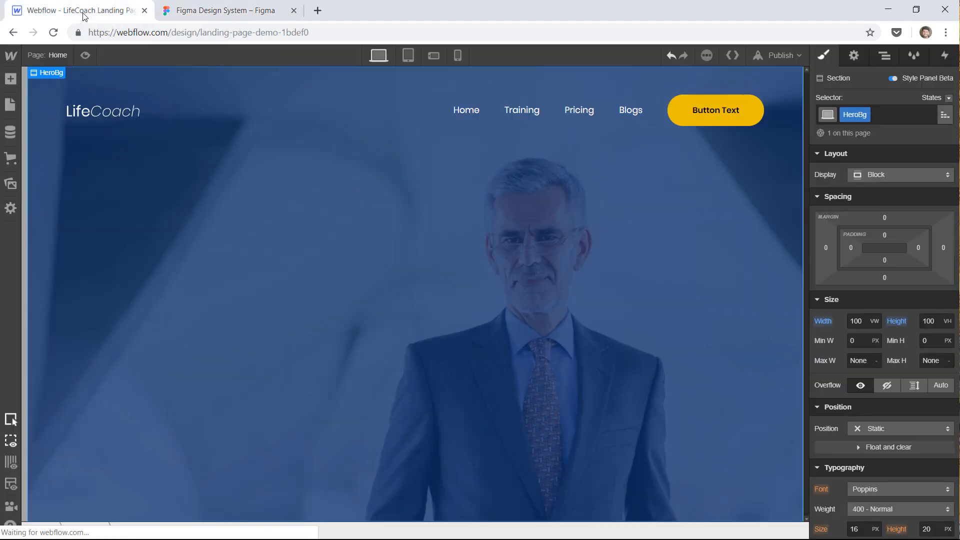
{"action": "left_click", "coordinate": [854, 57]}
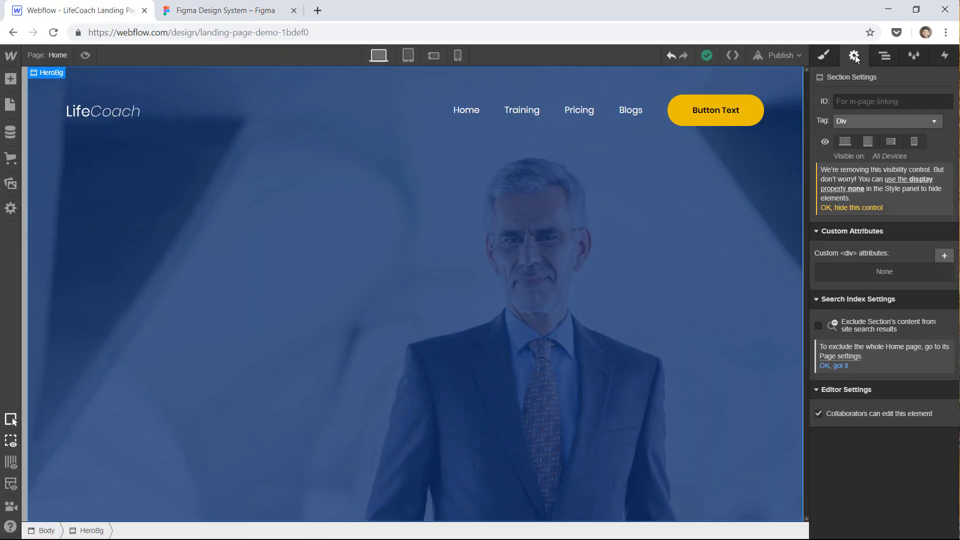
{"action": "left_click", "coordinate": [884, 56]}
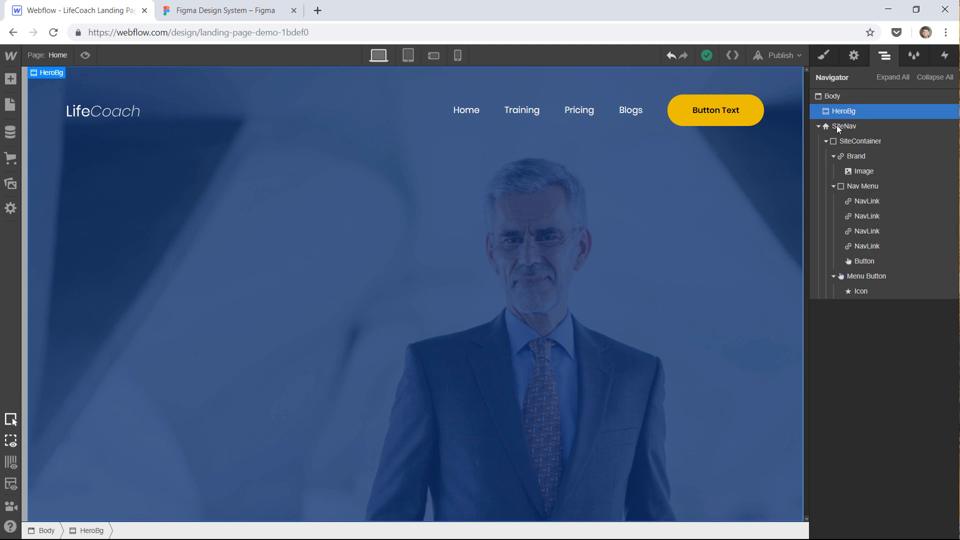
{"action": "left_click", "coordinate": [818, 127]}
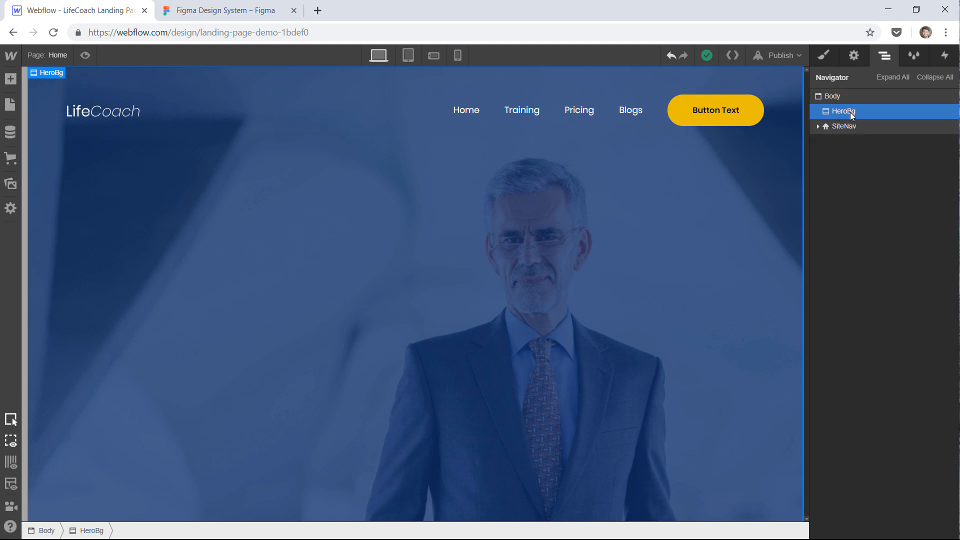
{"action": "left_click", "coordinate": [11, 79]}
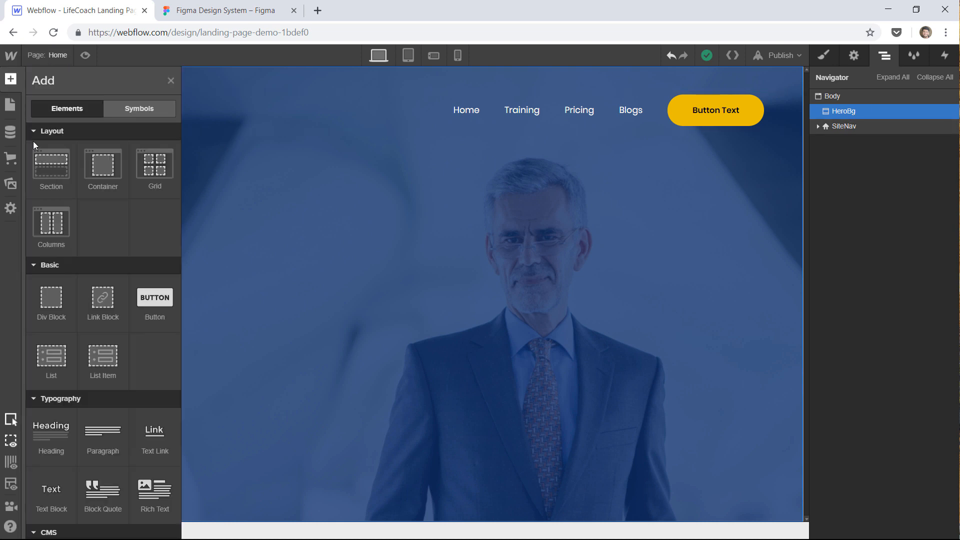
{"action": "left_click_drag", "start_coordinate": [51, 300], "coordinate": [847, 118]}
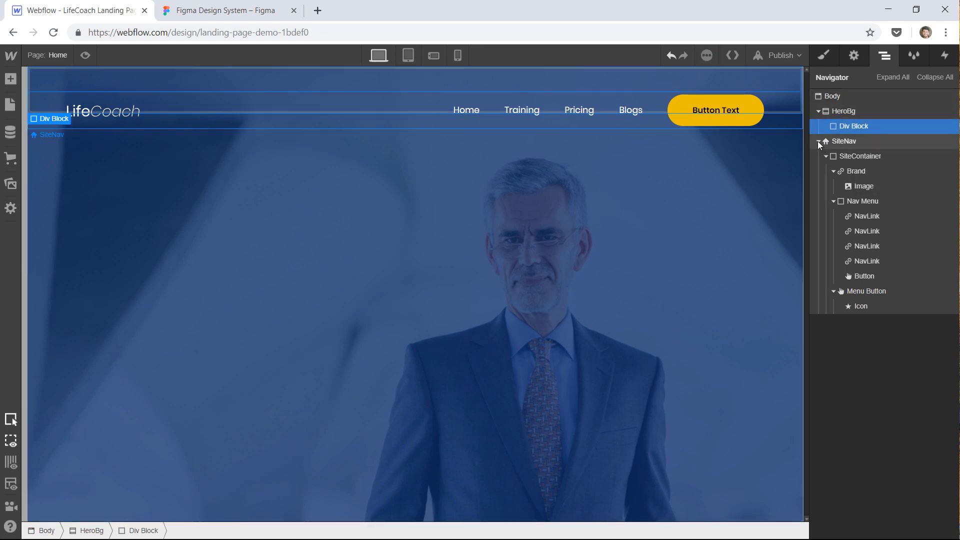
{"action": "left_click", "coordinate": [819, 141]}
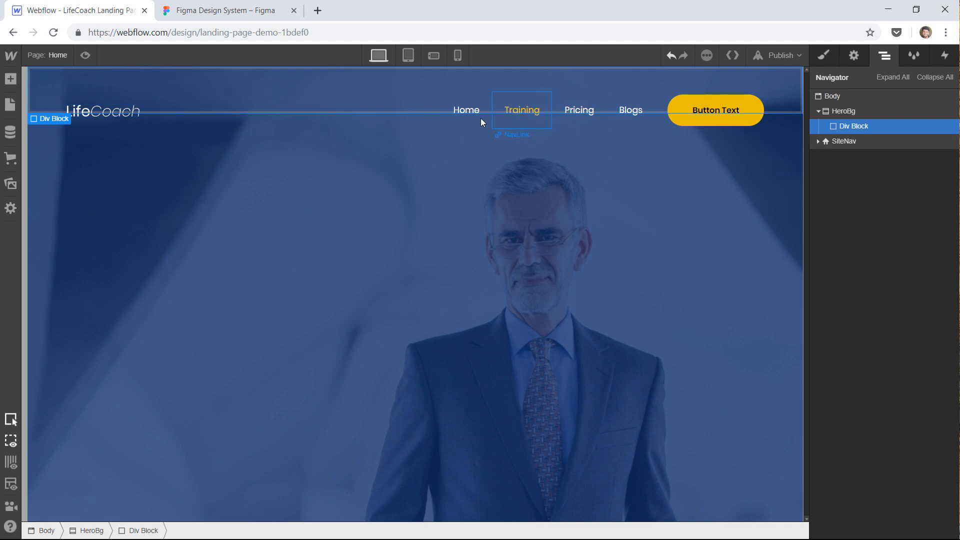
- Set the HeroBg section to a horizontal flex layout with its content aligned and justified to the center
{"action": "left_click", "coordinate": [839, 113]}
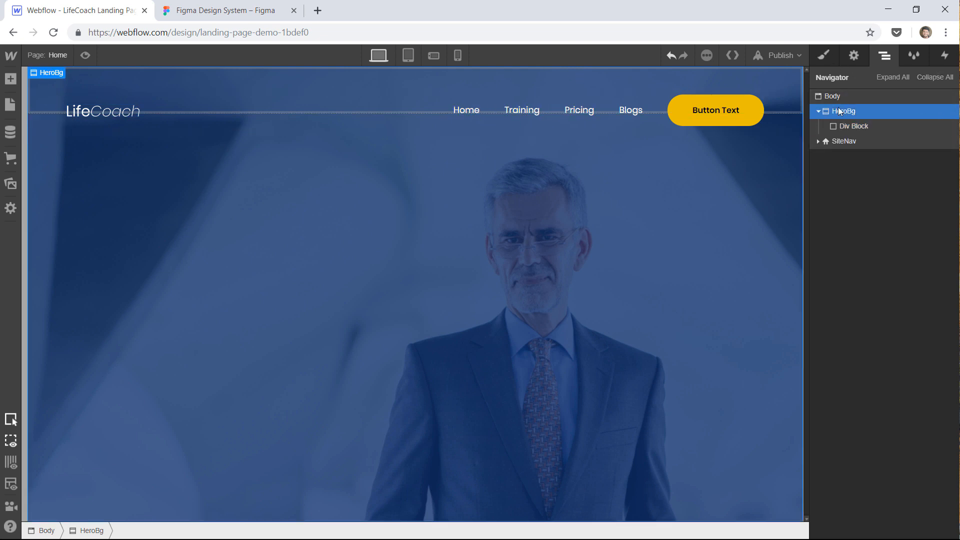
{"action": "left_click", "coordinate": [823, 59]}
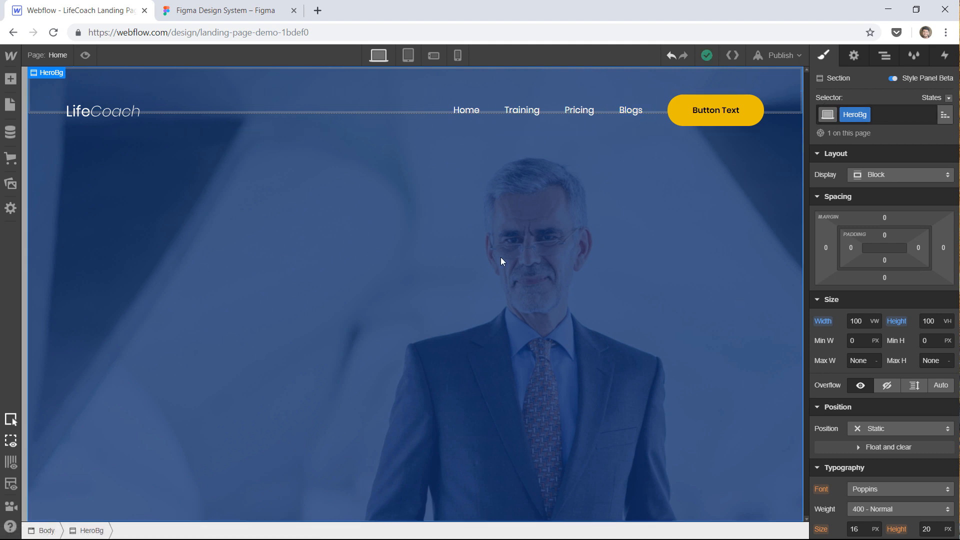
{"action": "left_click", "coordinate": [882, 173]}
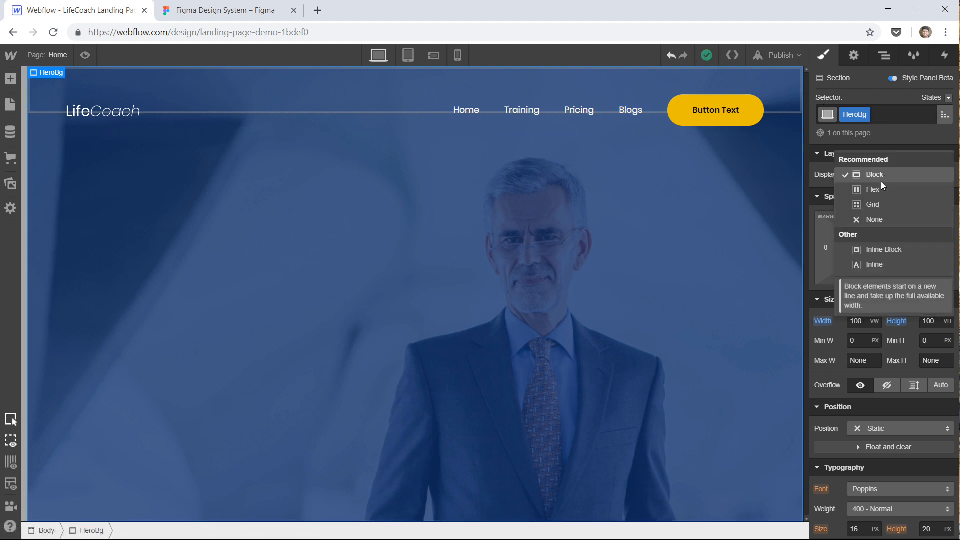
{"action": "left_click", "coordinate": [879, 190]}
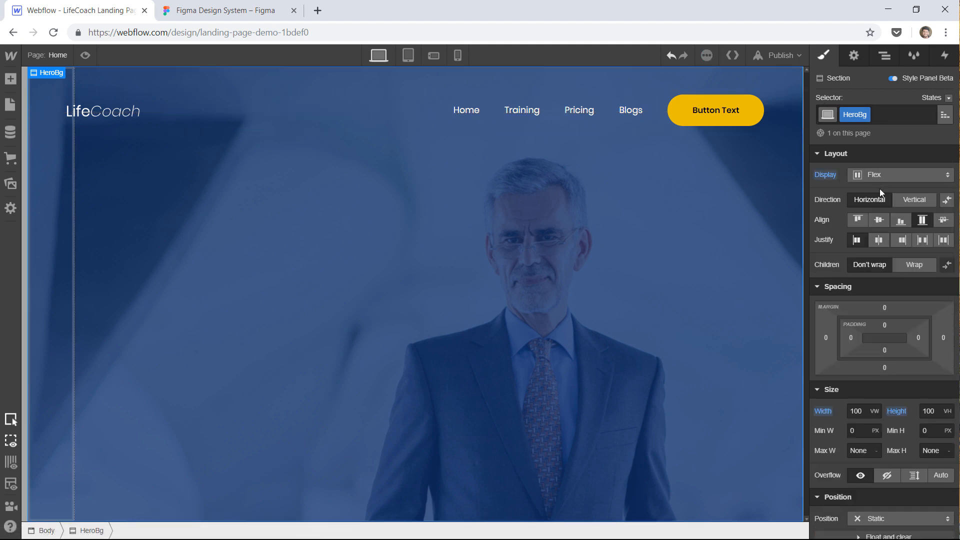
{"action": "left_click", "coordinate": [878, 220]}
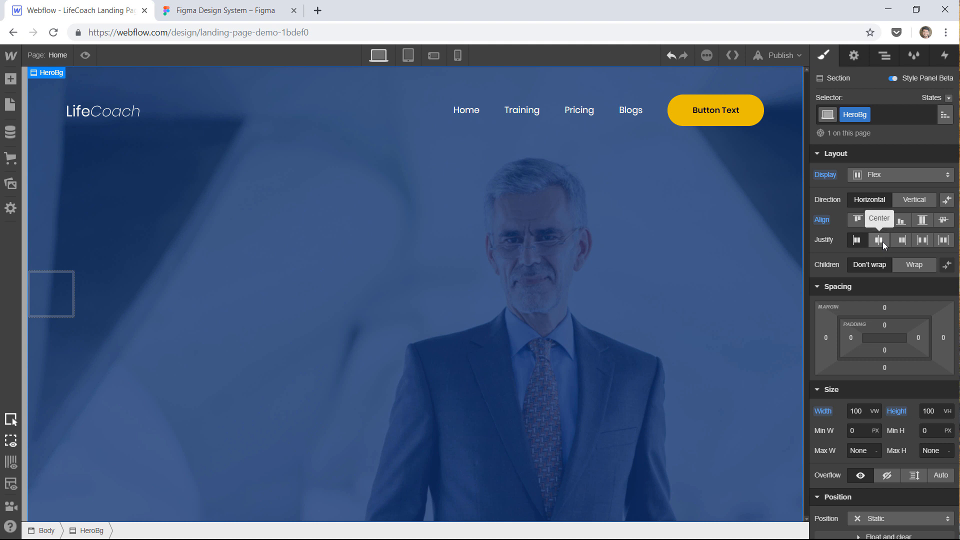
{"action": "left_click", "coordinate": [879, 241]}
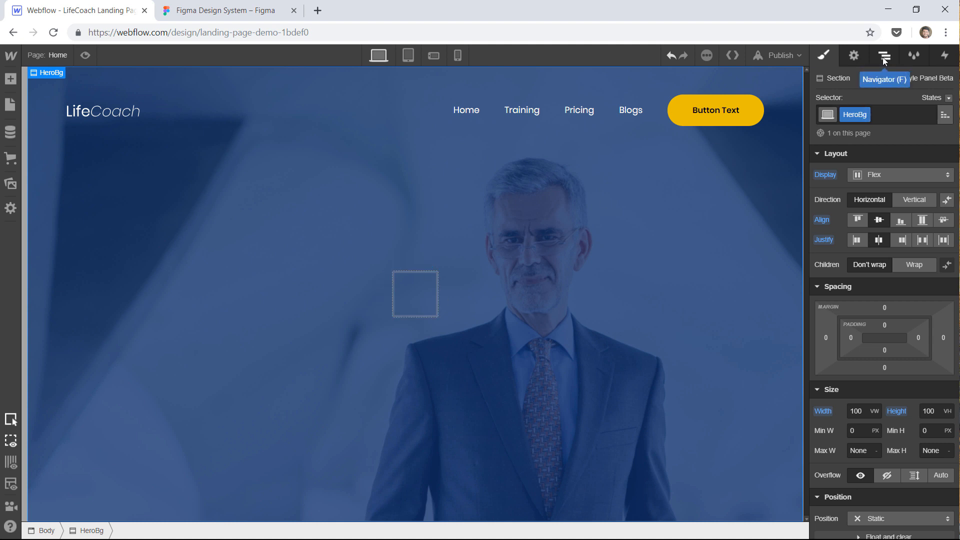
- Check the hero content in Figma, and add an H1 heading followed by a paragraph to the div block in Webflow
{"action": "left_click", "coordinate": [215, 10]}
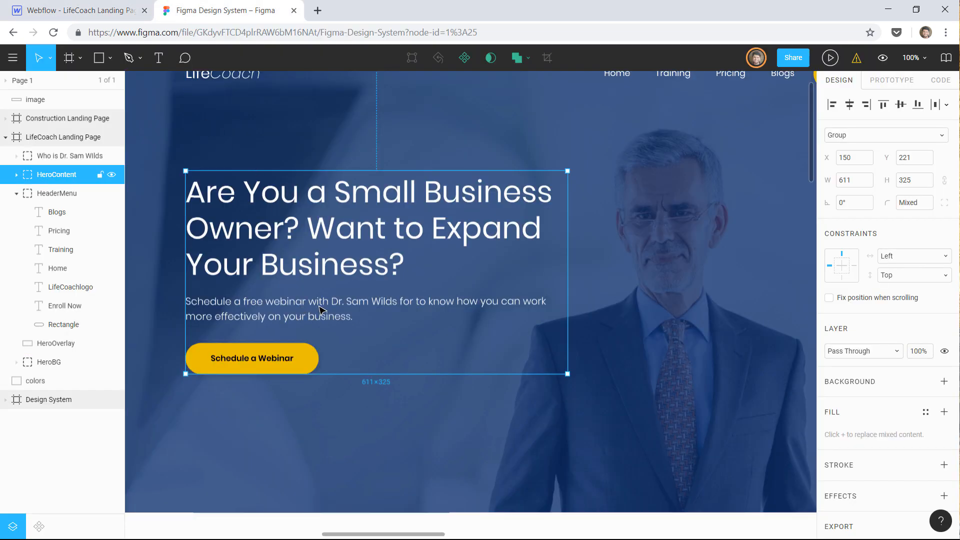
{"action": "left_click", "coordinate": [80, 10]}
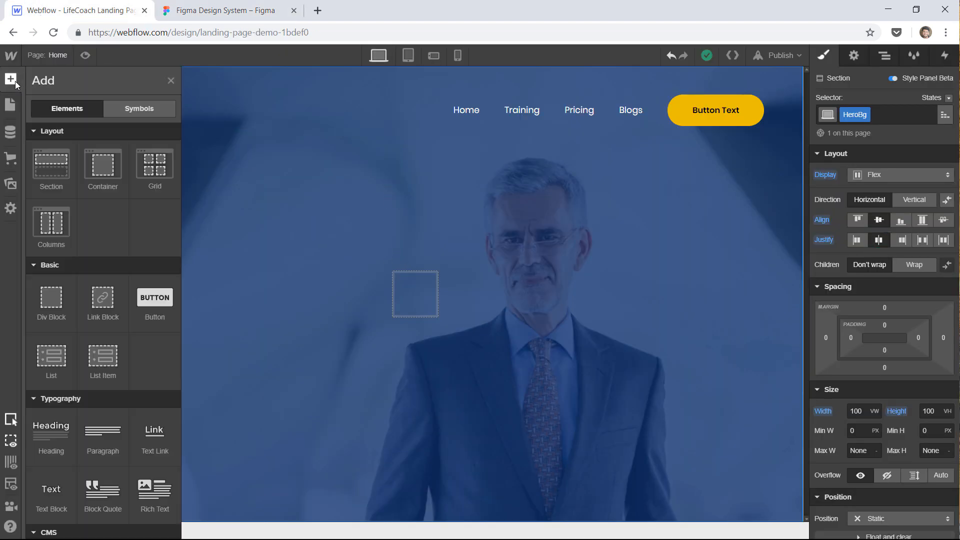
{"action": "left_click", "coordinate": [10, 79]}
{"action": "scroll", "coordinate": [105, 271], "scroll_direction": "down", "scroll_amount": 3}
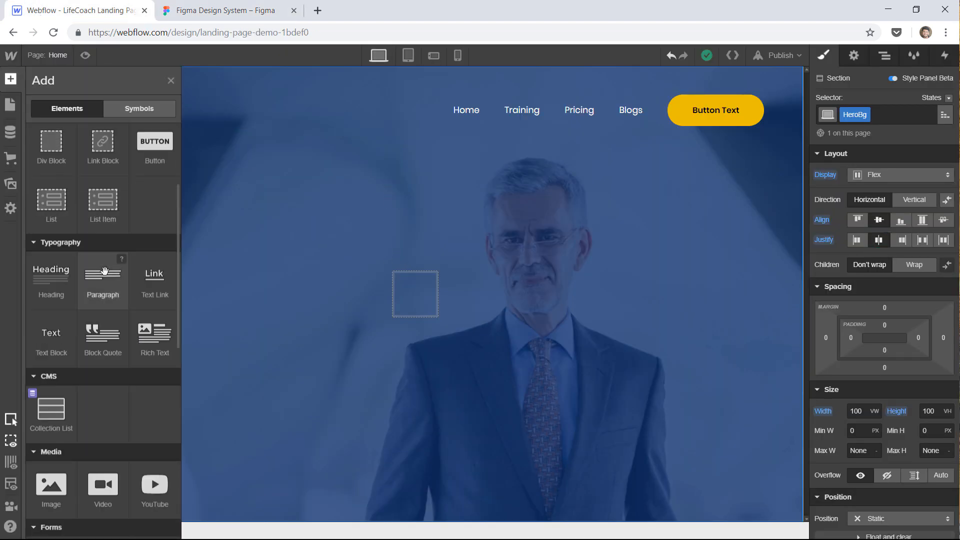
{"action": "scroll", "coordinate": [105, 272], "scroll_direction": "up", "scroll_amount": 2}
{"action": "scroll", "coordinate": [100, 271], "scroll_direction": "down", "scroll_amount": 2}
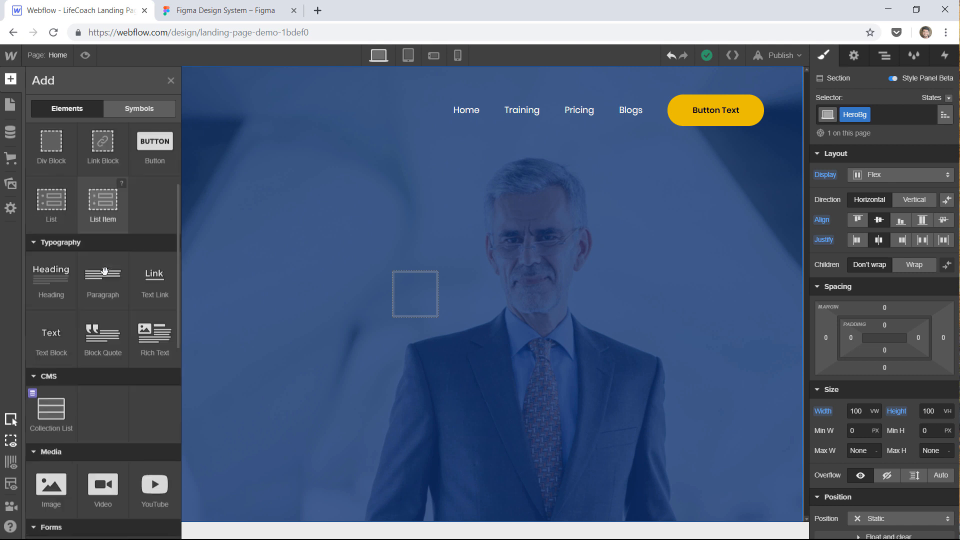
{"action": "left_click_drag", "start_coordinate": [42, 272], "coordinate": [415, 282]}
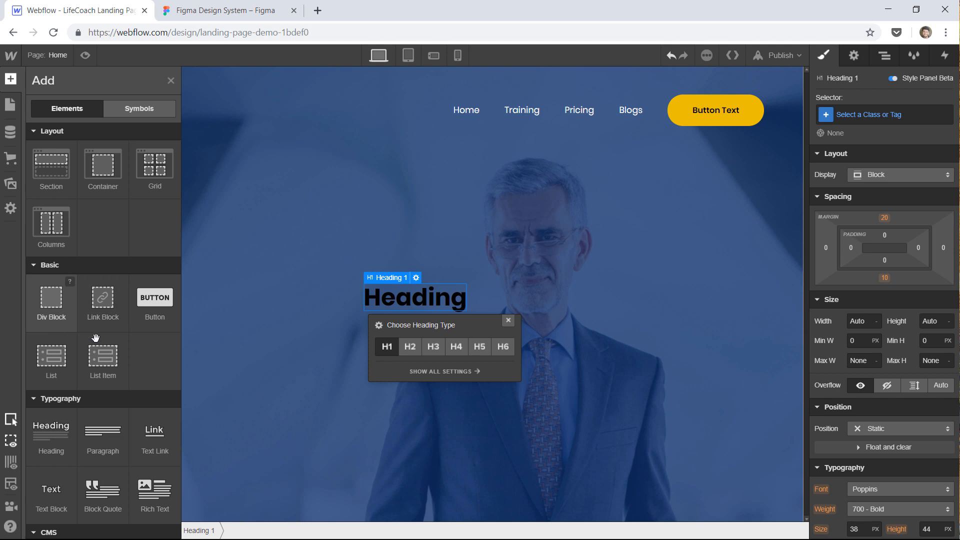
{"action": "scroll", "coordinate": [96, 340], "scroll_direction": "down", "scroll_amount": 2}
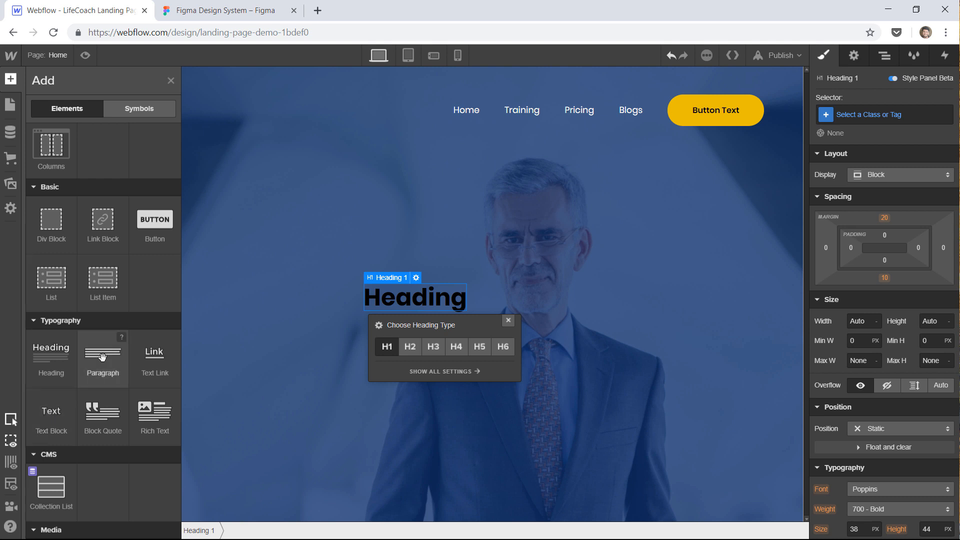
{"action": "left_click_drag", "start_coordinate": [101, 354], "coordinate": [404, 312]}
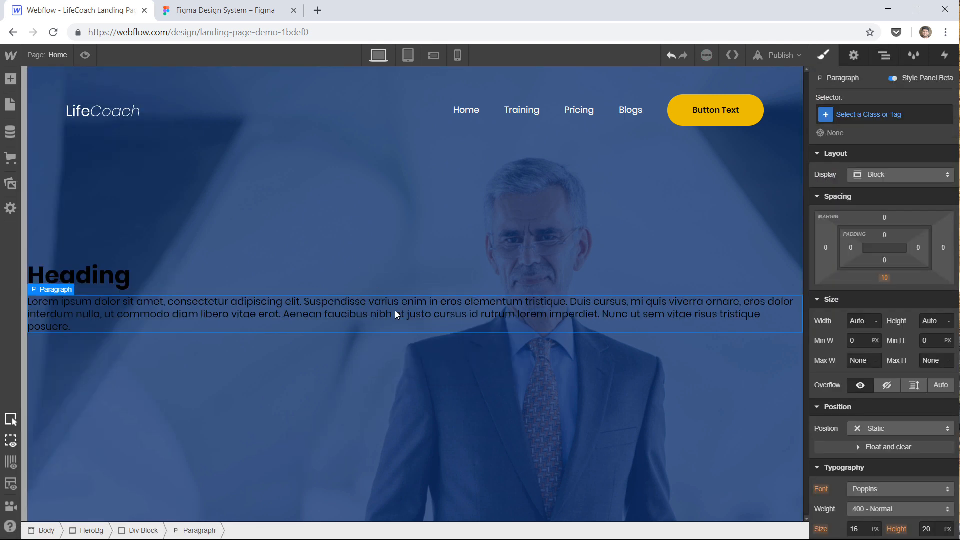
- Add a button below the paragraph in the hero div block and apply the existing Button class to it
{"action": "left_click", "coordinate": [12, 79]}
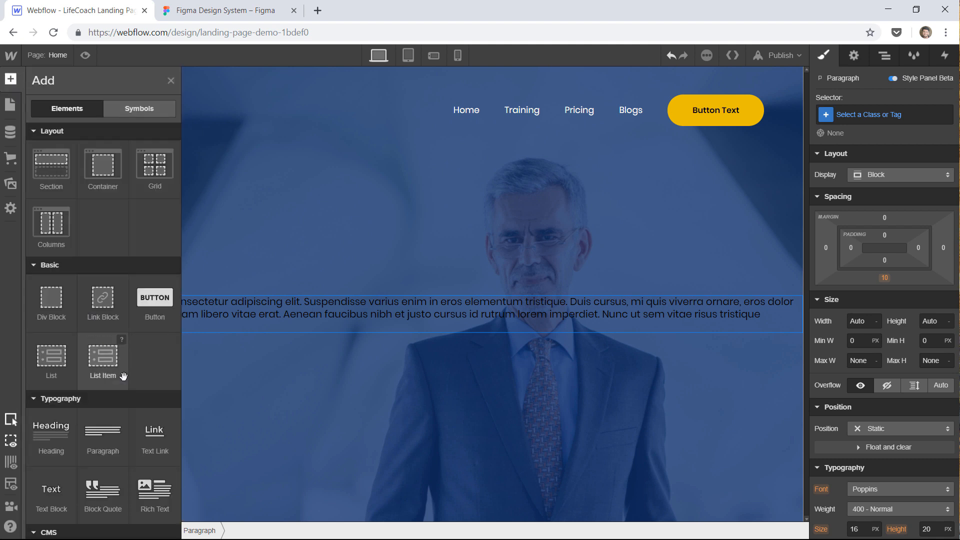
{"action": "scroll", "coordinate": [123, 377], "scroll_direction": "down", "scroll_amount": 3}
{"action": "scroll", "coordinate": [124, 377], "scroll_direction": "up", "scroll_amount": 3}
{"action": "left_click_drag", "start_coordinate": [154, 298], "coordinate": [267, 323]}
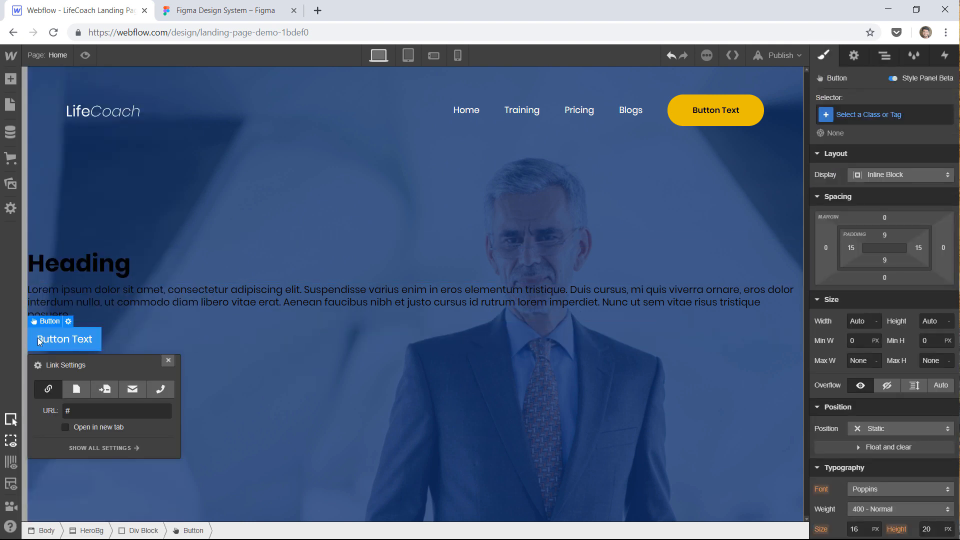
{"action": "left_click", "coordinate": [883, 115]}
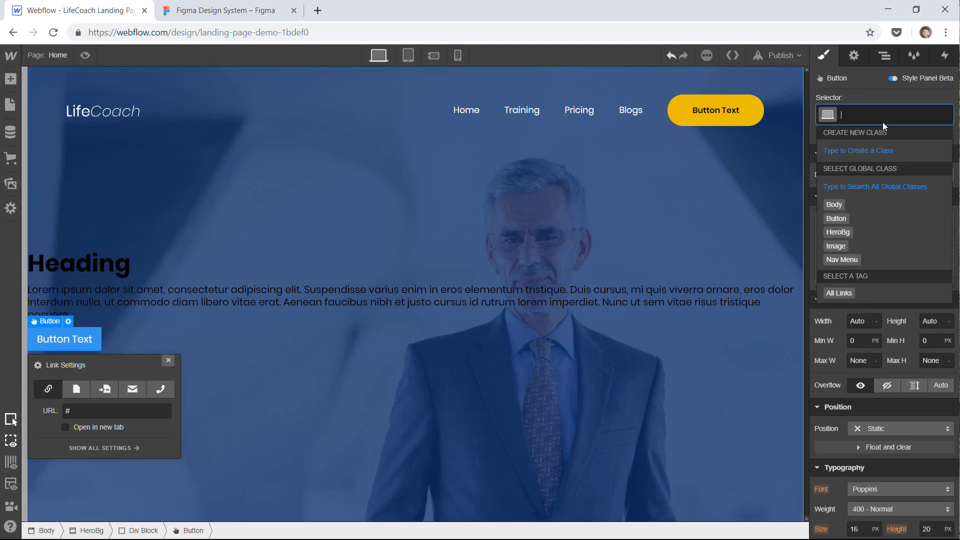
{"action": "type", "text": "butt"}
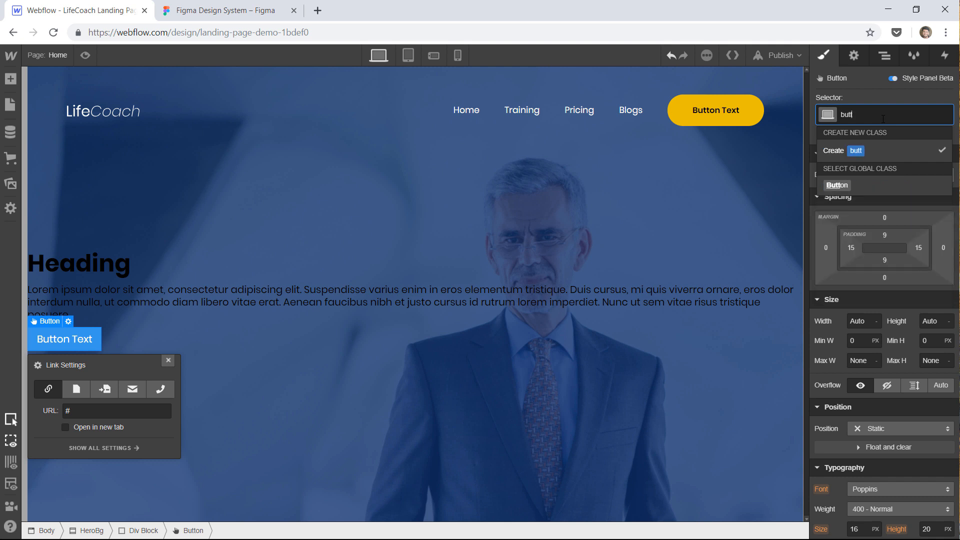
{"action": "left_click", "coordinate": [832, 186]}
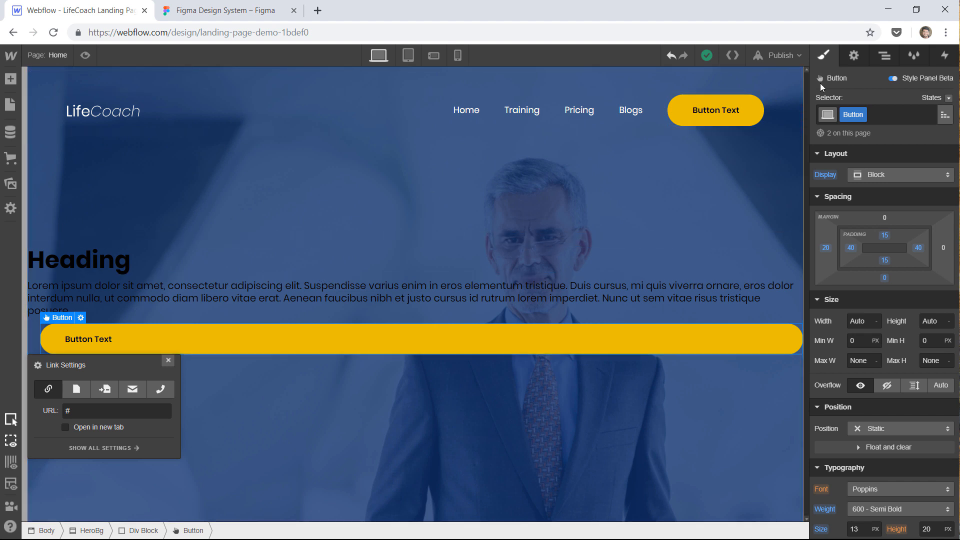
- Give the div block that holds the heading, paragraph and button a new class named HeroContent
{"action": "left_click", "coordinate": [94, 114]}
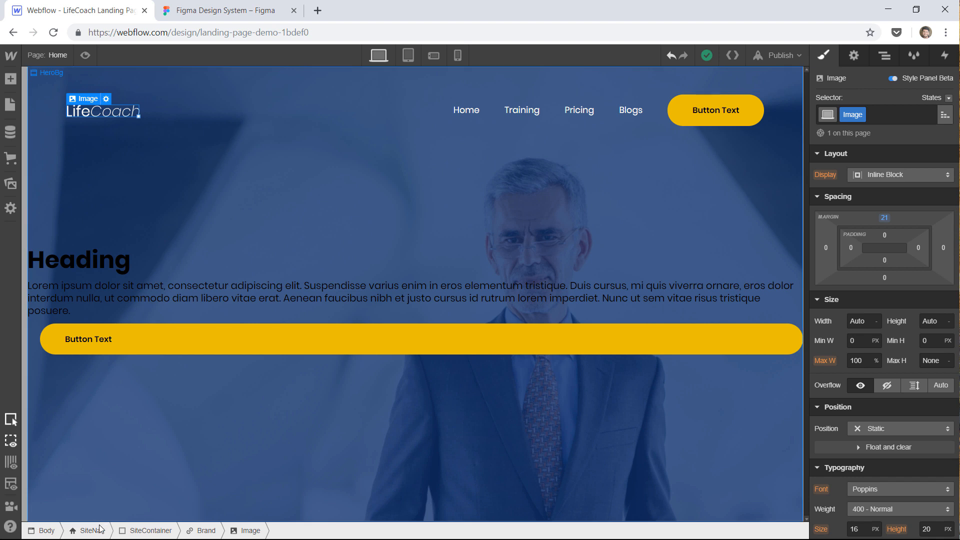
{"action": "left_click", "coordinate": [68, 263]}
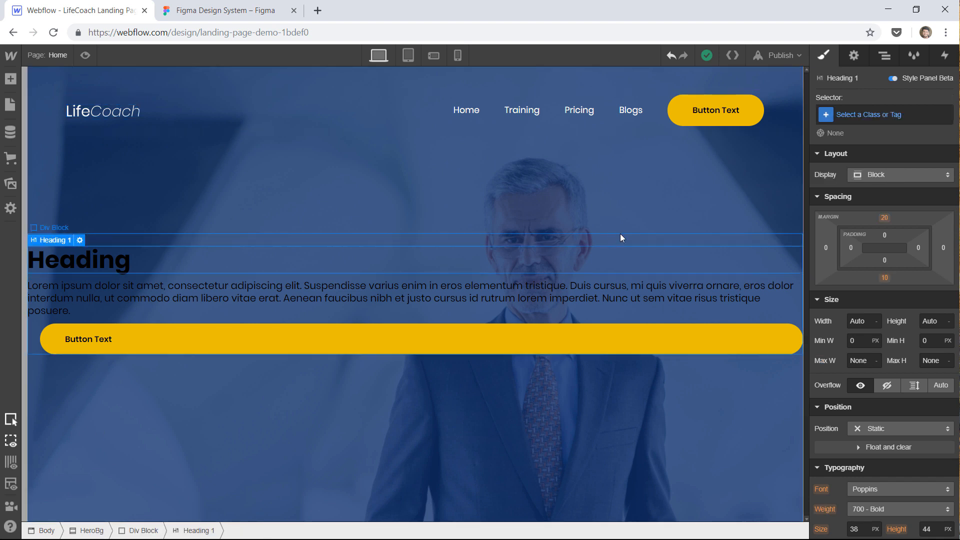
{"action": "left_click", "coordinate": [885, 57]}
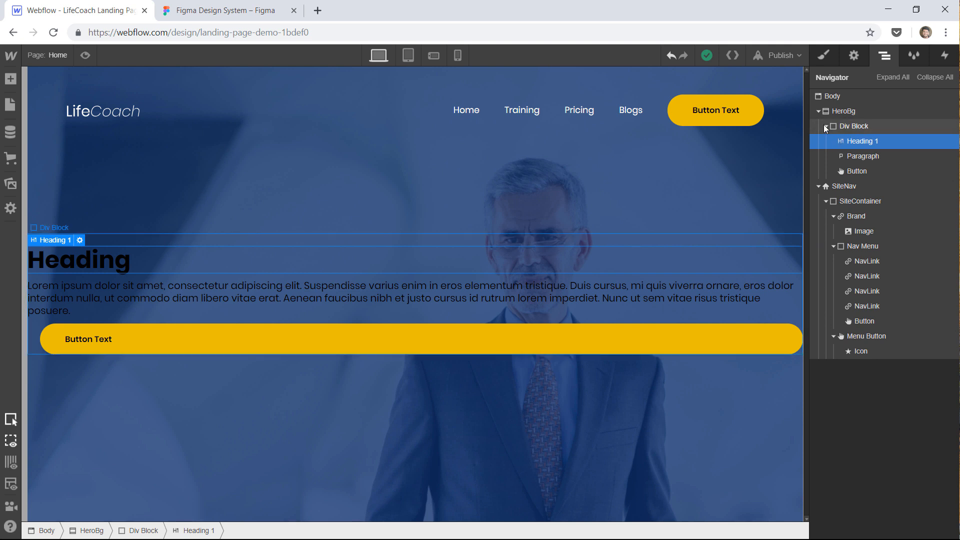
{"action": "left_click", "coordinate": [826, 125]}
{"action": "left_click", "coordinate": [855, 124]}
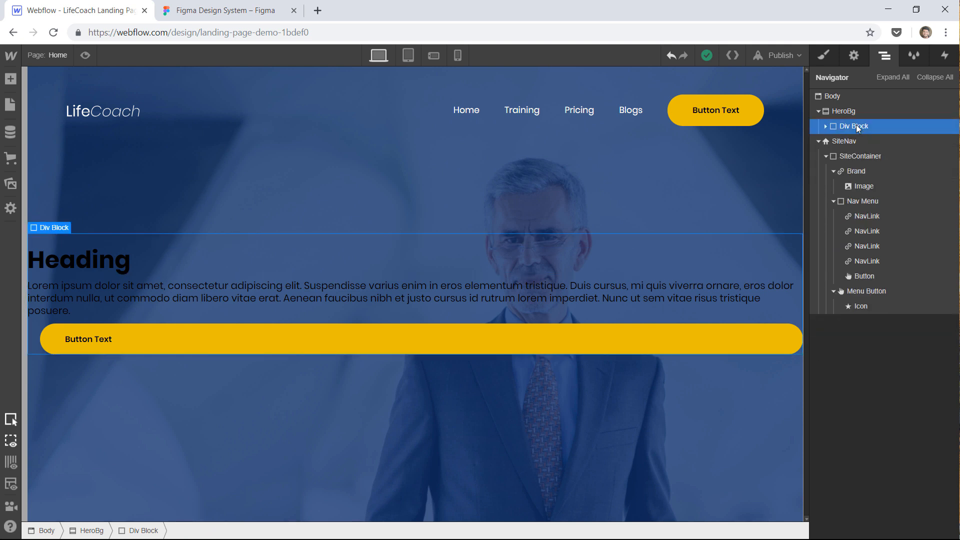
{"action": "left_click", "coordinate": [831, 52]}
{"action": "left_click", "coordinate": [862, 118]}
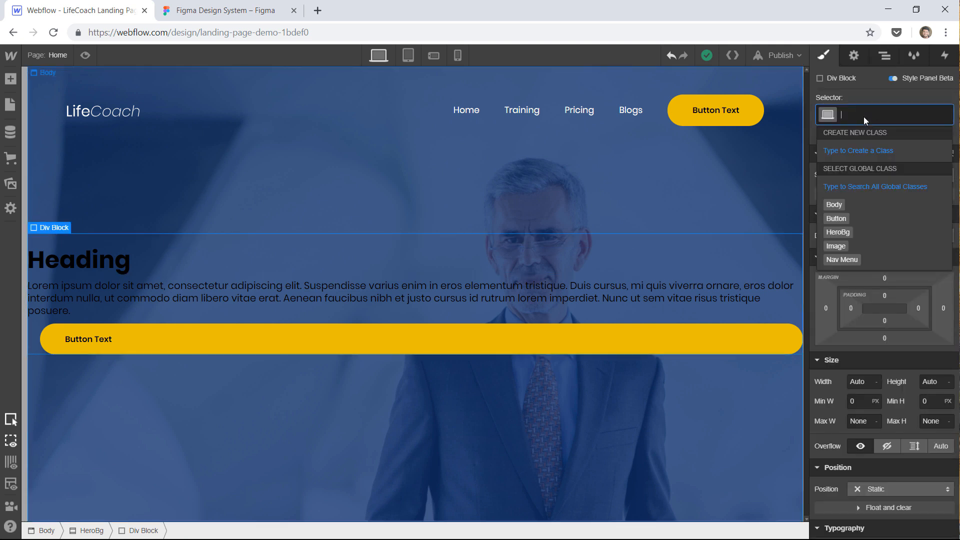
{"action": "type", "text": "HeroCon"}
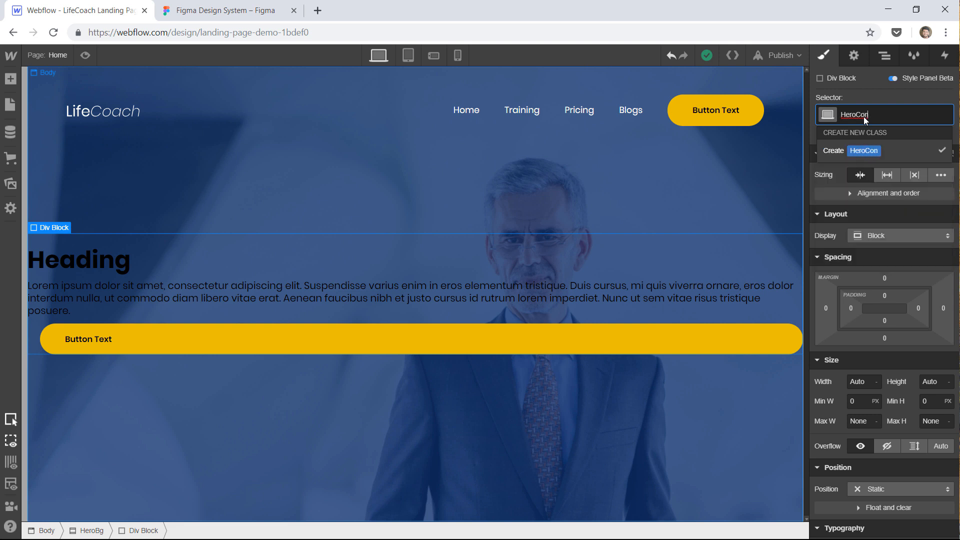
{"action": "type", "text": "tent"}
{"action": "key", "text": "Return"}
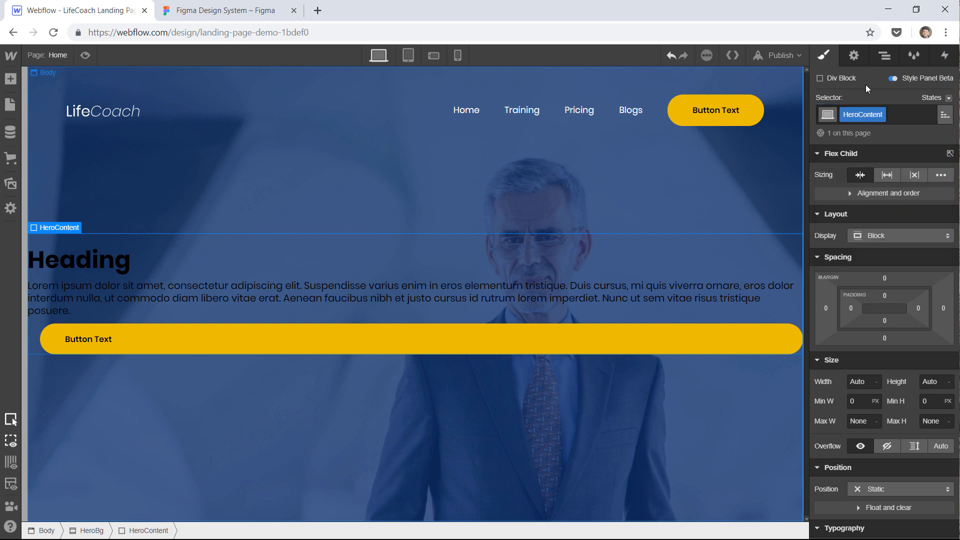
- Add another div block inside the HeroBg section, directly above HeroContent
{"action": "left_click", "coordinate": [883, 57]}
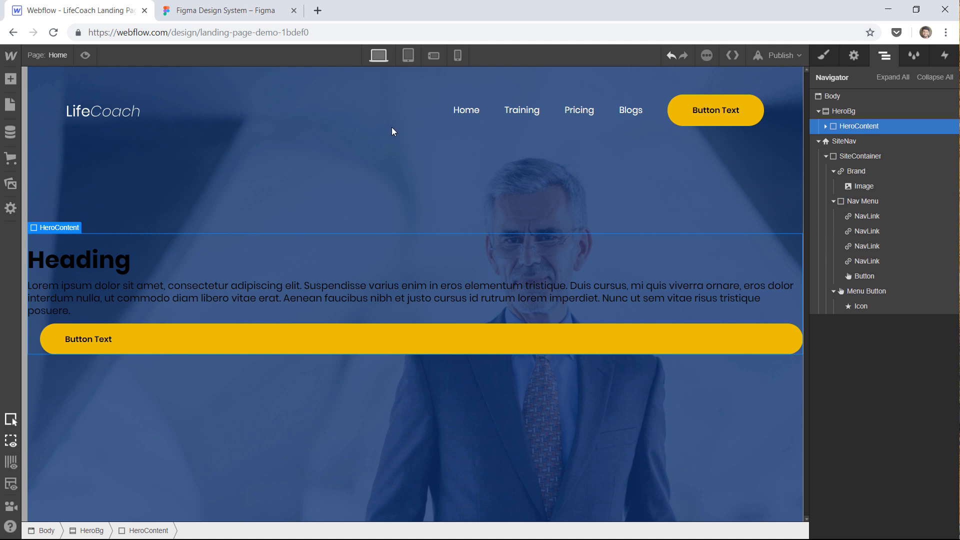
{"action": "left_click", "coordinate": [11, 80]}
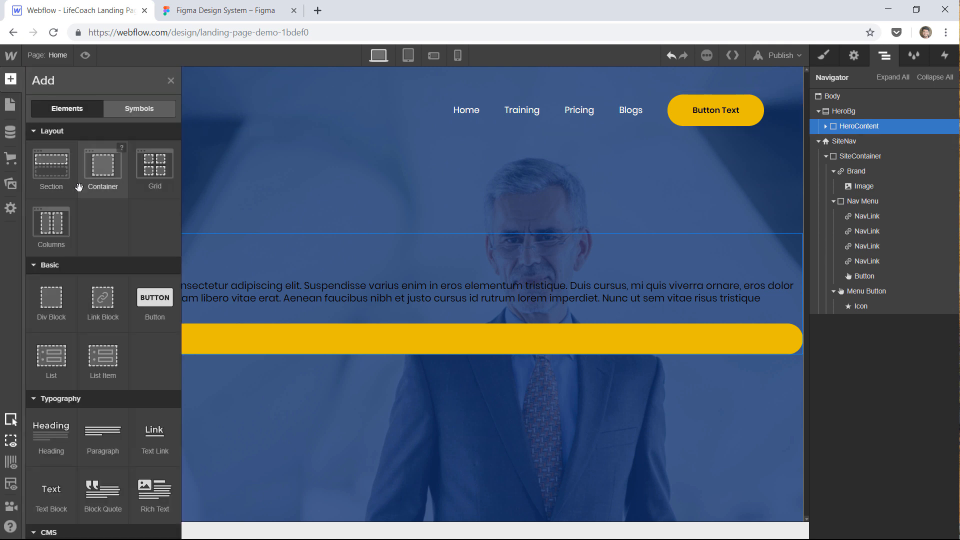
{"action": "left_click_drag", "start_coordinate": [51, 298], "coordinate": [863, 133]}
{"action": "left_click", "coordinate": [827, 141]}
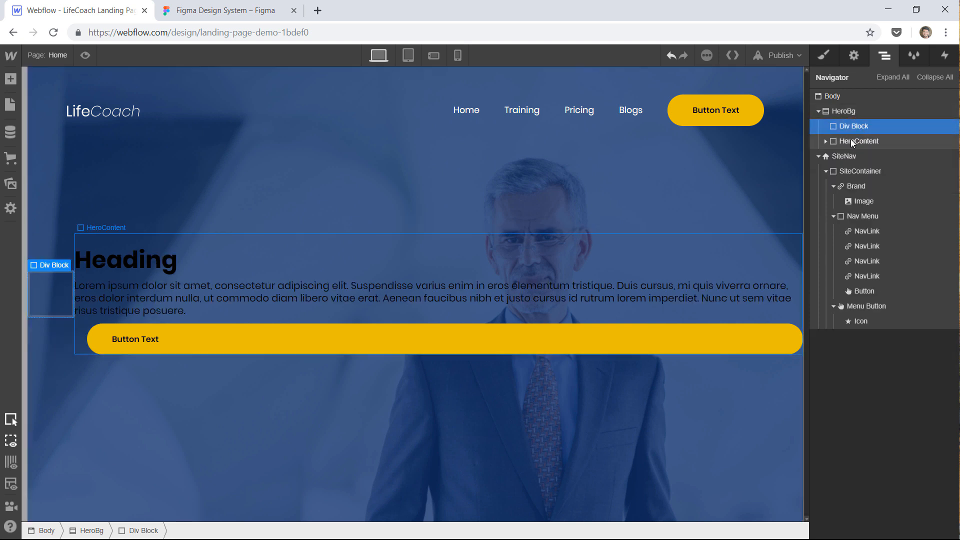
- Nest the HeroContent block inside the new div block in the HeroBg section
{"action": "left_click", "coordinate": [851, 141]}
{"action": "right_click", "coordinate": [870, 130]}
{"action": "key", "text": "Escape"}
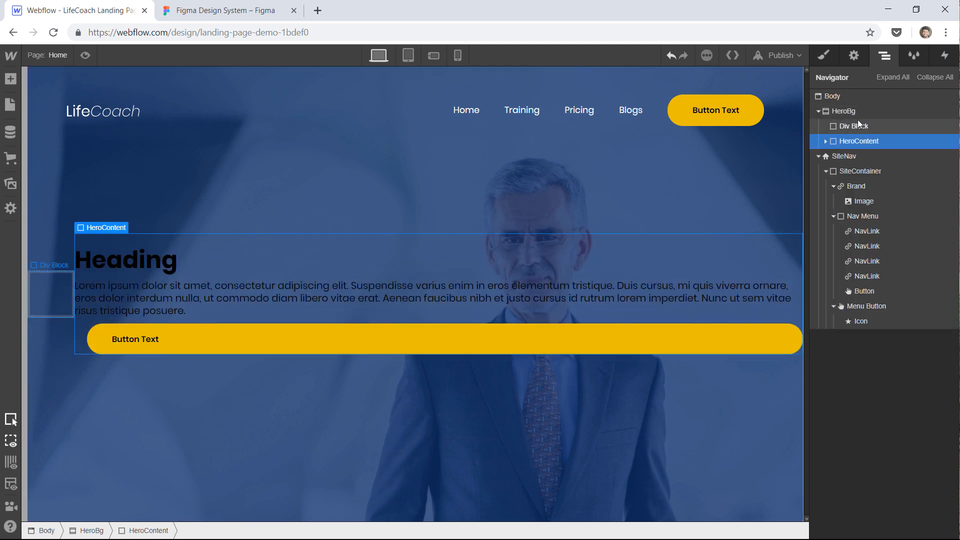
{"action": "left_click_drag", "start_coordinate": [859, 139], "coordinate": [854, 124]}
- Apply the existing SiteContainer class to the div block that wraps HeroContent
{"action": "left_click", "coordinate": [854, 125]}
{"action": "left_click", "coordinate": [824, 59]}
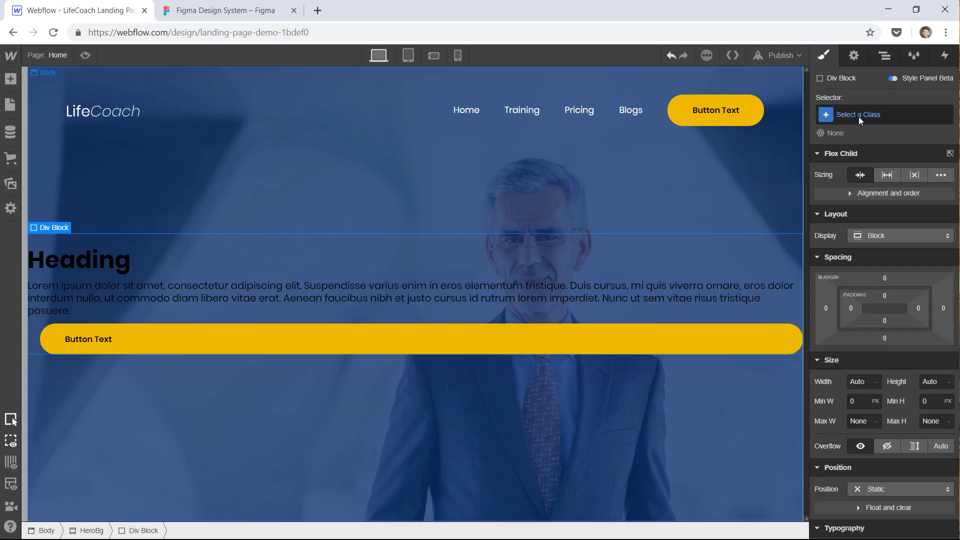
{"action": "left_click", "coordinate": [859, 116]}
{"action": "type", "text": "Site"}
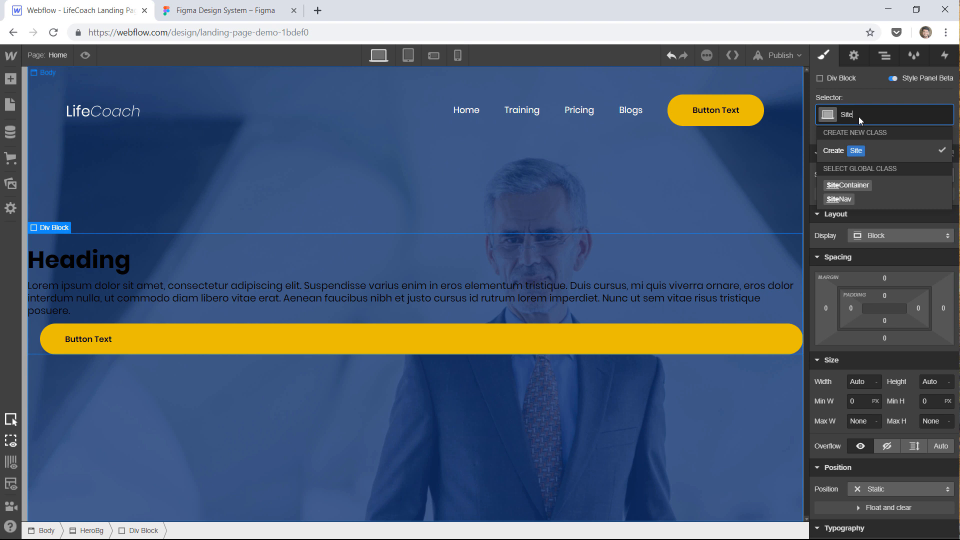
{"action": "left_click", "coordinate": [863, 188]}
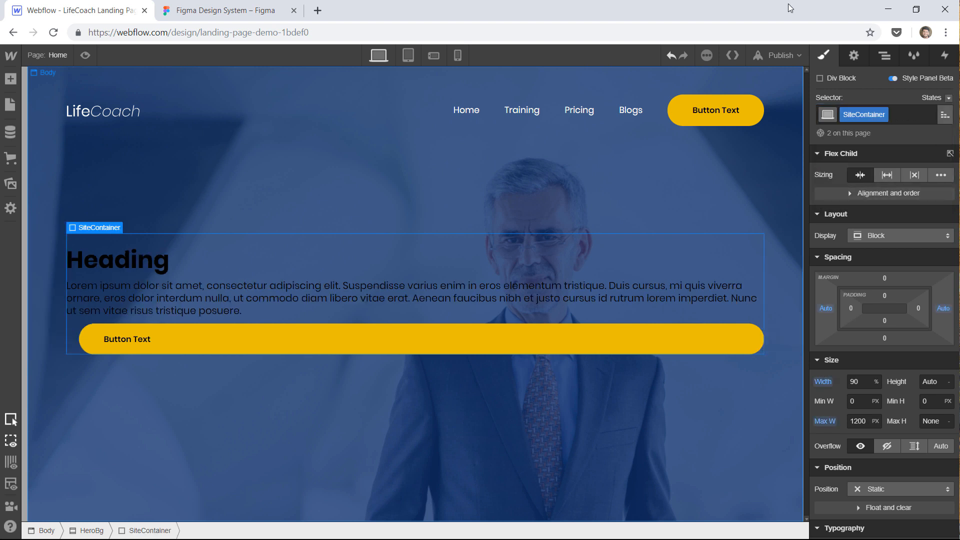
- Left-align the text of the HeroContent block inside the hero's SiteContainer
{"action": "left_click", "coordinate": [884, 55]}
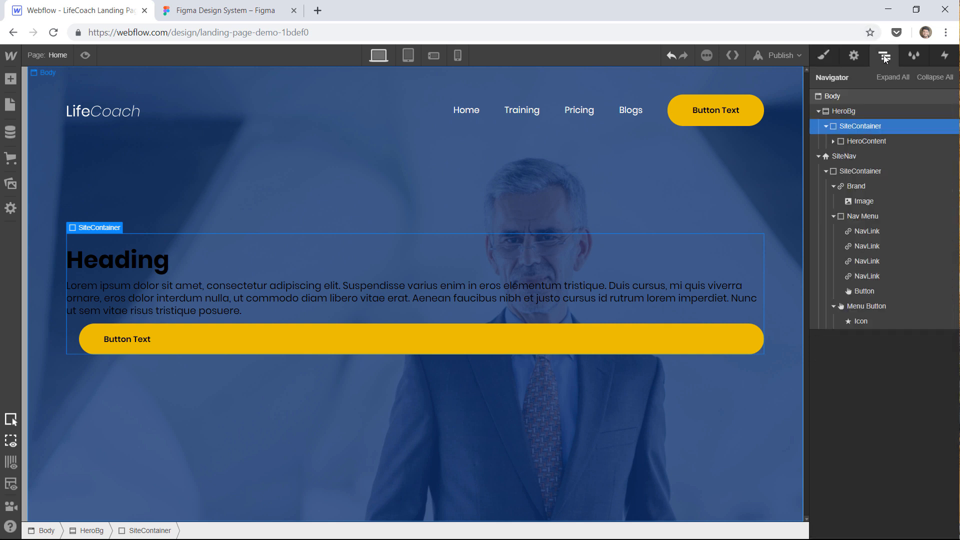
{"action": "left_click", "coordinate": [864, 141]}
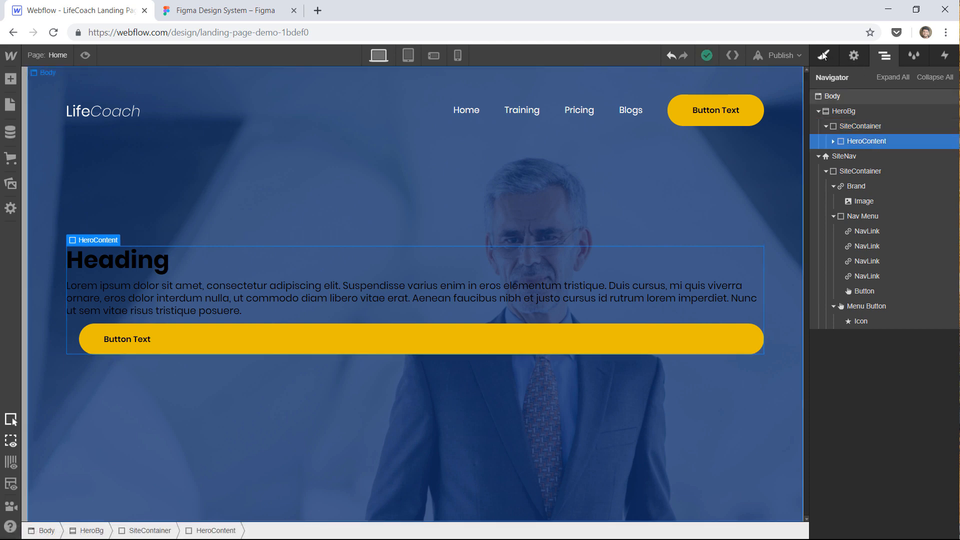
{"action": "left_click", "coordinate": [822, 55]}
{"action": "scroll", "coordinate": [890, 278], "scroll_direction": "down", "scroll_amount": 10}
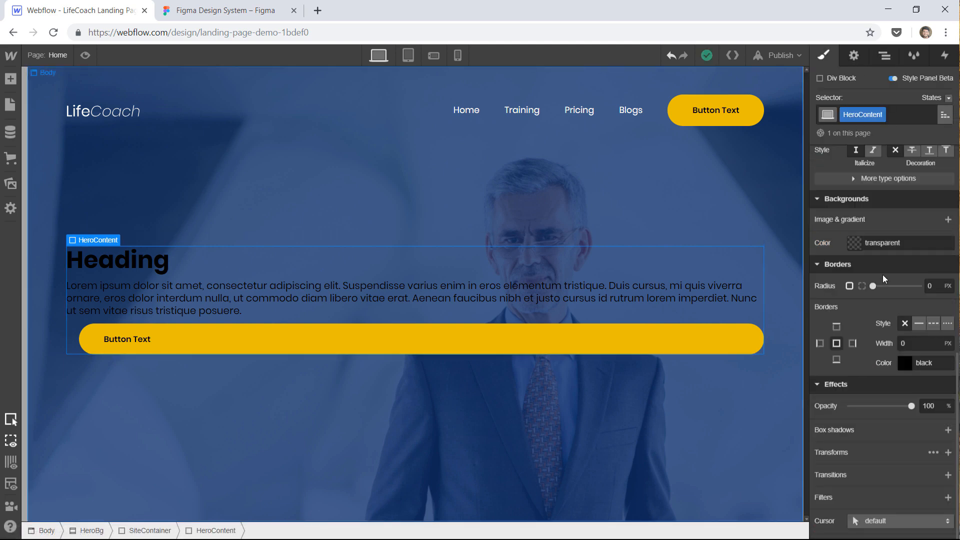
{"action": "scroll", "coordinate": [883, 274], "scroll_direction": "up", "scroll_amount": 3}
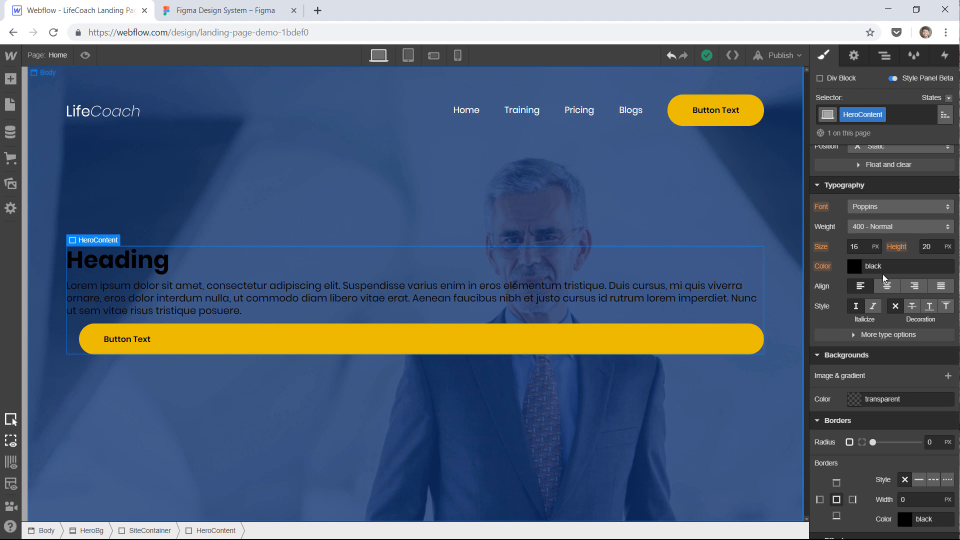
{"action": "left_click", "coordinate": [859, 286]}
{"action": "scroll", "coordinate": [868, 282], "scroll_direction": "up", "scroll_amount": 5}
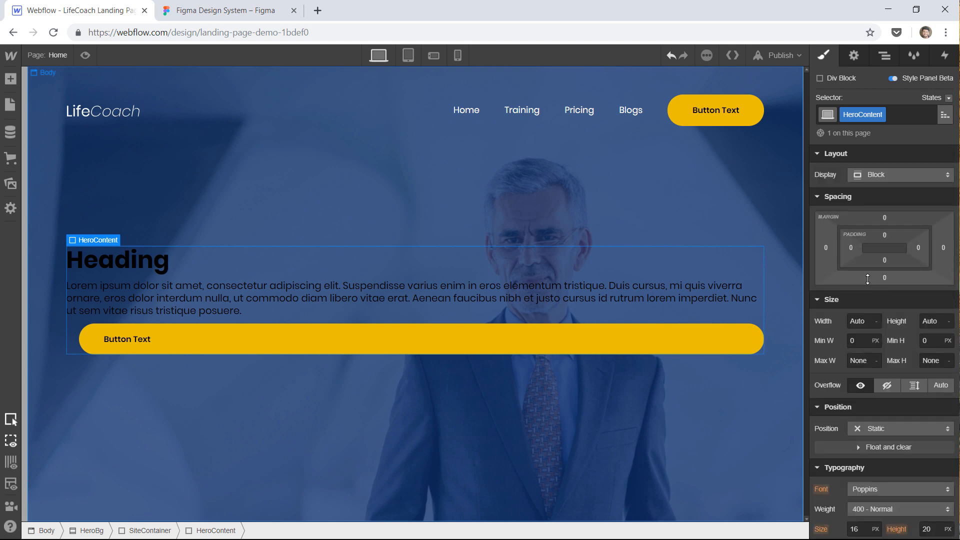
- Replace the hero heading's placeholder with the "Are You a Small Business Owner? Want to Expand Your Business?" text copied from the Figma design
{"action": "left_click", "coordinate": [127, 267]}
{"action": "left_click", "coordinate": [225, 10]}
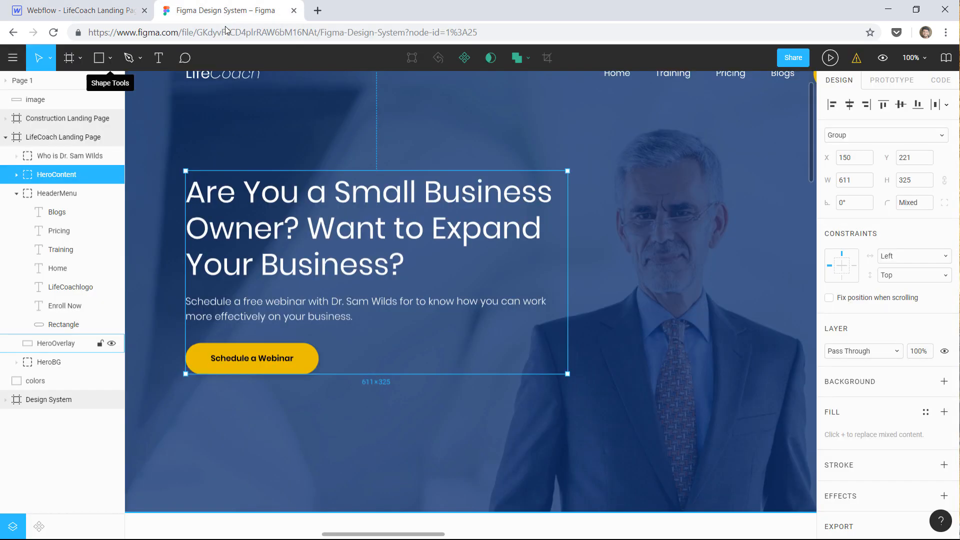
{"action": "double_click", "coordinate": [273, 197]}
{"action": "double_click", "coordinate": [272, 196]}
{"action": "key", "text": "ctrl+c"}
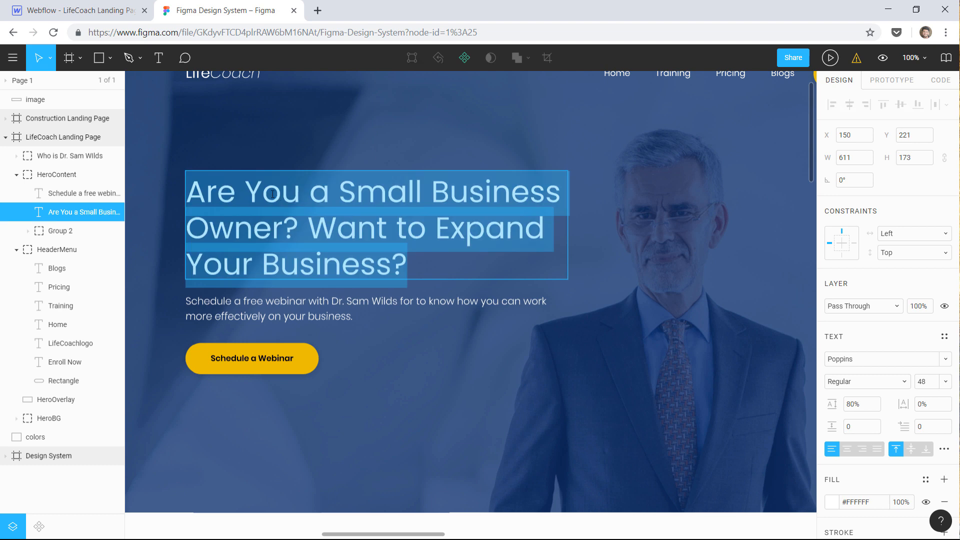
{"action": "left_click", "coordinate": [75, 10]}
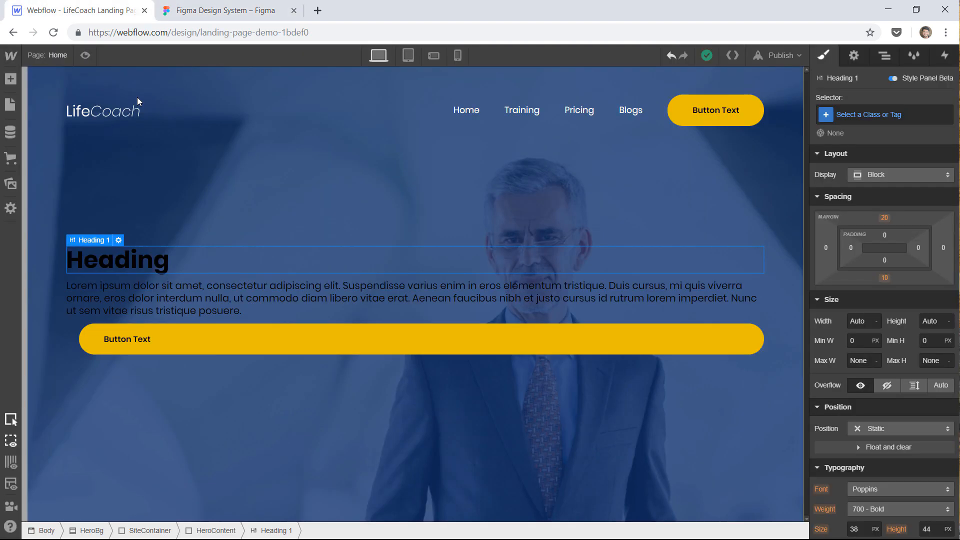
{"action": "double_click", "coordinate": [136, 260]}
{"action": "double_click", "coordinate": [136, 260]}
{"action": "key", "text": "ctrl+v"}
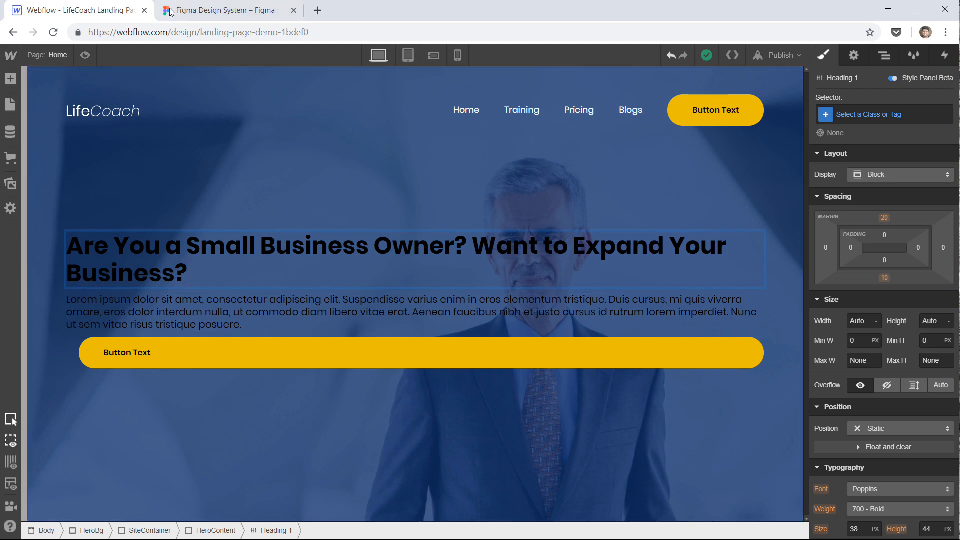
- Copy the free webinar description from the Figma design and paste it over the hero paragraph's placeholder text in Webflow
{"action": "left_click", "coordinate": [215, 10]}
{"action": "key", "text": "Escape"}
{"action": "double_click", "coordinate": [296, 303]}
{"action": "key", "text": "ctrl+c"}
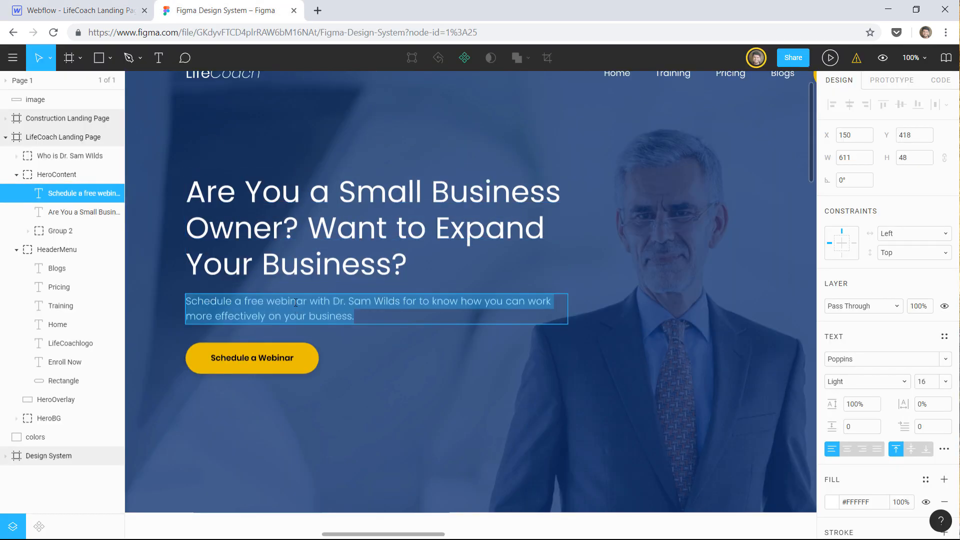
{"action": "left_click", "coordinate": [100, 10]}
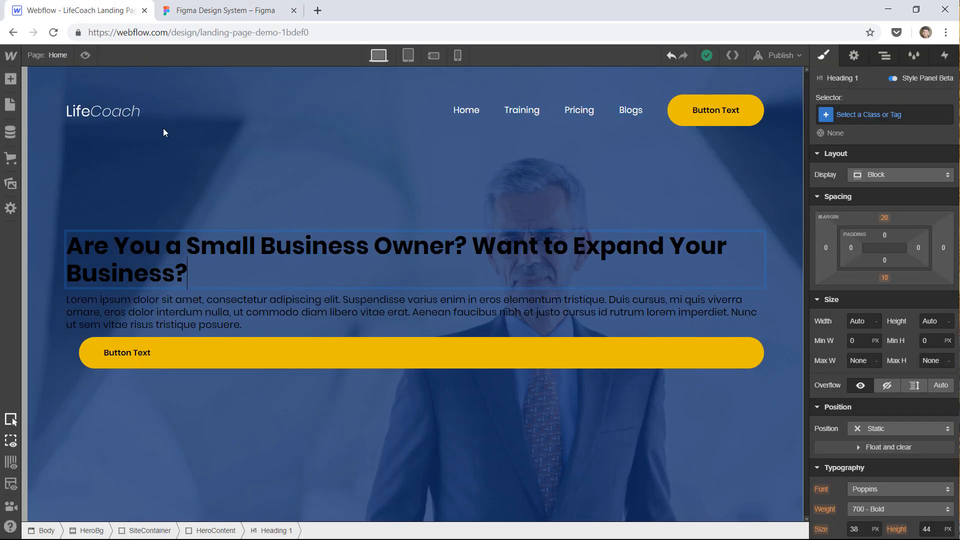
{"action": "double_click", "coordinate": [193, 313]}
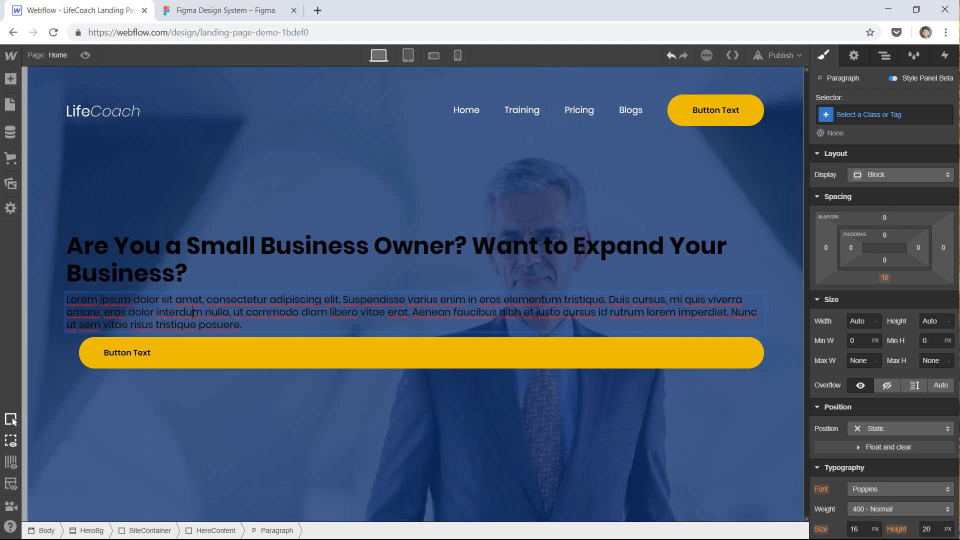
{"action": "key", "text": "ctrl+a"}
{"action": "key", "text": "ctrl+v"}
- Check the hero button's label in Figma and change the Webflow hero button's text to "Schedule a Webinar"
{"action": "left_click", "coordinate": [241, 8]}
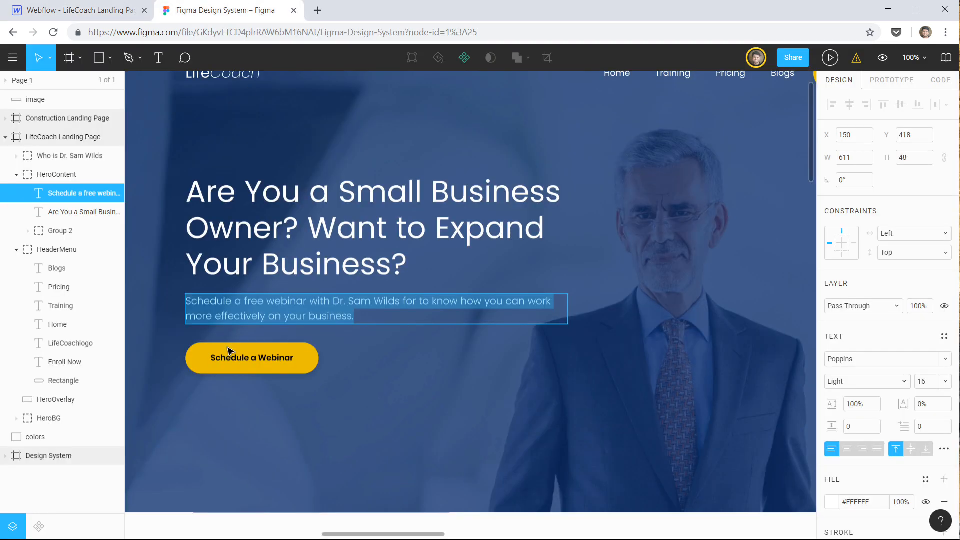
{"action": "double_click", "coordinate": [260, 360]}
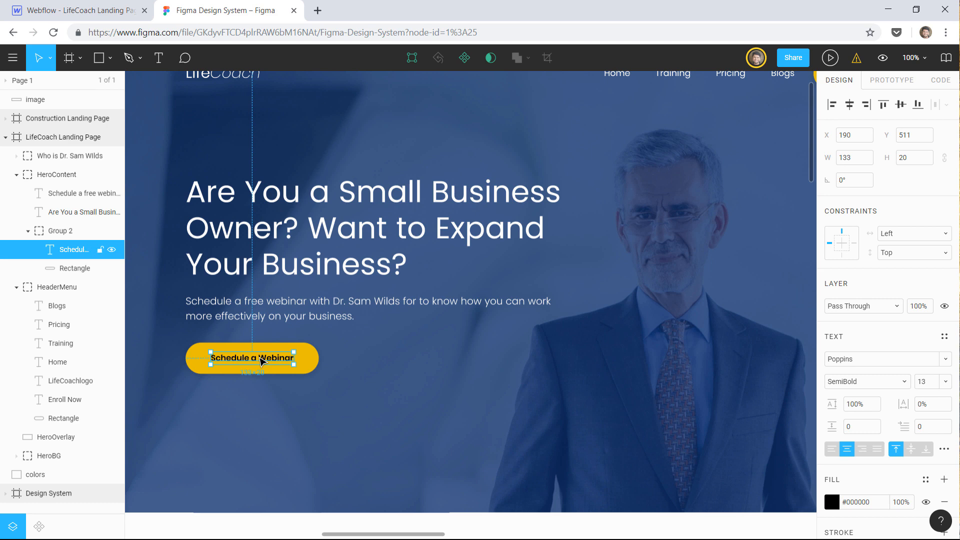
{"action": "left_click", "coordinate": [102, 14]}
{"action": "left_click", "coordinate": [123, 340]}
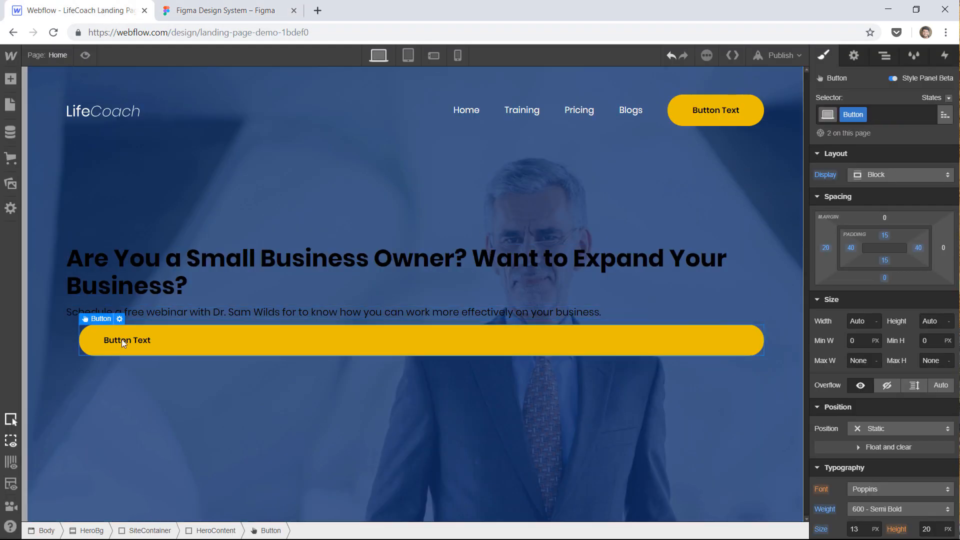
{"action": "double_click", "coordinate": [123, 340]}
{"action": "type", "text": "Schedule a Webinar"}
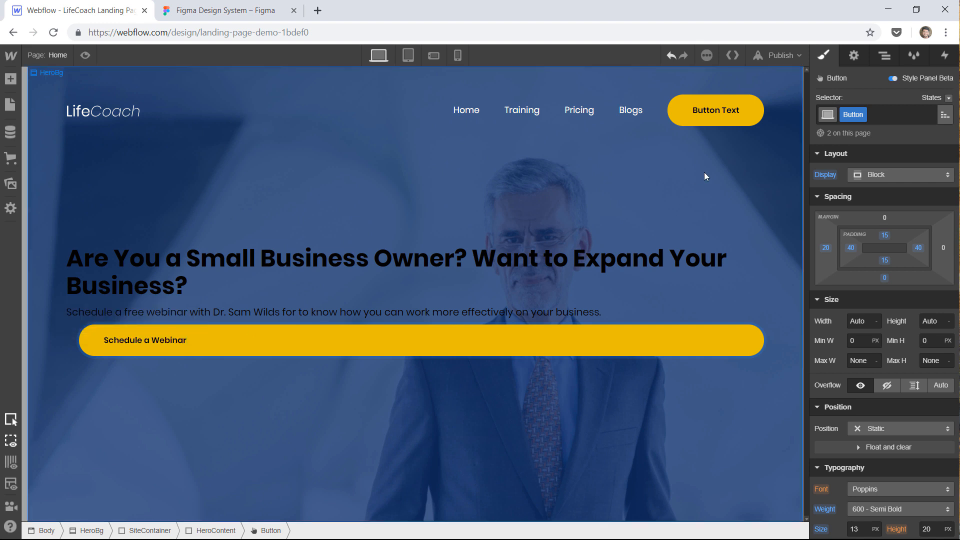
- Change the navigation bar button's text to "Enroll Now"
{"action": "left_click", "coordinate": [714, 111]}
{"action": "double_click", "coordinate": [713, 109]}
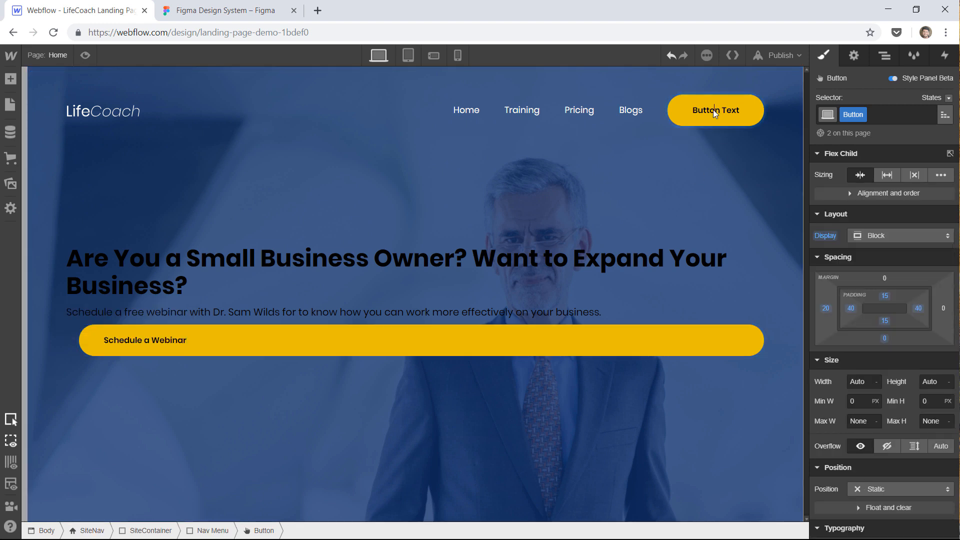
{"action": "key", "text": "ctrl+a"}
{"action": "type", "text": "E"}
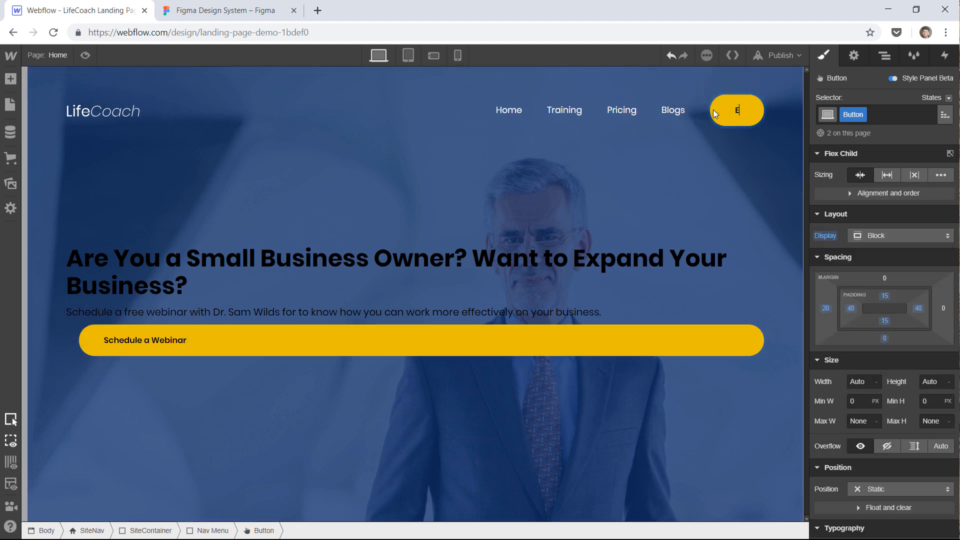
{"action": "type", "text": "nroll Now"}
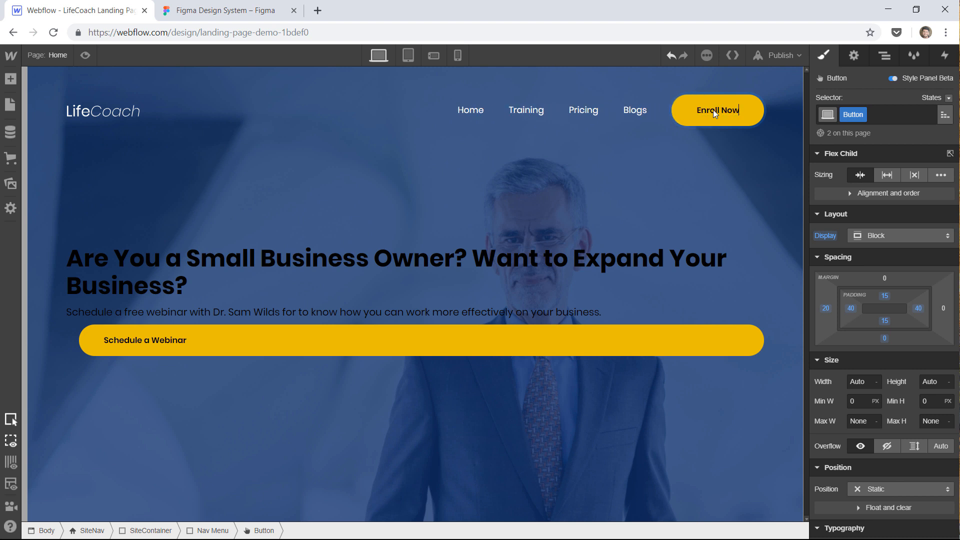
{"action": "left_click", "coordinate": [481, 385]}
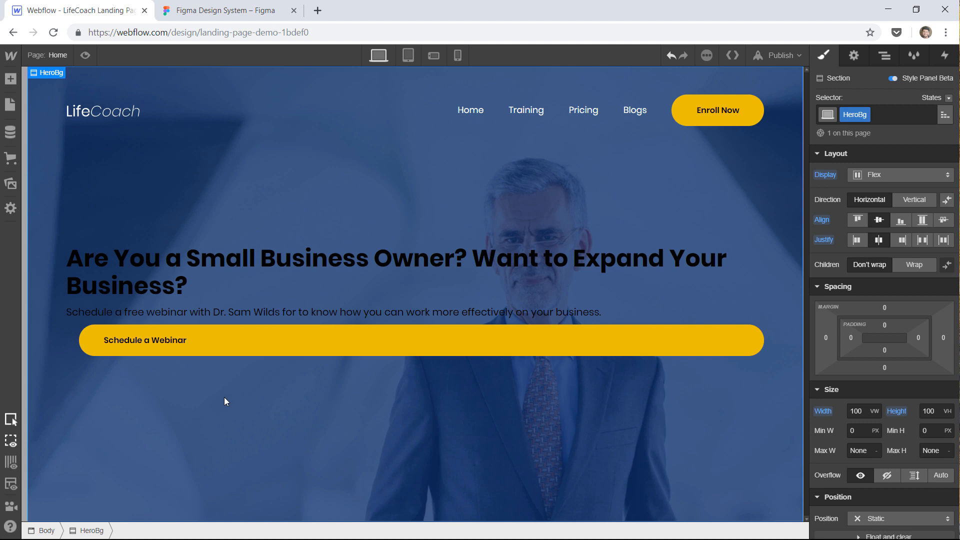
- Check the heading's width in the Figma design and limit the Webflow hero heading to a maximum width of about 612 px
{"action": "left_click", "coordinate": [146, 271]}
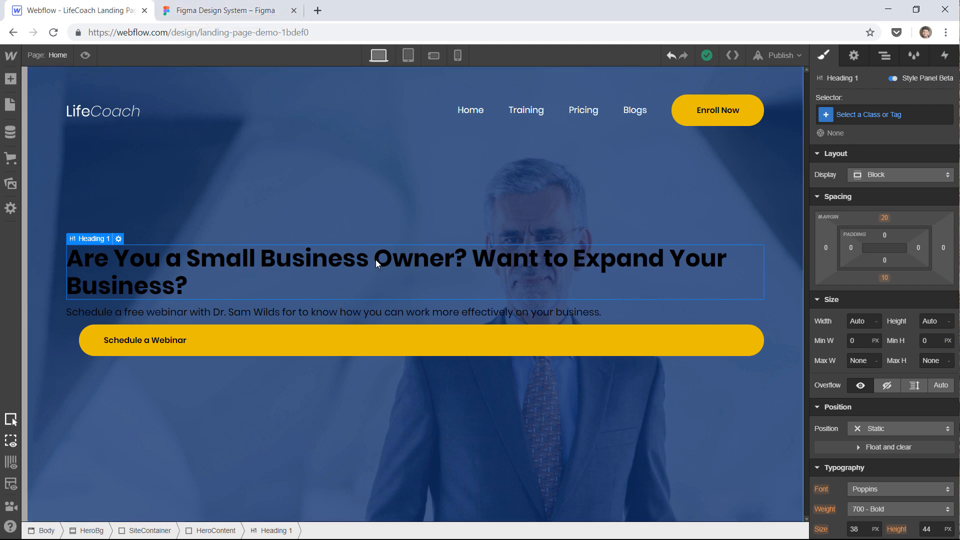
{"action": "left_click", "coordinate": [225, 10]}
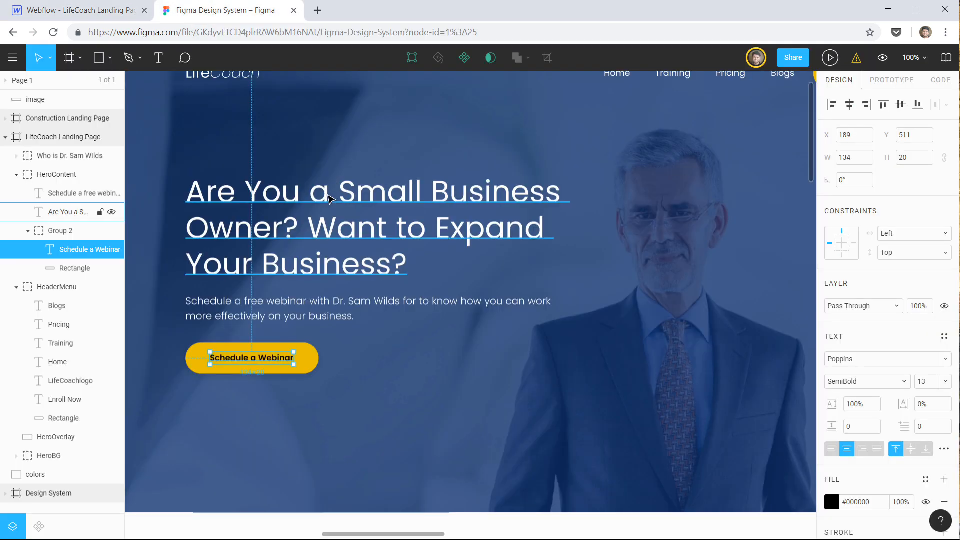
{"action": "left_click", "coordinate": [329, 199]}
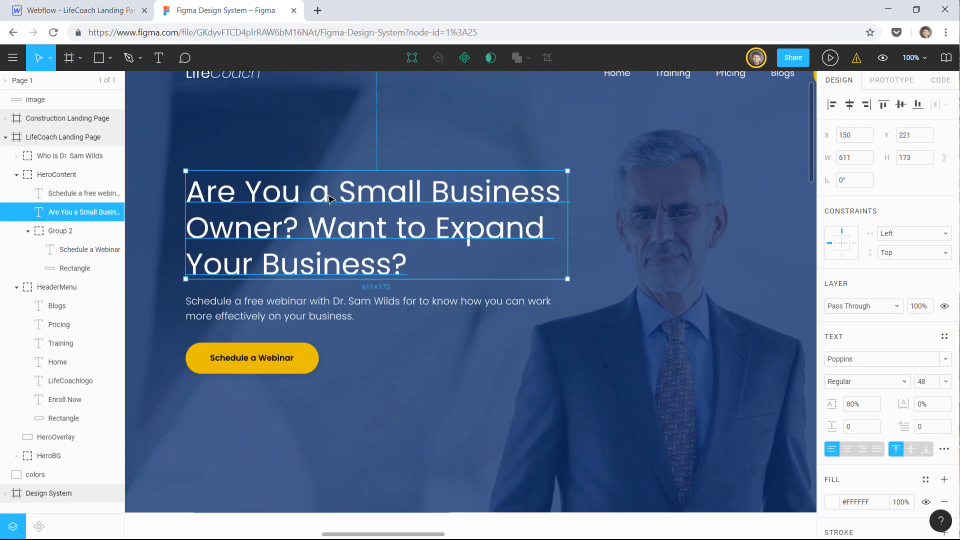
{"action": "left_click", "coordinate": [855, 158]}
{"action": "left_click", "coordinate": [75, 10]}
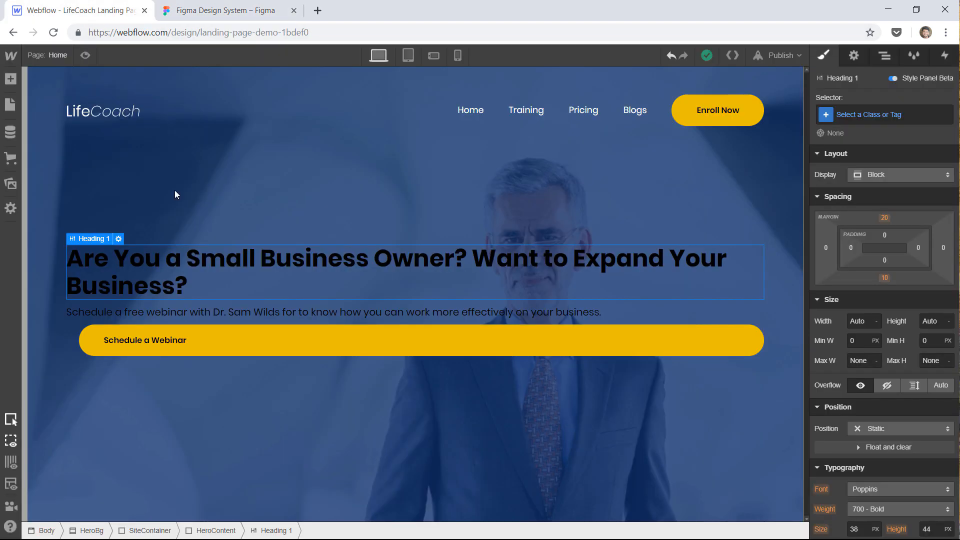
{"action": "left_click", "coordinate": [864, 357]}
{"action": "type", "text": "615px"}
{"action": "key", "text": "Return"}
{"action": "left_click", "coordinate": [215, 10]}
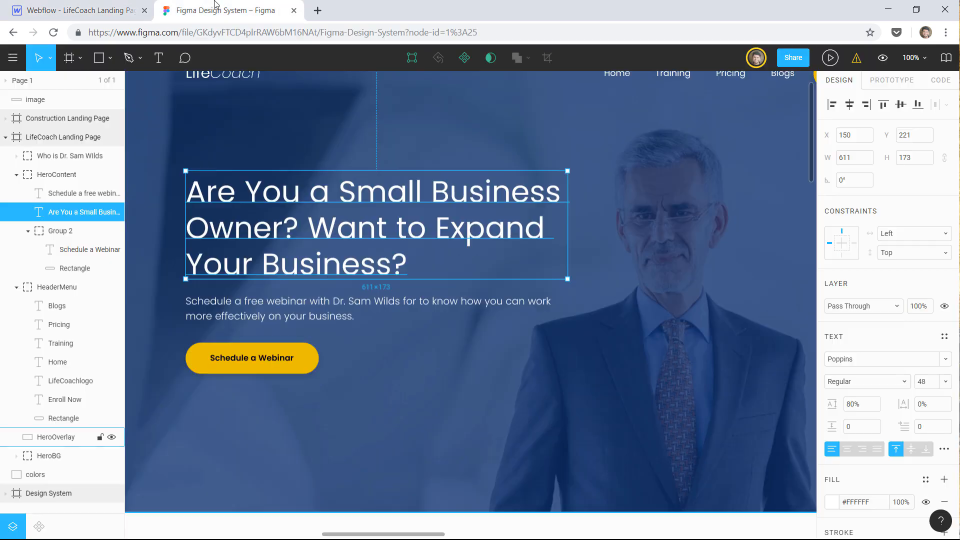
{"action": "left_click", "coordinate": [100, 10]}
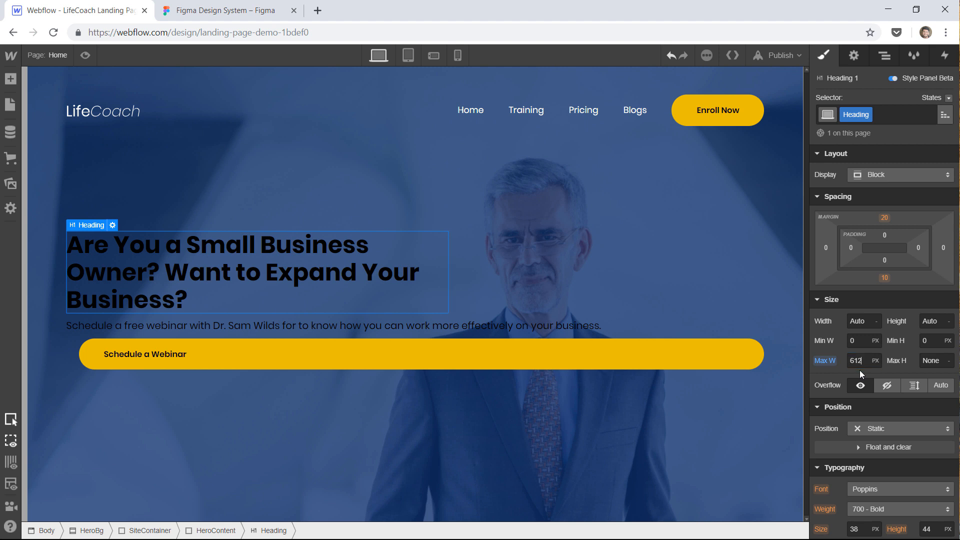
- Fine-tune the hero heading's maximum width to 563 px so its lines break as in the Figma design
{"action": "key", "text": "Up"}
{"action": "key", "text": "Up"}
{"action": "key", "text": "Up"}
{"action": "key", "text": "Up"}
{"action": "key", "text": "Up"}
{"action": "key", "text": "Up"}
{"action": "key", "text": "Up"}
{"action": "key", "text": "Up"}
{"action": "key", "text": "Up"}
{"action": "key", "text": "Up"}
{"action": "key", "text": "Up"}
{"action": "key", "text": "Up"}
{"action": "key", "text": "Up"}
{"action": "key", "text": "Up"}
{"action": "key", "text": "Up"}
{"action": "key", "text": "Up"}
{"action": "key", "text": "Up"}
{"action": "key", "text": "Up"}
{"action": "key", "text": "Up"}
{"action": "key", "text": "Up"}
{"action": "key", "text": "Up"}
{"action": "key", "text": "Up"}
{"action": "key", "text": "Up"}
{"action": "key", "text": "Up"}
{"action": "key", "text": "Up"}
{"action": "key", "text": "Up"}
{"action": "key", "text": "Up"}
{"action": "key", "text": "Up"}
{"action": "key", "text": "Up"}
{"action": "key", "text": "Up"}
{"action": "key", "text": "Up"}
{"action": "key", "text": "Up"}
{"action": "key", "text": "Up"}
{"action": "key", "text": "Up"}
{"action": "key", "text": "Up"}
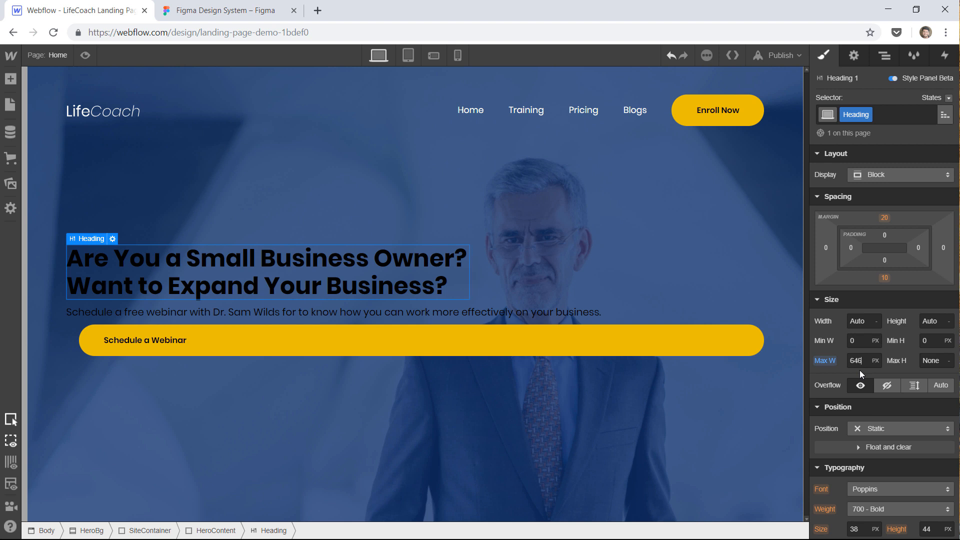
{"action": "key", "text": "Down"}
{"action": "key", "text": "Down"}
{"action": "key", "text": "Down"}
{"action": "key", "text": "Down"}
{"action": "key", "text": "Down"}
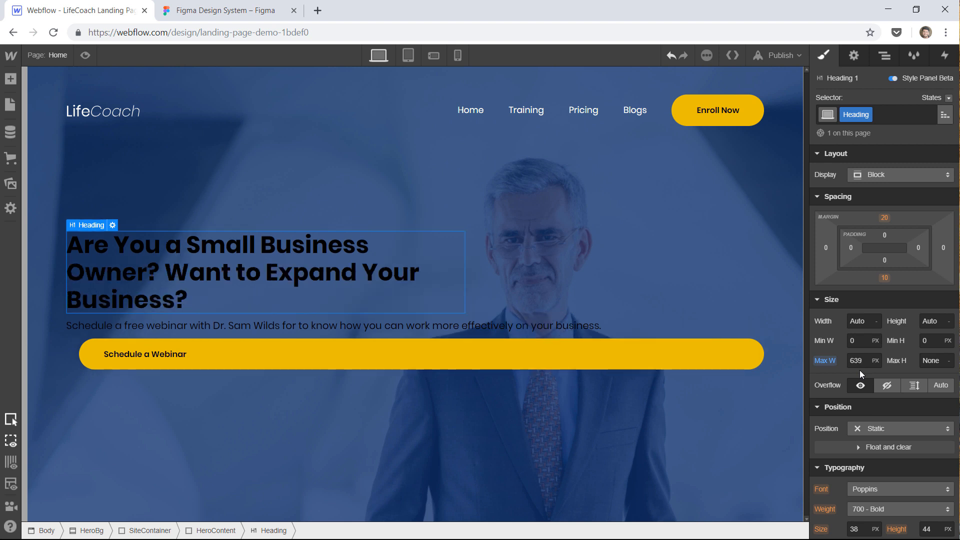
{"action": "key", "text": "Down"}
{"action": "key", "text": "Down"}
{"action": "key", "text": "Down"}
{"action": "key", "text": "Down"}
{"action": "key", "text": "Down"}
{"action": "key", "text": "Down"}
{"action": "key", "text": "Down"}
{"action": "key", "text": "Down"}
{"action": "key", "text": "Down"}
{"action": "key", "text": "Down"}
{"action": "key", "text": "Down"}
{"action": "key", "text": "Down"}
{"action": "key", "text": "Down"}
{"action": "key", "text": "Down"}
{"action": "key", "text": "Down"}
{"action": "key", "text": "Down"}
{"action": "key", "text": "Down"}
{"action": "key", "text": "Down"}
{"action": "key", "text": "Down"}
{"action": "key", "text": "Down"}
{"action": "key", "text": "Down"}
{"action": "key", "text": "Down"}
{"action": "key", "text": "Down"}
{"action": "key", "text": "Down"}
{"action": "key", "text": "Down"}
{"action": "key", "text": "Down"}
{"action": "key", "text": "Down"}
{"action": "key", "text": "Down"}
{"action": "key", "text": "Down"}
{"action": "key", "text": "Down"}
{"action": "key", "text": "Down"}
{"action": "key", "text": "Down"}
{"action": "key", "text": "Down"}
{"action": "key", "text": "Down"}
{"action": "key", "text": "Down"}
{"action": "key", "text": "Down"}
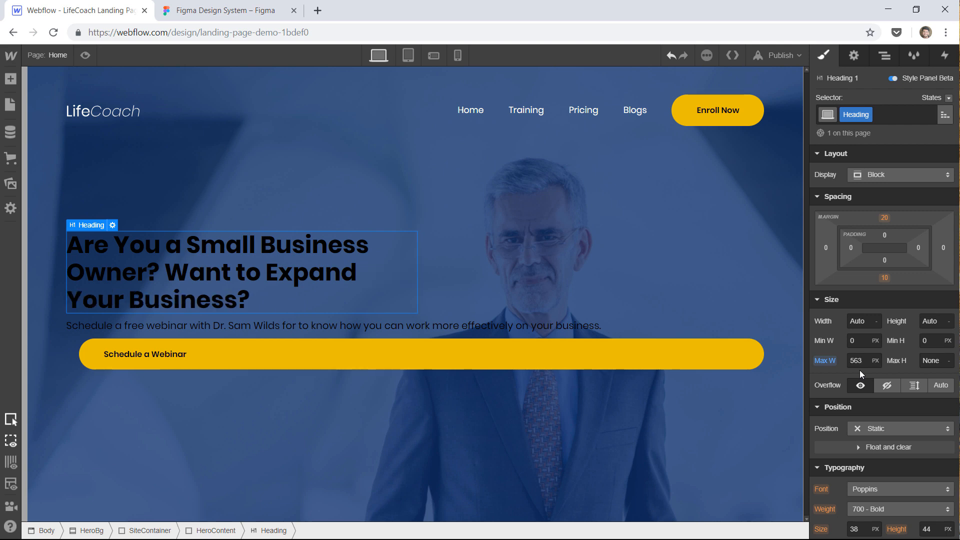
- Check the hero heading's text style in Figma and set the Webflow hero heading's font weight to 400 - Normal
{"action": "left_click", "coordinate": [203, 14]}
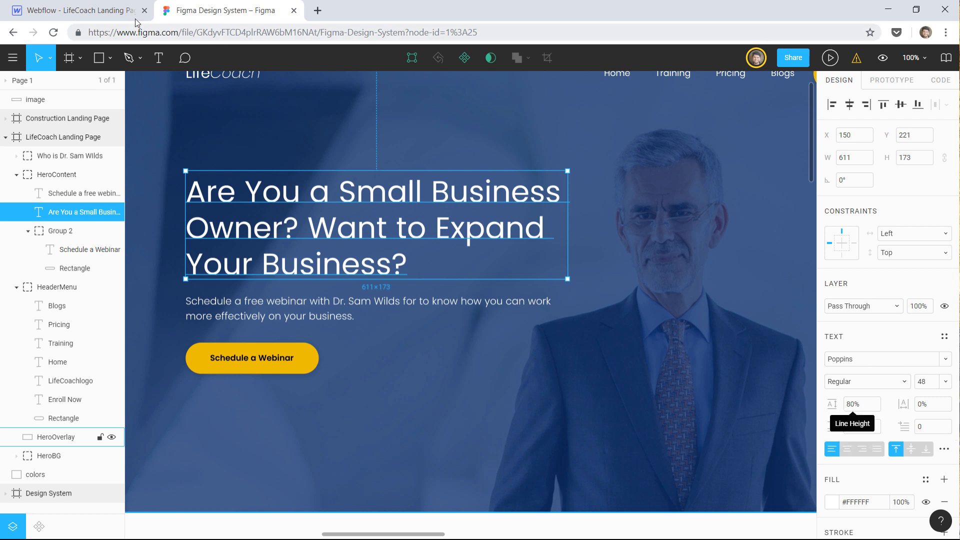
{"action": "key", "text": "ctrl+Tab"}
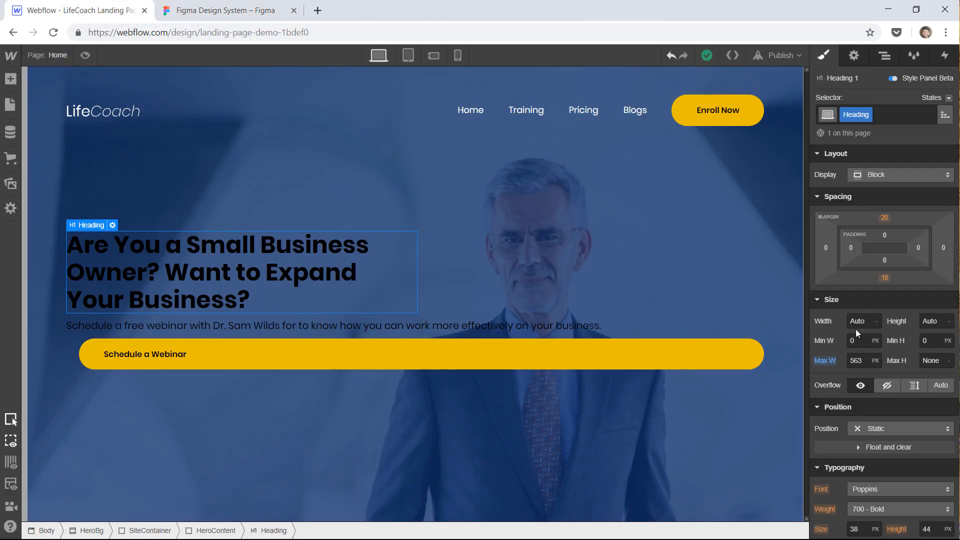
{"action": "scroll", "coordinate": [899, 373], "scroll_direction": "down", "scroll_amount": 3}
{"action": "scroll", "coordinate": [901, 369], "scroll_direction": "up", "scroll_amount": 3}
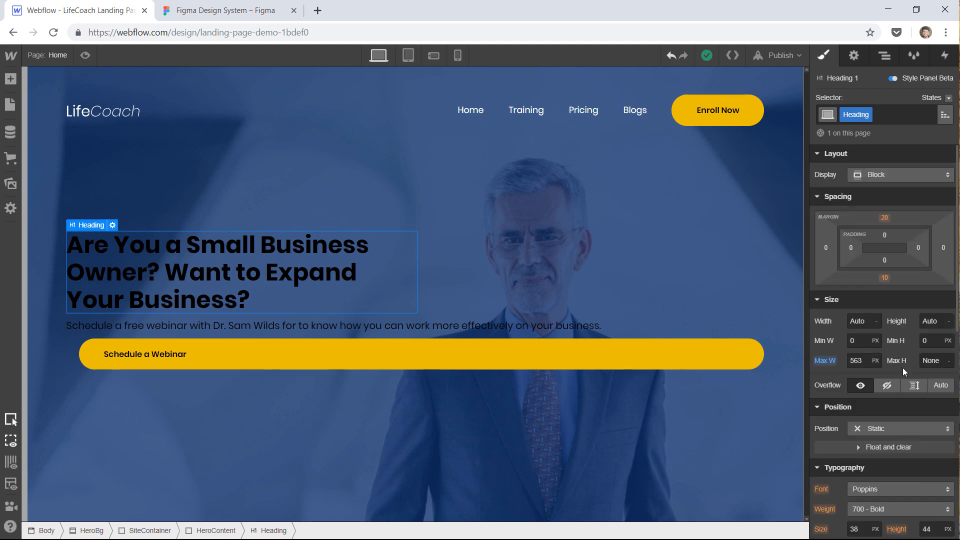
{"action": "scroll", "coordinate": [922, 397], "scroll_direction": "down", "scroll_amount": 6}
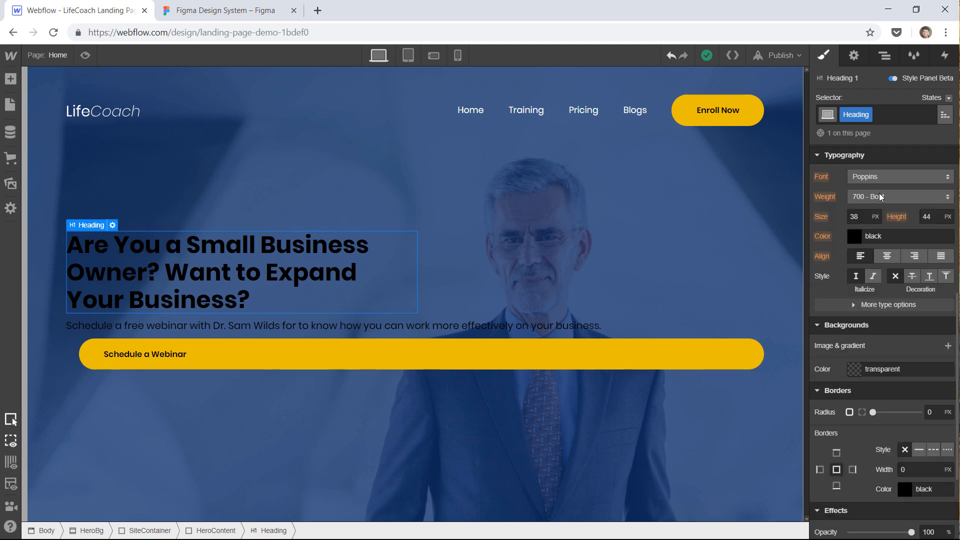
{"action": "left_click", "coordinate": [866, 197]}
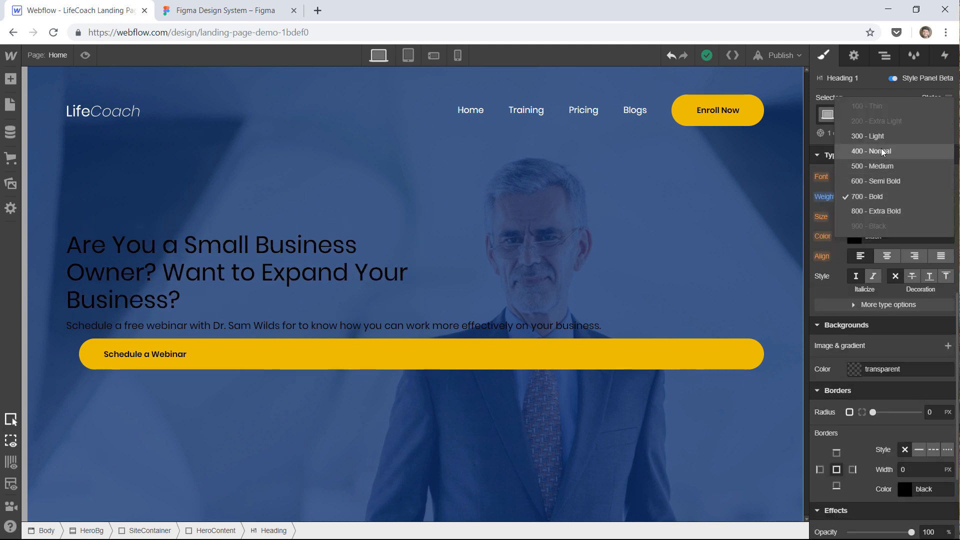
{"action": "left_click", "coordinate": [877, 162]}
- Set the hero heading's font size to 40 px and its text color to white
{"action": "left_click", "coordinate": [857, 216]}
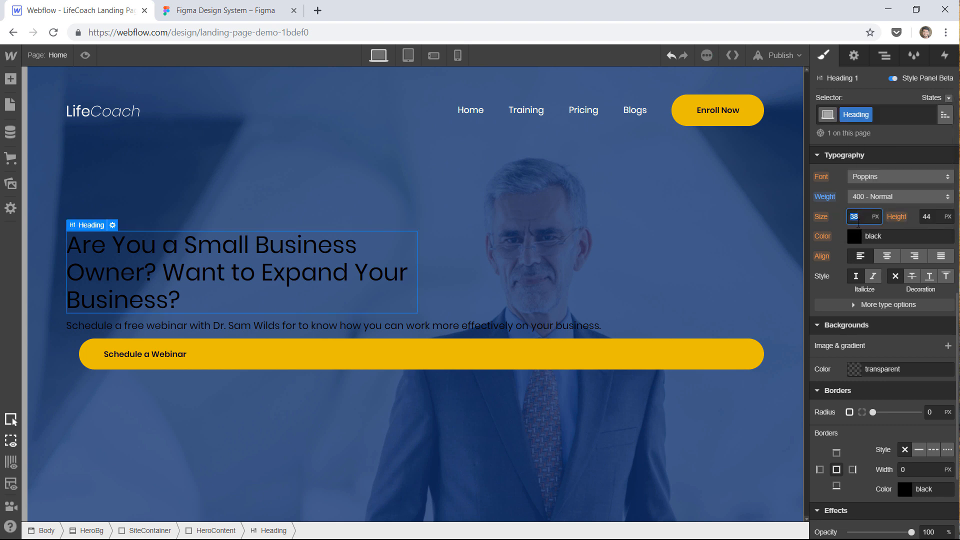
{"action": "type", "text": "40"}
{"action": "key", "text": "Return"}
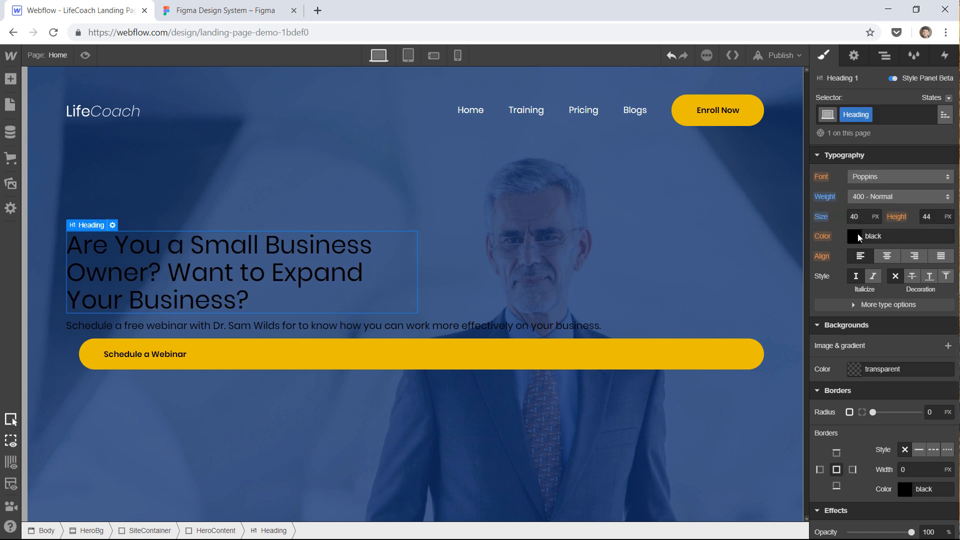
{"action": "left_click", "coordinate": [856, 237]}
{"action": "left_click", "coordinate": [839, 431]}
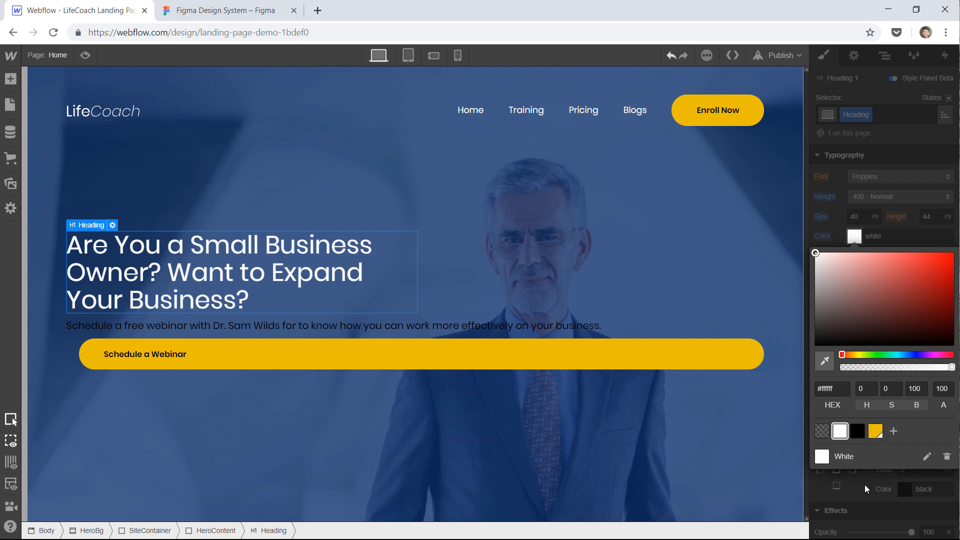
{"action": "left_click", "coordinate": [866, 484]}
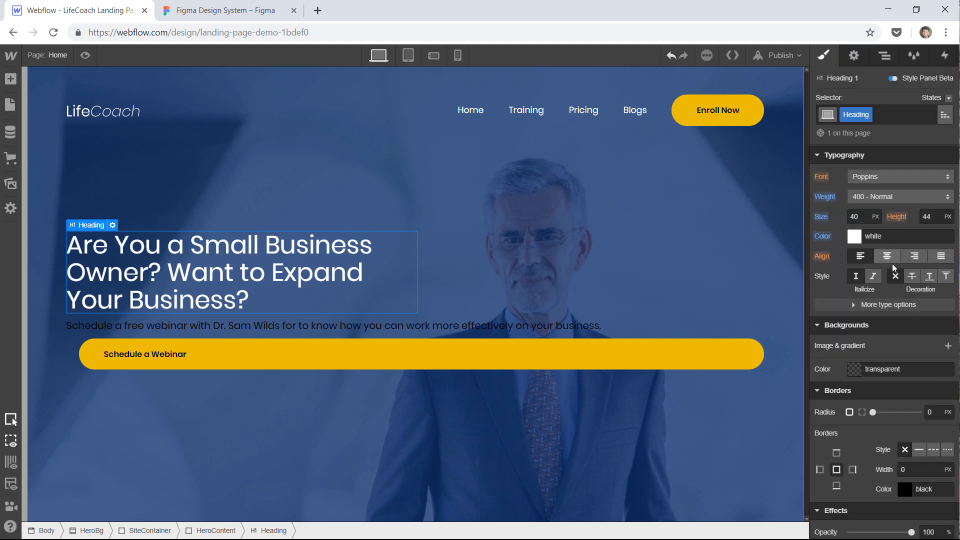
- Increase the hero heading's line height to 50 px
{"action": "left_click", "coordinate": [934, 217]}
{"action": "key", "text": "Up"}
{"action": "key", "text": "Up"}
{"action": "key", "text": "Up"}
{"action": "key", "text": "Up"}
{"action": "key", "text": "Up"}
{"action": "key", "text": "Up"}
{"action": "key", "text": "Up"}
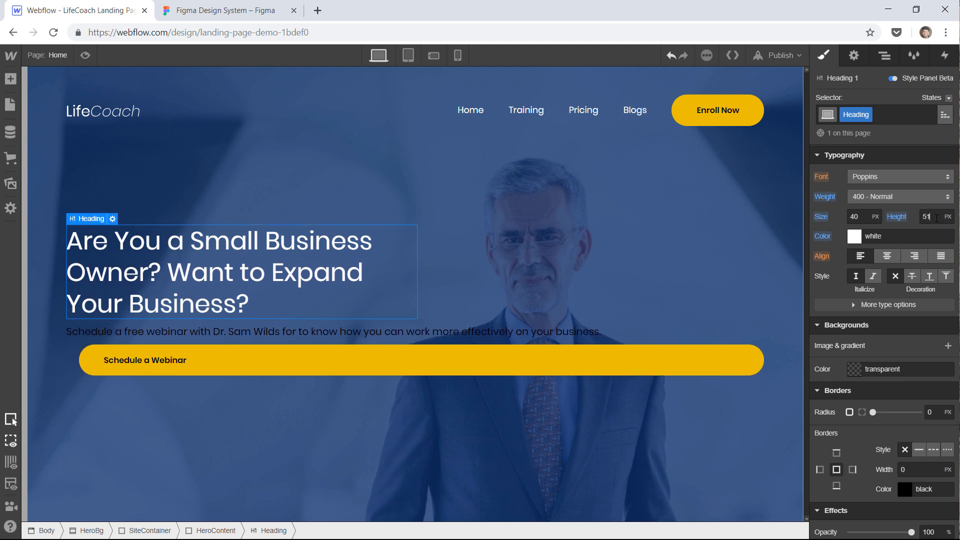
{"action": "key", "text": "Up"}
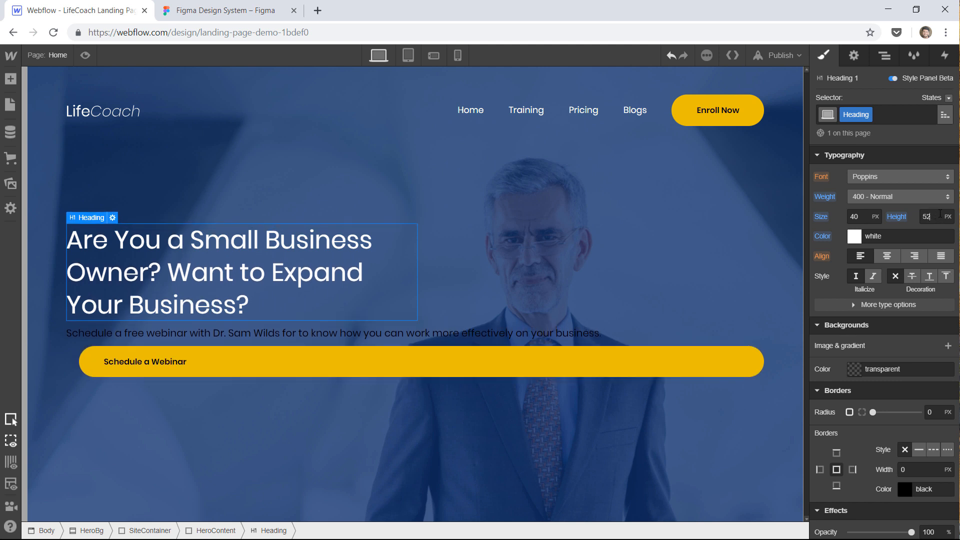
{"action": "key", "text": "Down"}
{"action": "key", "text": "Down"}
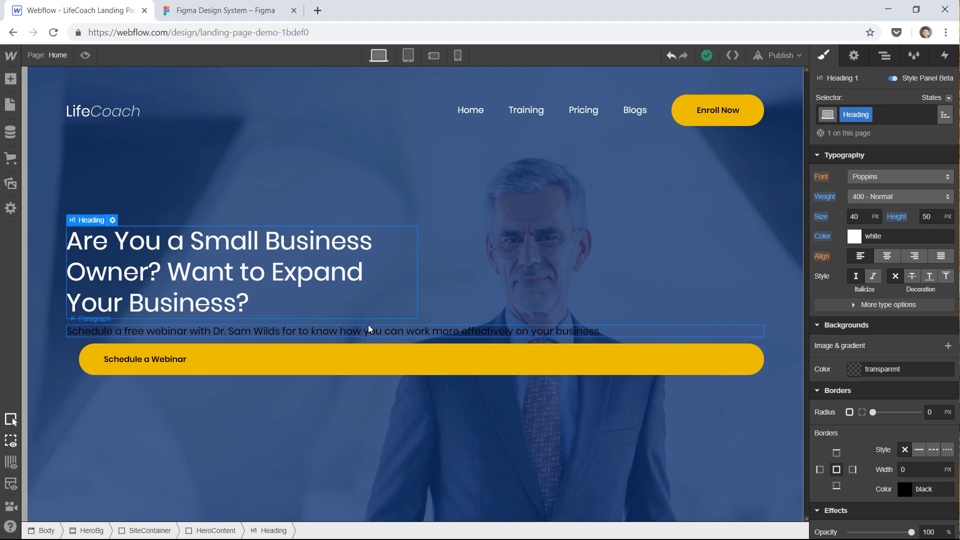
- Compare with the Figma design, check the Webflow heading's maximum width and limit the hero paragraph to the same 563 px
{"action": "left_click", "coordinate": [332, 332]}
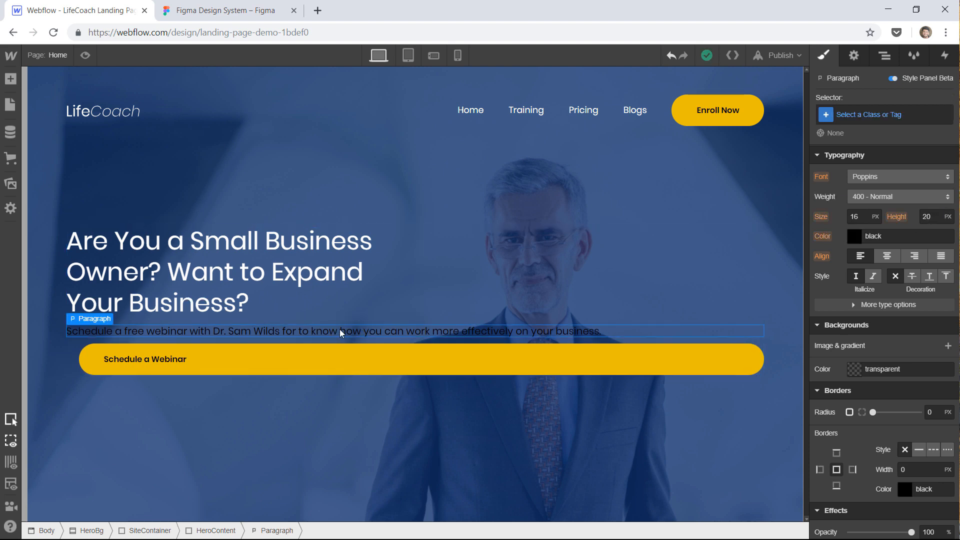
{"action": "left_click", "coordinate": [223, 11]}
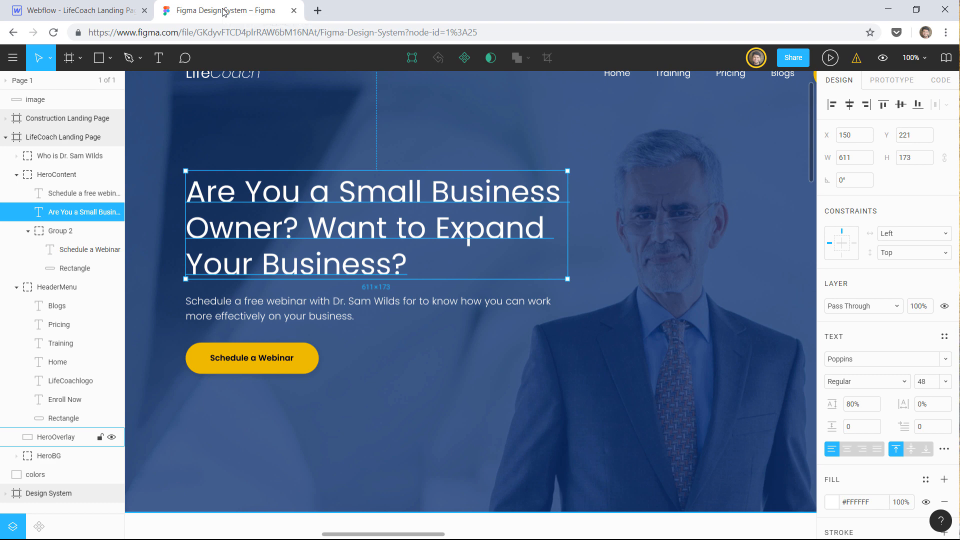
{"action": "left_click", "coordinate": [72, 19]}
{"action": "left_click", "coordinate": [213, 246]}
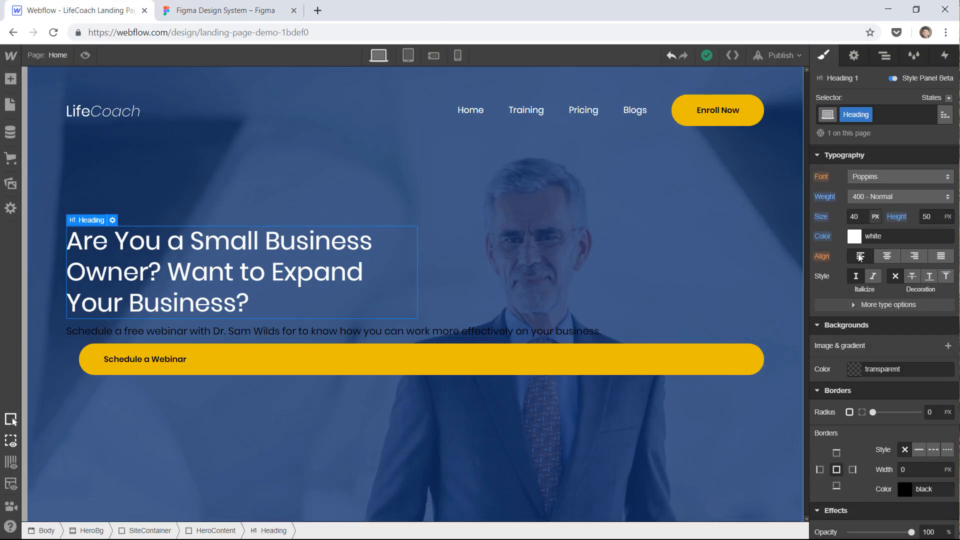
{"action": "scroll", "coordinate": [863, 203], "scroll_direction": "up", "scroll_amount": 6}
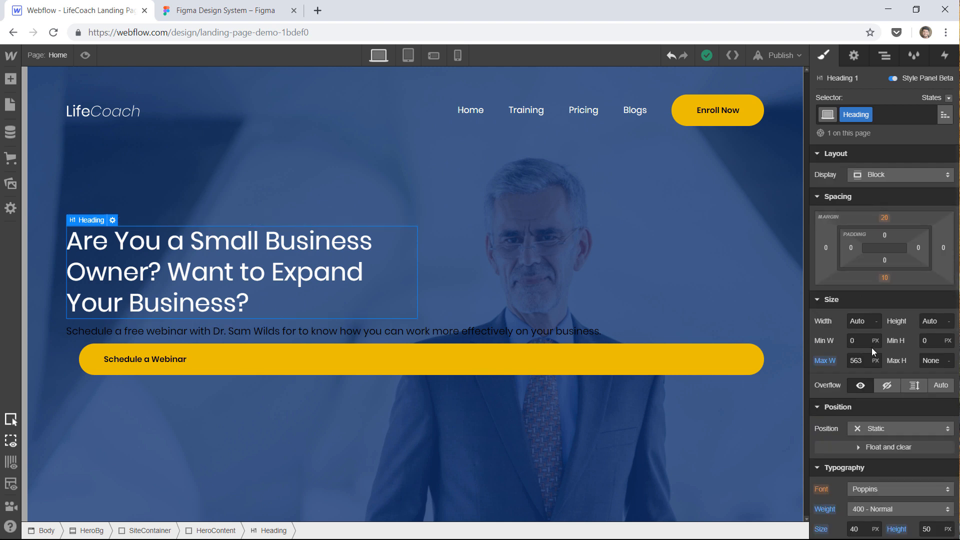
{"action": "left_click", "coordinate": [867, 360]}
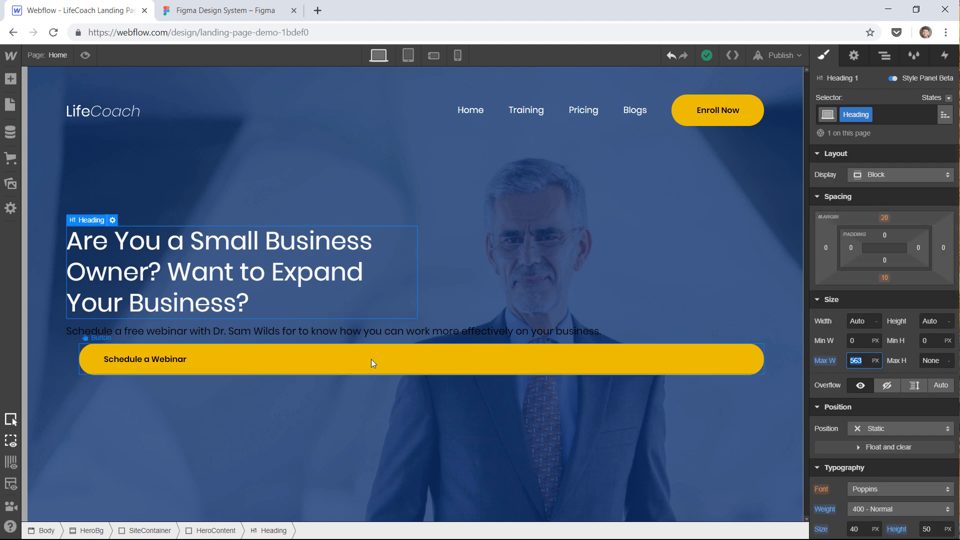
{"action": "left_click", "coordinate": [386, 331]}
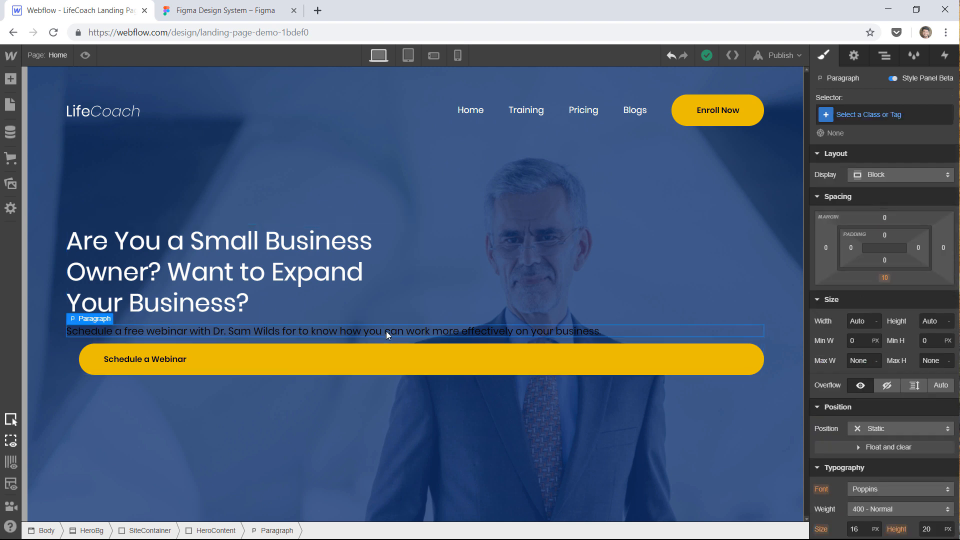
{"action": "left_click", "coordinate": [862, 361]}
{"action": "type", "text": "563"}
{"action": "key", "text": "Return"}
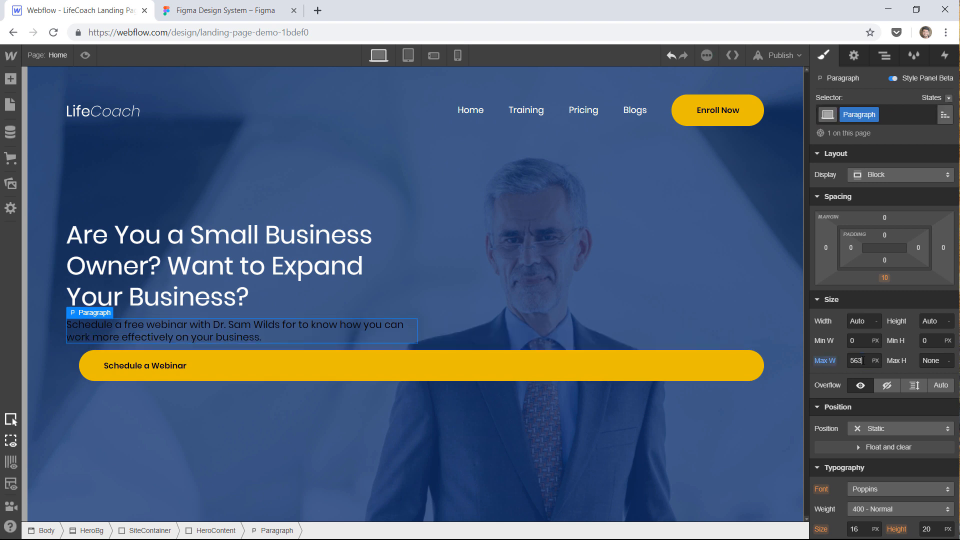
- Change the hero paragraph's text color to white and its font size to 15 px
{"action": "scroll", "coordinate": [878, 398], "scroll_direction": "down", "scroll_amount": 6}
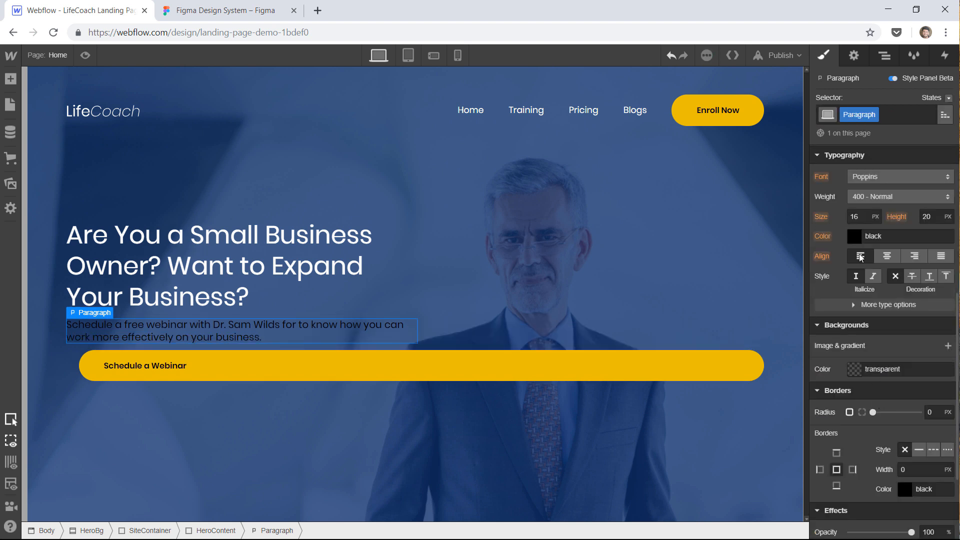
{"action": "left_click", "coordinate": [850, 235]}
{"action": "left_click_drag", "start_coordinate": [829, 273], "coordinate": [829, 215]}
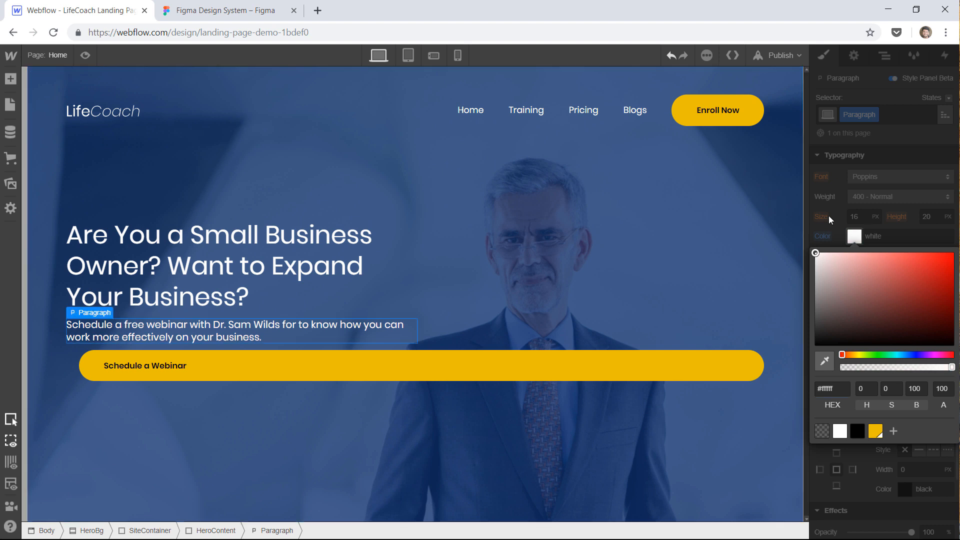
{"action": "left_click", "coordinate": [851, 236]}
{"action": "left_click", "coordinate": [854, 216]}
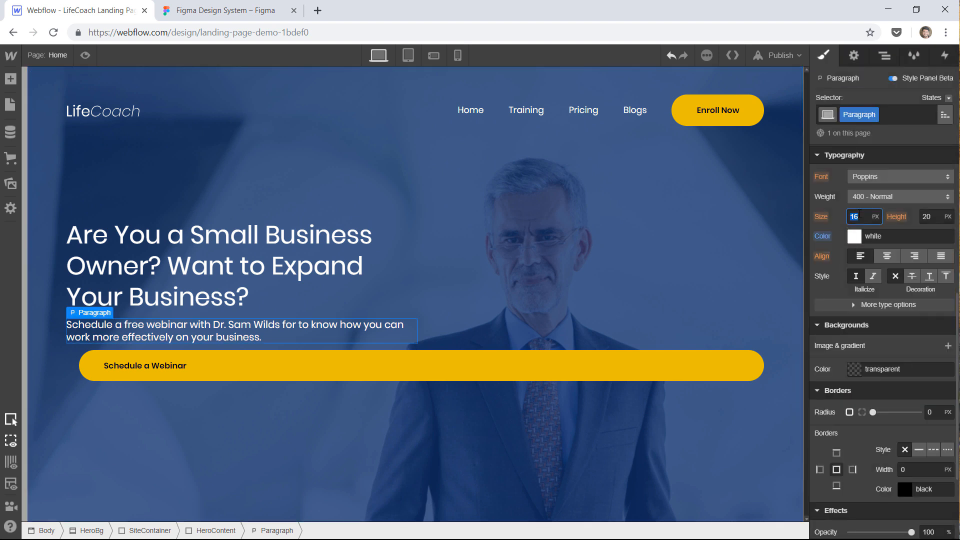
{"action": "key", "text": "Down"}
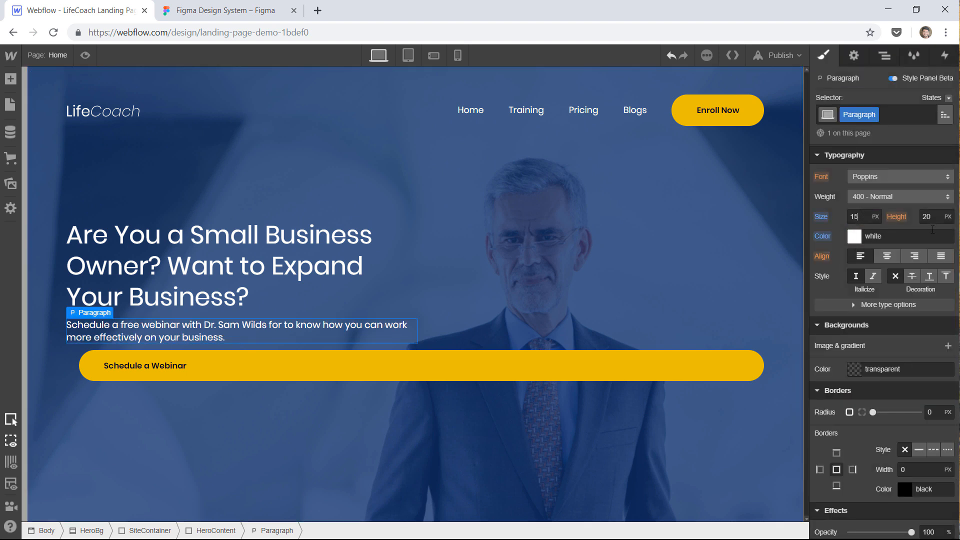
- Set the hero paragraph's line height to 23 px
{"action": "left_click", "coordinate": [933, 219]}
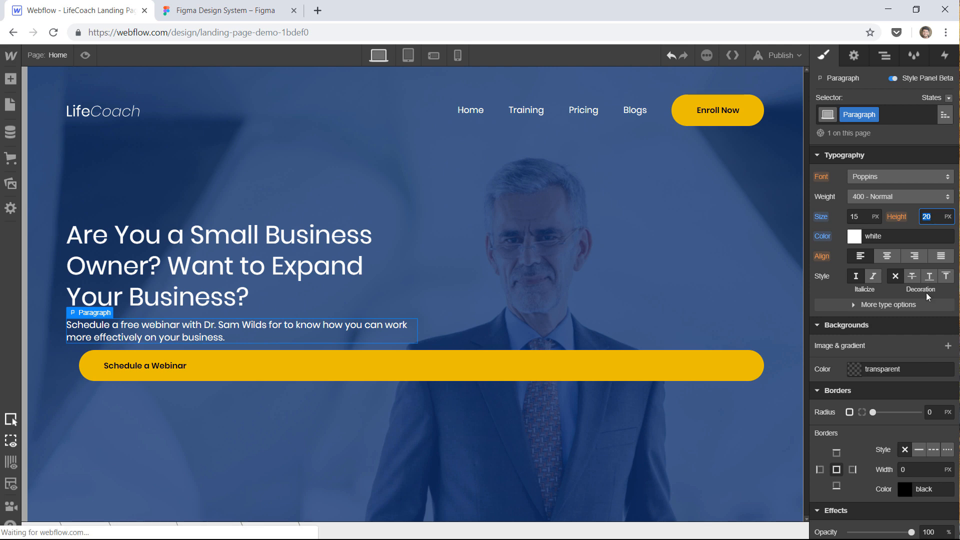
{"action": "key", "text": "Up"}
{"action": "key", "text": "Up"}
{"action": "key", "text": "Up"}
{"action": "key", "text": "Up"}
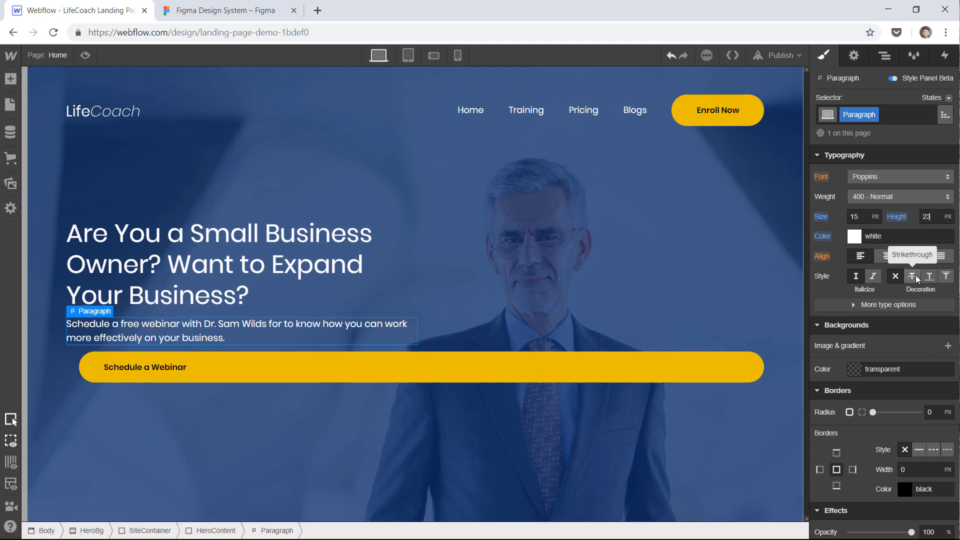
{"action": "key", "text": "Down"}
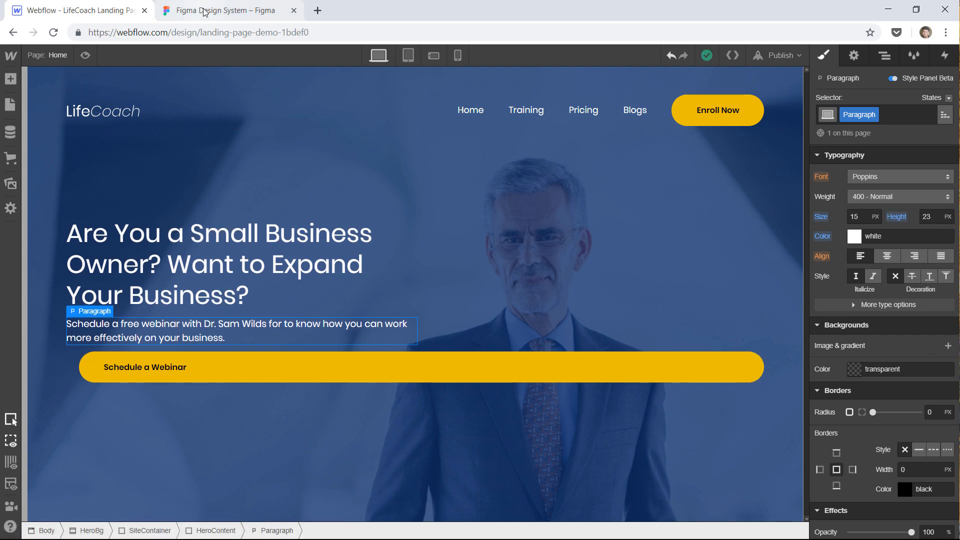
- Measure the spacing around the hero paragraph and above the Schedule a Webinar button in Figma, and return to Webflow
{"action": "left_click", "coordinate": [206, 11]}
{"action": "left_click", "coordinate": [272, 311]}
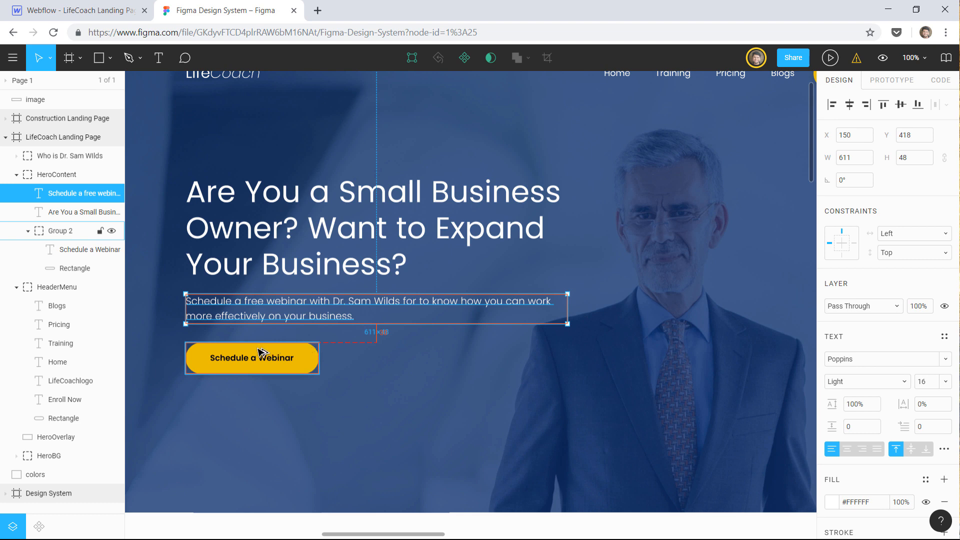
{"action": "left_click", "coordinate": [203, 356]}
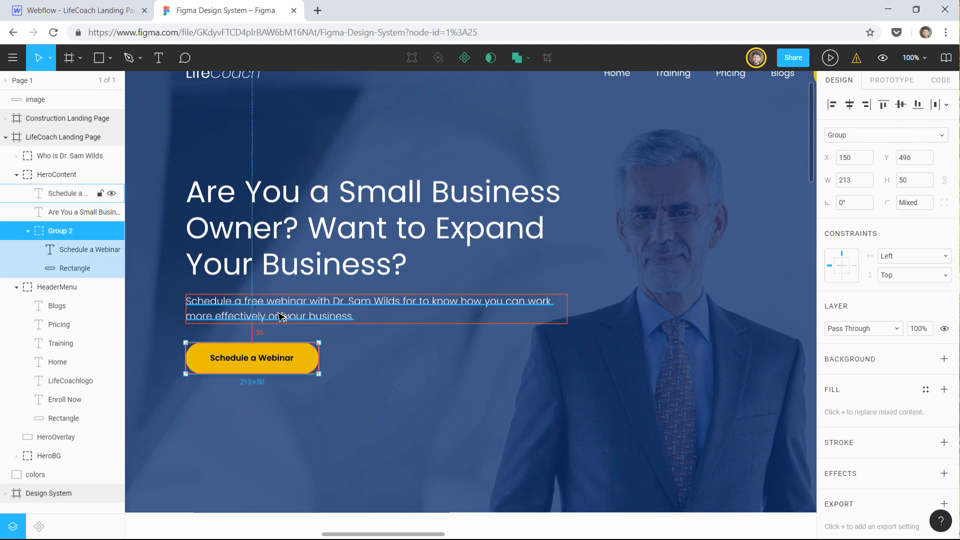
{"action": "left_click", "coordinate": [90, 10]}
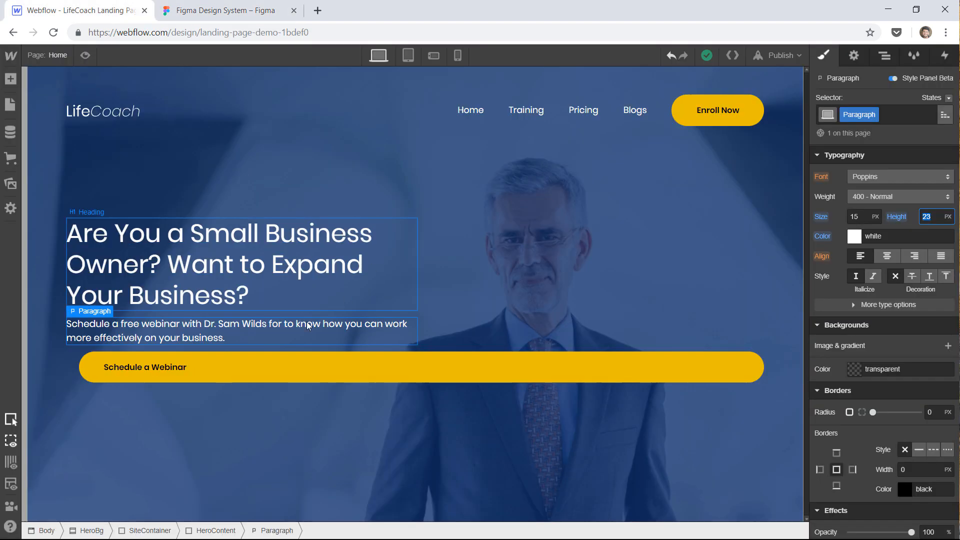
- Give the hero paragraph a top padding of 24 px and a bottom padding of 30 px
{"action": "scroll", "coordinate": [871, 199], "scroll_direction": "up", "scroll_amount": 6}
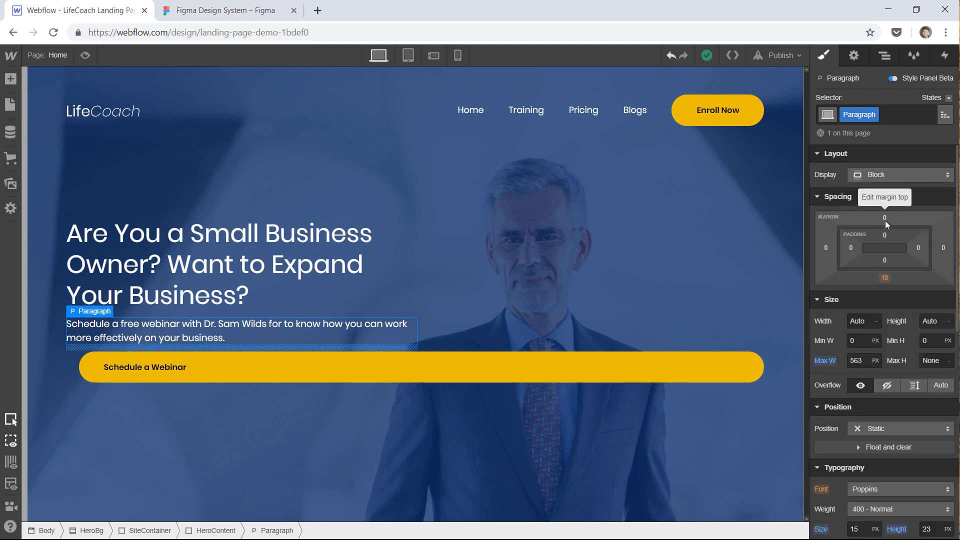
{"action": "left_click", "coordinate": [884, 234]}
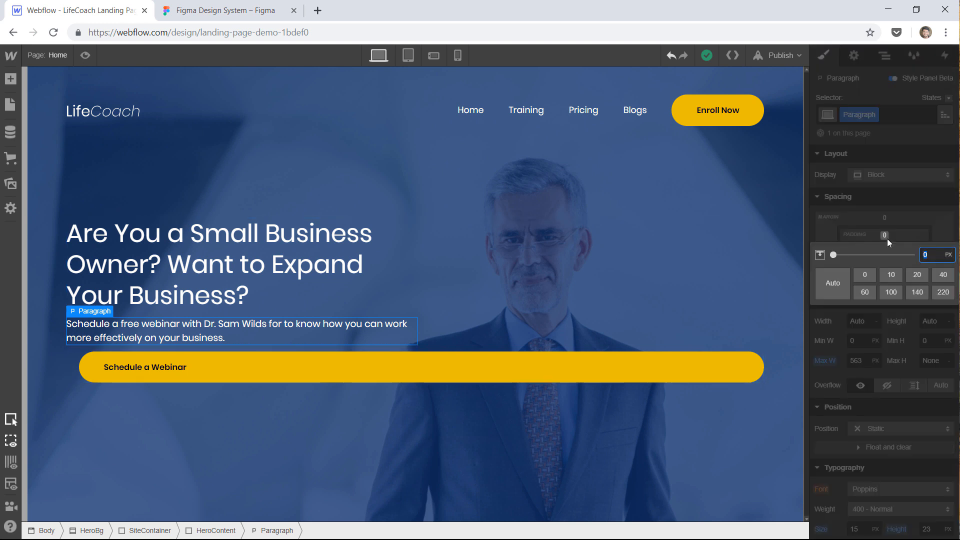
{"action": "type", "text": "24"}
{"action": "key", "text": "Return"}
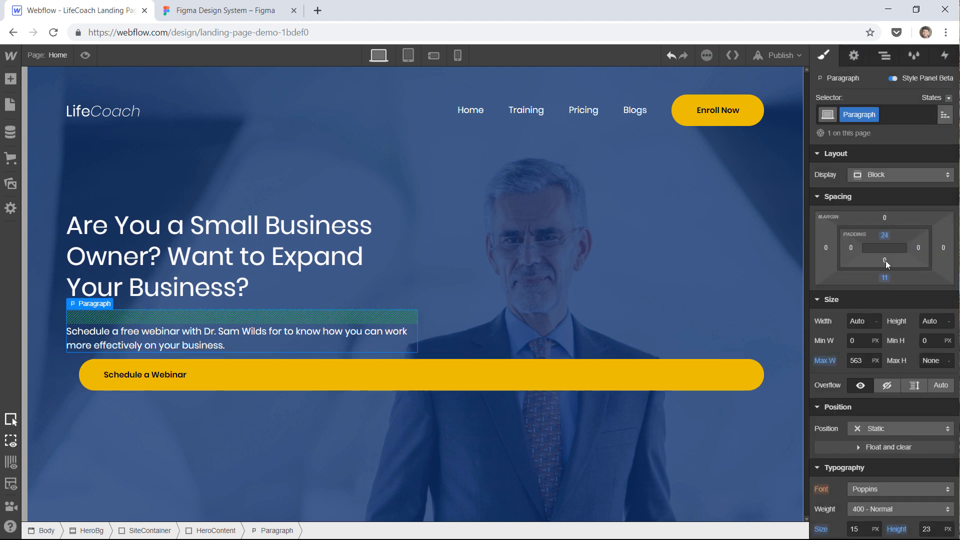
{"action": "left_click", "coordinate": [885, 260]}
{"action": "type", "text": "300"}
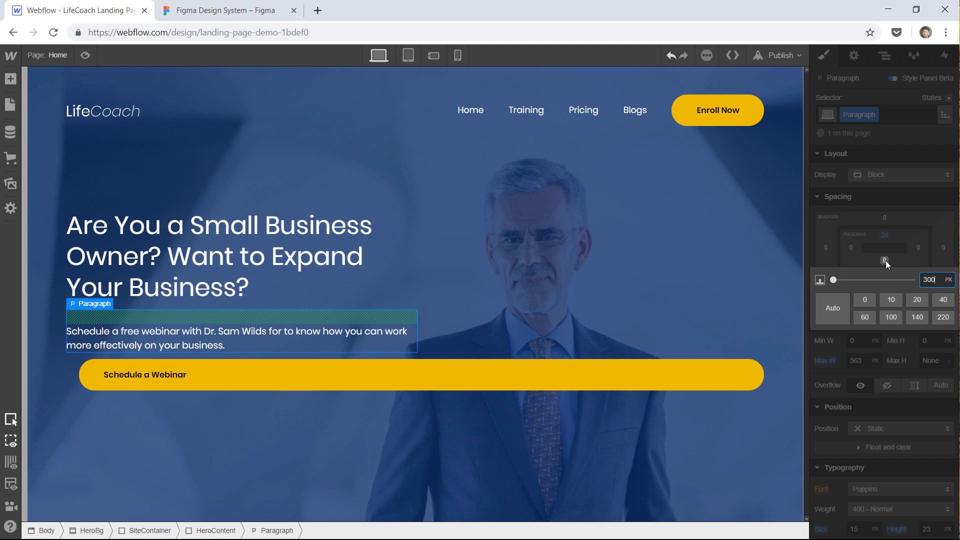
{"action": "key", "text": "BackSpace"}
{"action": "key", "text": "Return"}
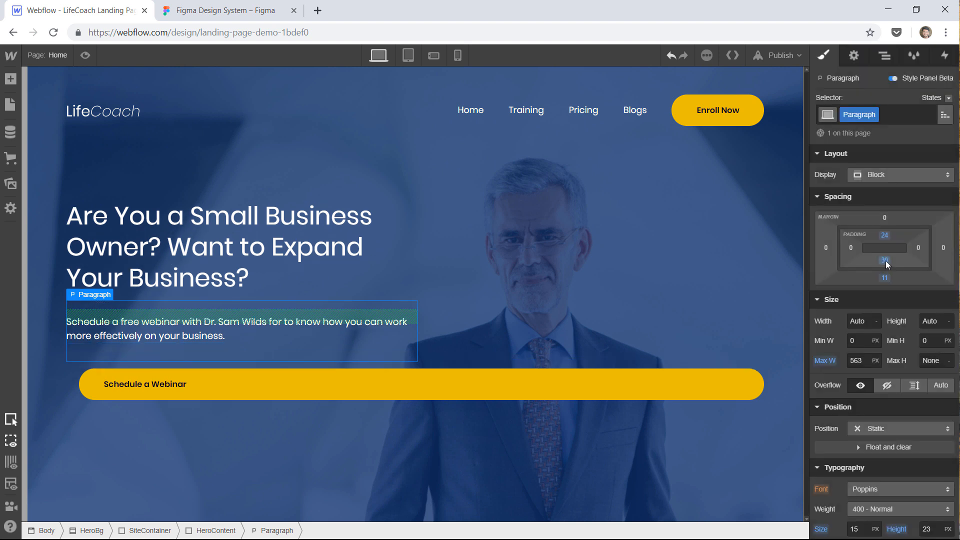
- Set the hero paragraph's bottom margin to 0 px and compare the hero section with the Figma design
{"action": "left_click", "coordinate": [883, 278]}
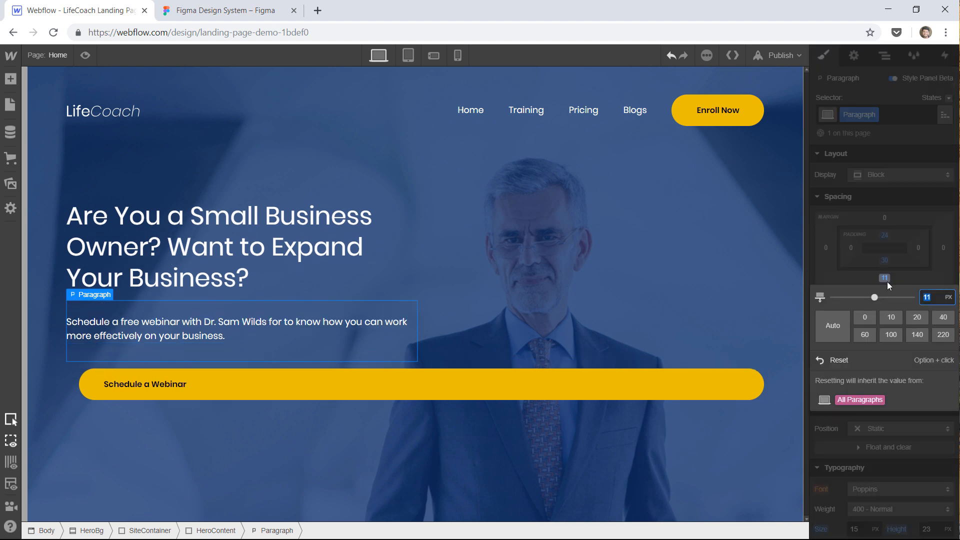
{"action": "left_click", "coordinate": [863, 316]}
{"action": "left_click", "coordinate": [850, 274]}
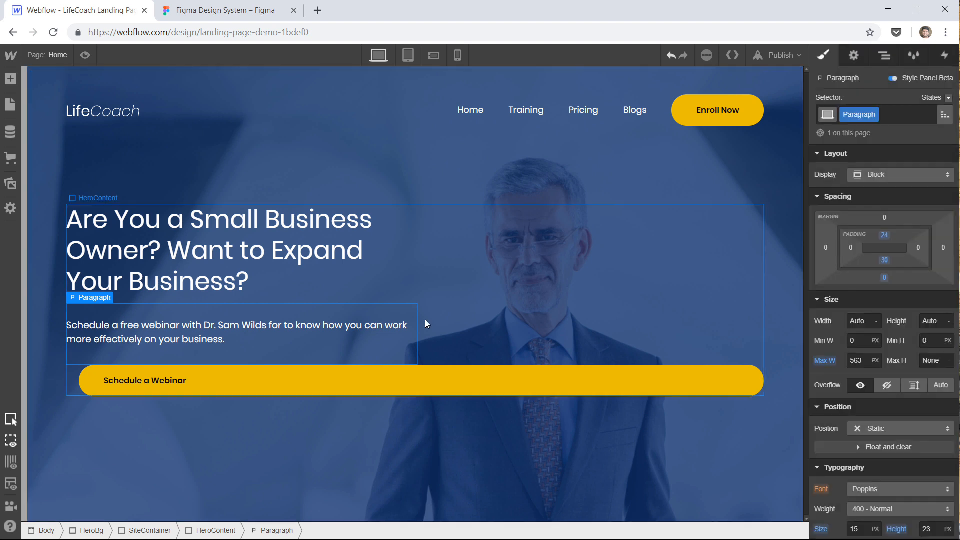
{"action": "left_click", "coordinate": [331, 161]}
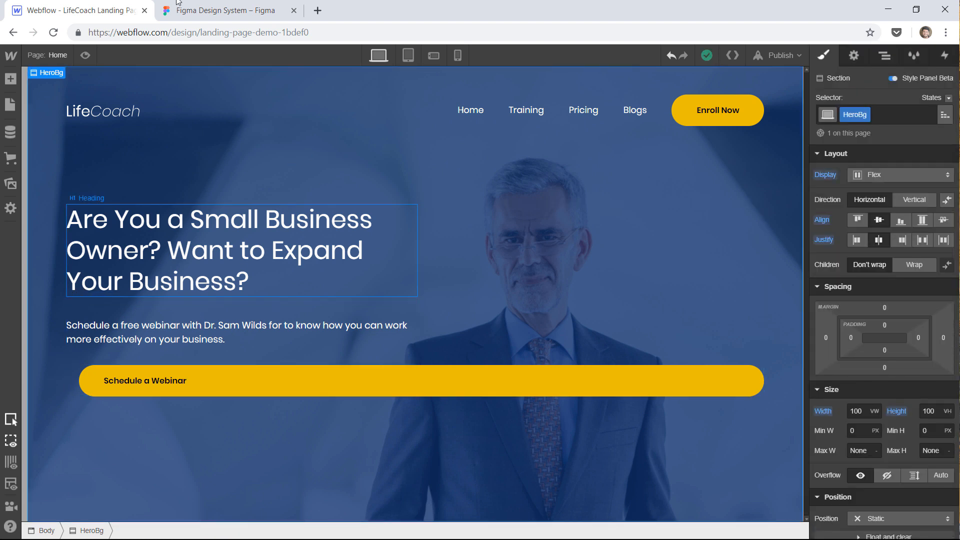
{"action": "left_click", "coordinate": [189, 10]}
{"action": "left_click", "coordinate": [83, 10]}
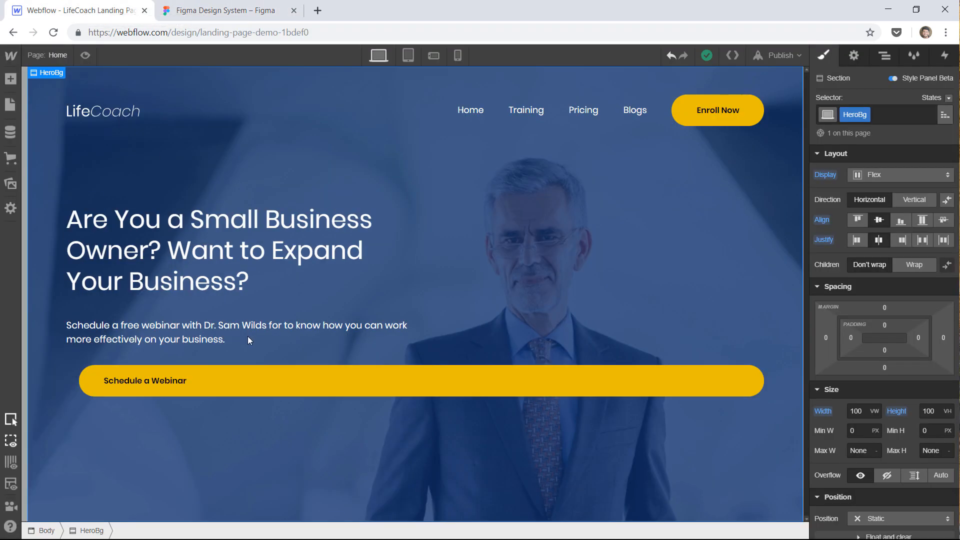
- Set the hero heading's top and bottom margins to 0 px and check the page in preview mode
{"action": "left_click", "coordinate": [191, 330]}
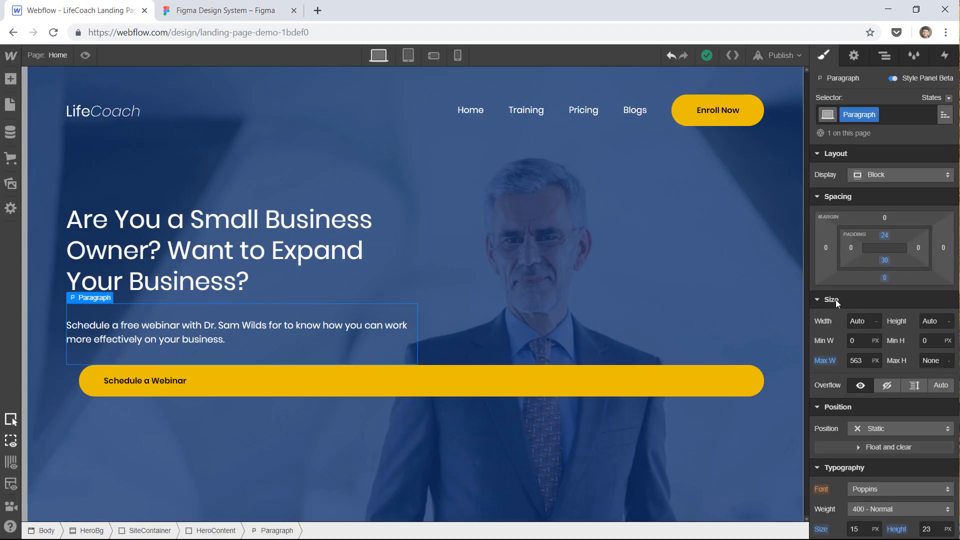
{"action": "left_click", "coordinate": [220, 280]}
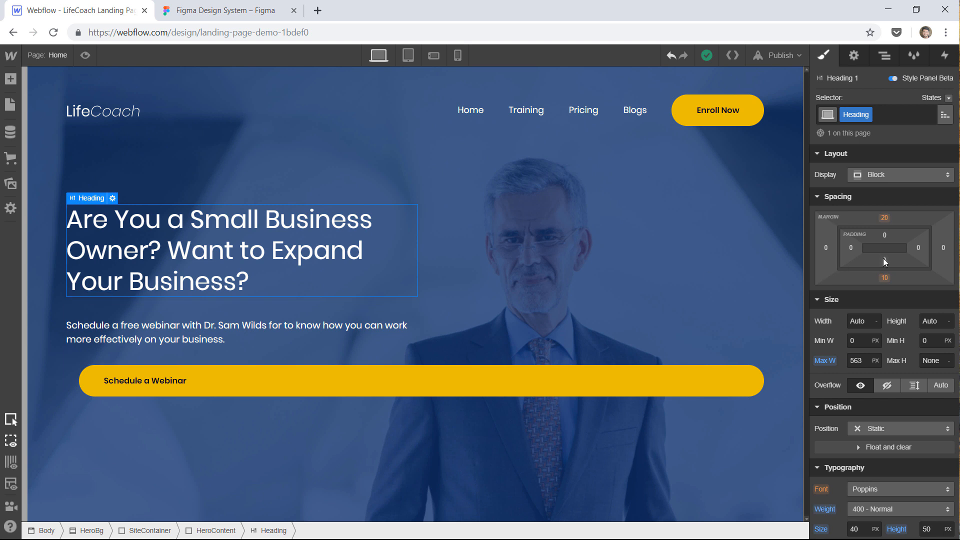
{"action": "left_click", "coordinate": [889, 278]}
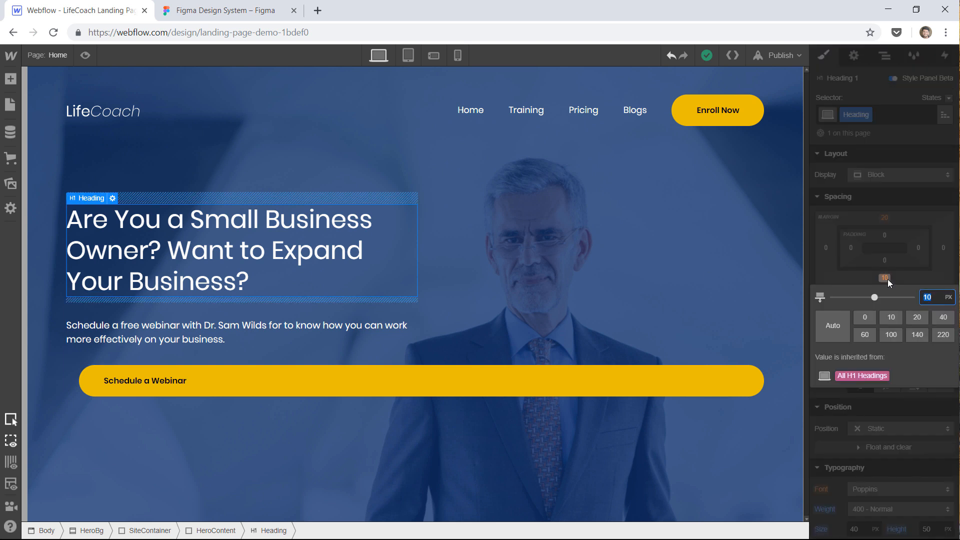
{"action": "left_click", "coordinate": [861, 316]}
{"action": "left_click", "coordinate": [883, 221]}
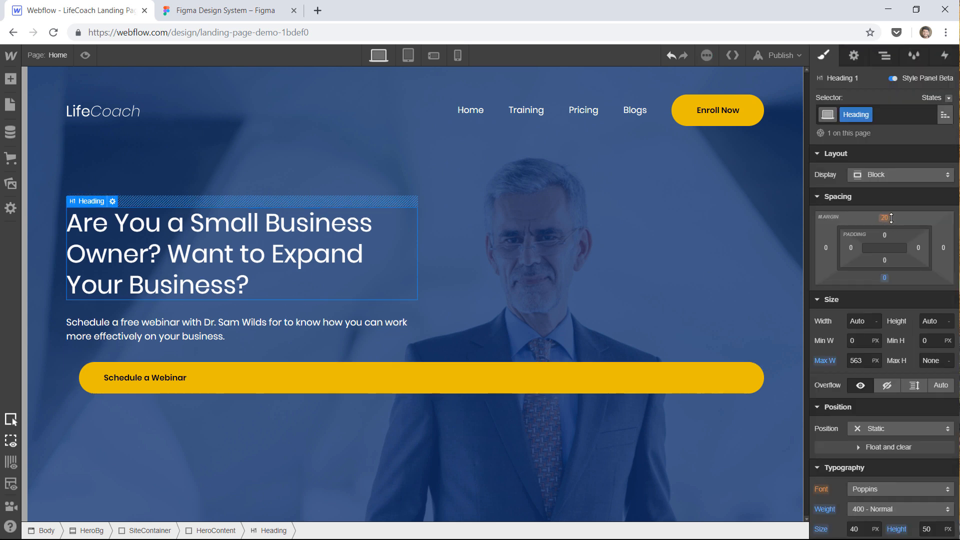
{"action": "left_click", "coordinate": [883, 217]}
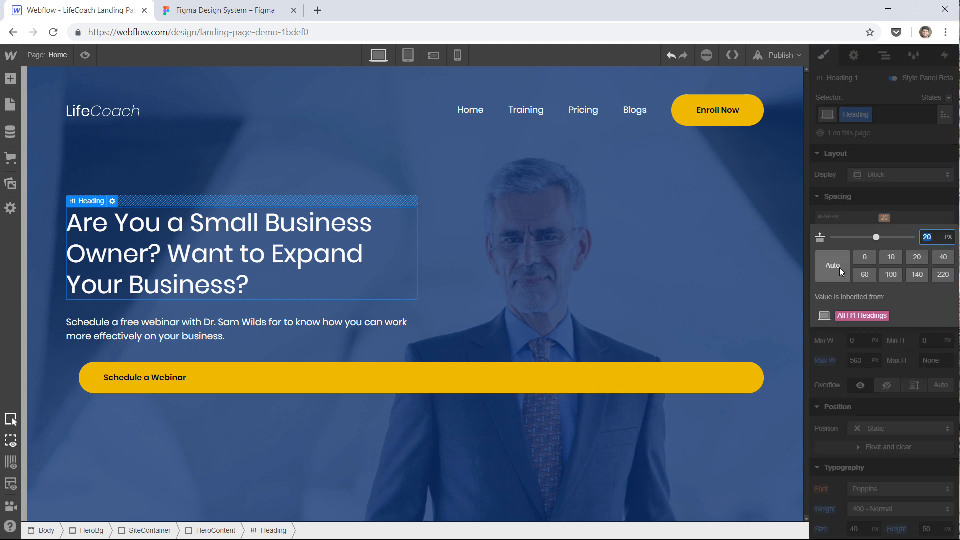
{"action": "left_click", "coordinate": [864, 257]}
{"action": "left_click", "coordinate": [911, 209]}
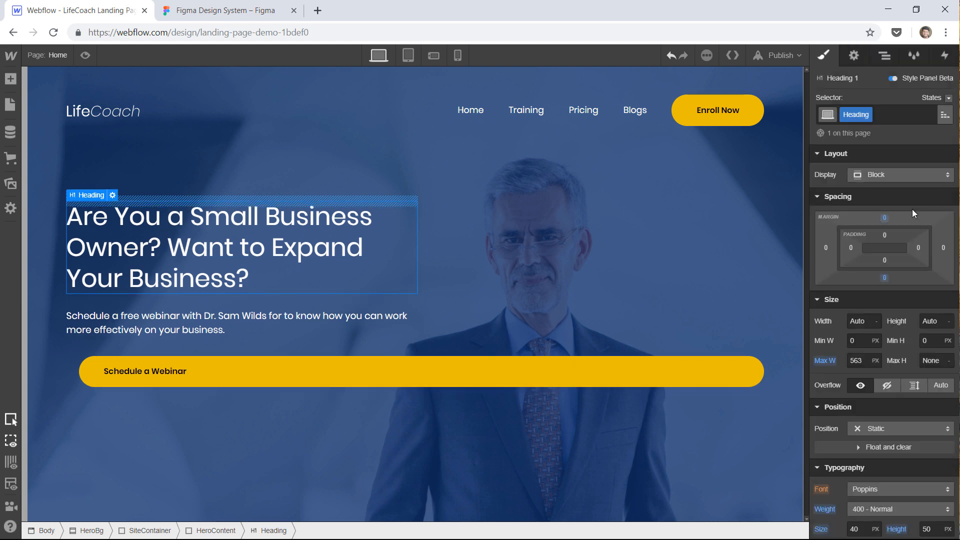
{"action": "left_click", "coordinate": [85, 55]}
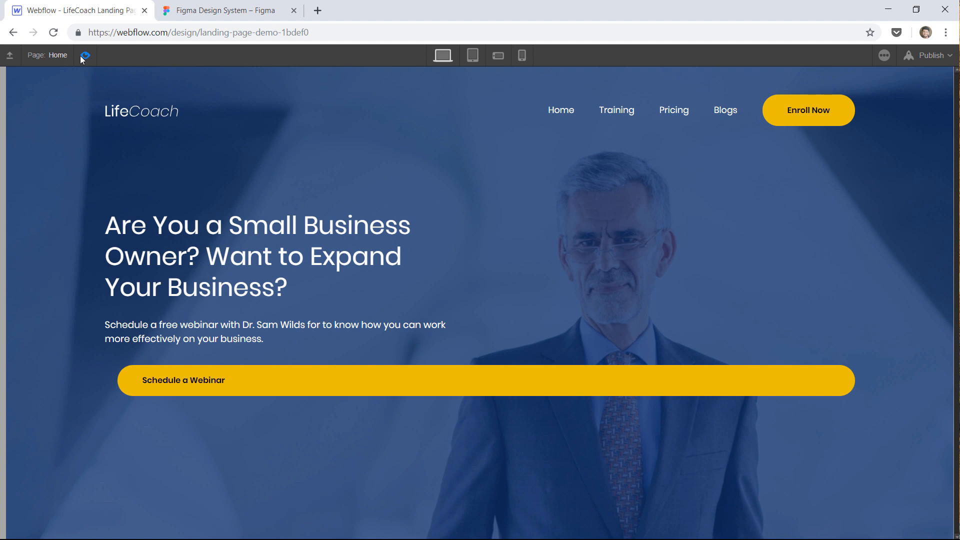
{"action": "left_click", "coordinate": [83, 58]}
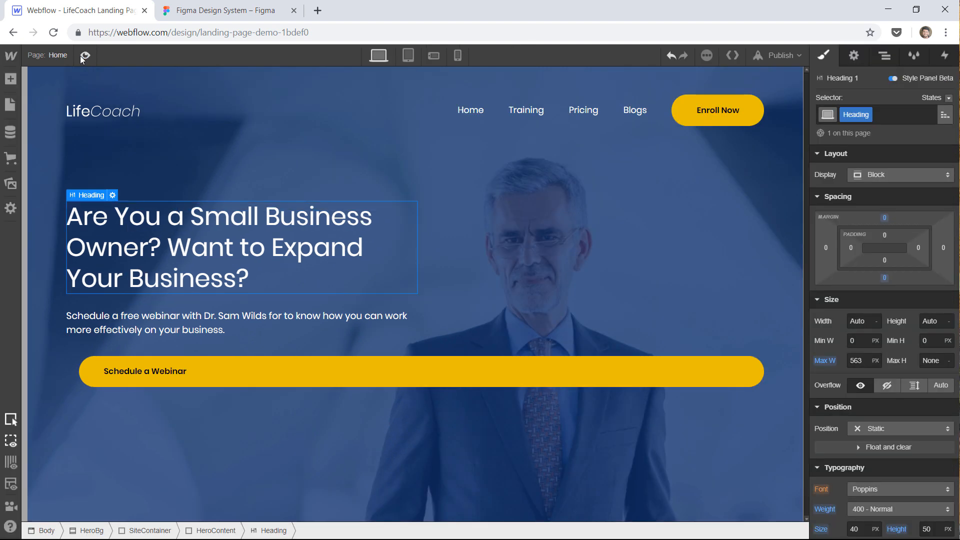
- Set the hero paragraph's top padding to 18 px and bottom padding to 28 px, checking the spacing against Figma
{"action": "left_click", "coordinate": [177, 333]}
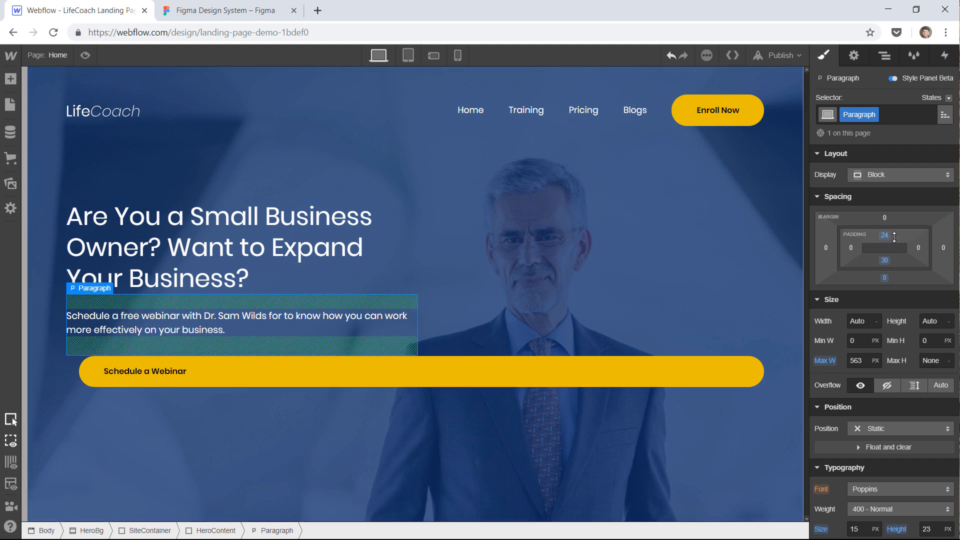
{"action": "left_click", "coordinate": [883, 235]}
{"action": "type", "text": "20"}
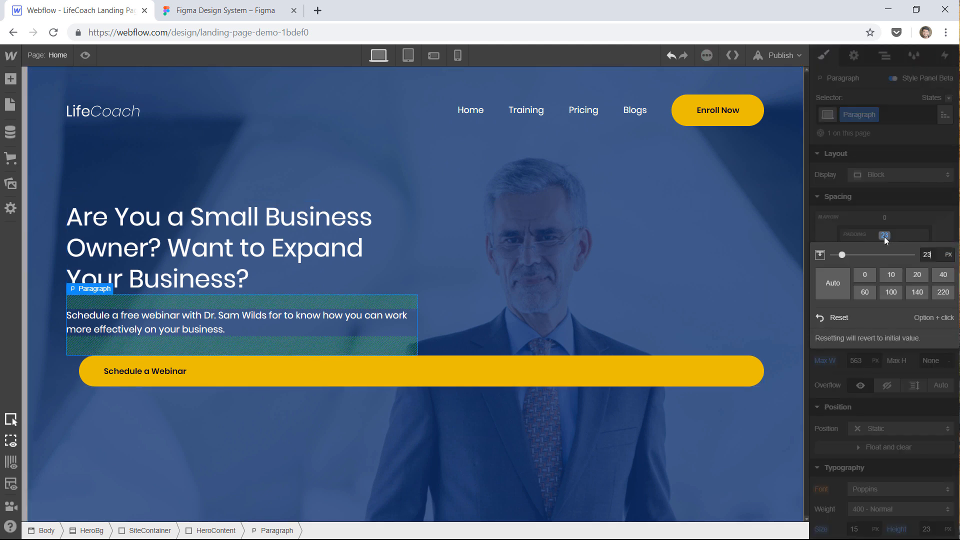
{"action": "key", "text": "Down"}
{"action": "key", "text": "Down"}
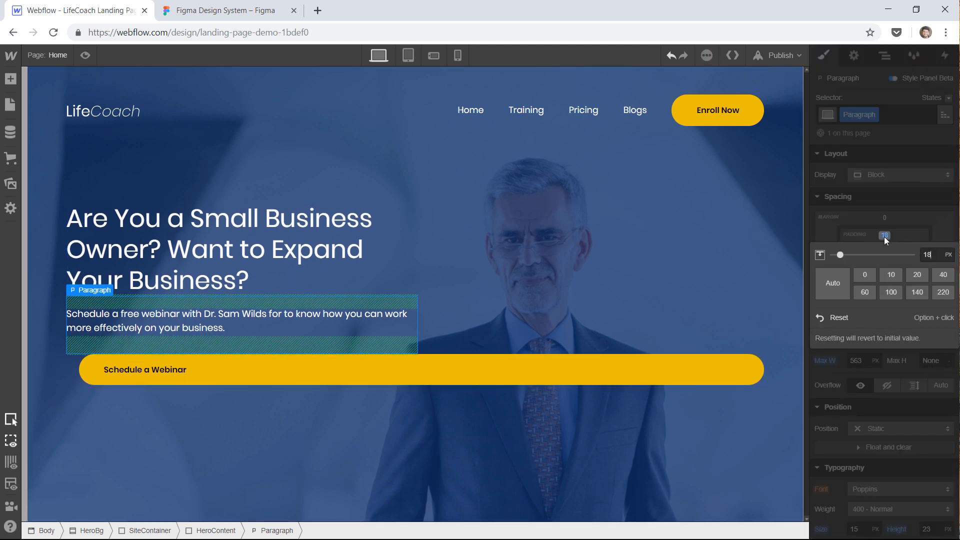
{"action": "left_click", "coordinate": [919, 220]}
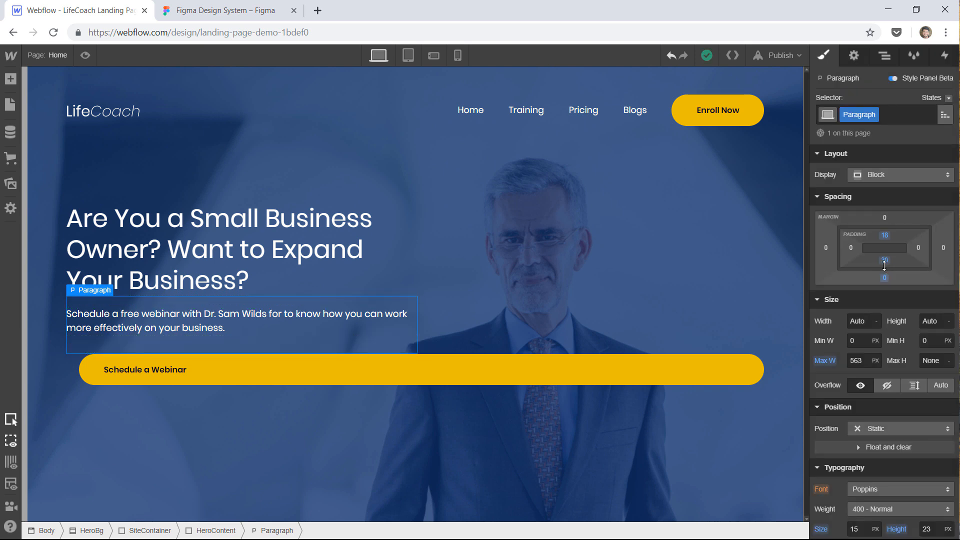
{"action": "left_click", "coordinate": [887, 267]}
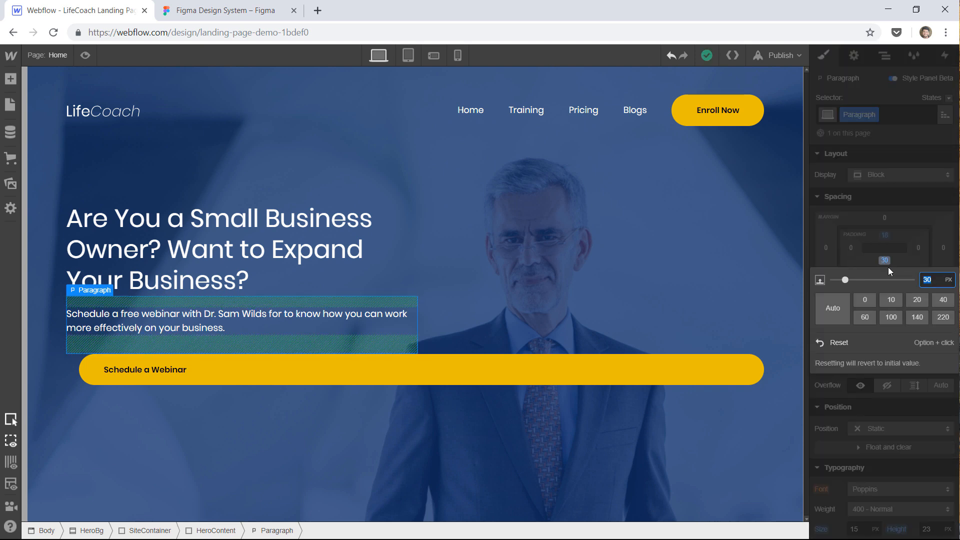
{"action": "type", "text": "28"}
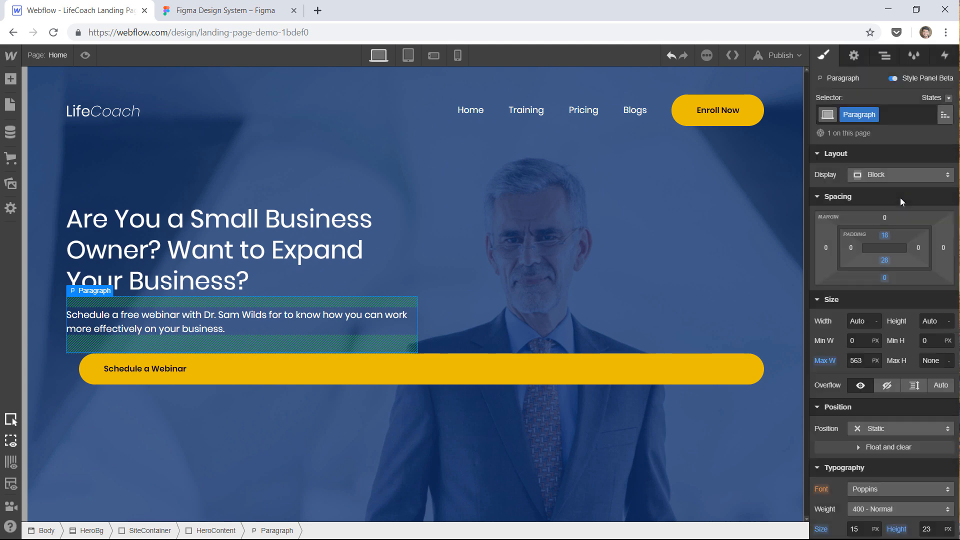
{"action": "left_click", "coordinate": [237, 10]}
{"action": "left_click", "coordinate": [248, 315]}
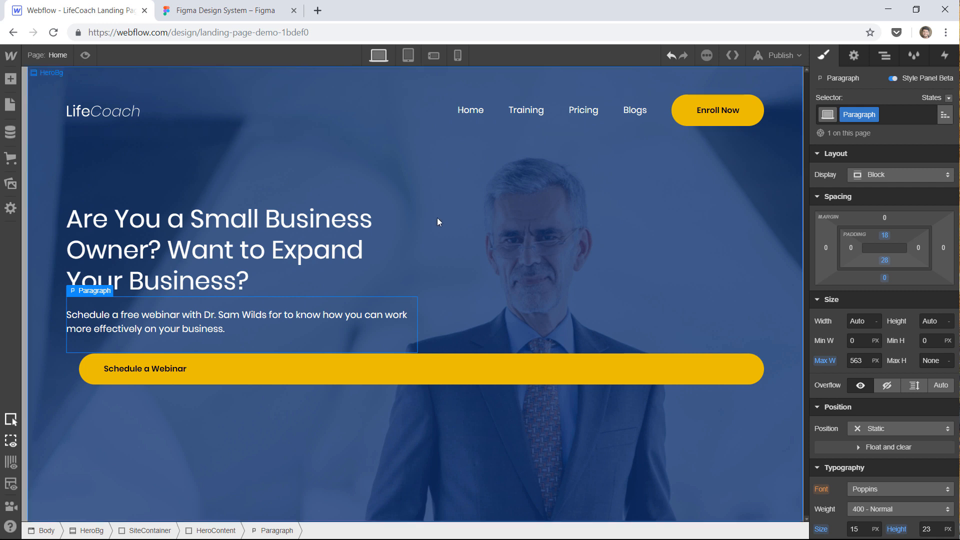
- Make the HeroContent block a vertical flex container with its children aligned to the left
{"action": "left_click", "coordinate": [247, 374]}
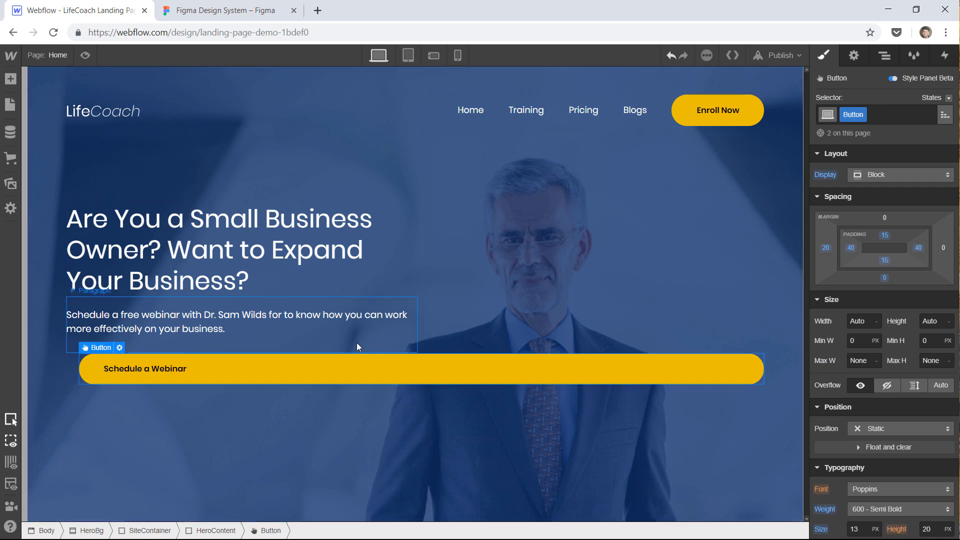
{"action": "left_click", "coordinate": [214, 530]}
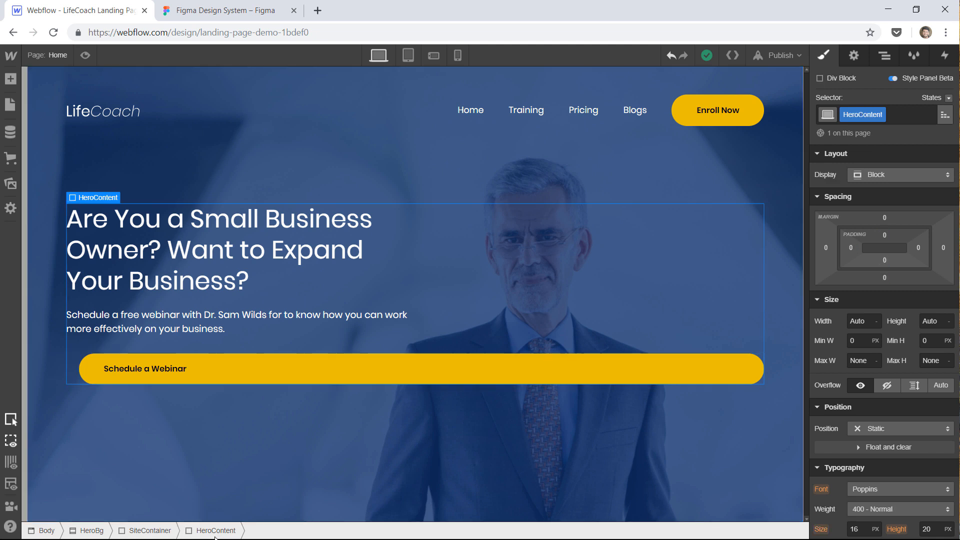
{"action": "left_click", "coordinate": [896, 175]}
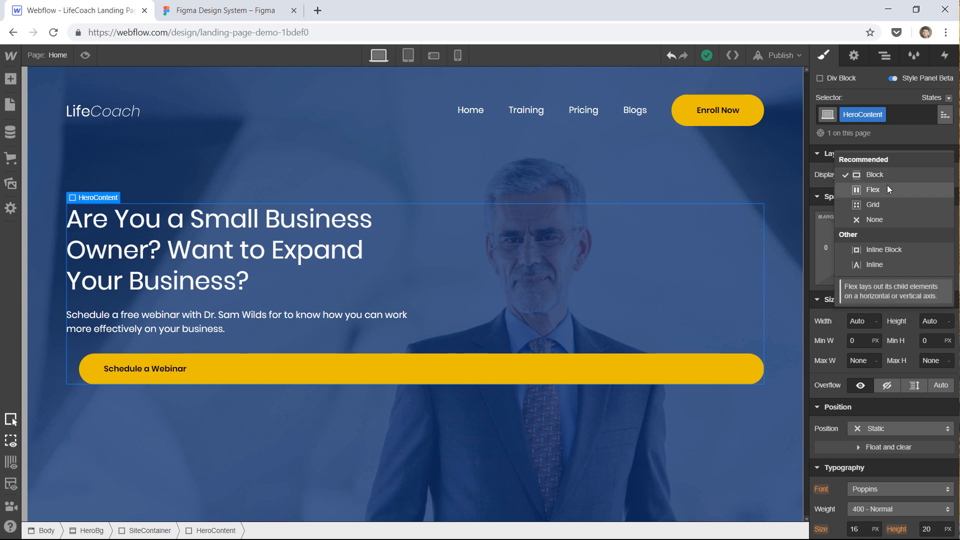
{"action": "left_click", "coordinate": [888, 188]}
{"action": "left_click", "coordinate": [907, 198]}
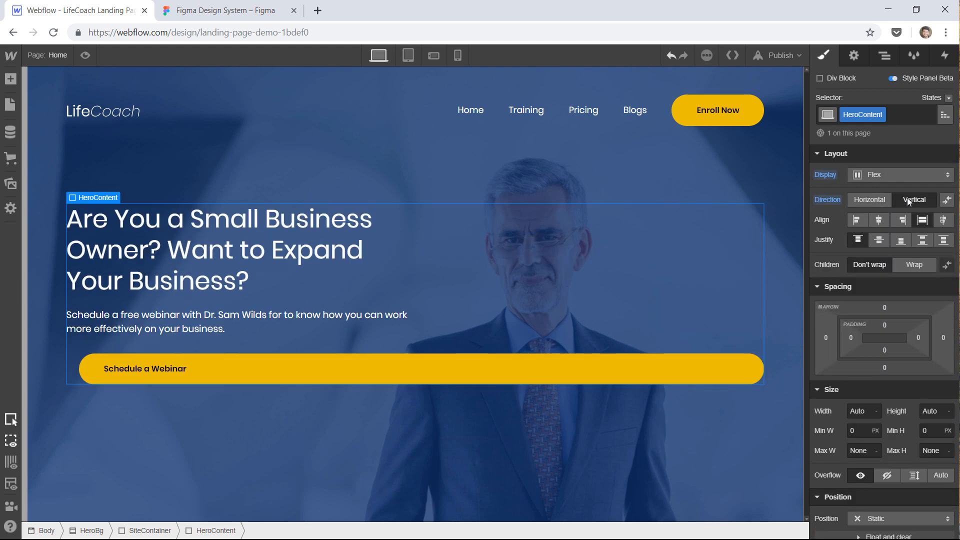
{"action": "left_click", "coordinate": [862, 219]}
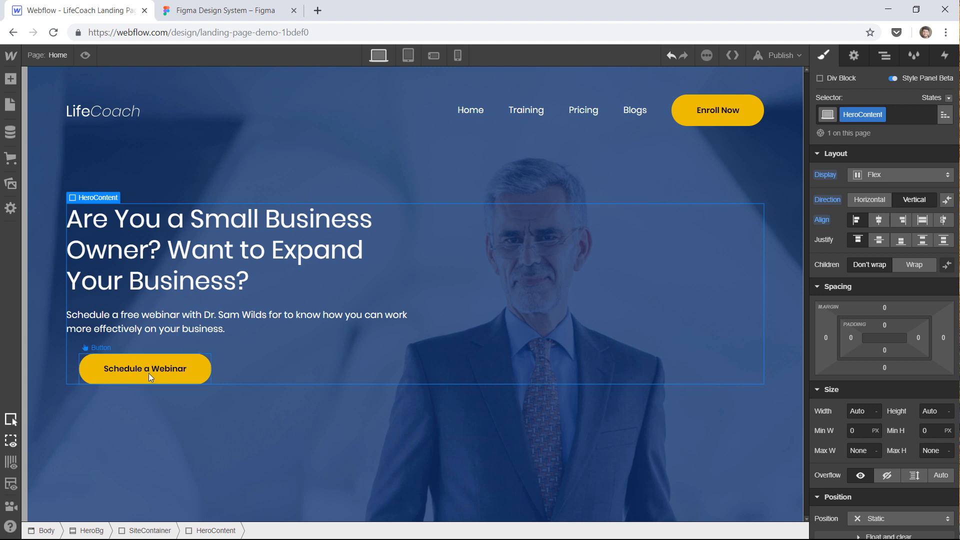
- Compare the spacing of the Enroll Now and Schedule a Webinar buttons, and add the combo class btnwebinar to the Schedule a Webinar button
{"action": "left_click", "coordinate": [112, 370]}
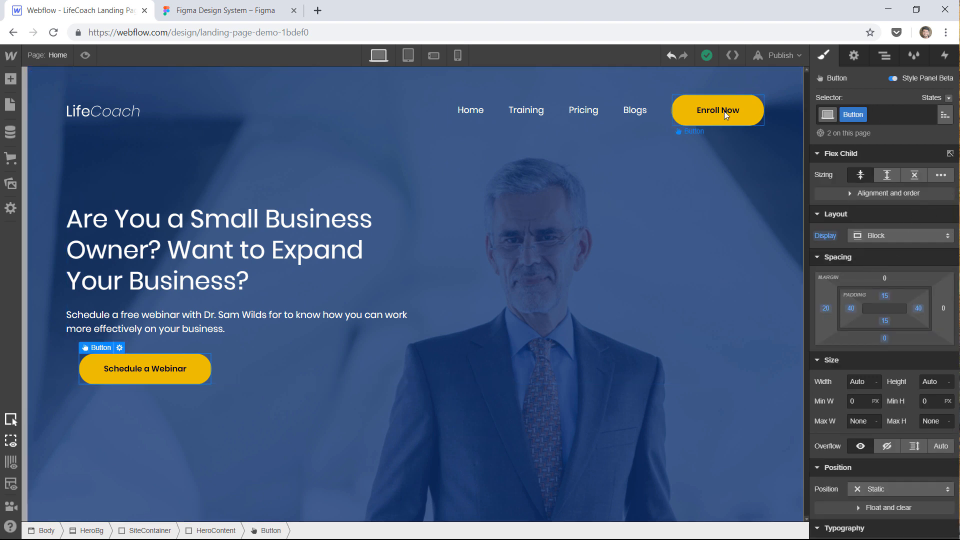
{"action": "left_click", "coordinate": [695, 113]}
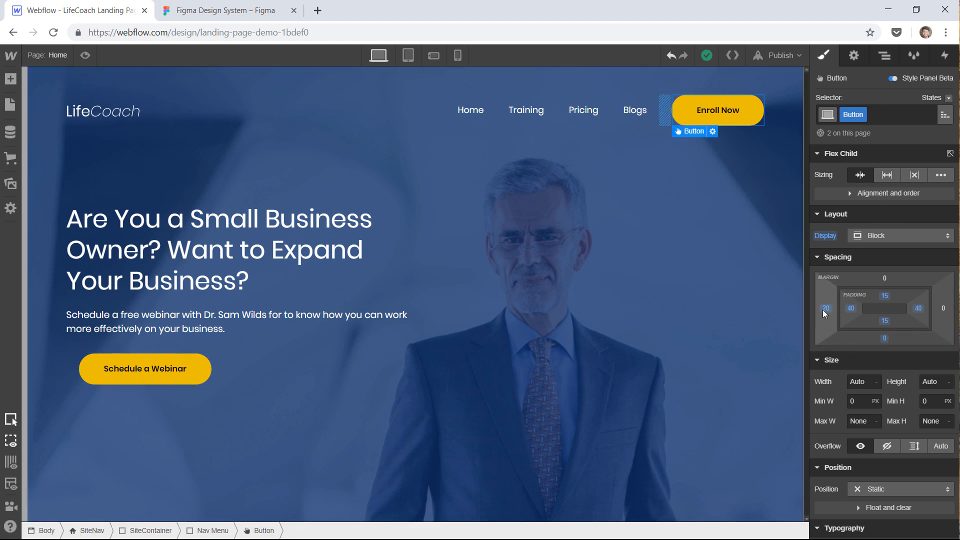
{"action": "left_click", "coordinate": [199, 371]}
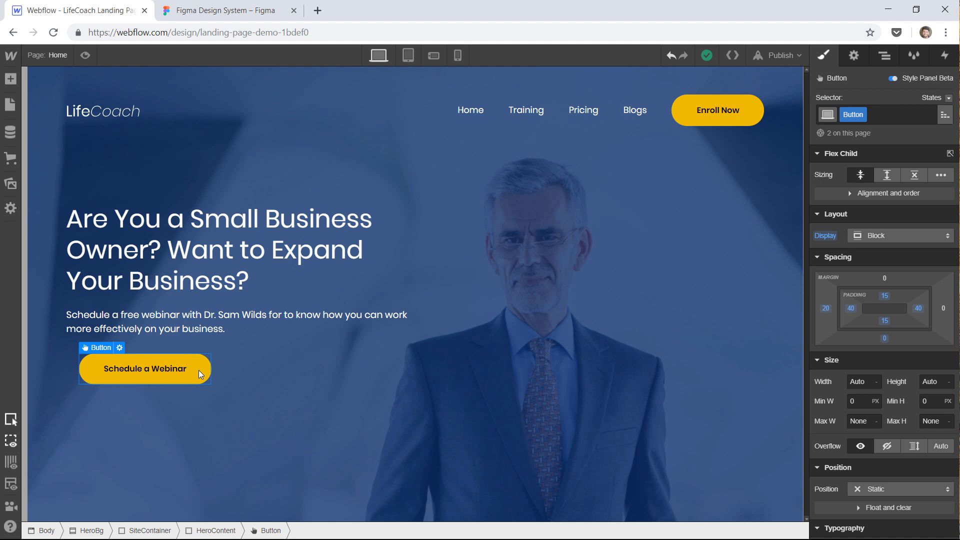
{"action": "left_click", "coordinate": [892, 115]}
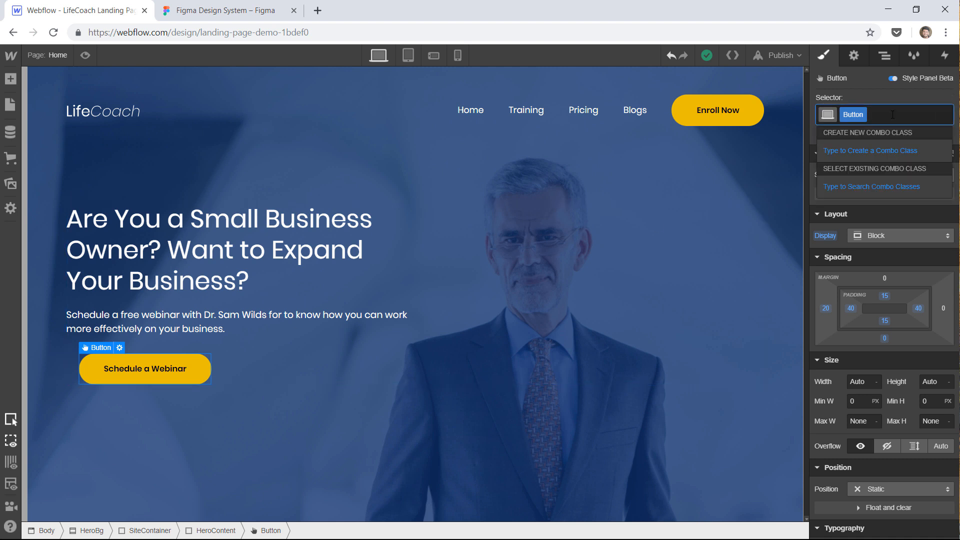
{"action": "type", "text": "btn"}
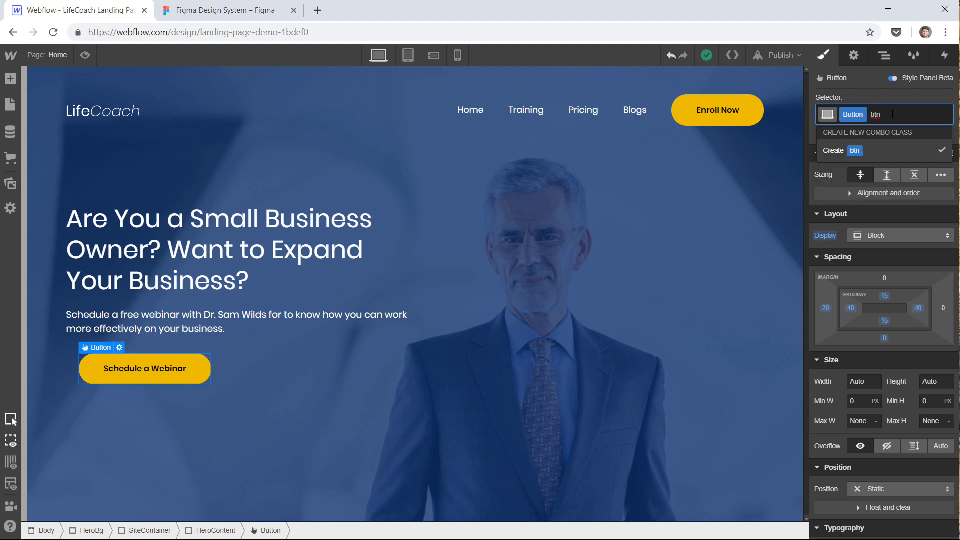
{"action": "type", "text": "webinar"}
{"action": "key", "text": "Return"}
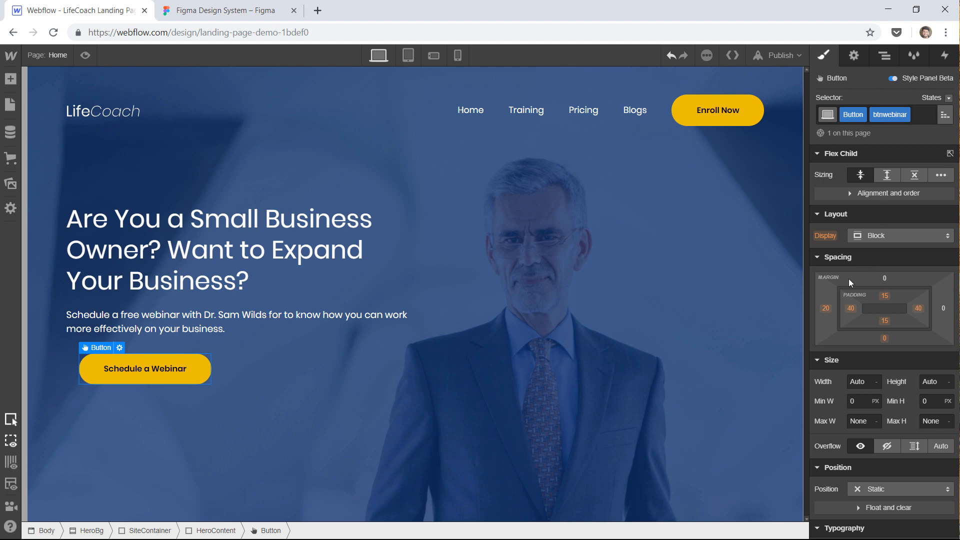
- Set the left margin of the Schedule a Webinar button to 0 px for its btnwebinar combo class
{"action": "left_click", "coordinate": [825, 308]}
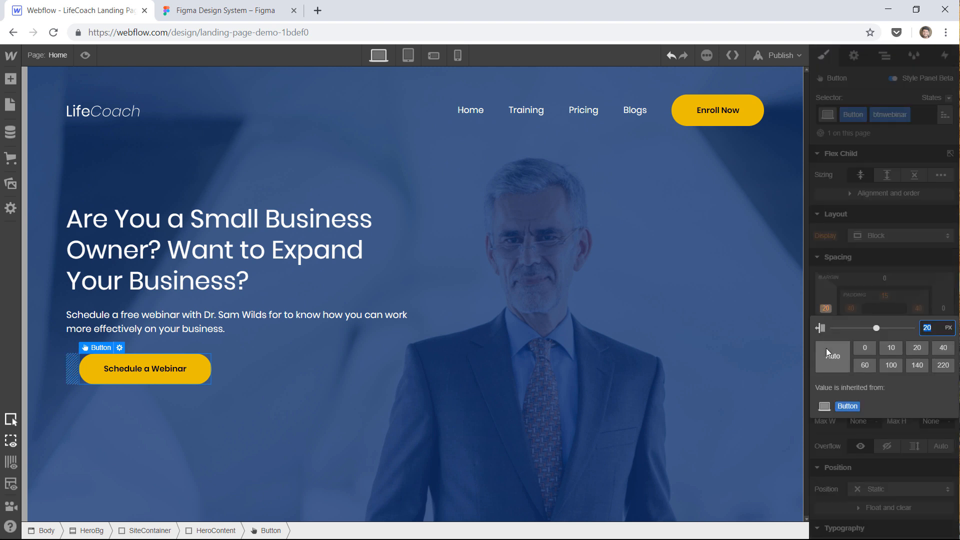
{"action": "left_click", "coordinate": [863, 346]}
{"action": "left_click", "coordinate": [823, 283]}
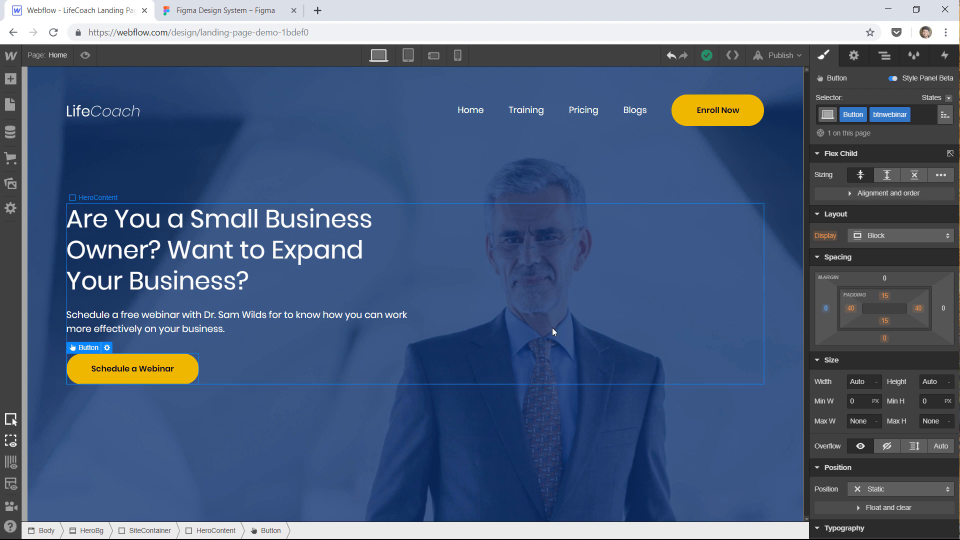
- Preview the hero section without any selection outlines and switch to the Figma design to compare the two
{"action": "left_click", "coordinate": [310, 419]}
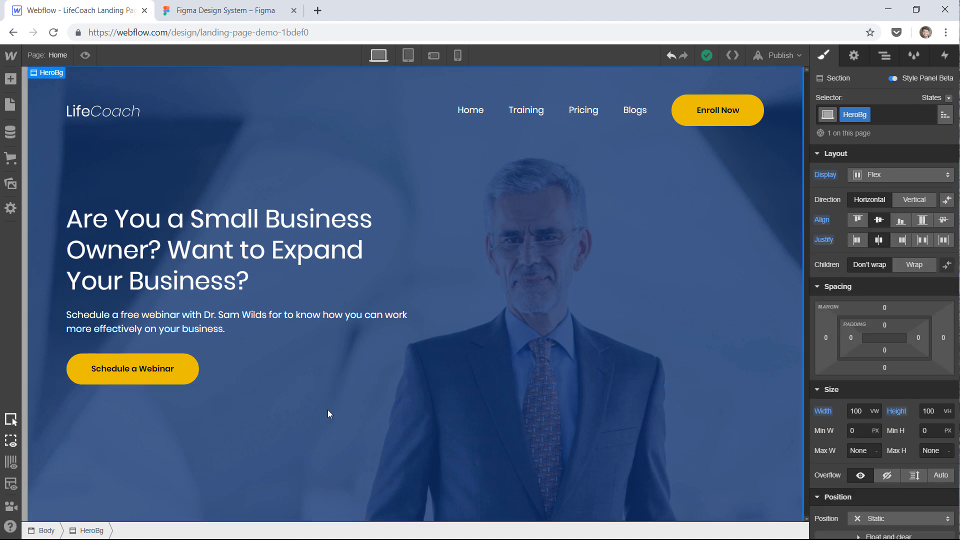
{"action": "left_click", "coordinate": [85, 55]}
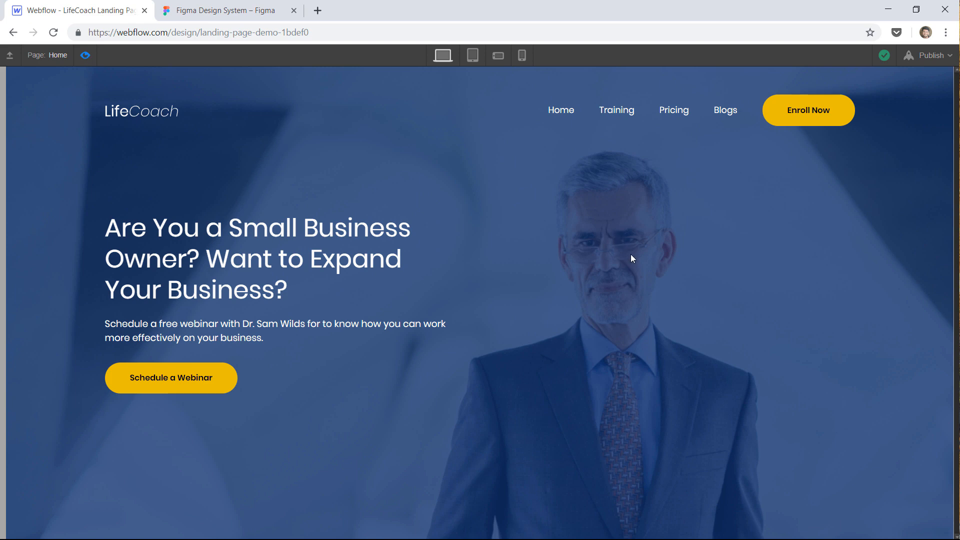
{"action": "left_click", "coordinate": [222, 11]}
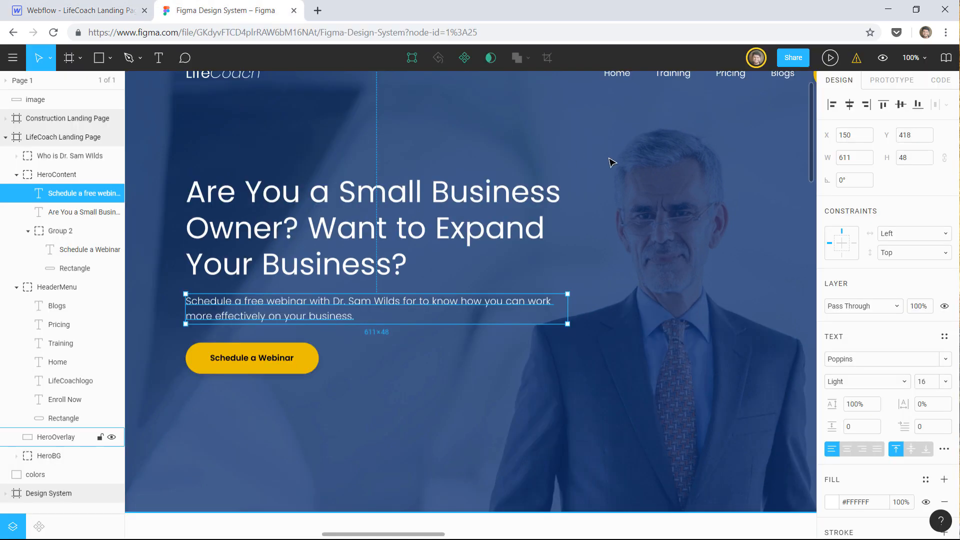
- Switch back to Webflow, leave the preview and review the hero heading's size, position, typography and background styles
{"action": "left_click", "coordinate": [640, 165]}
{"action": "left_click", "coordinate": [83, 10]}
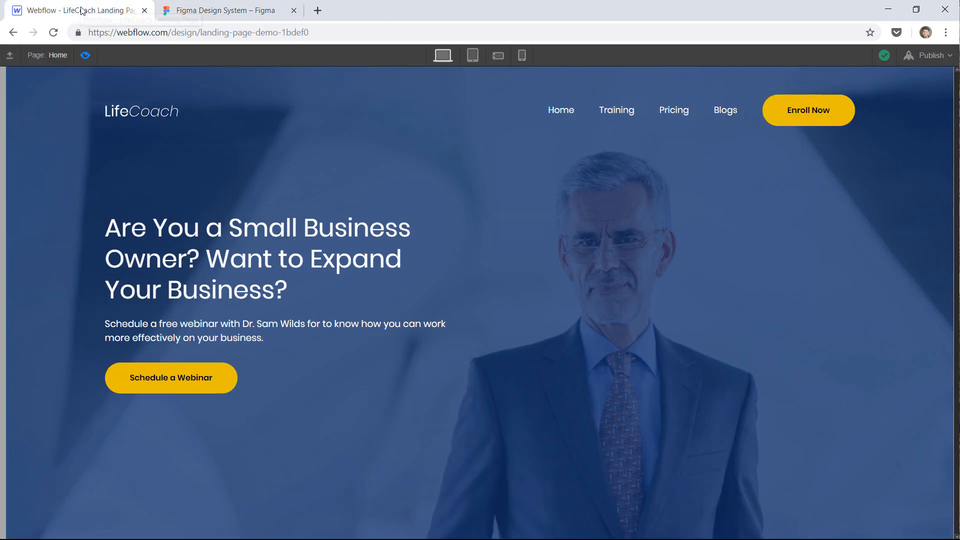
{"action": "left_click", "coordinate": [85, 55]}
{"action": "left_click", "coordinate": [260, 252]}
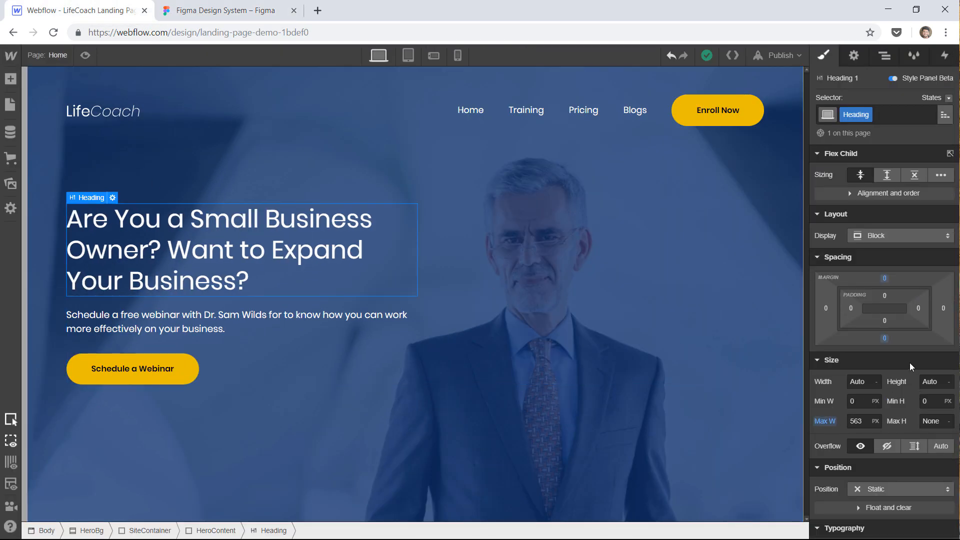
{"action": "scroll", "coordinate": [910, 362], "scroll_direction": "down", "scroll_amount": 5}
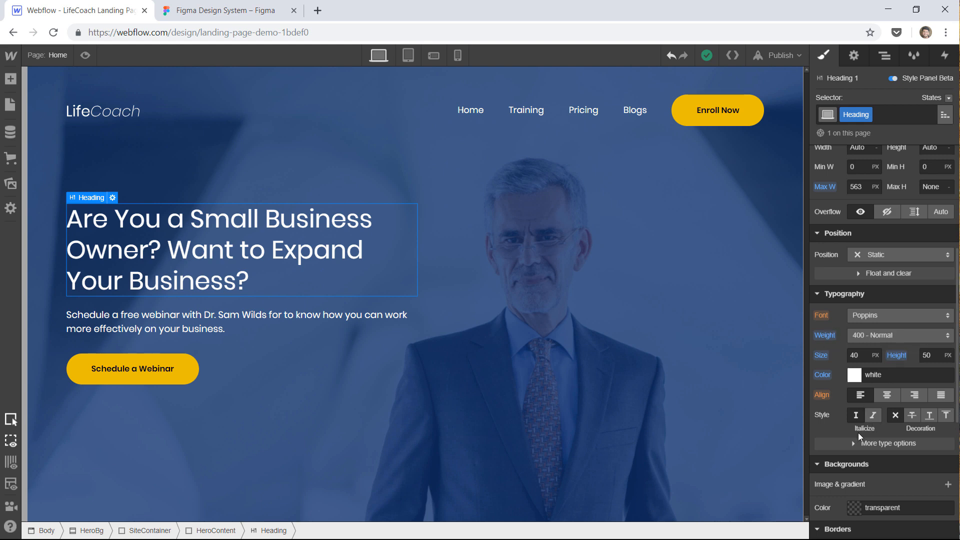
{"action": "scroll", "coordinate": [841, 431], "scroll_direction": "down", "scroll_amount": 3}
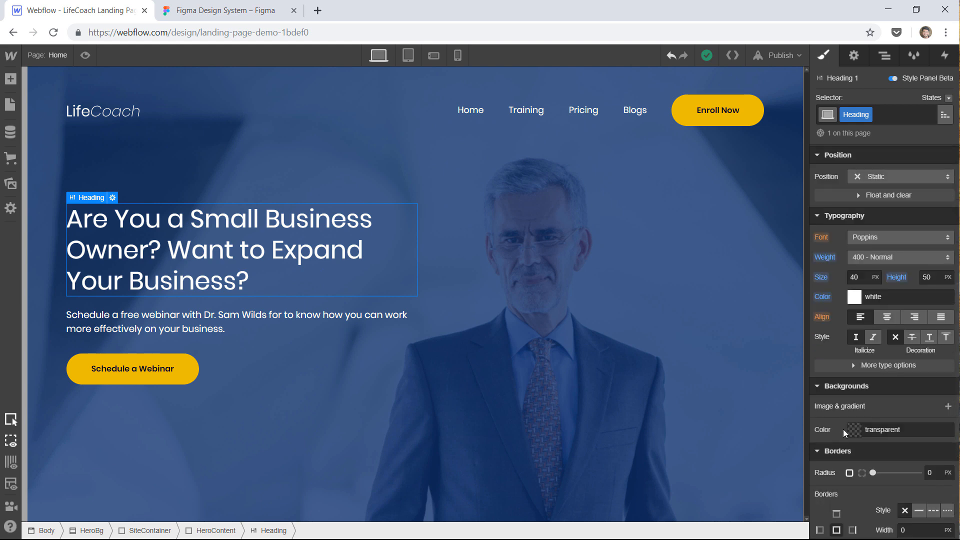
{"action": "scroll", "coordinate": [843, 425], "scroll_direction": "down", "scroll_amount": 2}
{"action": "scroll", "coordinate": [917, 388], "scroll_direction": "up", "scroll_amount": 9}
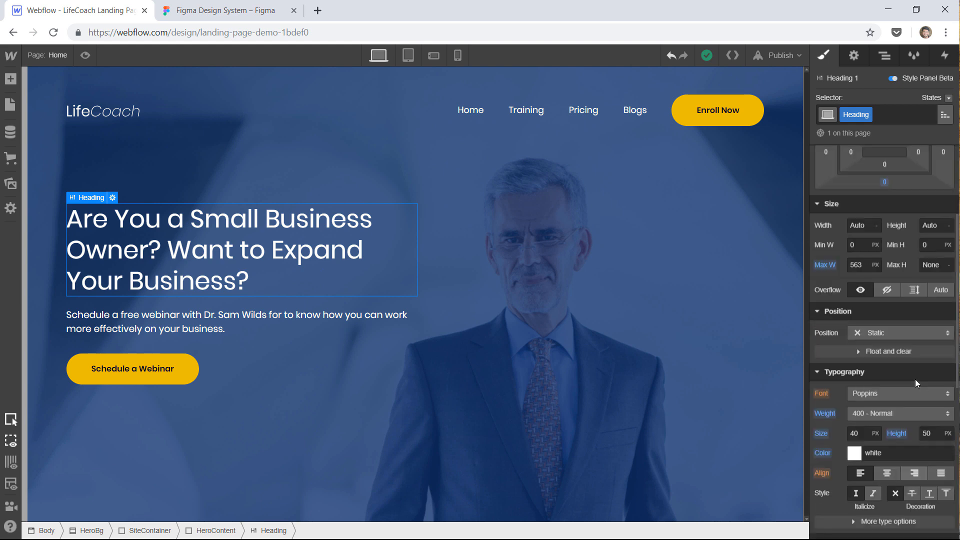
- Preview the hero section at the tablet and desktop breakpoints and compare the desktop version with the Figma design
{"action": "left_click", "coordinate": [85, 55]}
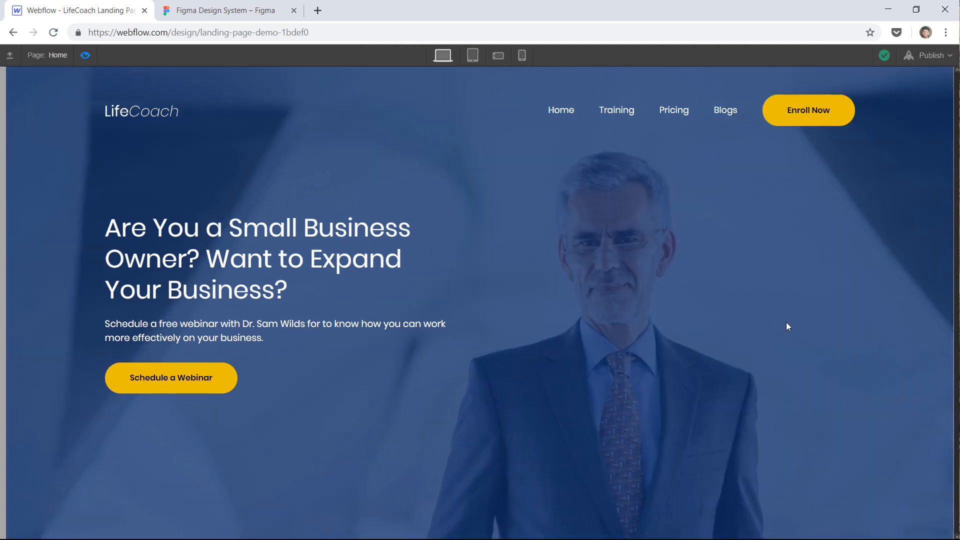
{"action": "left_click", "coordinate": [473, 55]}
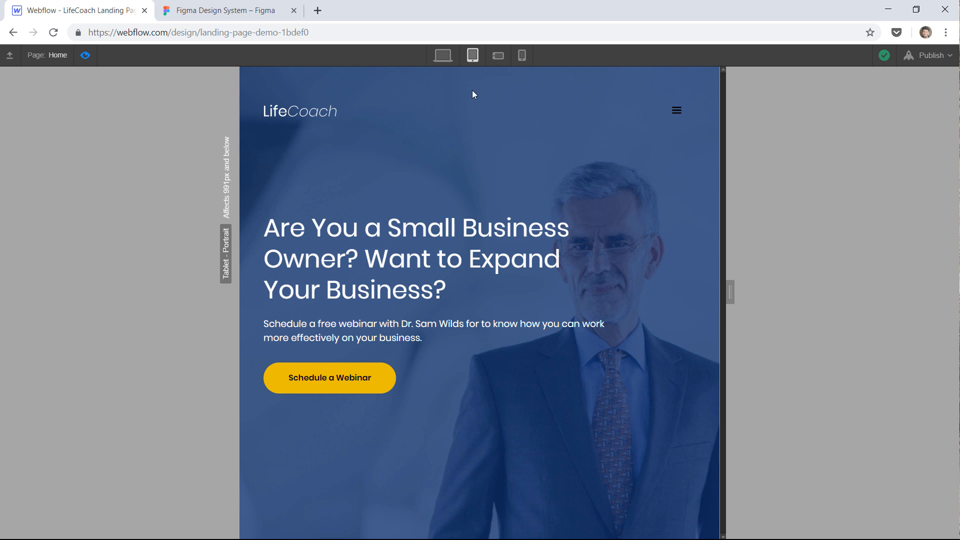
{"action": "left_click", "coordinate": [439, 60]}
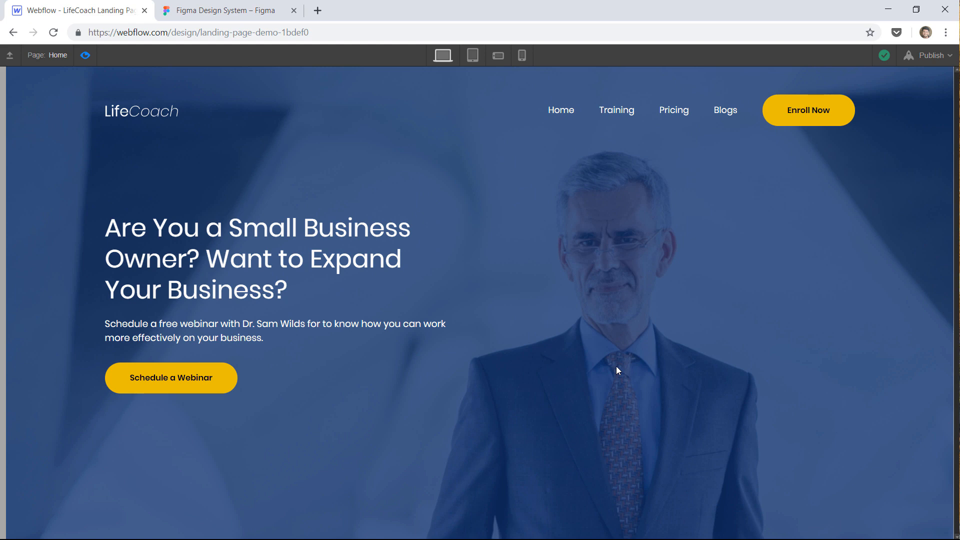
{"action": "left_click", "coordinate": [232, 6]}
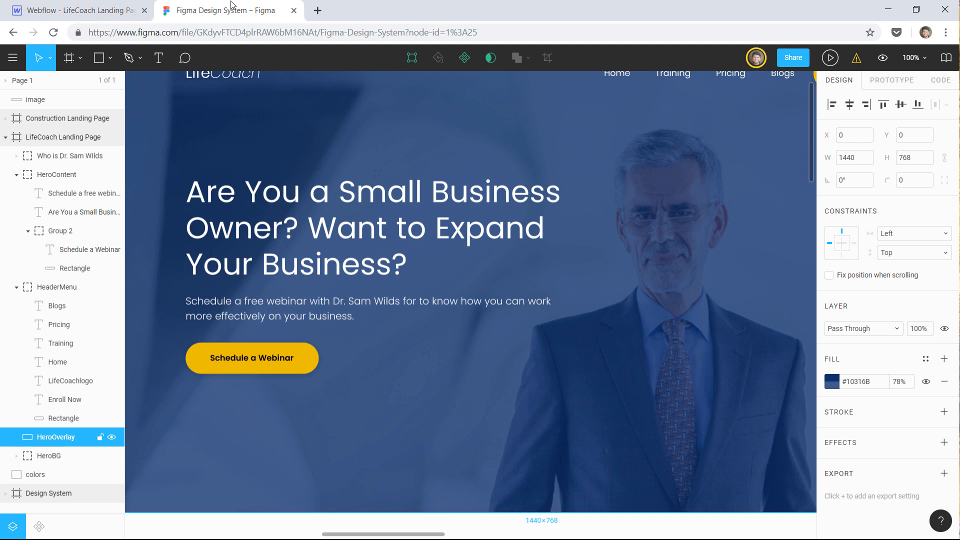
{"action": "left_click", "coordinate": [56, 7]}
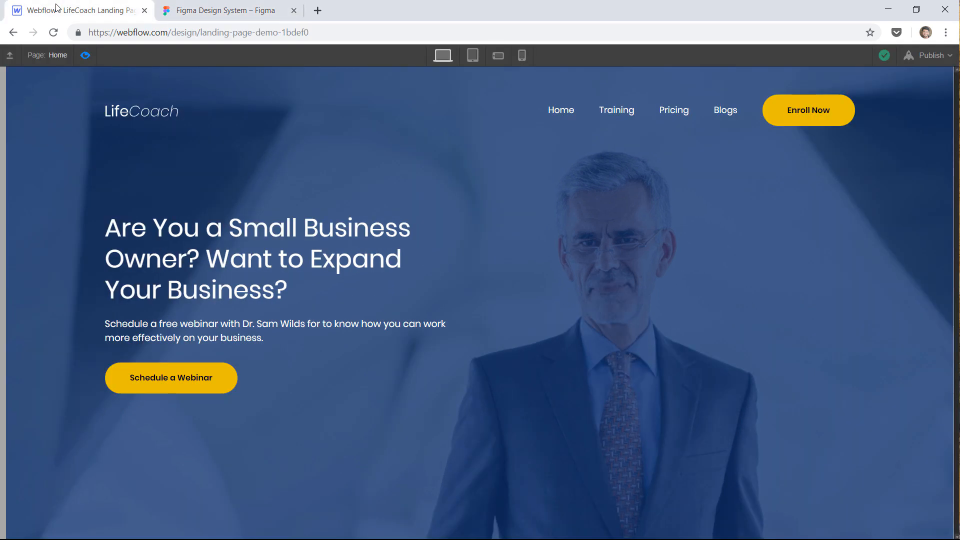